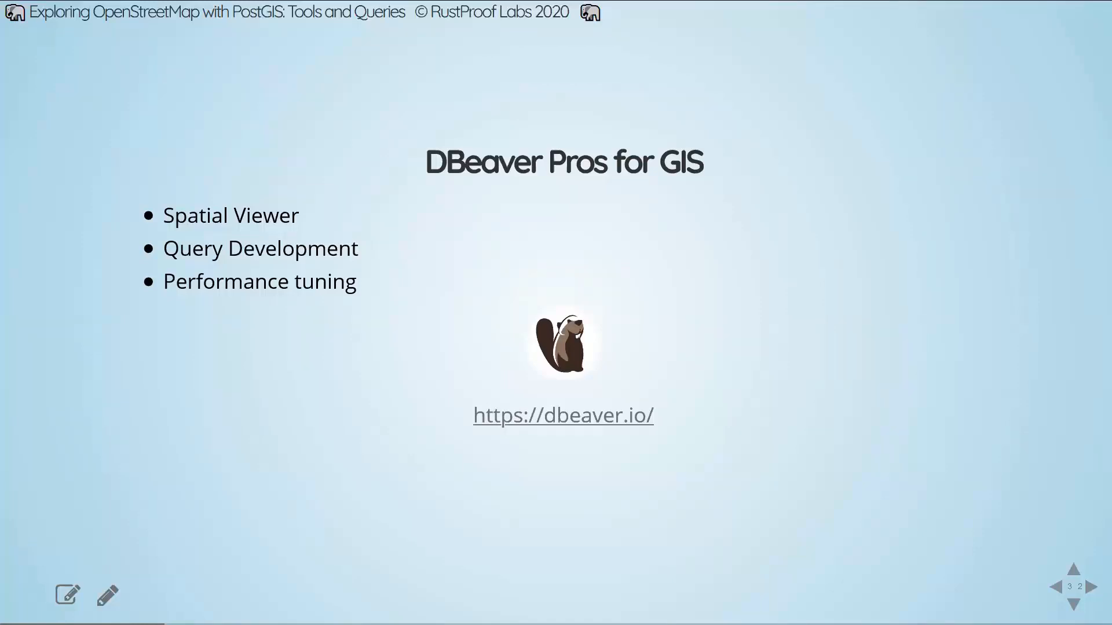
{"action": "key", "text": "Down"}
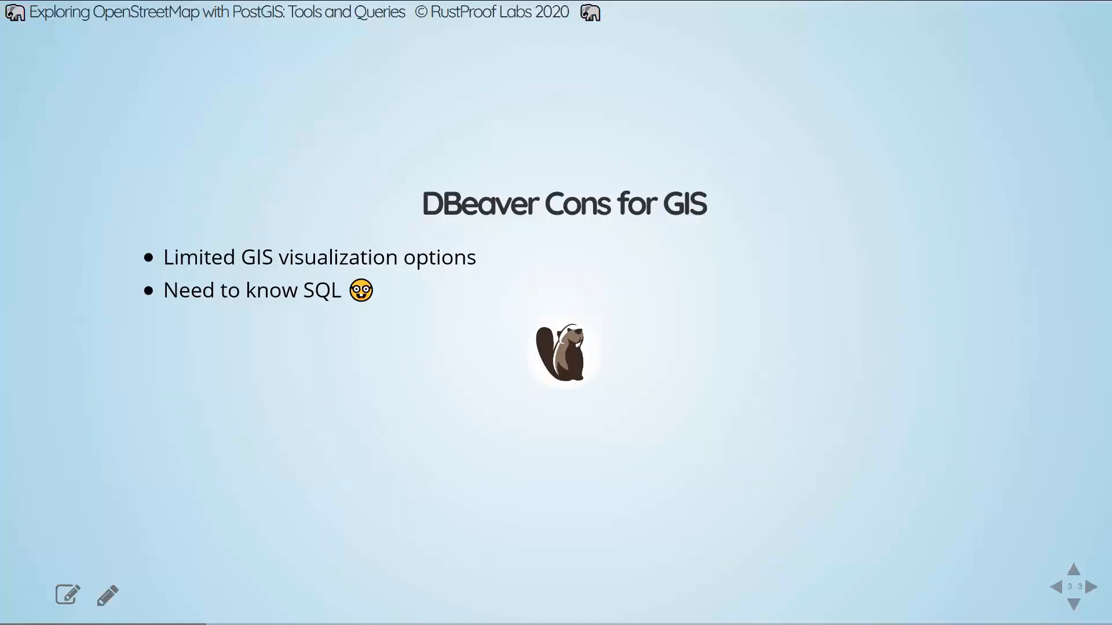
{"action": "key", "text": "Down"}
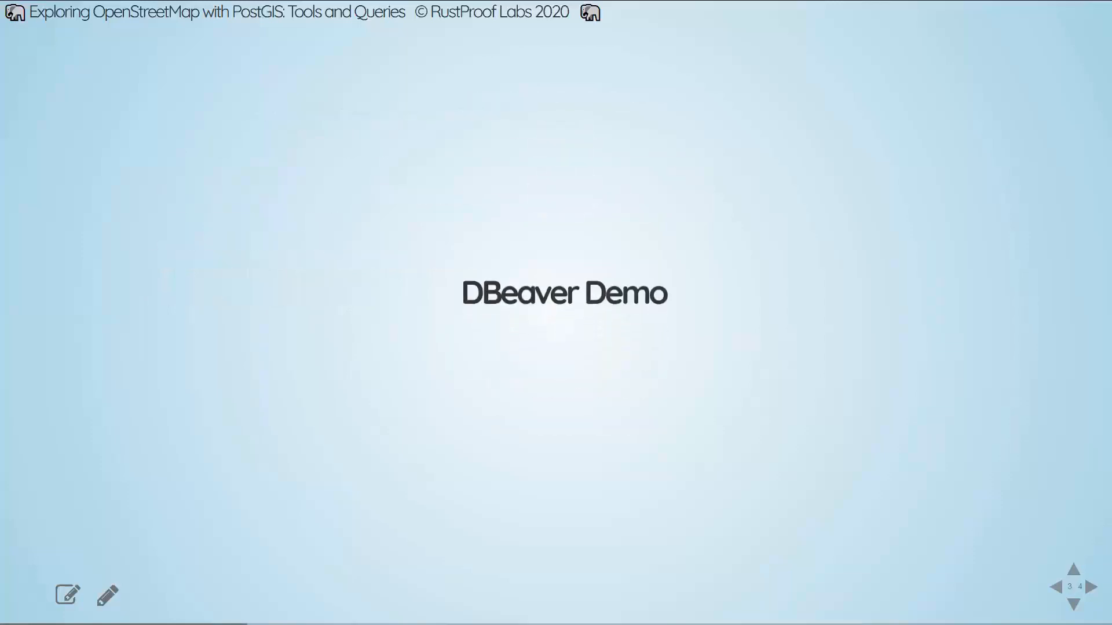
Switch to DBeaver and run the query that returns the PostgreSQL version and the full PostGIS version.
{"action": "key", "text": "alt+Tab"}
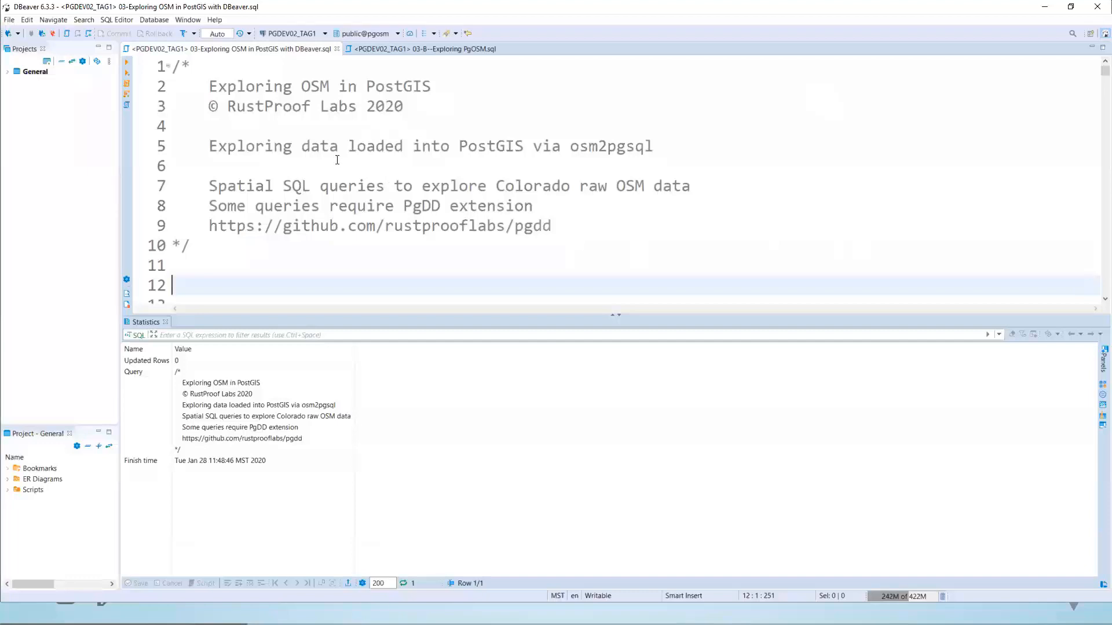
{"action": "scroll", "coordinate": [367, 167], "scroll_direction": "down", "scroll_amount": 2}
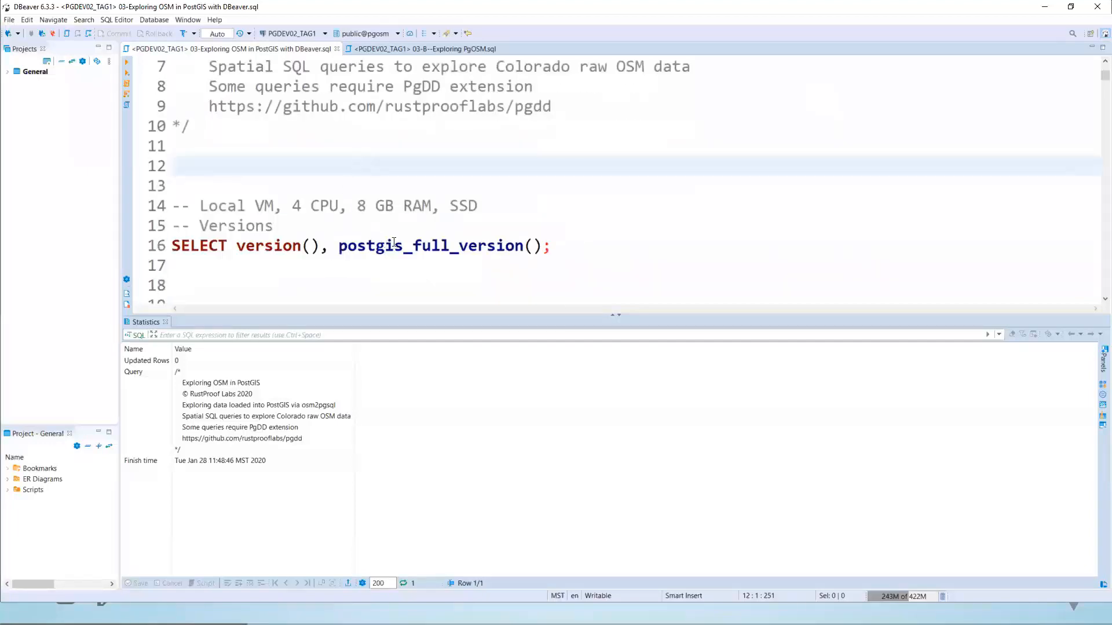
{"action": "left_click", "coordinate": [391, 245]}
{"action": "key", "text": "ctrl+Return"}
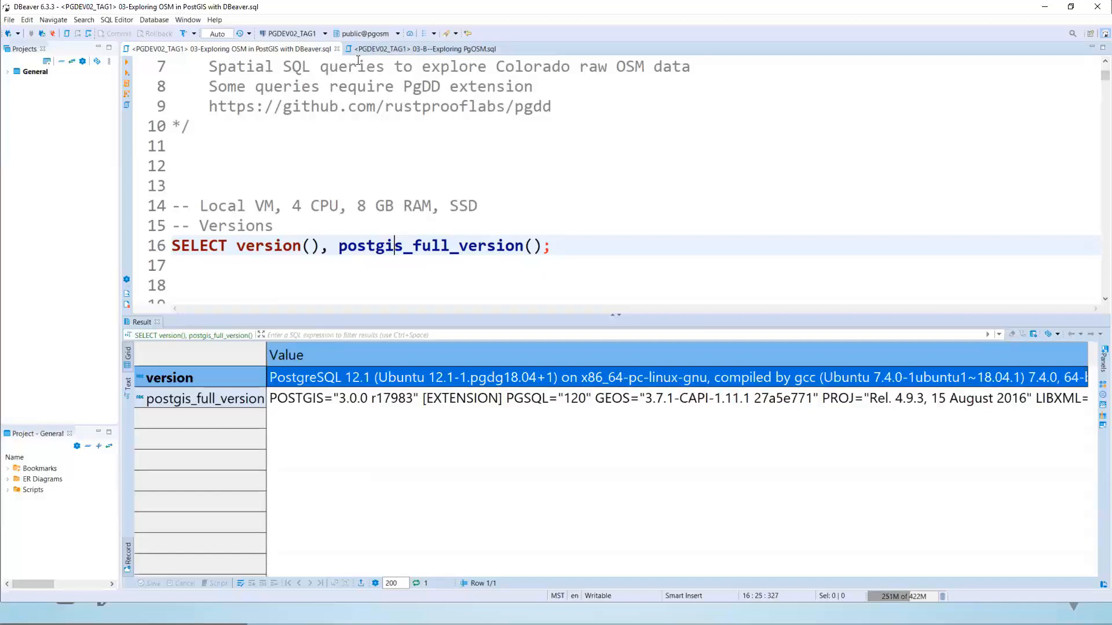
Run the table sizes and row counts query on dd.tables for the public tables whose names start with planet.
{"action": "scroll", "coordinate": [516, 205], "scroll_direction": "down", "scroll_amount": 6}
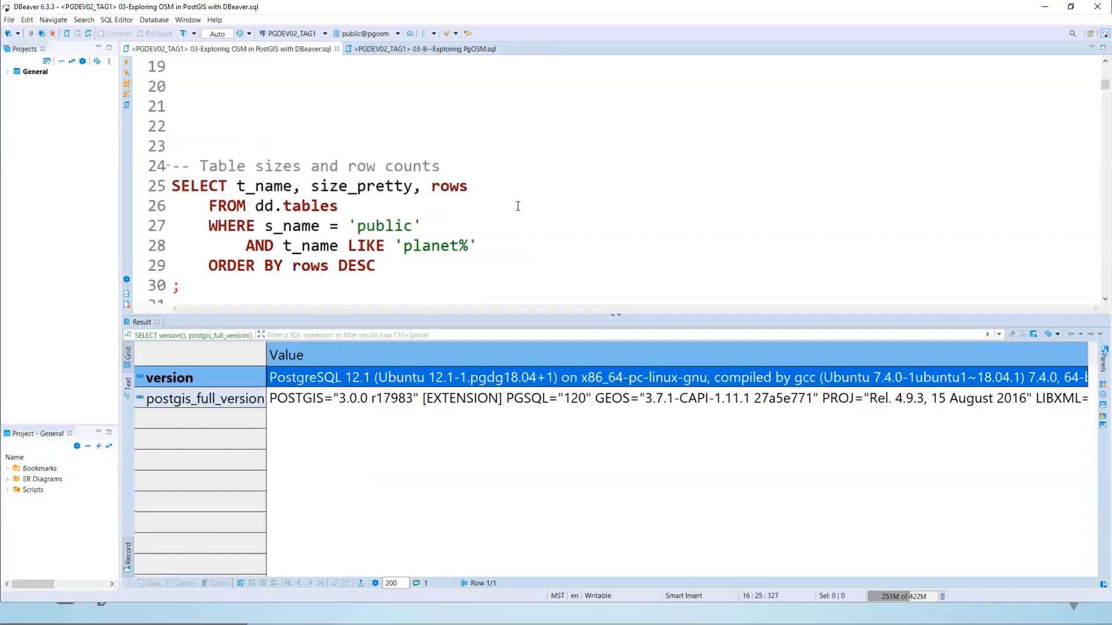
{"action": "scroll", "coordinate": [516, 205], "scroll_direction": "up", "scroll_amount": 1}
{"action": "left_click", "coordinate": [376, 168]}
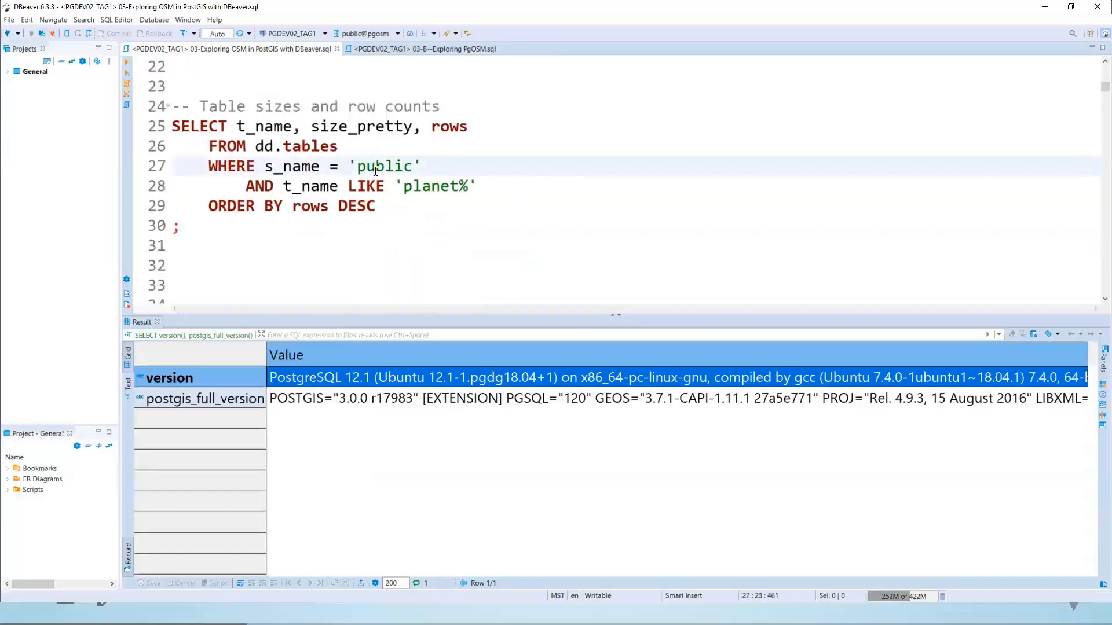
{"action": "key", "text": "ctrl+Return"}
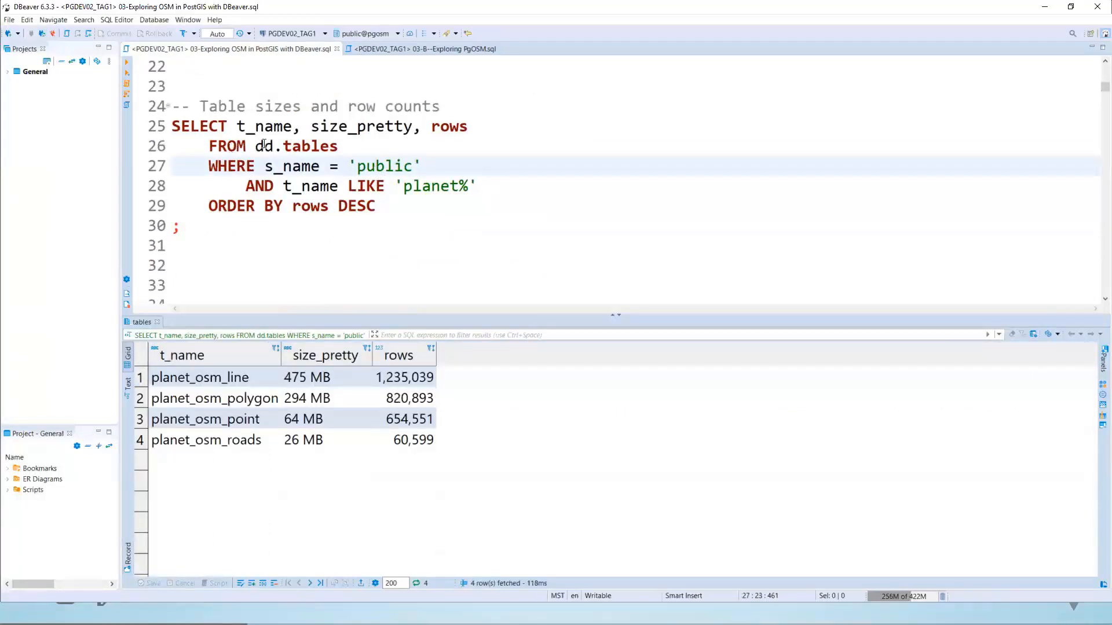
Examine the query's dd.tables source and LIKE filter, along with the planet_osm_roads table name and planet_osm_line row count in the results.
{"action": "left_click_drag", "start_coordinate": [256, 146], "coordinate": [283, 146]}
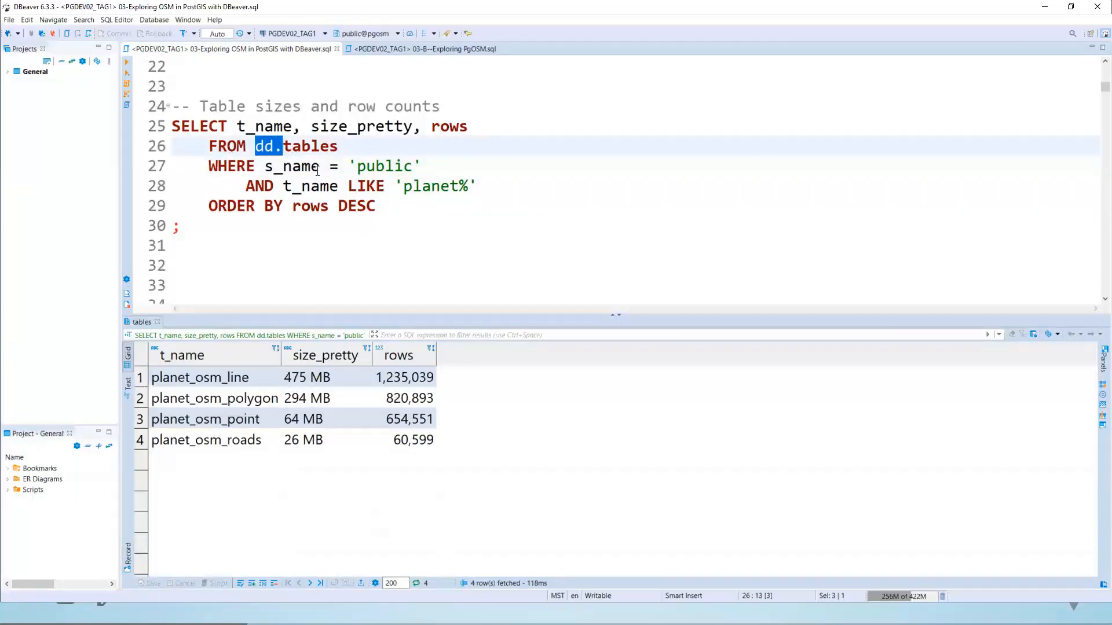
{"action": "left_click_drag", "start_coordinate": [341, 147], "coordinate": [272, 139]}
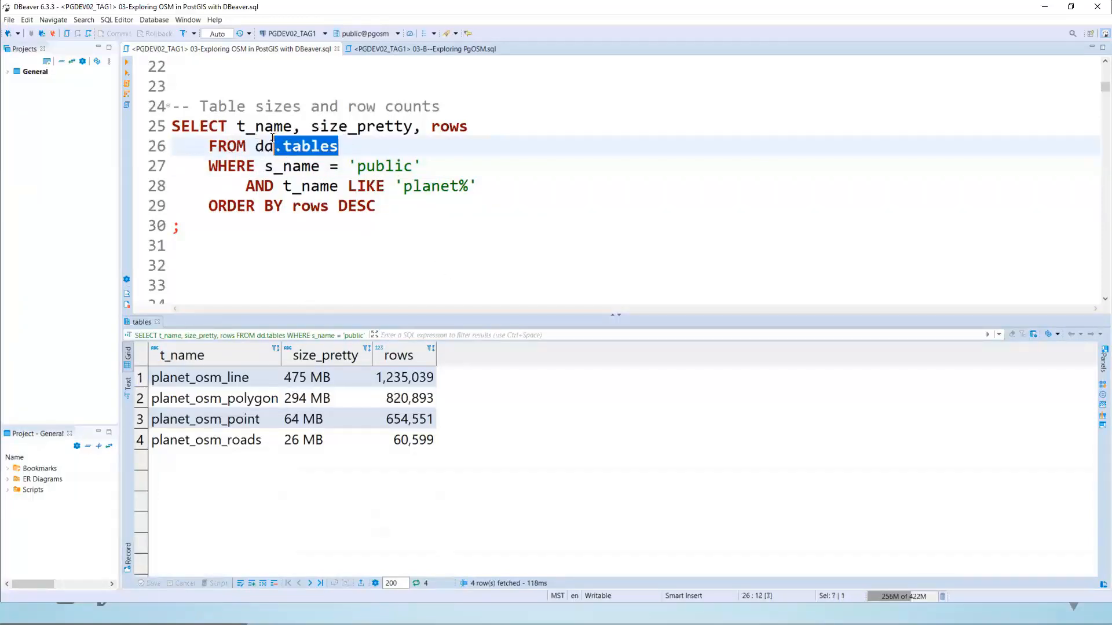
{"action": "left_click", "coordinate": [429, 206]}
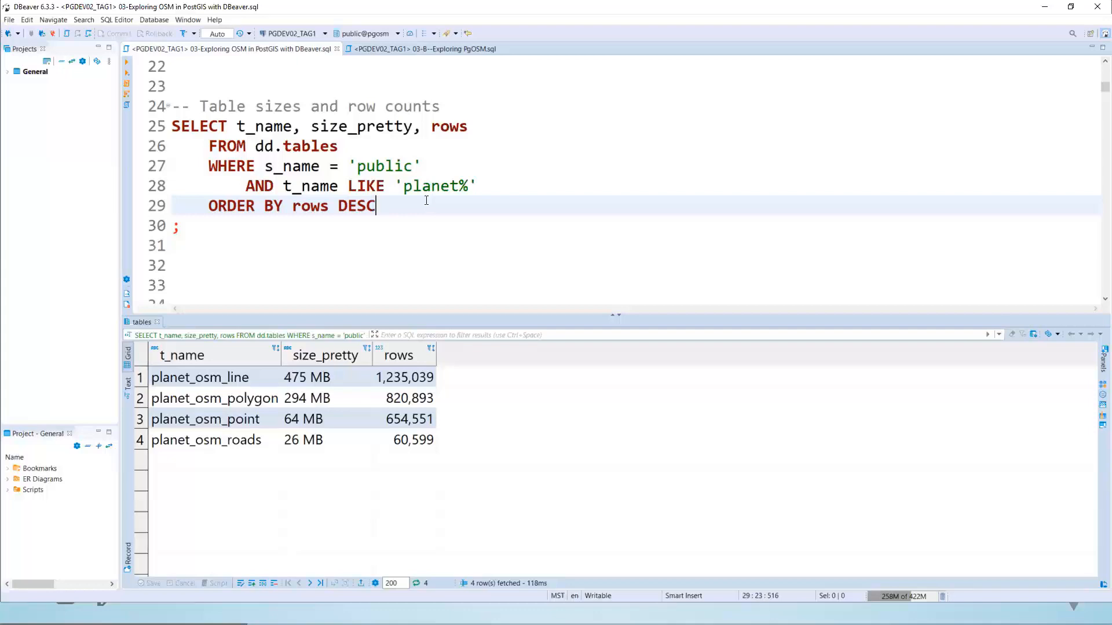
{"action": "left_click_drag", "start_coordinate": [256, 146], "coordinate": [338, 146]}
{"action": "left_click", "coordinate": [381, 185]}
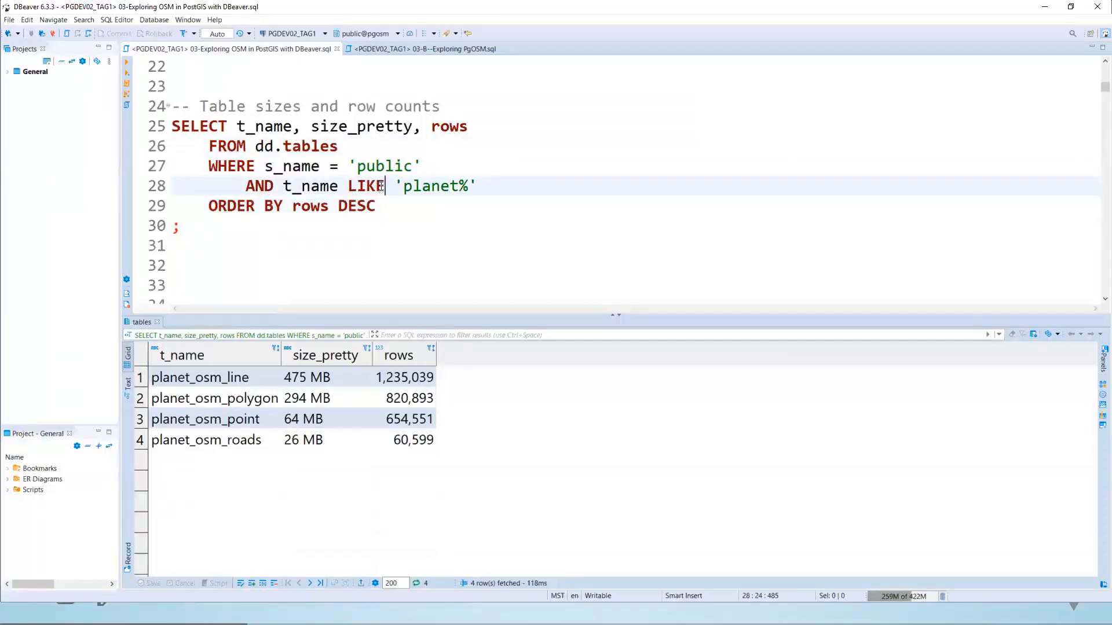
{"action": "left_click", "coordinate": [412, 189]}
{"action": "left_click", "coordinate": [262, 443]}
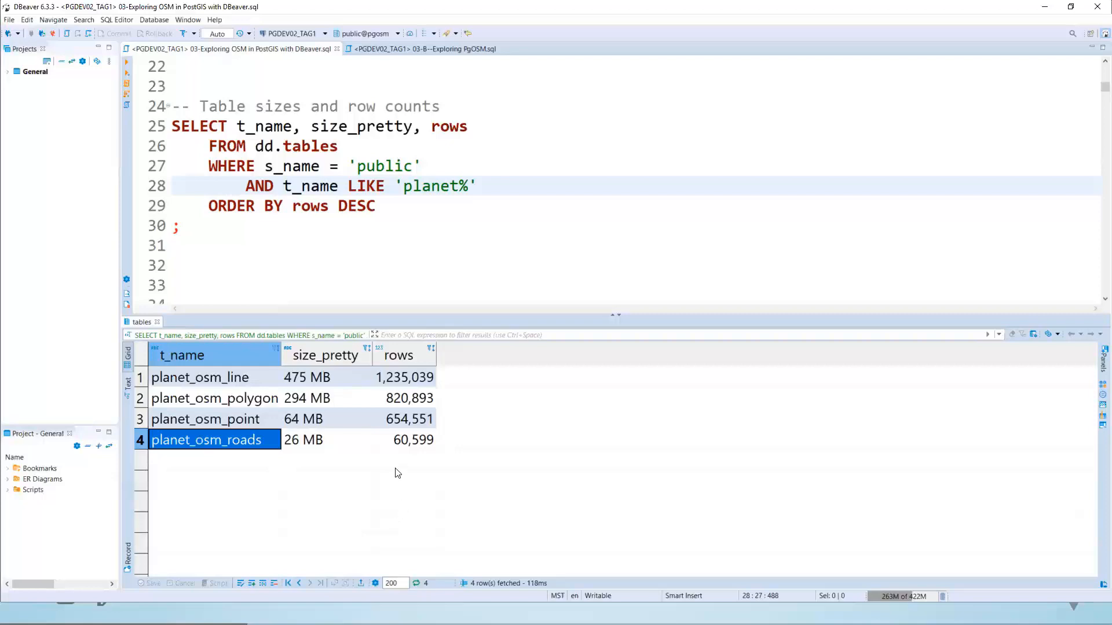
{"action": "left_click", "coordinate": [381, 377]}
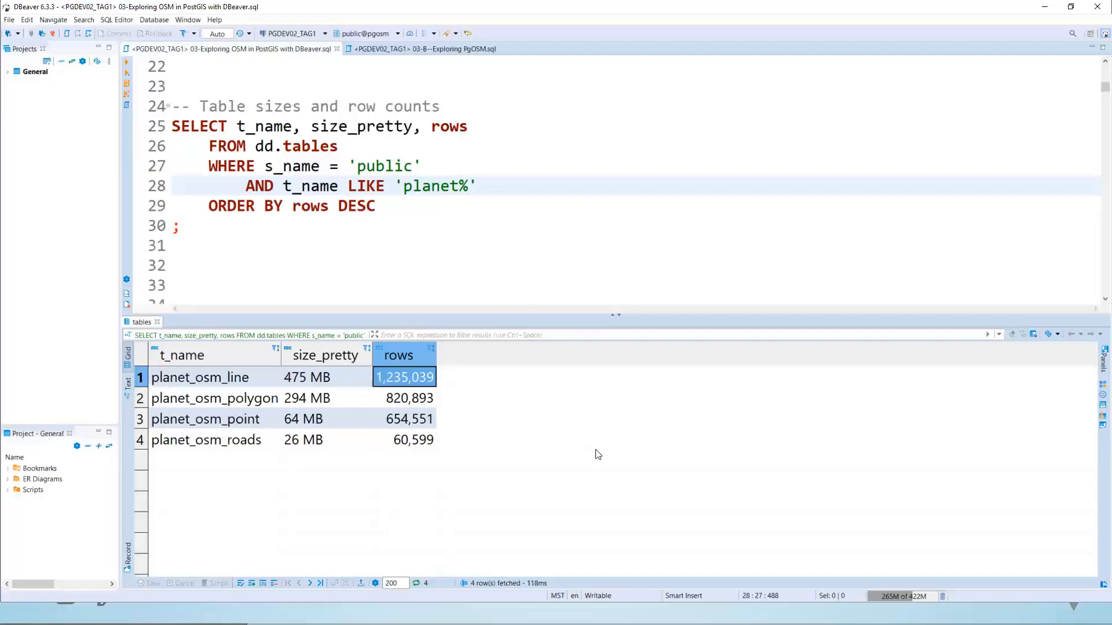
Run the dd.columns query for the planet_osm_polygon table and enlarge the results area.
{"action": "scroll", "coordinate": [224, 223], "scroll_direction": "down", "scroll_amount": 3}
{"action": "left_click", "coordinate": [271, 197]}
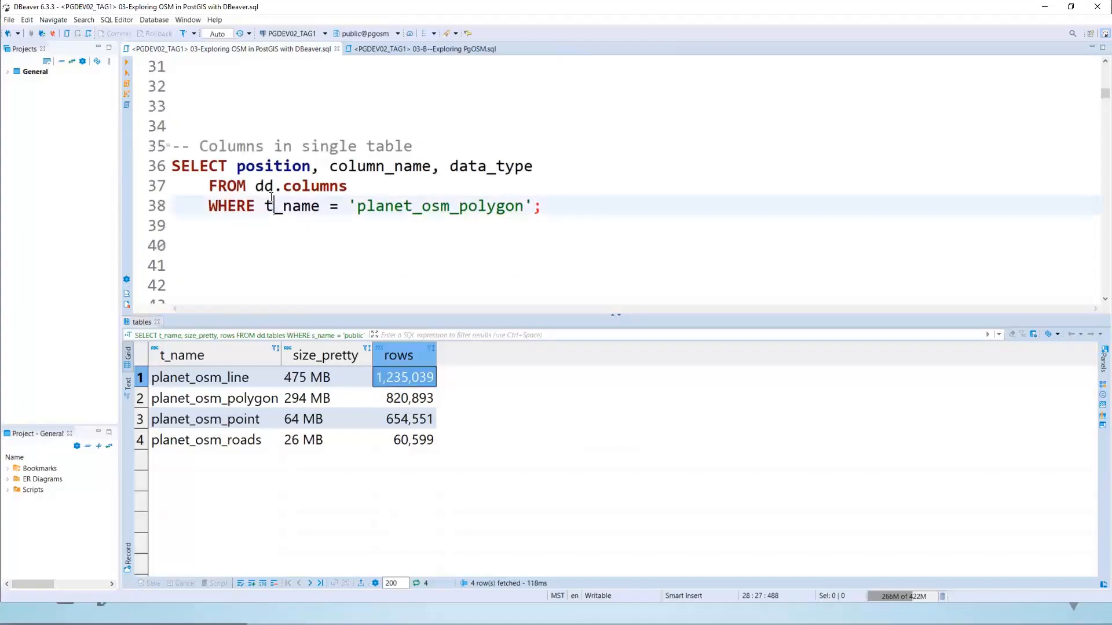
{"action": "left_click", "coordinate": [434, 169]}
{"action": "key", "text": "ctrl+Return"}
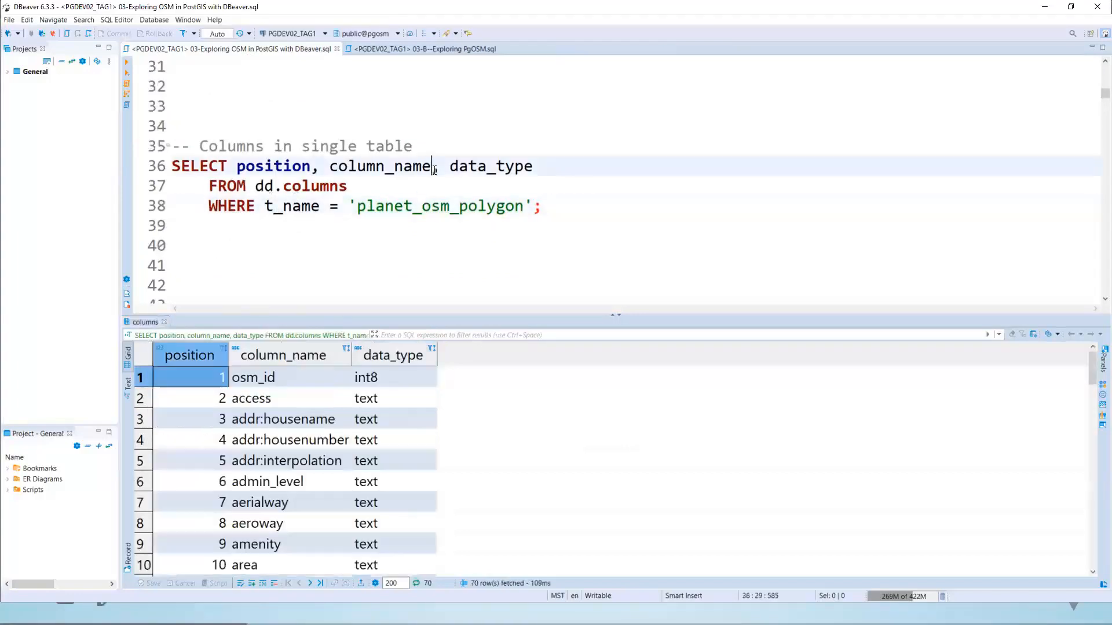
{"action": "scroll", "coordinate": [564, 129], "scroll_direction": "down", "scroll_amount": 1}
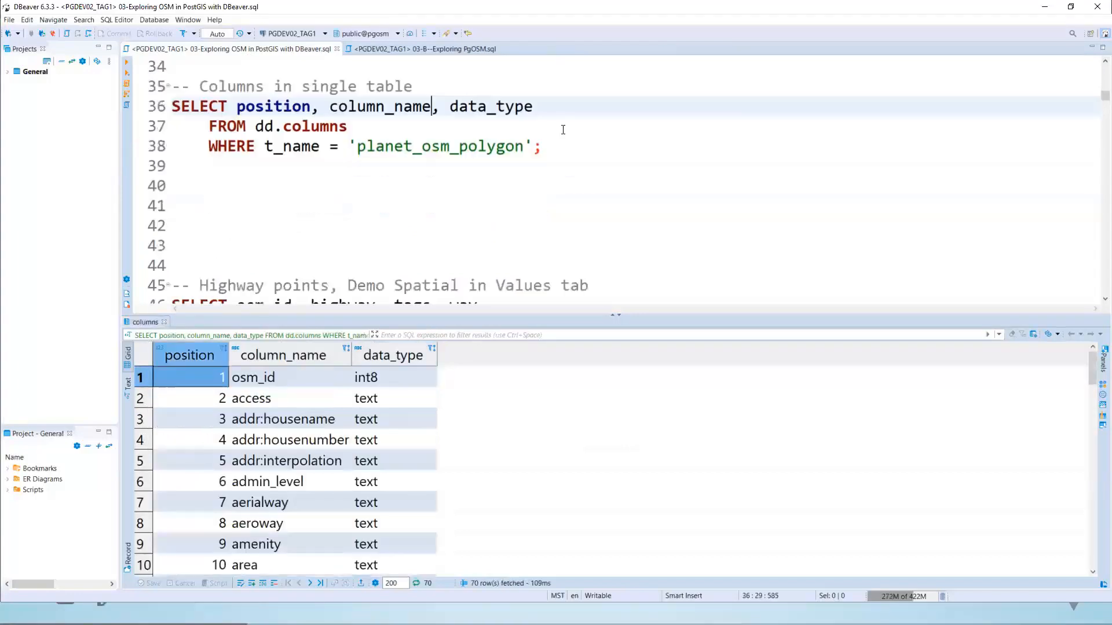
{"action": "scroll", "coordinate": [562, 129], "scroll_direction": "up", "scroll_amount": 1}
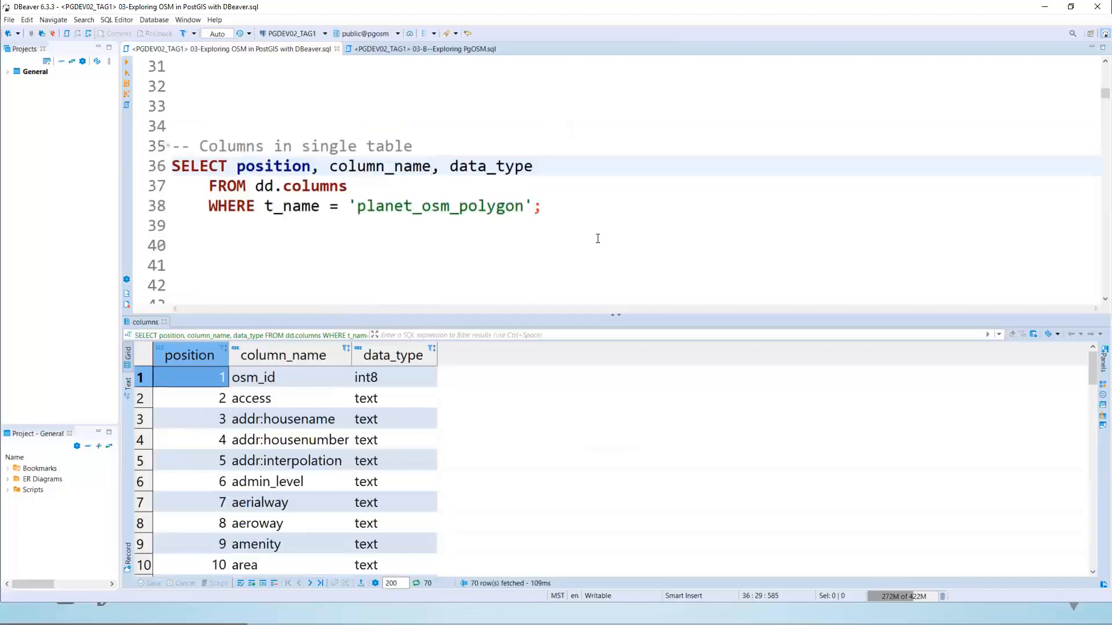
{"action": "left_click_drag", "start_coordinate": [656, 267], "coordinate": [657, 255]}
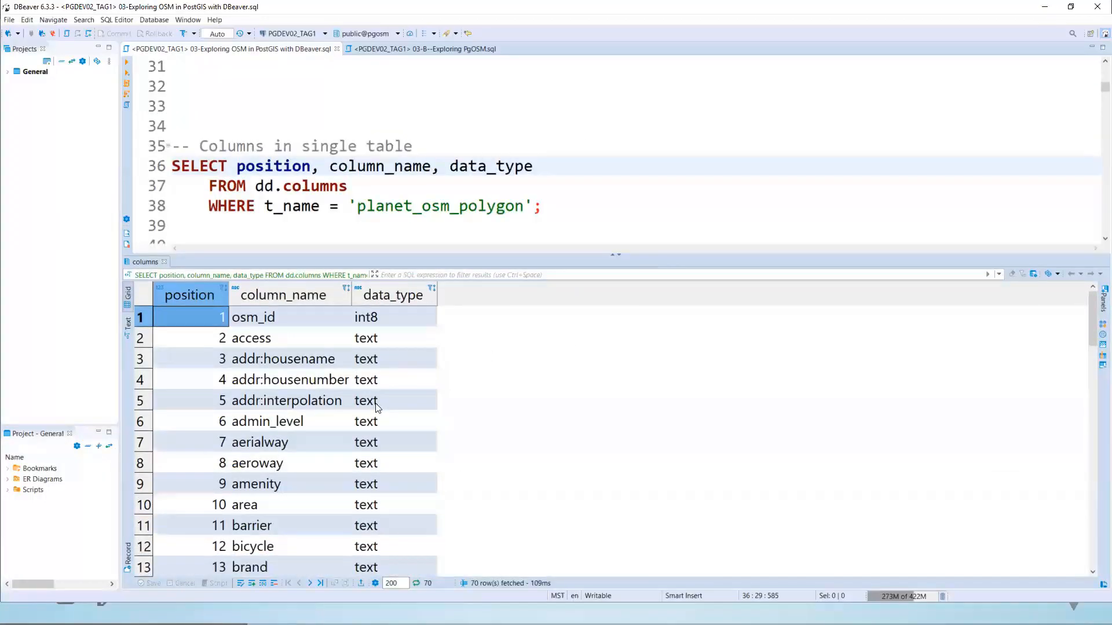
Look through the column names and data types of planet_osm_polygon, from osm_id to the last column.
{"action": "left_click", "coordinate": [296, 297]}
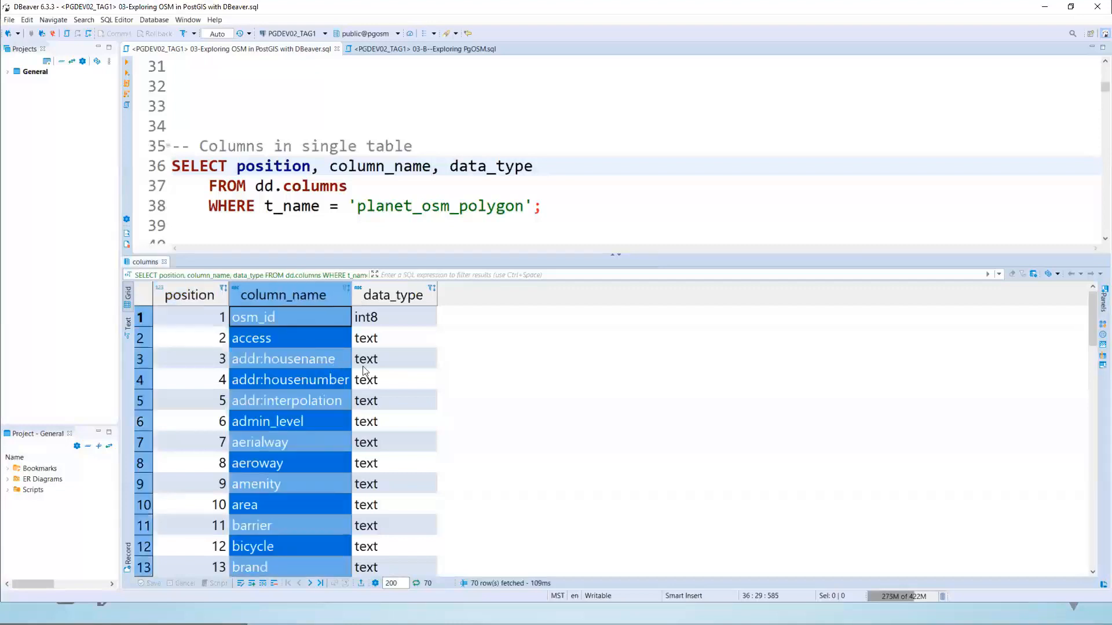
{"action": "left_click", "coordinate": [288, 356]}
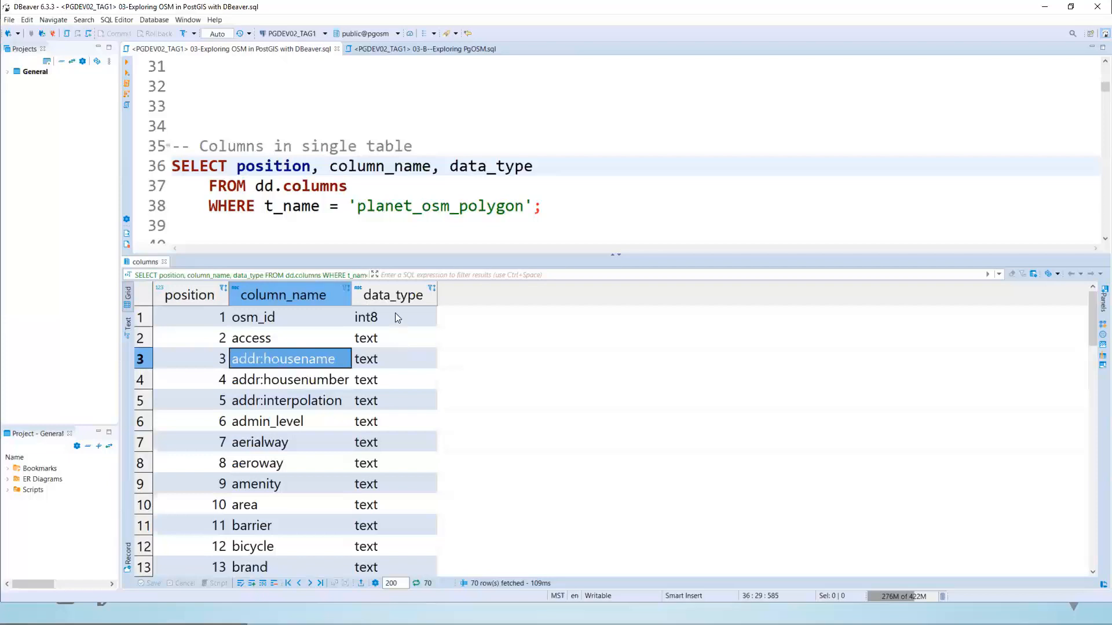
{"action": "scroll", "coordinate": [384, 352], "scroll_direction": "down", "scroll_amount": 1}
{"action": "scroll", "coordinate": [386, 335], "scroll_direction": "up", "scroll_amount": 1}
{"action": "left_click", "coordinate": [386, 346]}
{"action": "scroll", "coordinate": [381, 393], "scroll_direction": "down", "scroll_amount": 3}
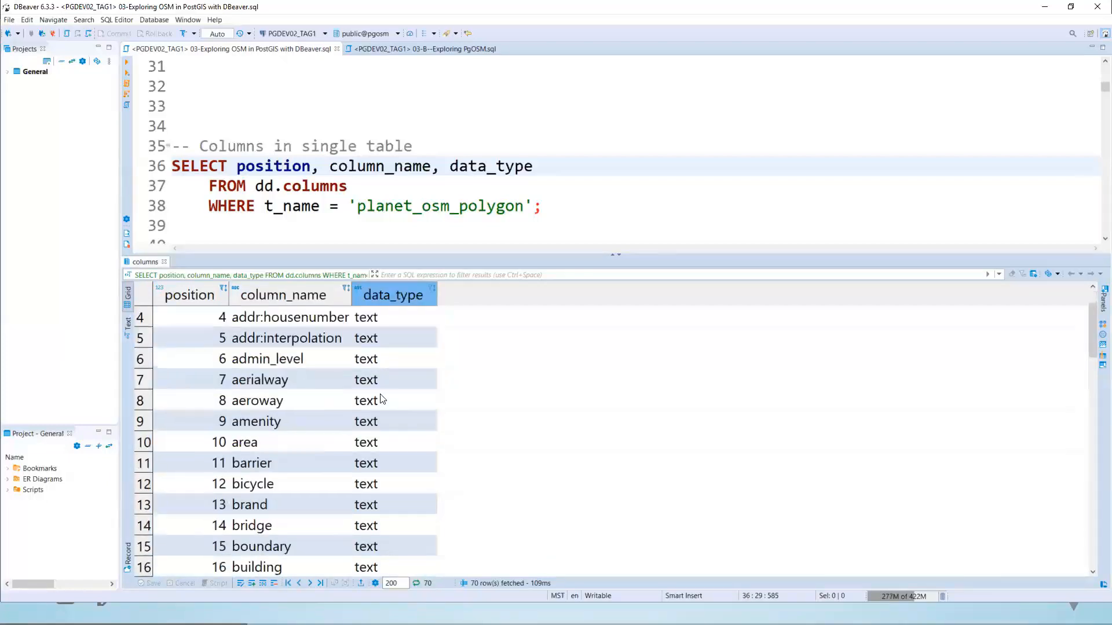
{"action": "scroll", "coordinate": [382, 403], "scroll_direction": "down", "scroll_amount": 6}
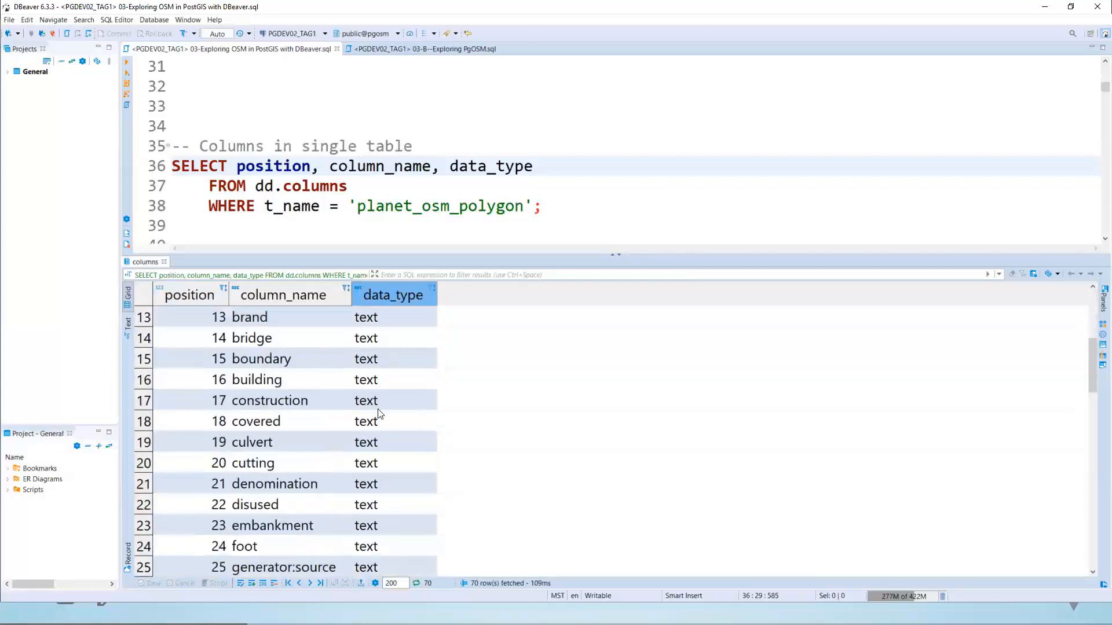
{"action": "left_click", "coordinate": [267, 444]}
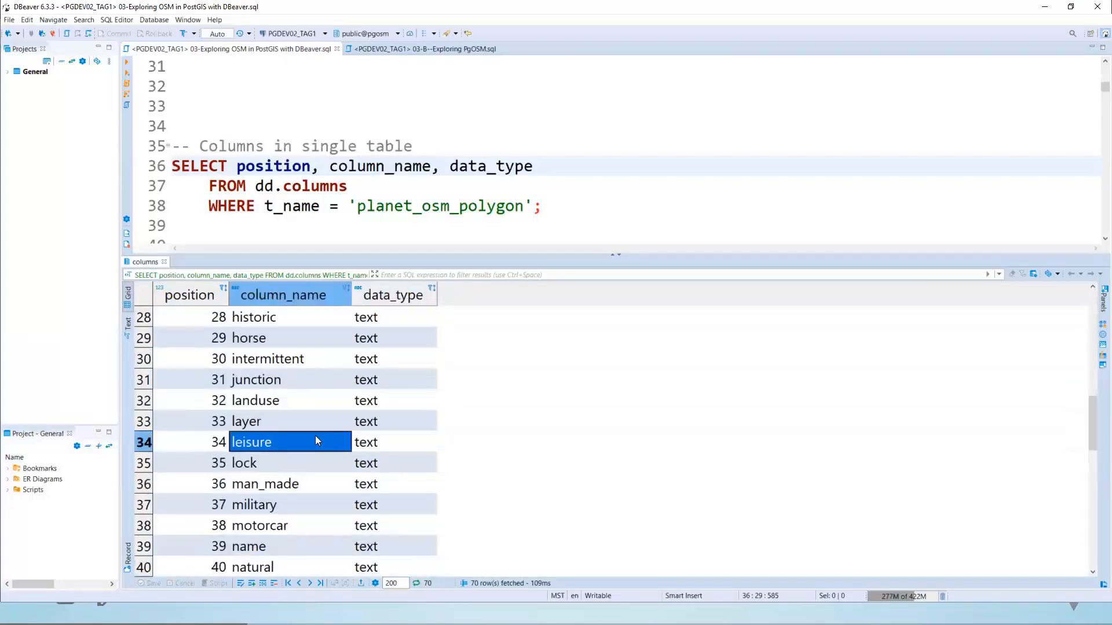
{"action": "scroll", "coordinate": [313, 438], "scroll_direction": "down", "scroll_amount": 2}
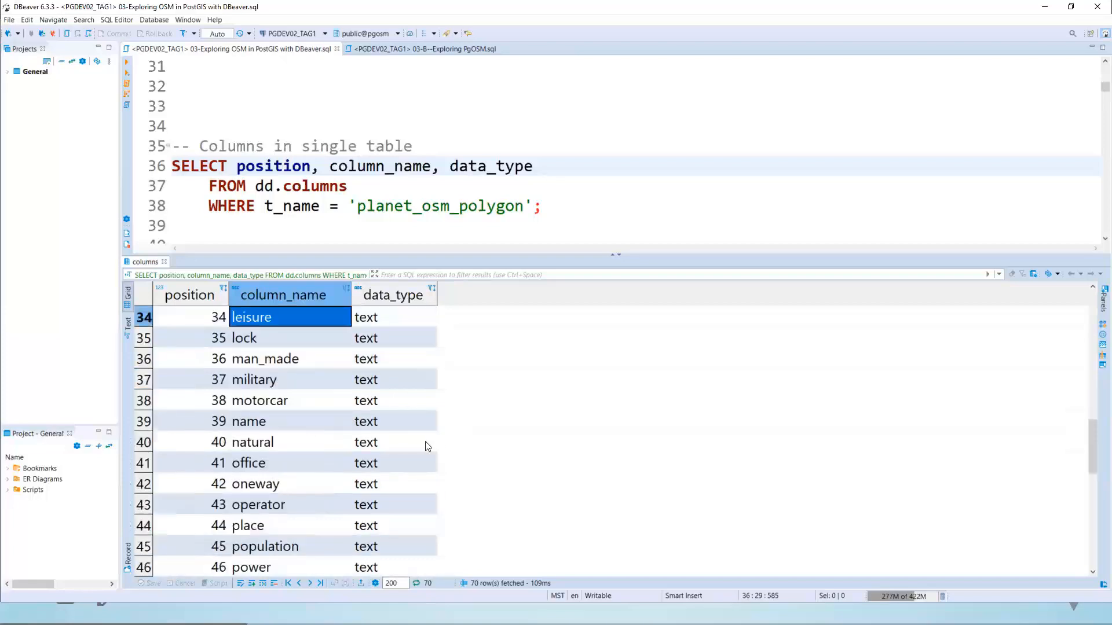
{"action": "scroll", "coordinate": [426, 446], "scroll_direction": "down", "scroll_amount": 2}
{"action": "scroll", "coordinate": [427, 446], "scroll_direction": "down", "scroll_amount": 6}
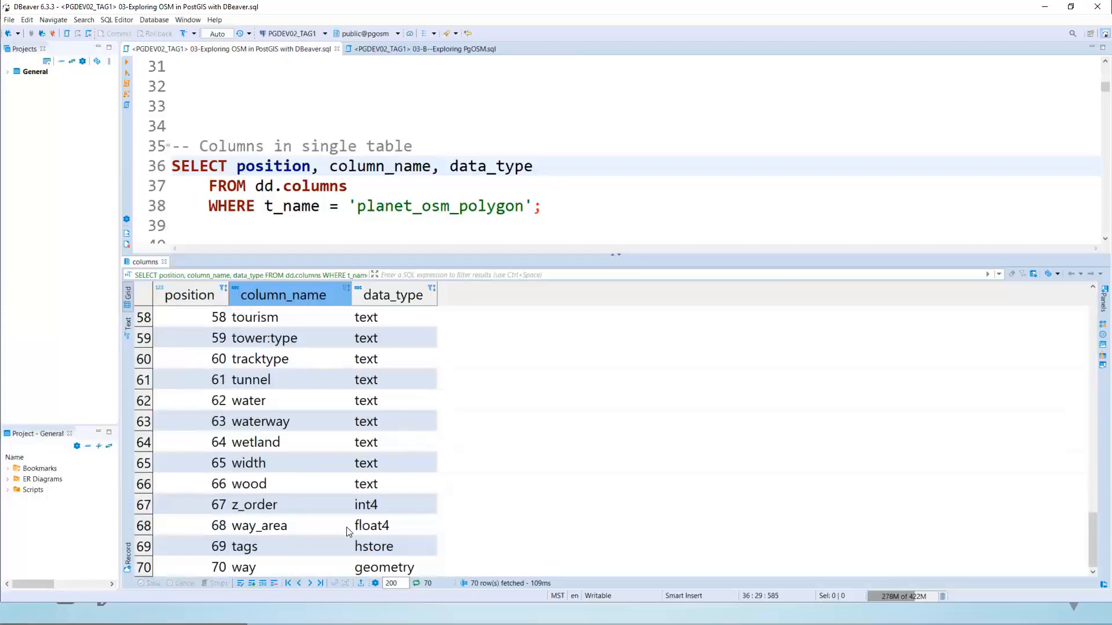
Examine the data types of the way, tags, way_area and z_order columns and compare them with the earlier columns.
{"action": "left_click", "coordinate": [366, 563]}
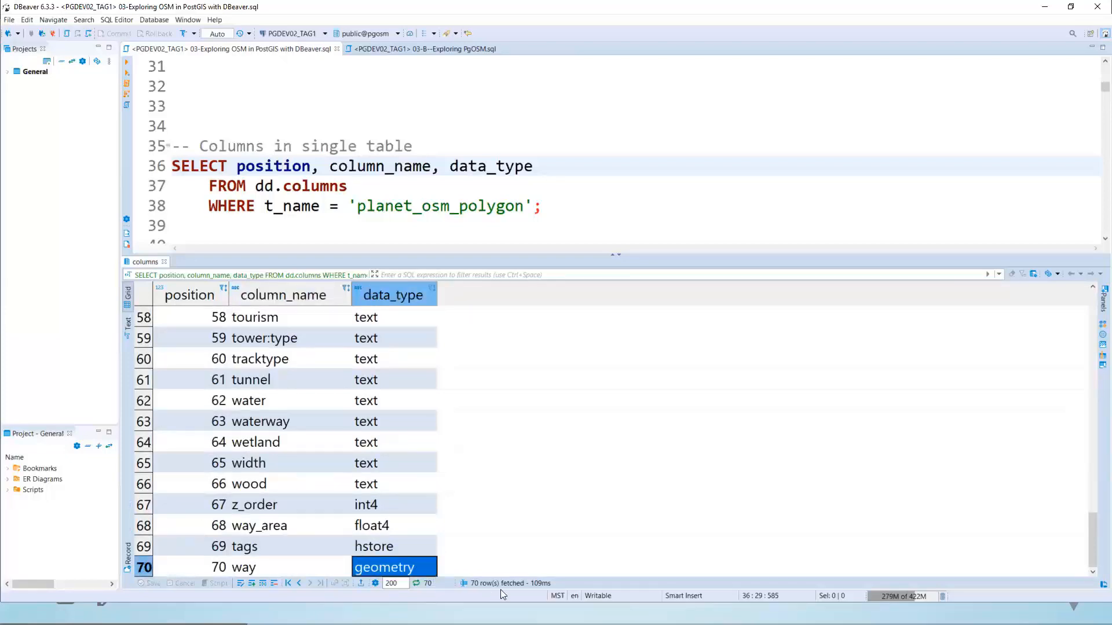
{"action": "left_click", "coordinate": [406, 551]}
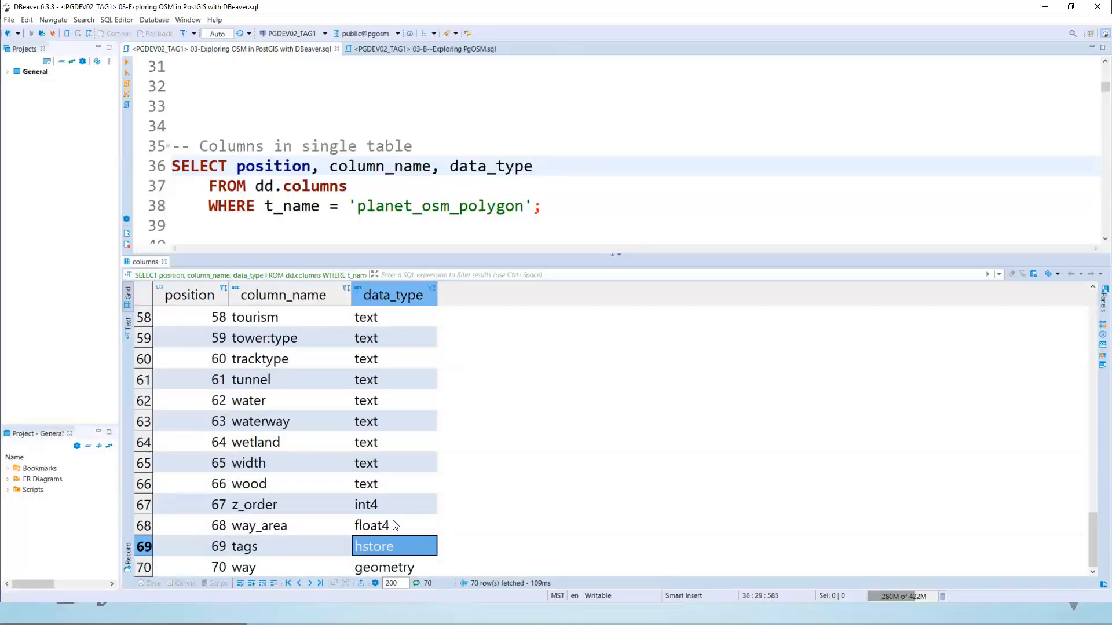
{"action": "left_click_drag", "start_coordinate": [400, 531], "coordinate": [398, 510]}
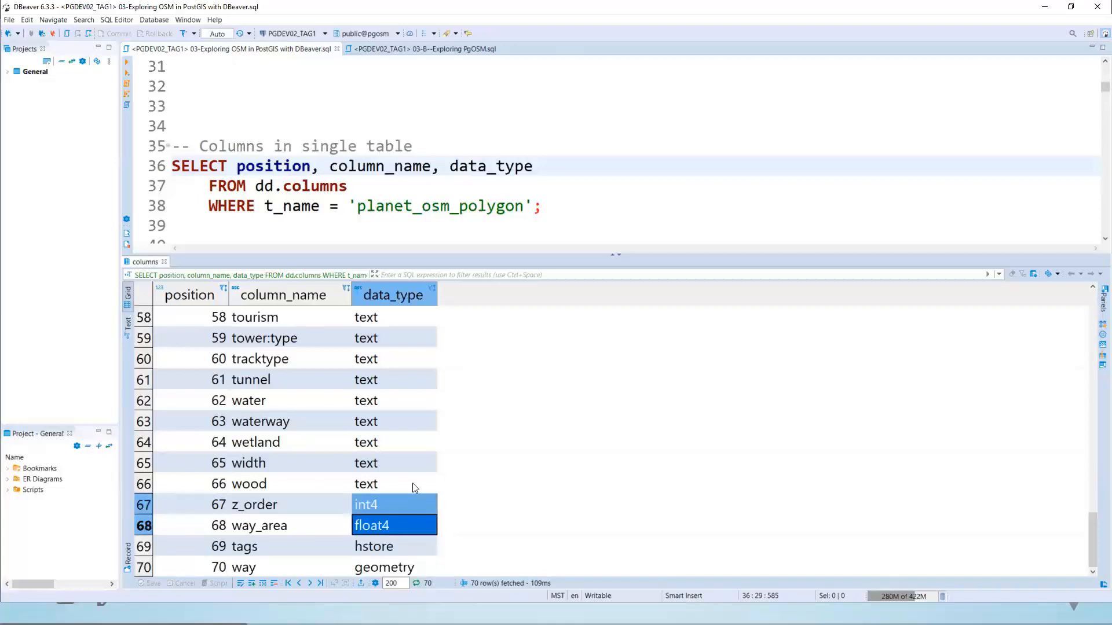
{"action": "scroll", "coordinate": [415, 481], "scroll_direction": "up", "scroll_amount": 4}
{"action": "scroll", "coordinate": [415, 454], "scroll_direction": "down", "scroll_amount": 1}
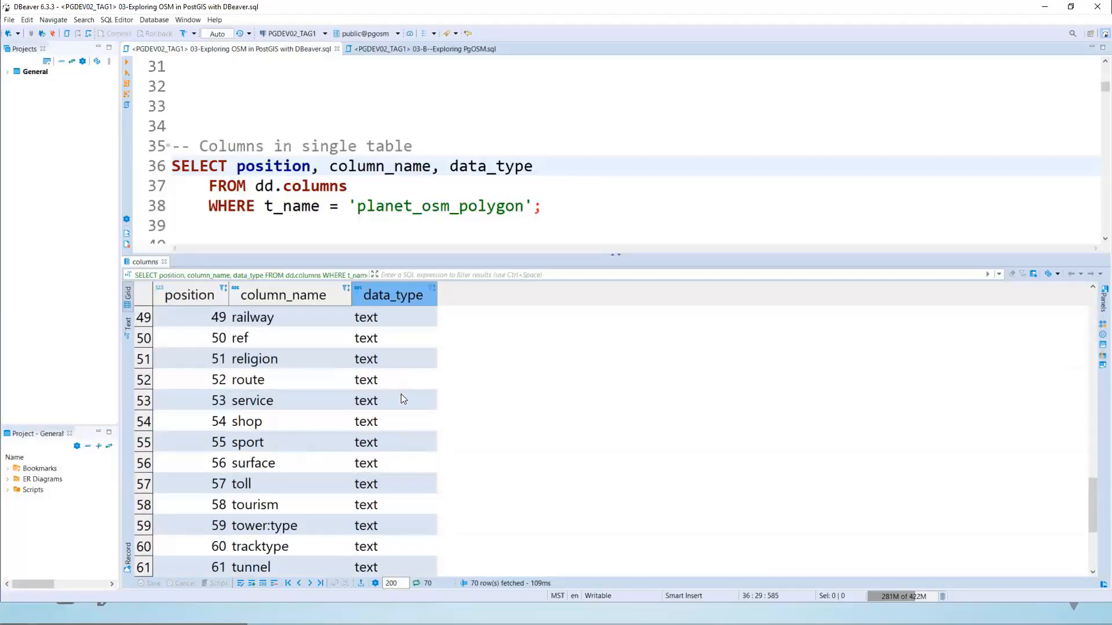
{"action": "scroll", "coordinate": [402, 396], "scroll_direction": "up", "scroll_amount": 7}
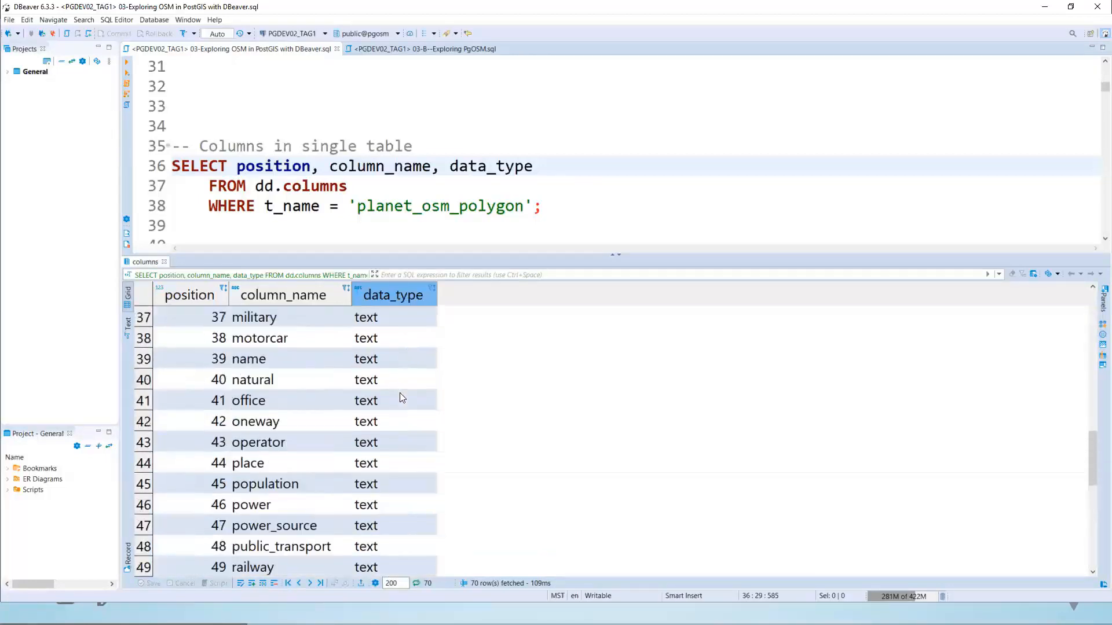
{"action": "scroll", "coordinate": [403, 398], "scroll_direction": "up", "scroll_amount": 1}
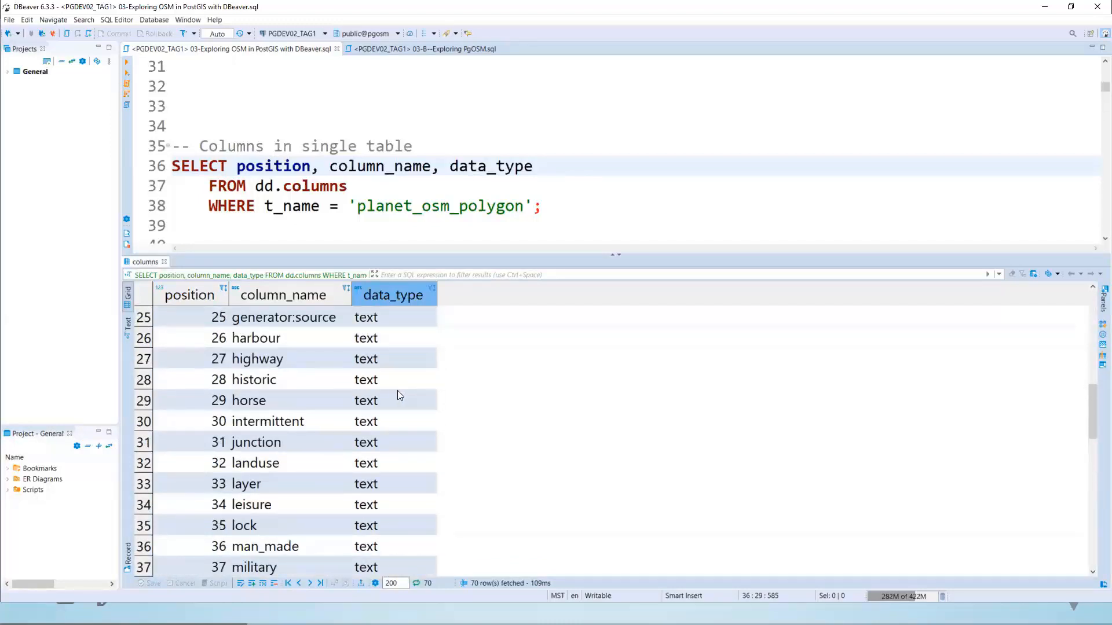
Run the highway points query on public.planet_osm_point for non-null highway values and select the table name in the query.
{"action": "left_click", "coordinate": [422, 167]}
{"action": "scroll", "coordinate": [426, 173], "scroll_direction": "down", "scroll_amount": 4}
{"action": "left_click", "coordinate": [410, 146]}
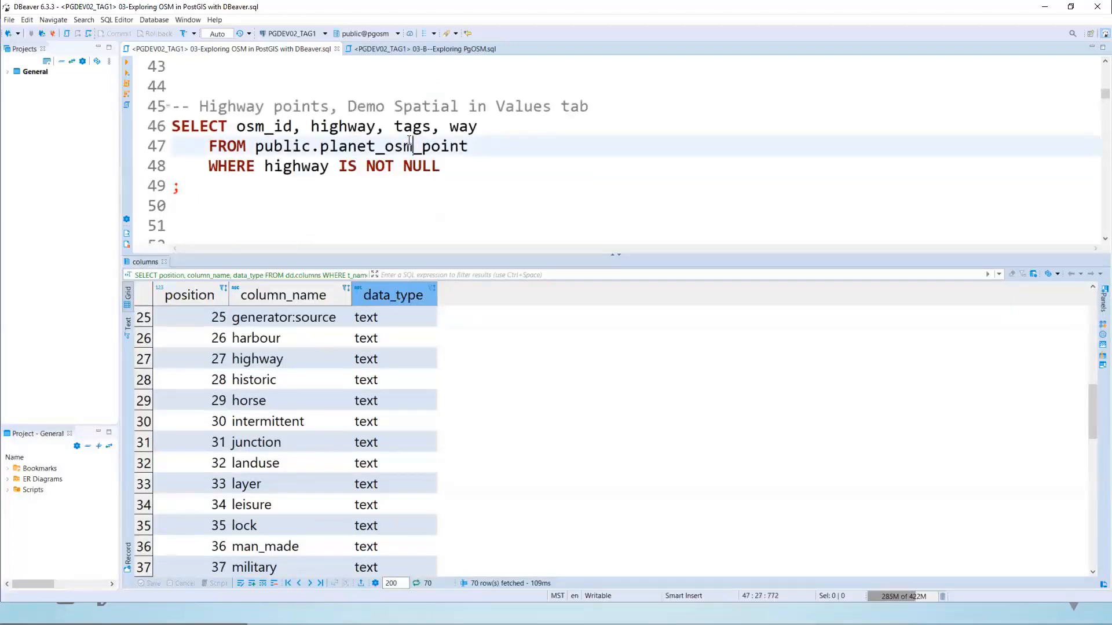
{"action": "key", "text": "ctrl+Return"}
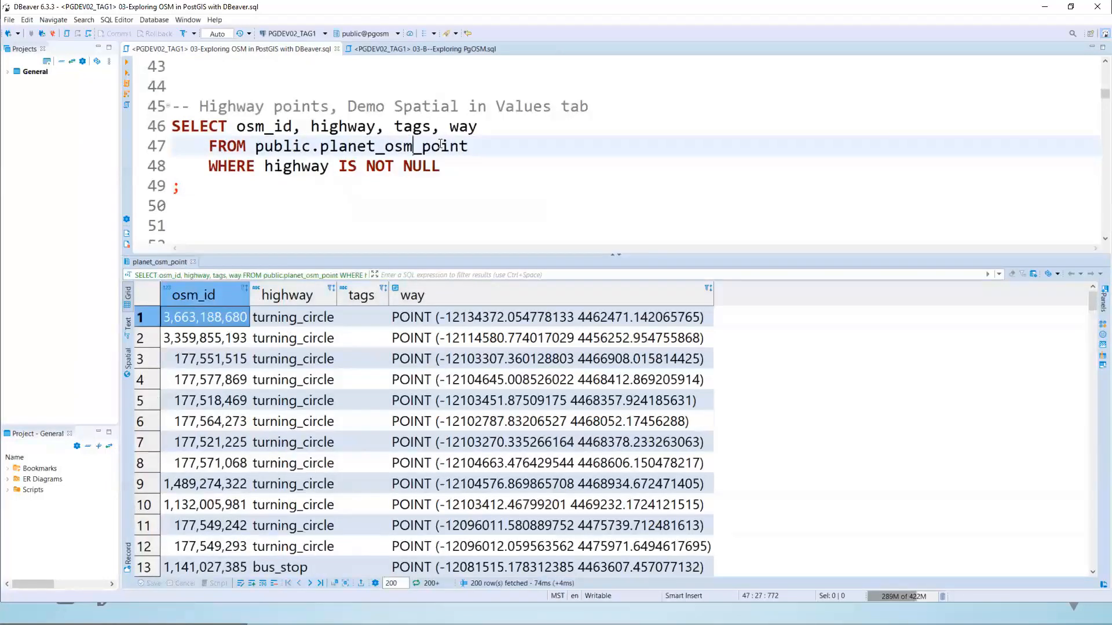
{"action": "double_click", "coordinate": [441, 145]}
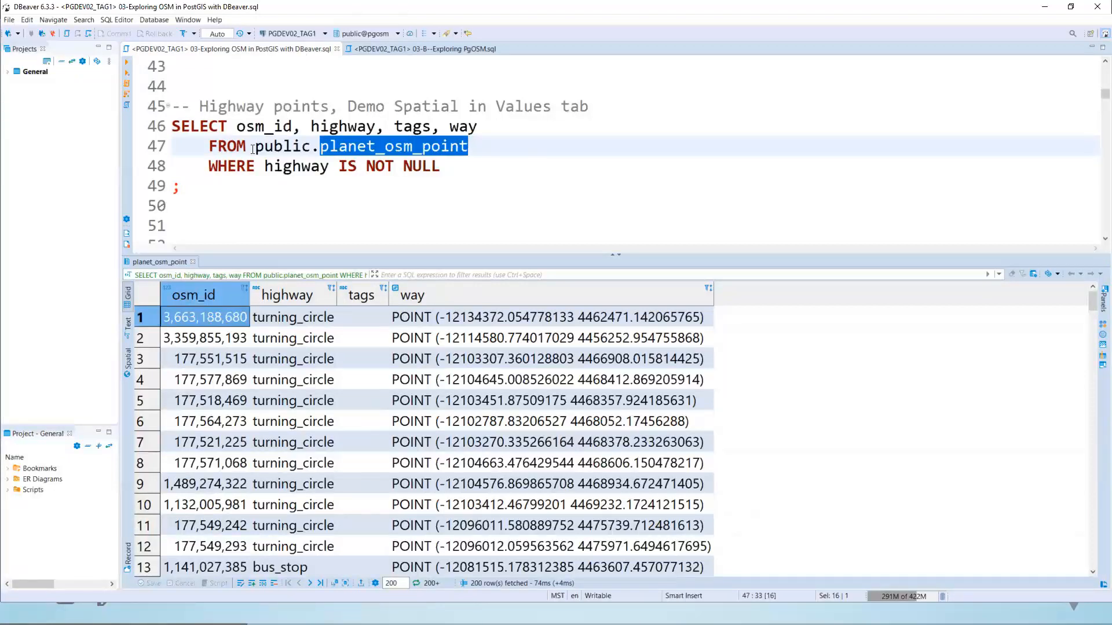
Select the highway IS NOT NULL condition and look through the highway values in the first rows of the results.
{"action": "left_click_drag", "start_coordinate": [264, 166], "coordinate": [500, 170]}
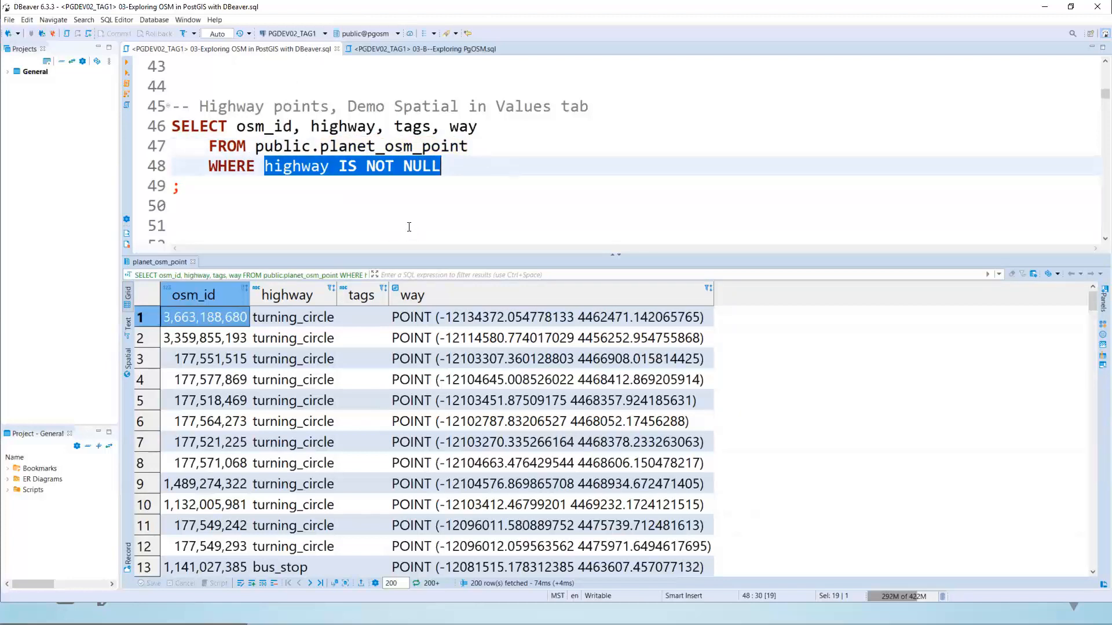
{"action": "left_click", "coordinate": [284, 316]}
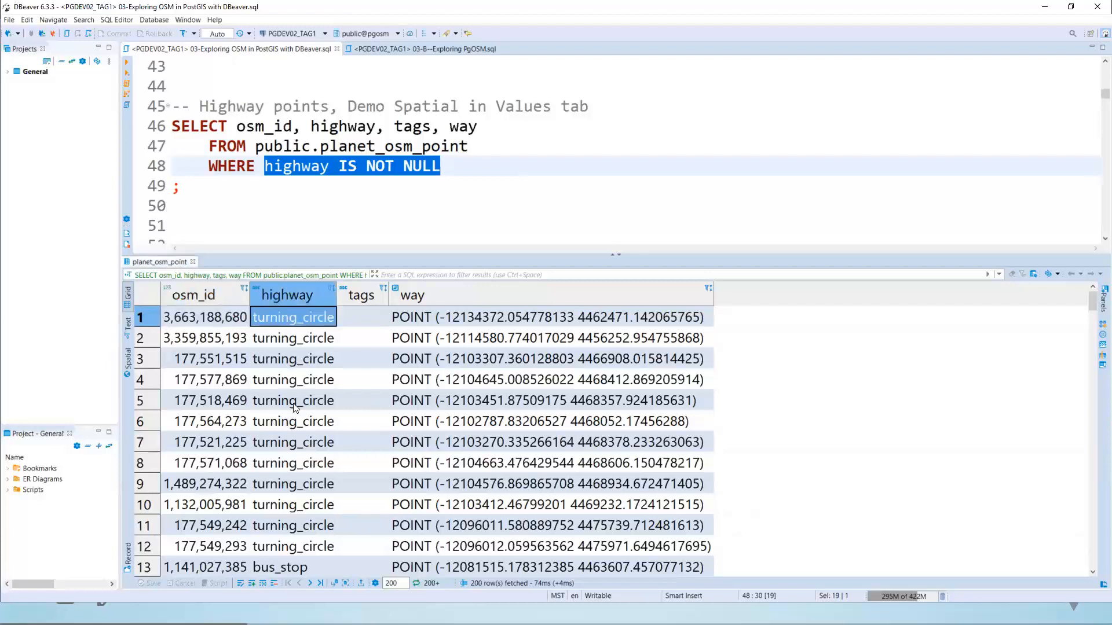
{"action": "scroll", "coordinate": [295, 412], "scroll_direction": "down", "scroll_amount": 1}
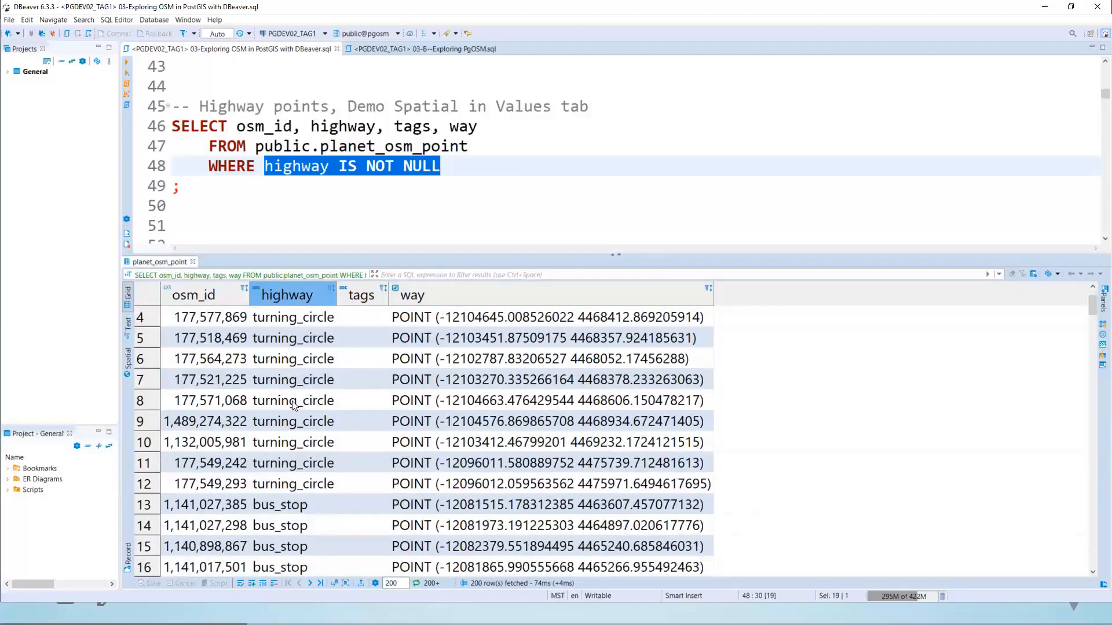
{"action": "scroll", "coordinate": [294, 406], "scroll_direction": "down", "scroll_amount": 2}
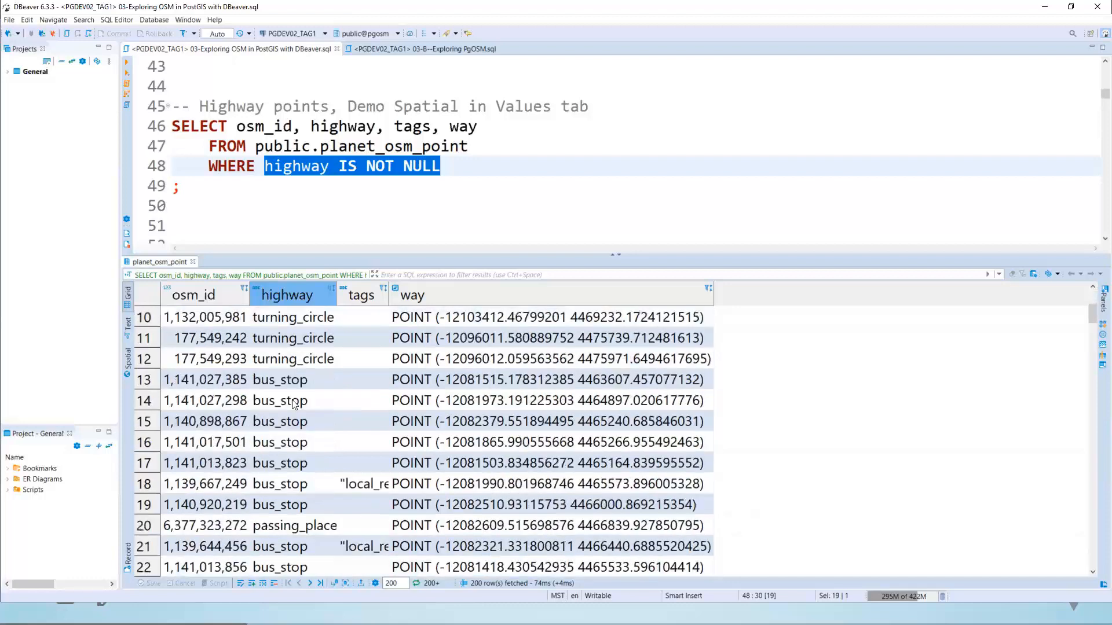
{"action": "left_click", "coordinate": [294, 404]}
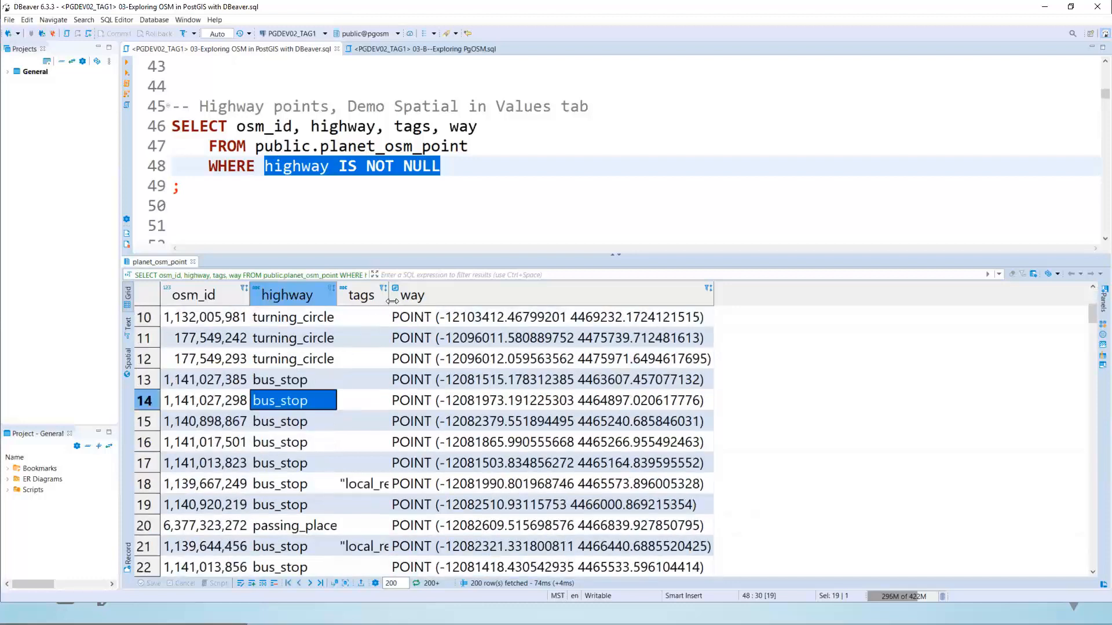
Widen the tags column and examine the local_ref tags on the bus stop rows against the empty tags elsewhere.
{"action": "left_click_drag", "start_coordinate": [389, 287], "coordinate": [636, 299]}
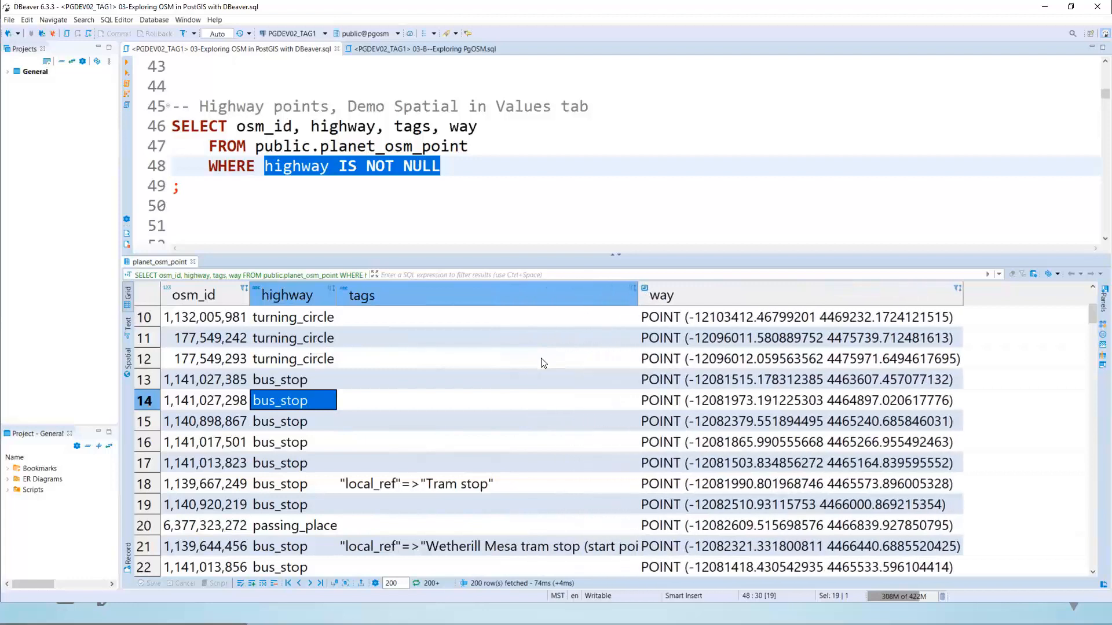
{"action": "left_click", "coordinate": [427, 491]}
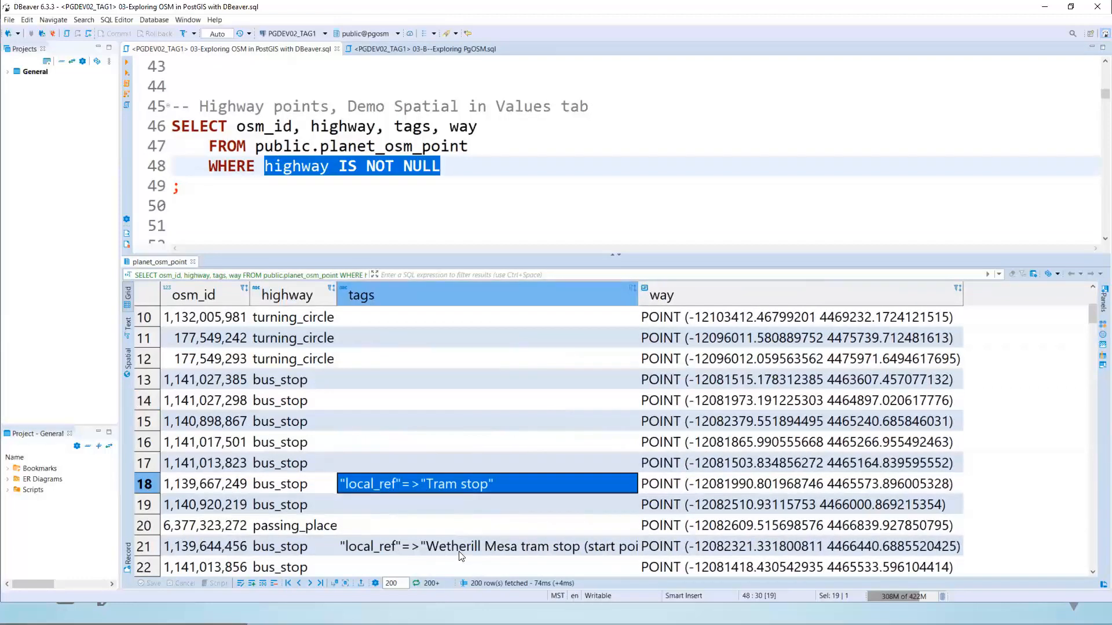
{"action": "left_click", "coordinate": [461, 551]}
{"action": "left_click", "coordinate": [465, 527]}
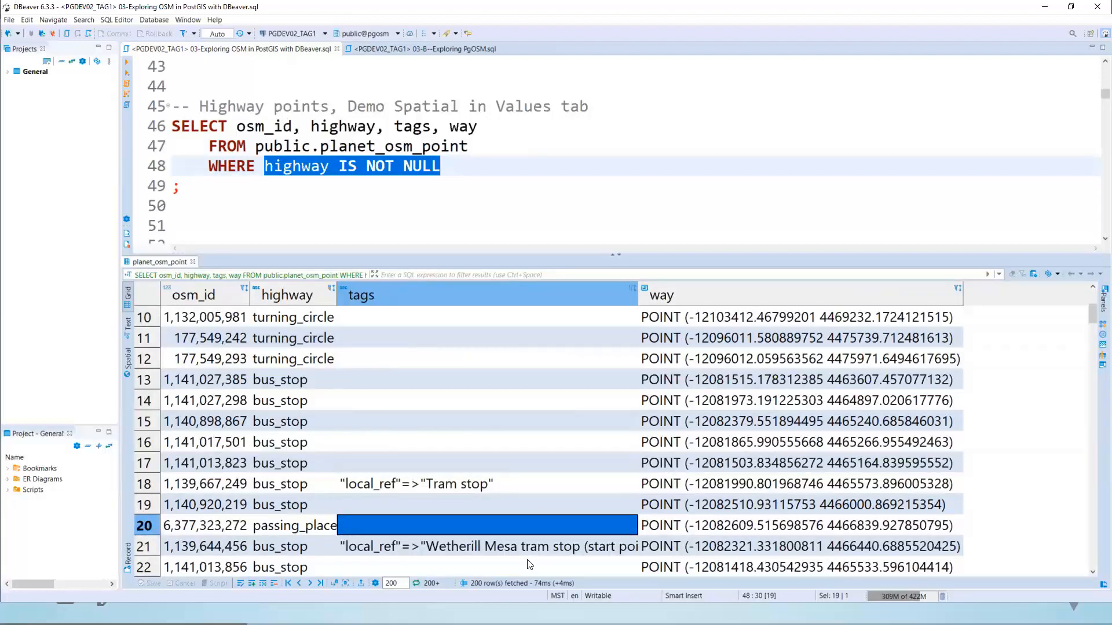
{"action": "scroll", "coordinate": [547, 482], "scroll_direction": "up", "scroll_amount": 2}
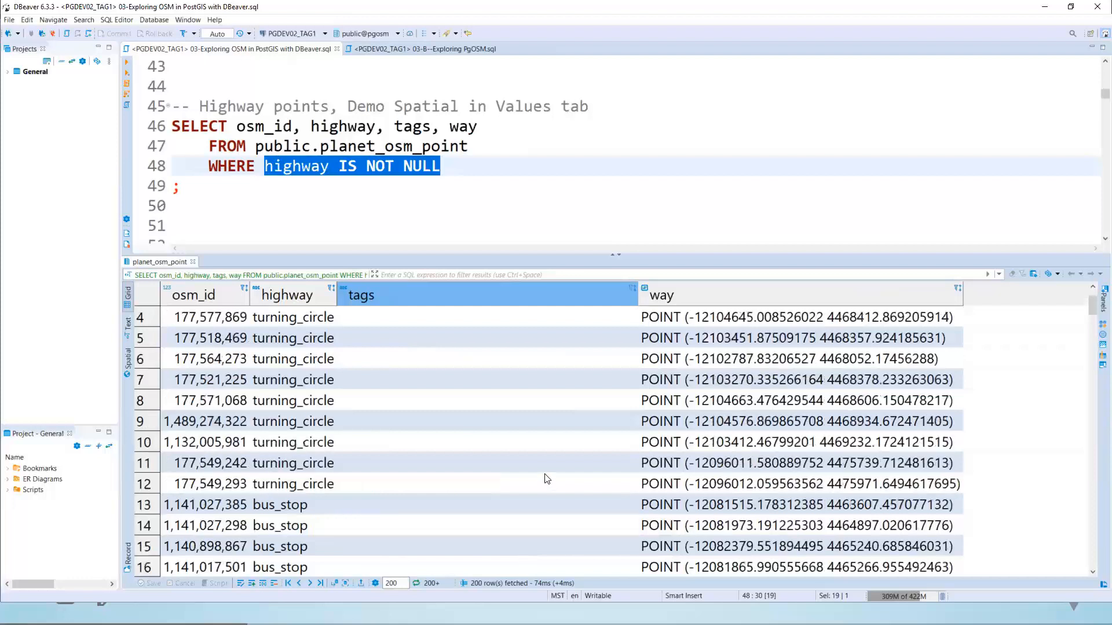
{"action": "scroll", "coordinate": [541, 483], "scroll_direction": "up", "scroll_amount": 1}
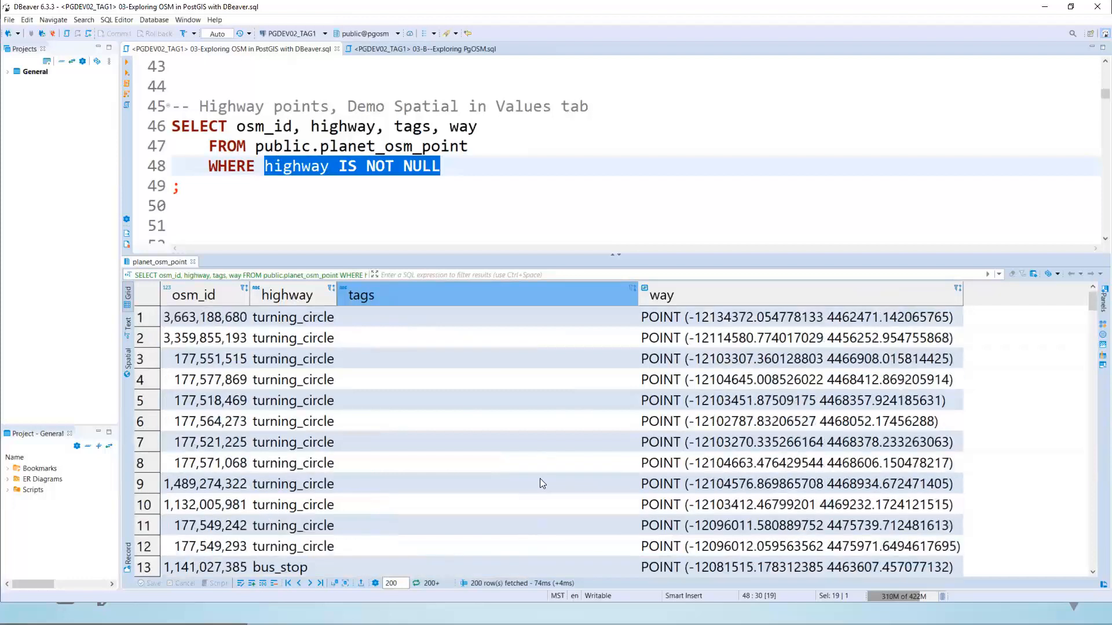
Open the value viewer for the way column and map the points of rows 4 and 5.
{"action": "left_click", "coordinate": [735, 373]}
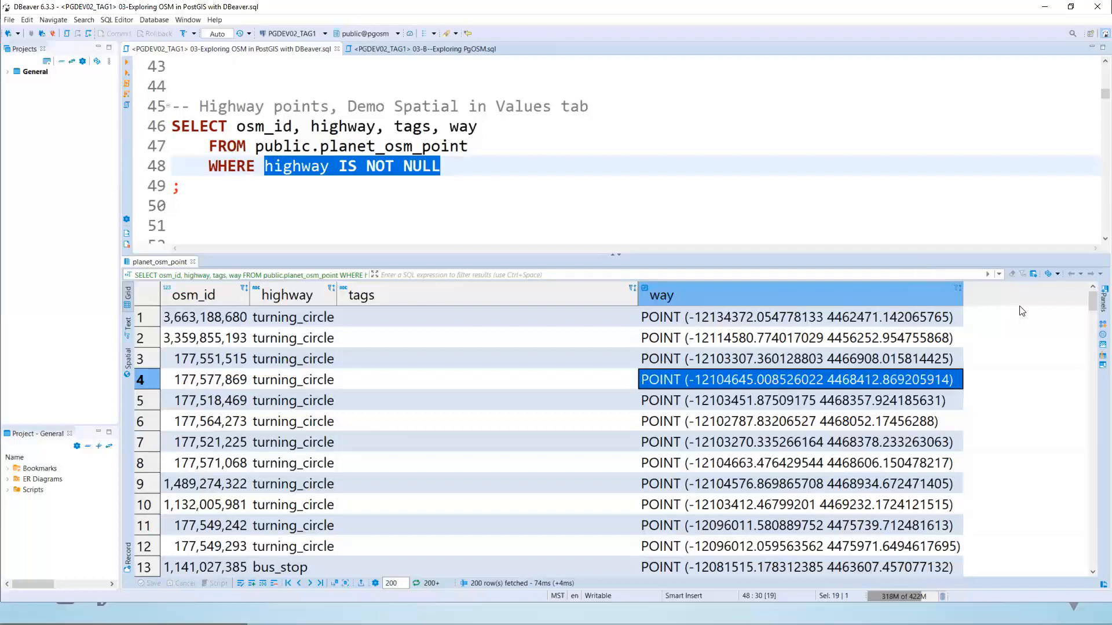
{"action": "left_click", "coordinate": [1095, 307]}
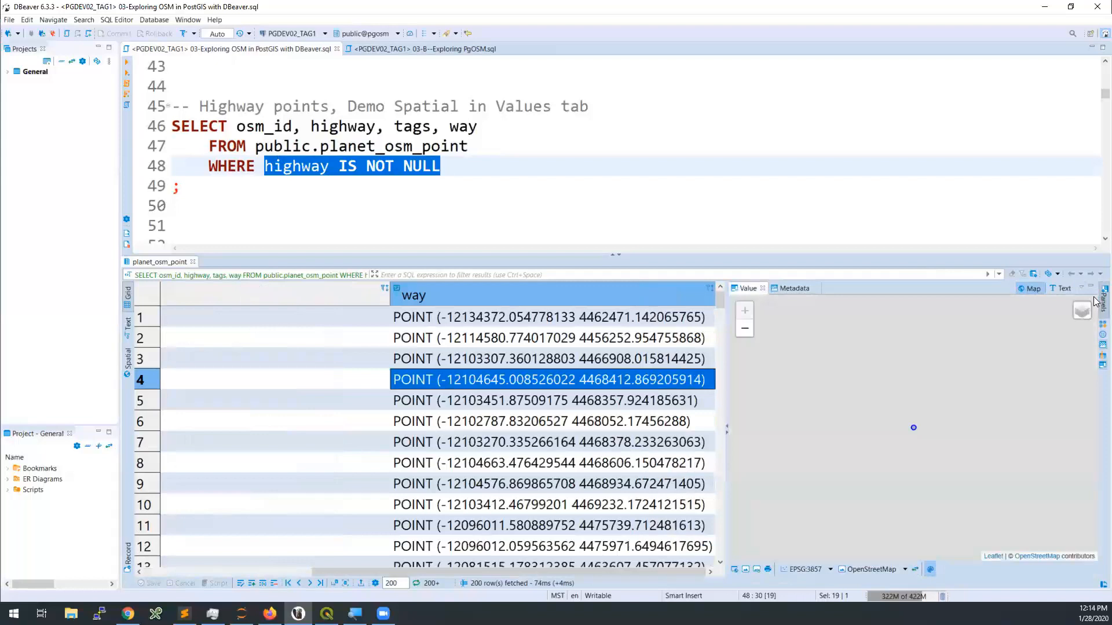
{"action": "left_click", "coordinate": [516, 405]}
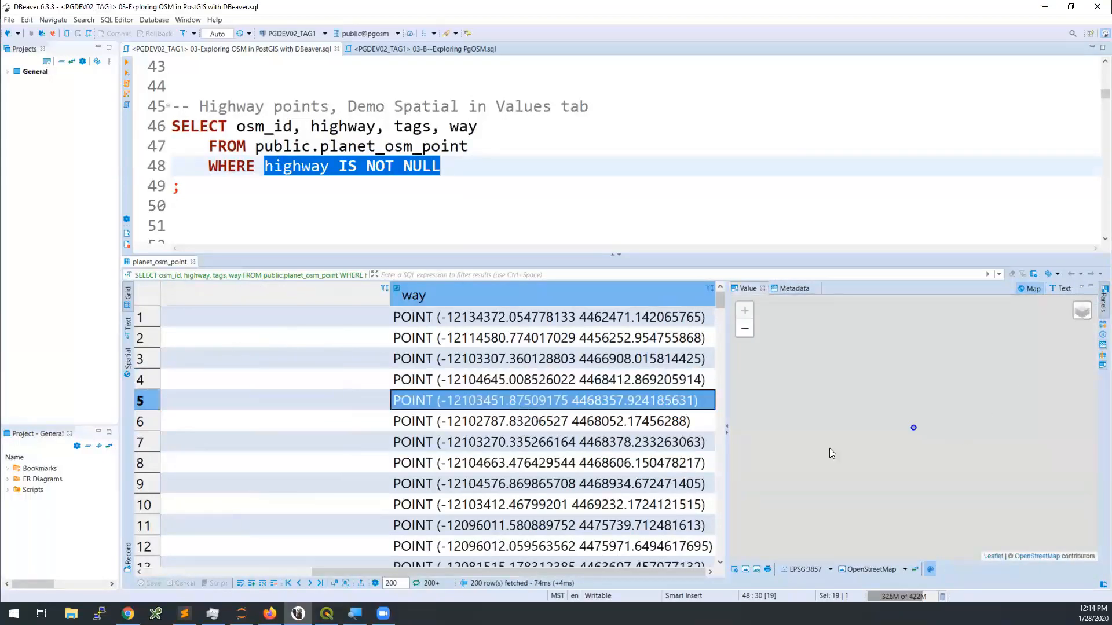
Switch the map's base layer to MapBox and view the streets around the row 5 point.
{"action": "scroll", "coordinate": [897, 440], "scroll_direction": "down", "scroll_amount": 1}
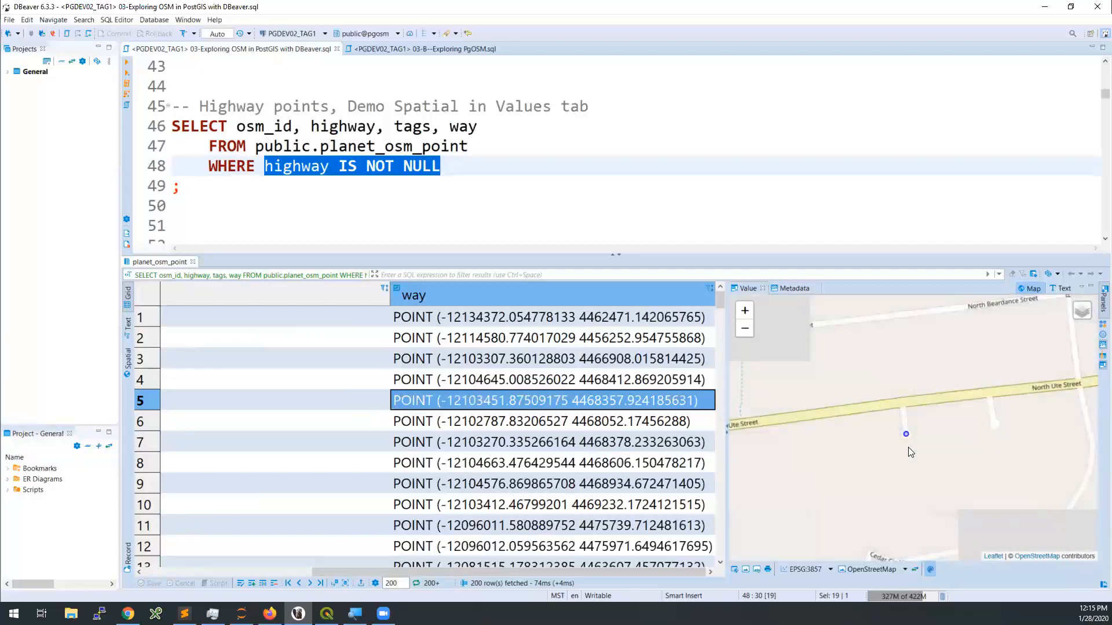
{"action": "left_click", "coordinate": [903, 570]}
{"action": "left_click", "coordinate": [886, 585]}
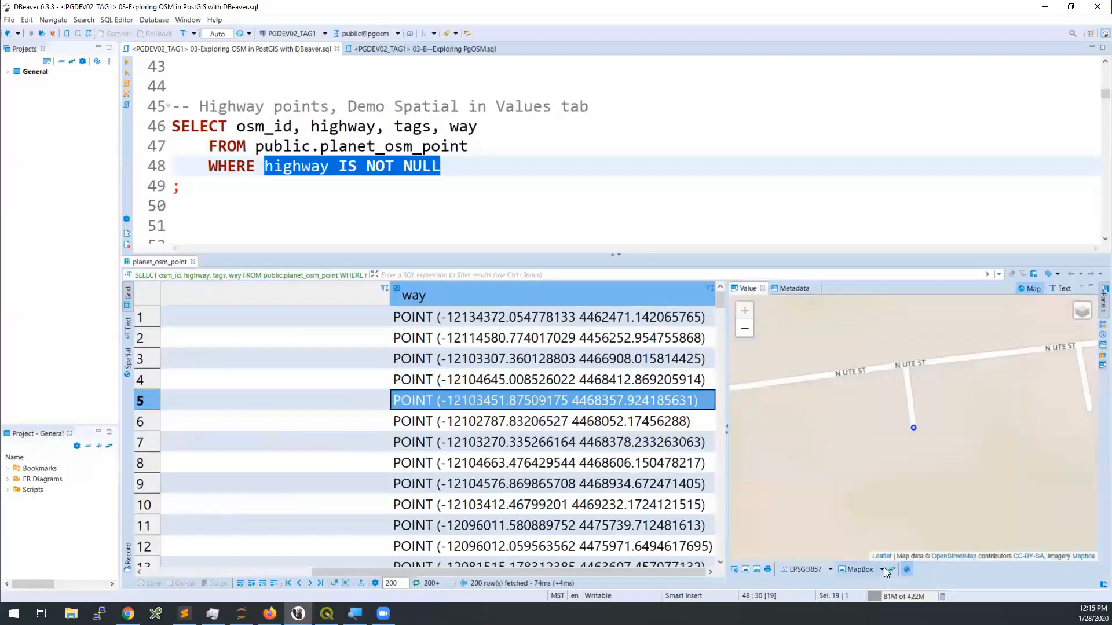
{"action": "scroll", "coordinate": [869, 447], "scroll_direction": "down", "scroll_amount": 1}
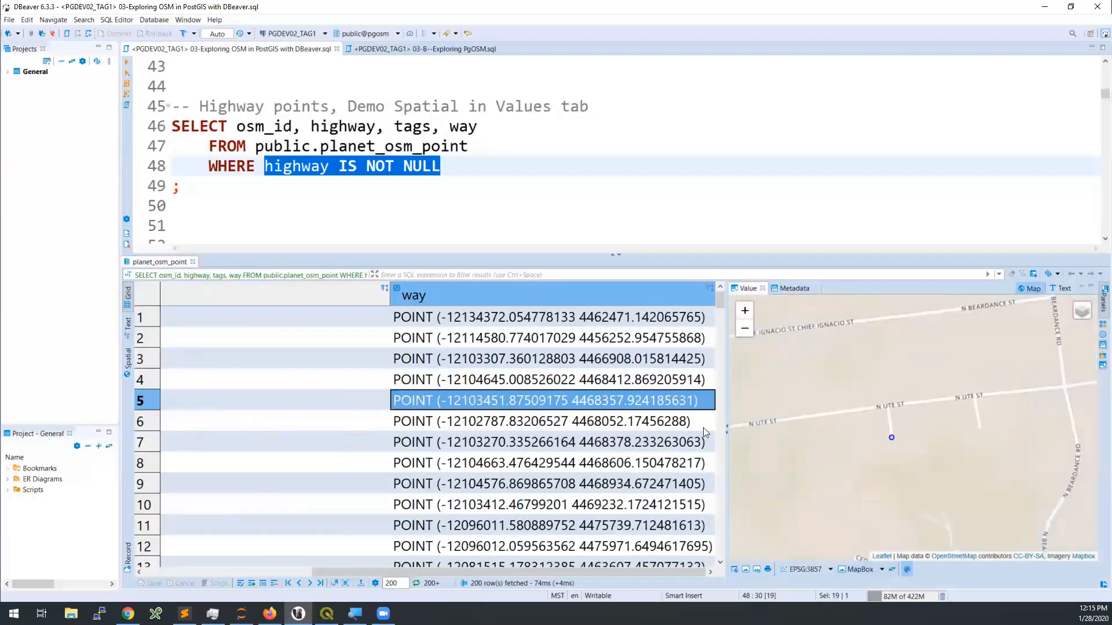
Map the row 3 point, then add the points of rows 8, 6 and 12 to the same map.
{"action": "left_click", "coordinate": [575, 358]}
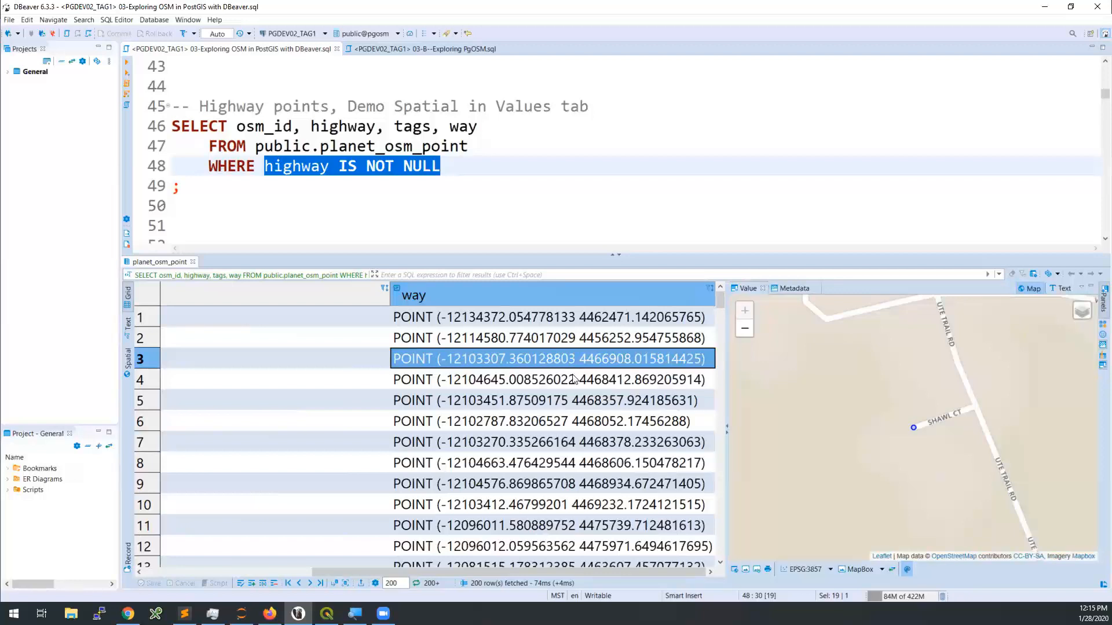
{"action": "left_click", "coordinate": [572, 463]}
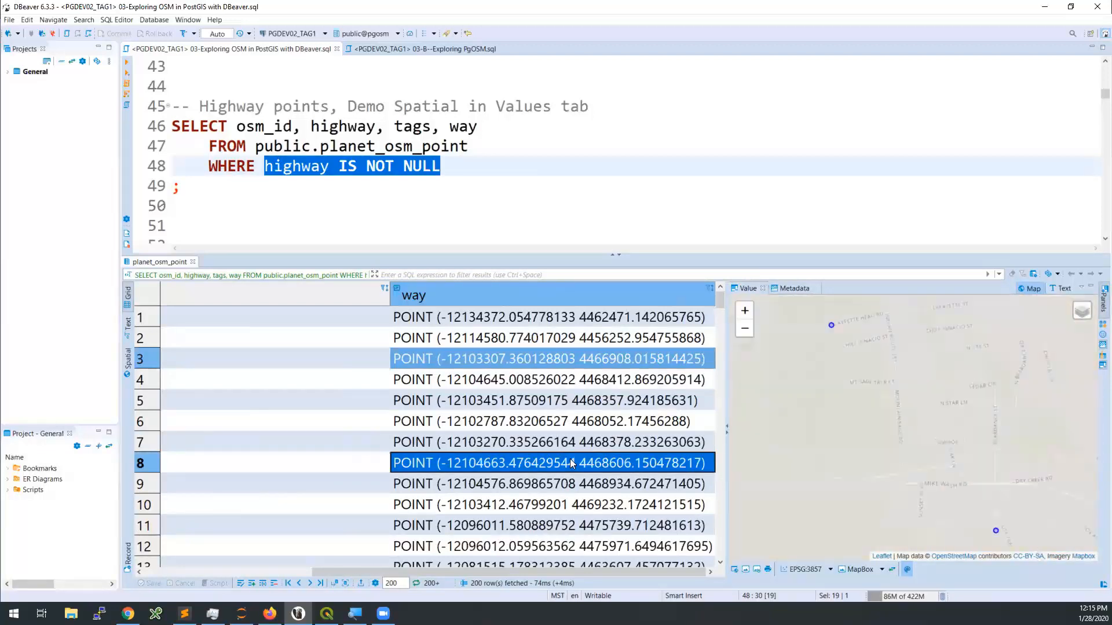
{"action": "left_click", "coordinate": [573, 424], "text": "ctrl"}
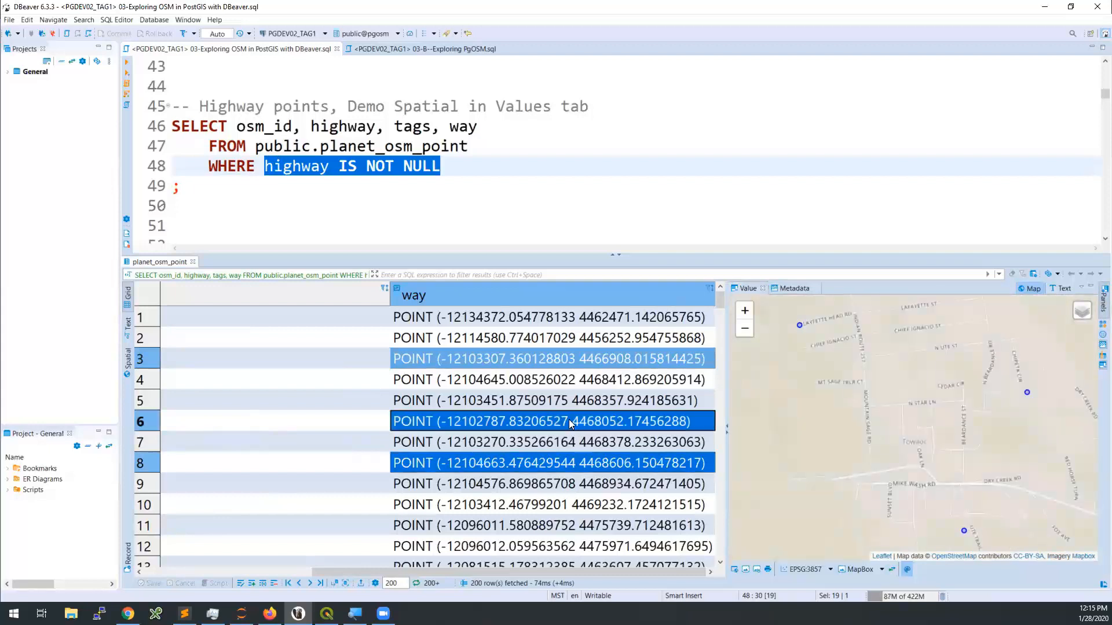
{"action": "scroll", "coordinate": [569, 420], "scroll_direction": "down", "scroll_amount": 1}
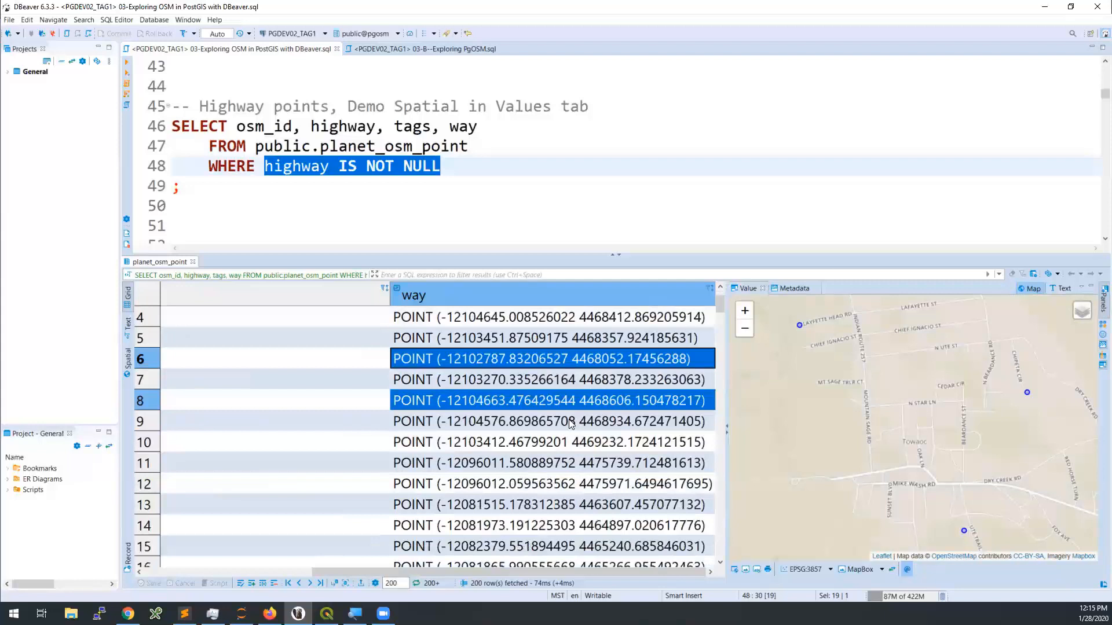
{"action": "left_click", "coordinate": [584, 476], "text": "ctrl"}
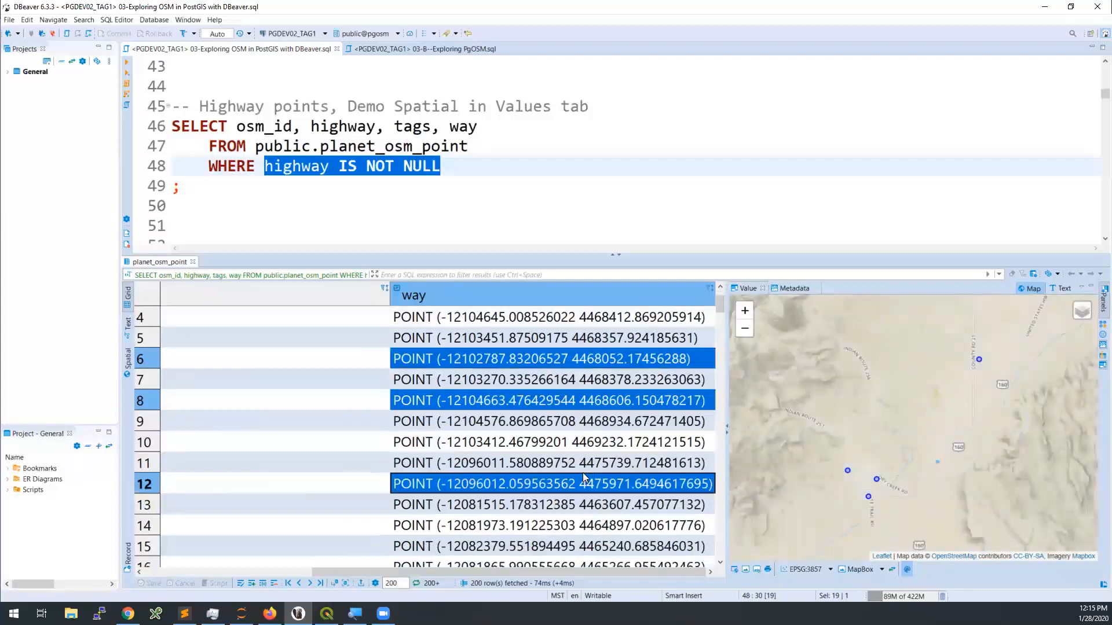
Plot all fetched points from the way column on the map and calculate the query's total row count, closing the value viewer.
{"action": "left_click_drag", "start_coordinate": [559, 574], "coordinate": [339, 536]}
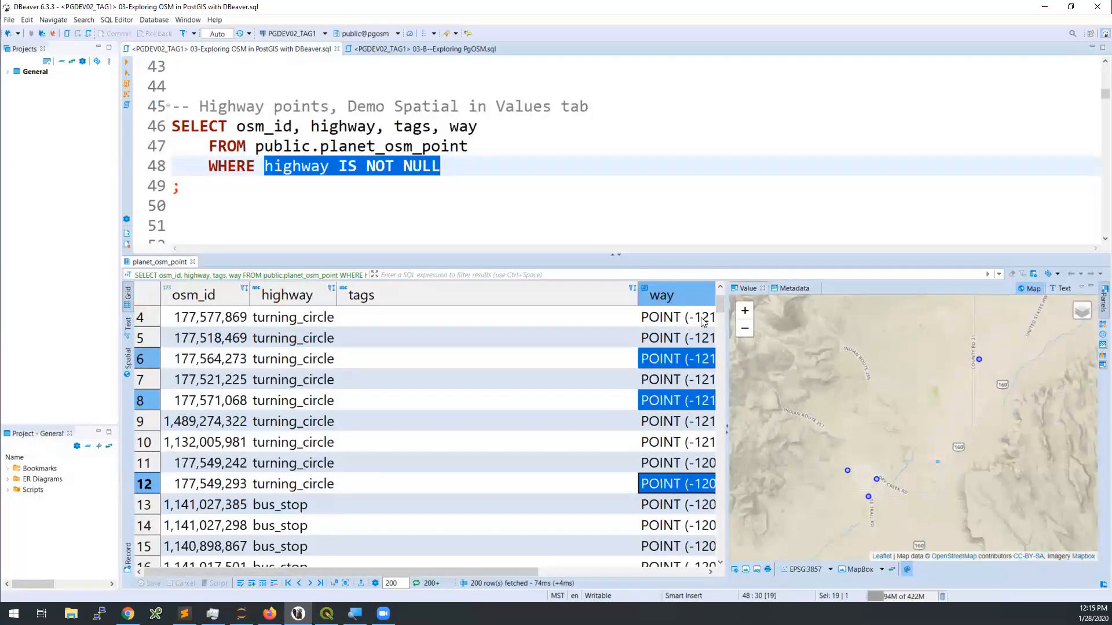
{"action": "left_click", "coordinate": [700, 295]}
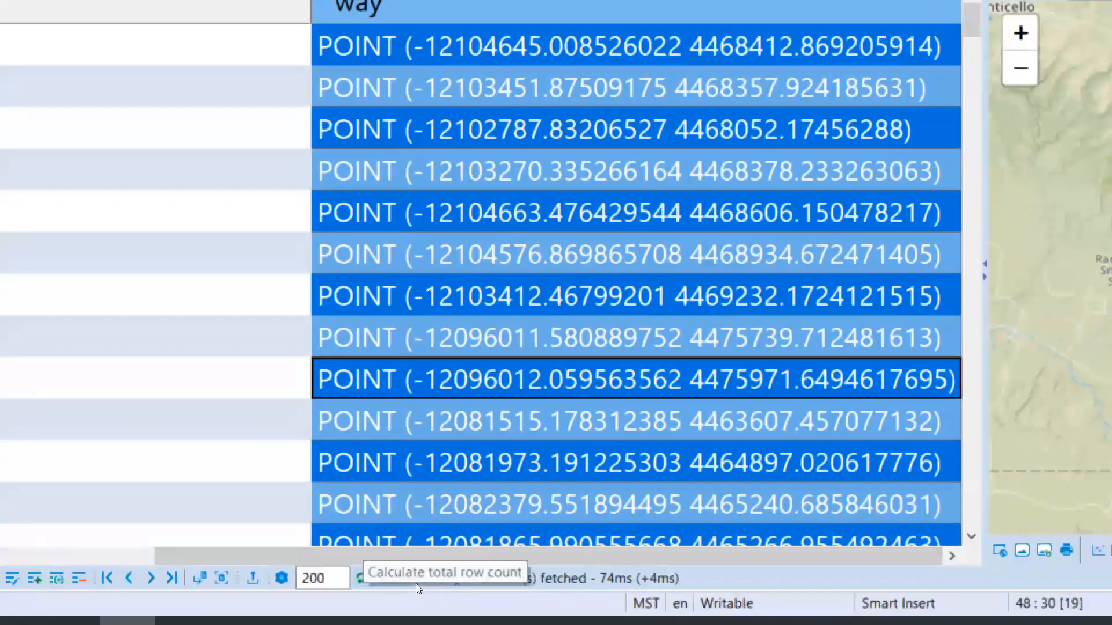
{"action": "left_click", "coordinate": [416, 586]}
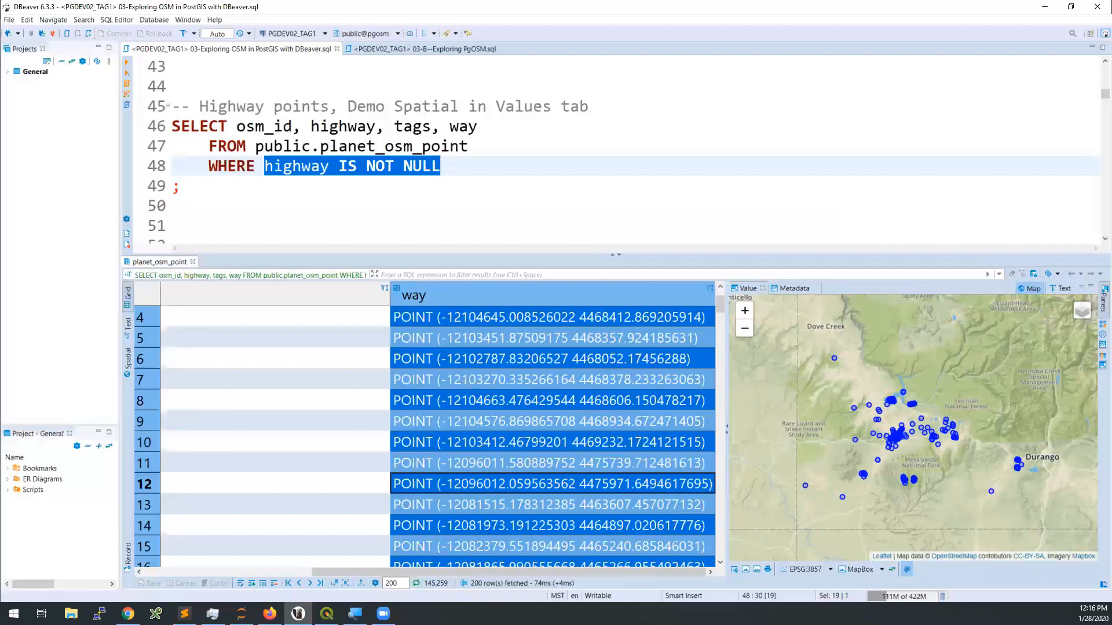
{"action": "left_click", "coordinate": [1096, 306]}
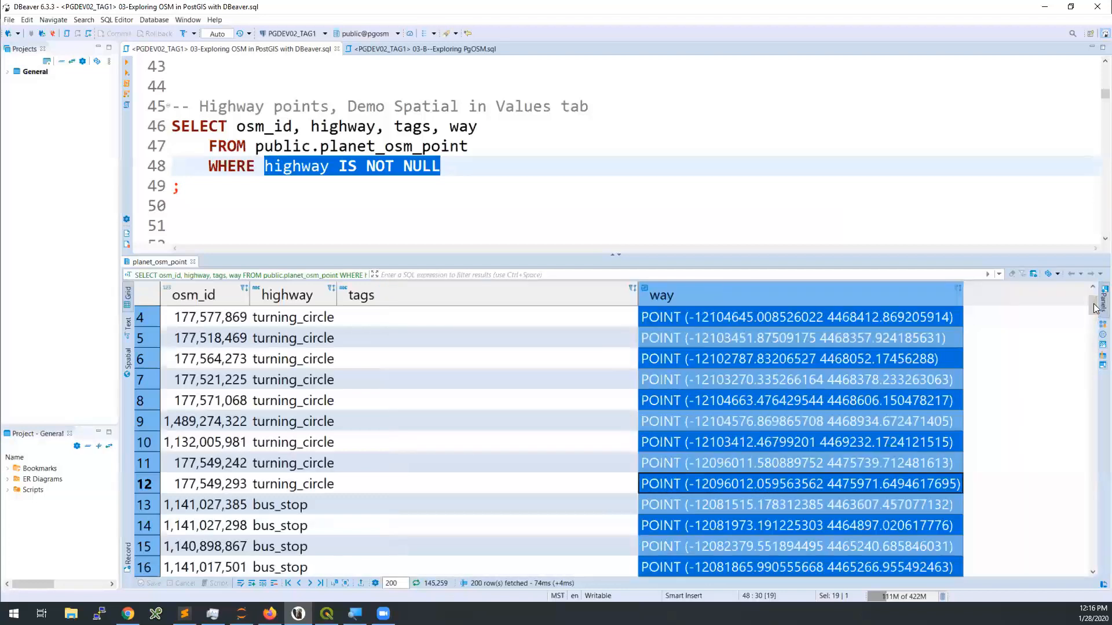
Run the highway lines query on public.planet_osm_line for non-null highway values.
{"action": "left_click", "coordinate": [441, 186]}
{"action": "left_click", "coordinate": [387, 152]}
{"action": "scroll", "coordinate": [387, 151], "scroll_direction": "down", "scroll_amount": 2}
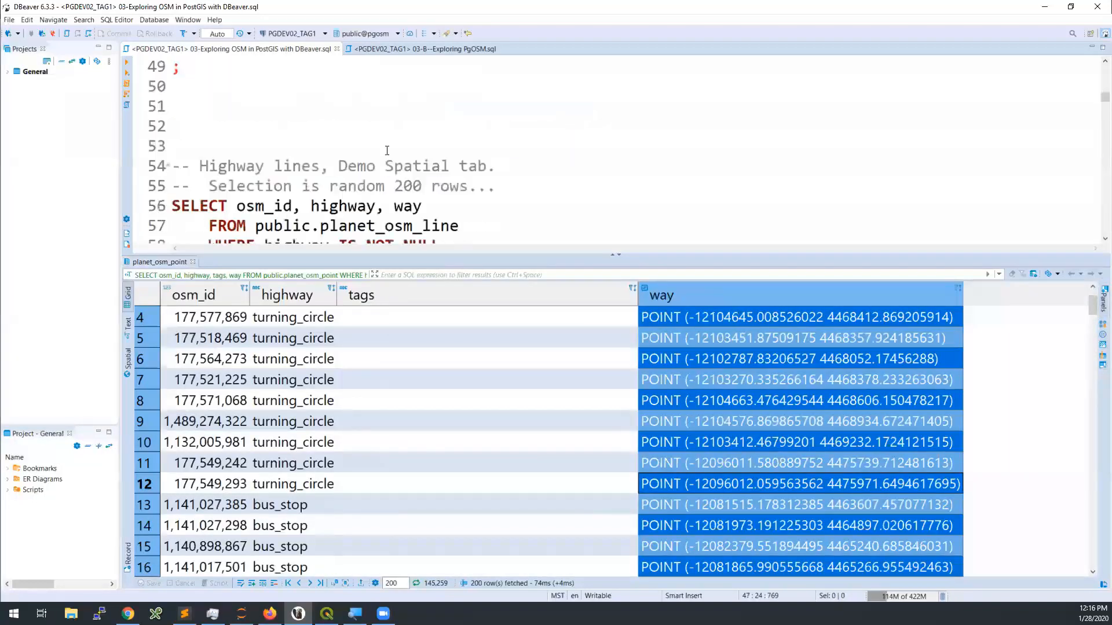
{"action": "scroll", "coordinate": [387, 150], "scroll_direction": "down", "scroll_amount": 1}
{"action": "left_click", "coordinate": [382, 147]}
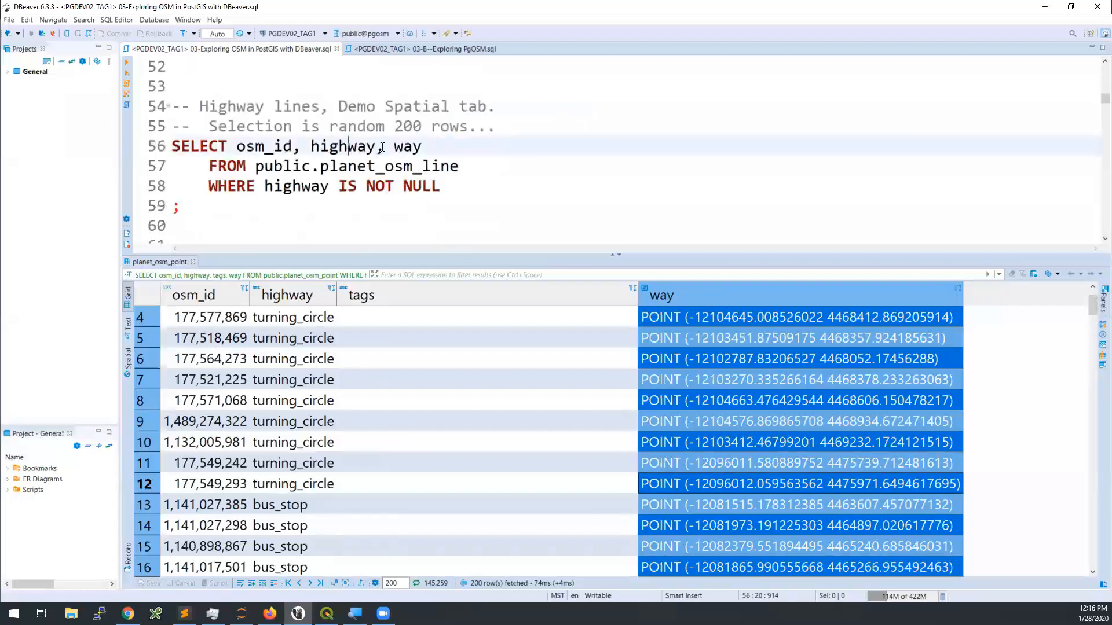
{"action": "left_click", "coordinate": [458, 166]}
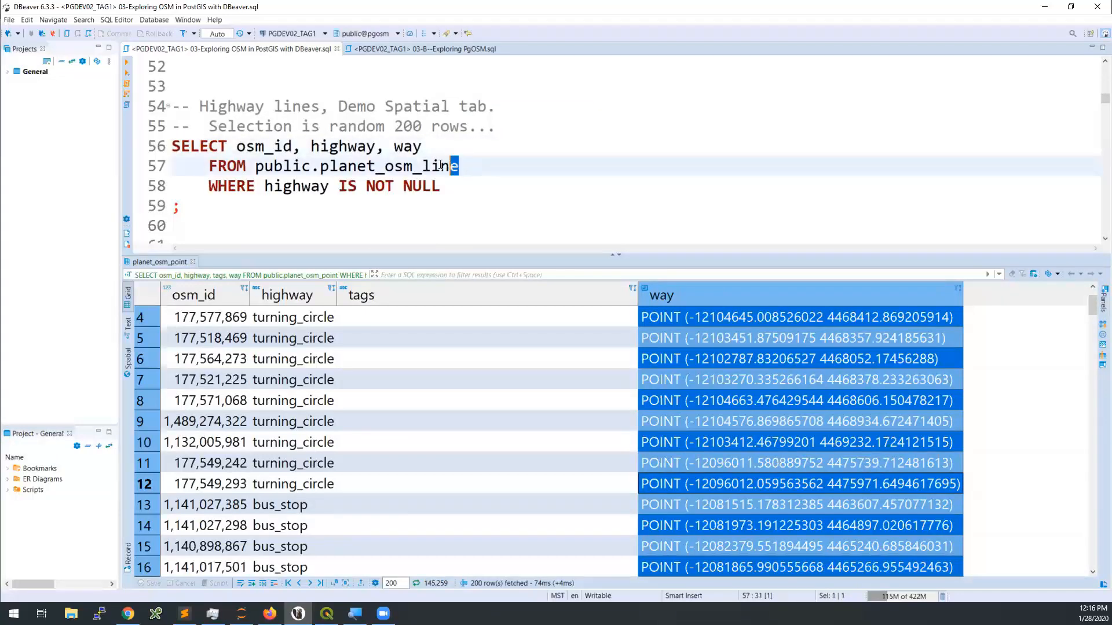
{"action": "left_click_drag", "start_coordinate": [458, 166], "coordinate": [413, 167]}
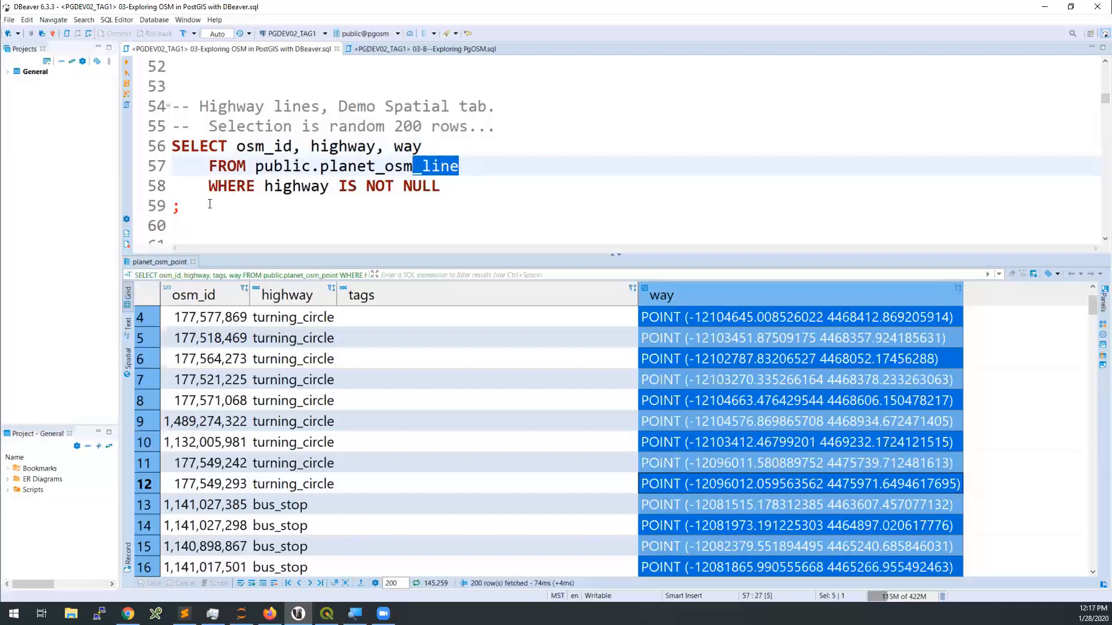
{"action": "left_click", "coordinate": [263, 166]}
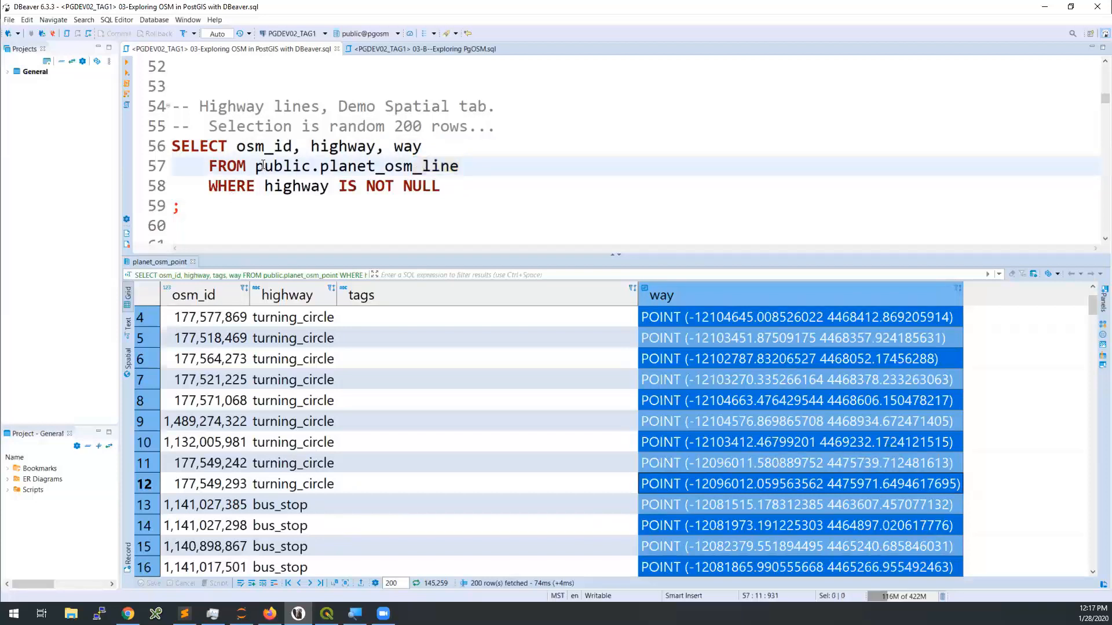
{"action": "key", "text": "ctrl+Return"}
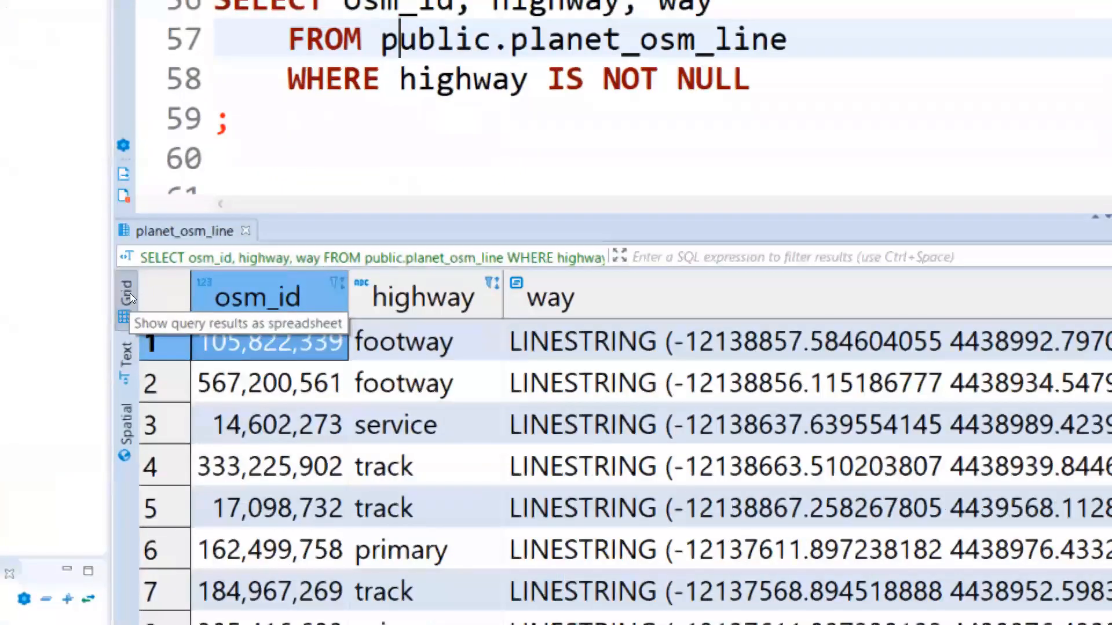
Show the highway lines in the spatial view and maximize the results area to examine the road network up close.
{"action": "left_click", "coordinate": [125, 377]}
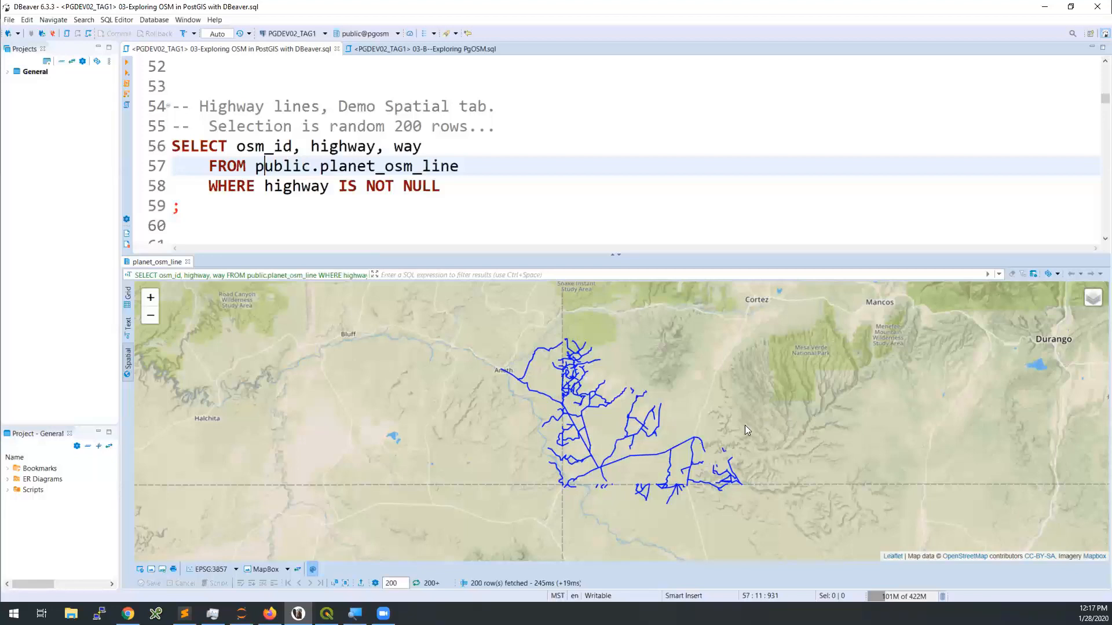
{"action": "left_click", "coordinate": [611, 253]}
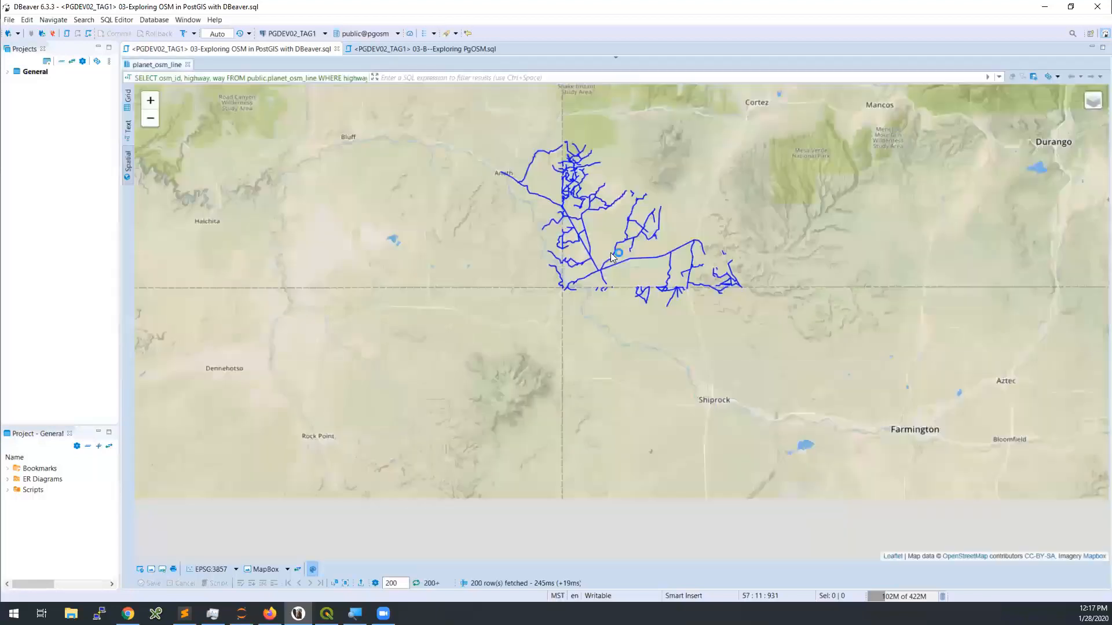
{"action": "scroll", "coordinate": [653, 313], "scroll_direction": "up", "scroll_amount": 1}
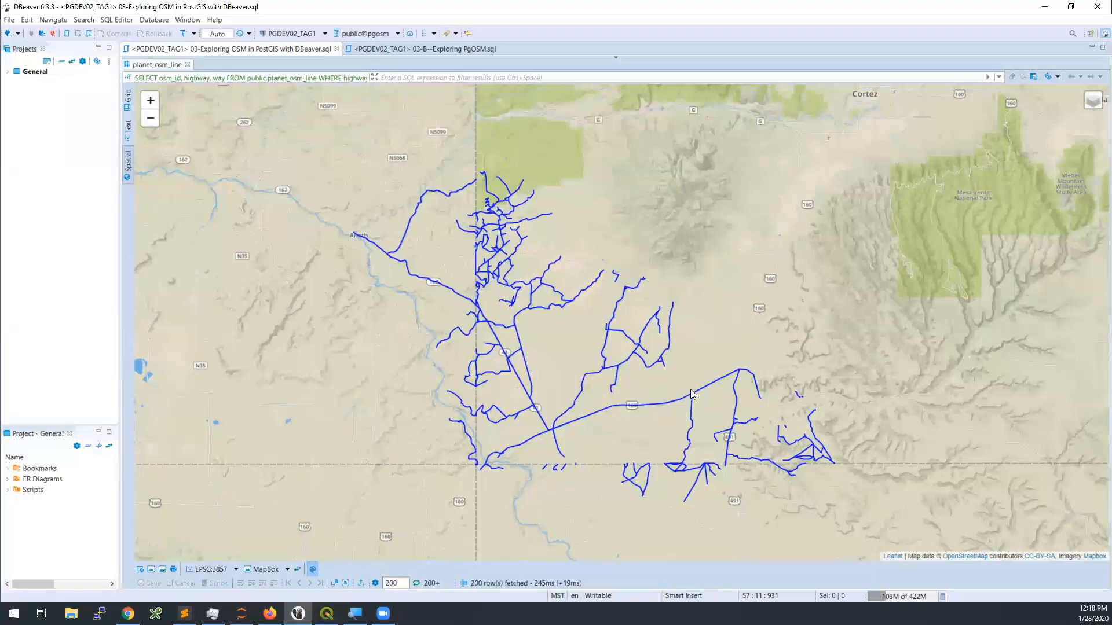
{"action": "scroll", "coordinate": [653, 409], "scroll_direction": "up", "scroll_amount": 1}
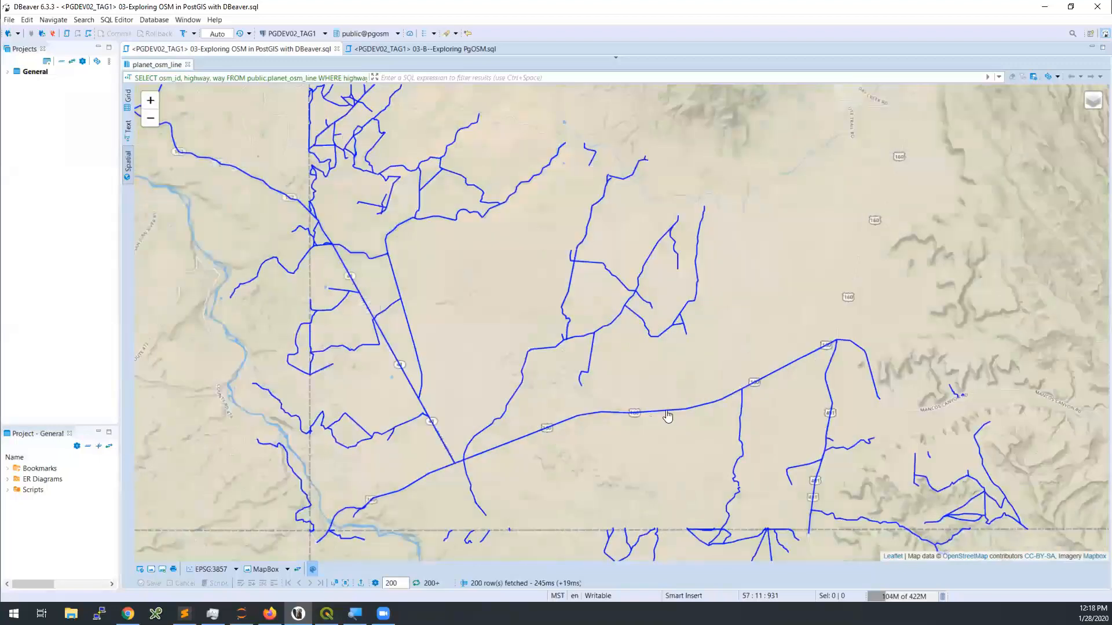
Inspect the osm_id and highway attributes of the Route 160 line and a smaller road north of it on the map.
{"action": "left_click", "coordinate": [664, 413]}
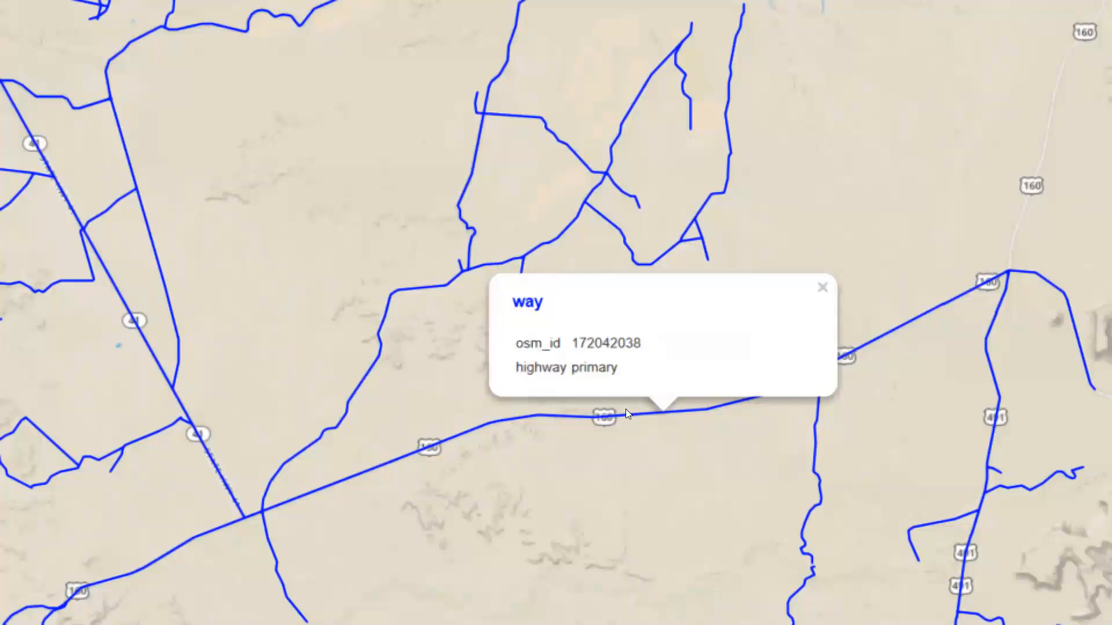
{"action": "double_click", "coordinate": [609, 344]}
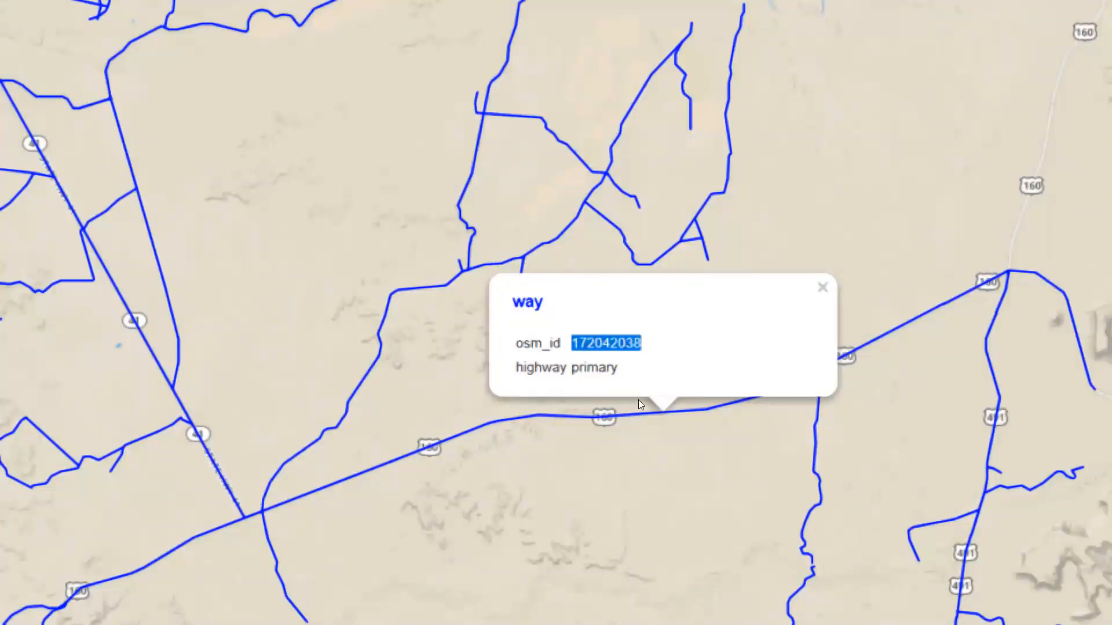
{"action": "double_click", "coordinate": [625, 389]}
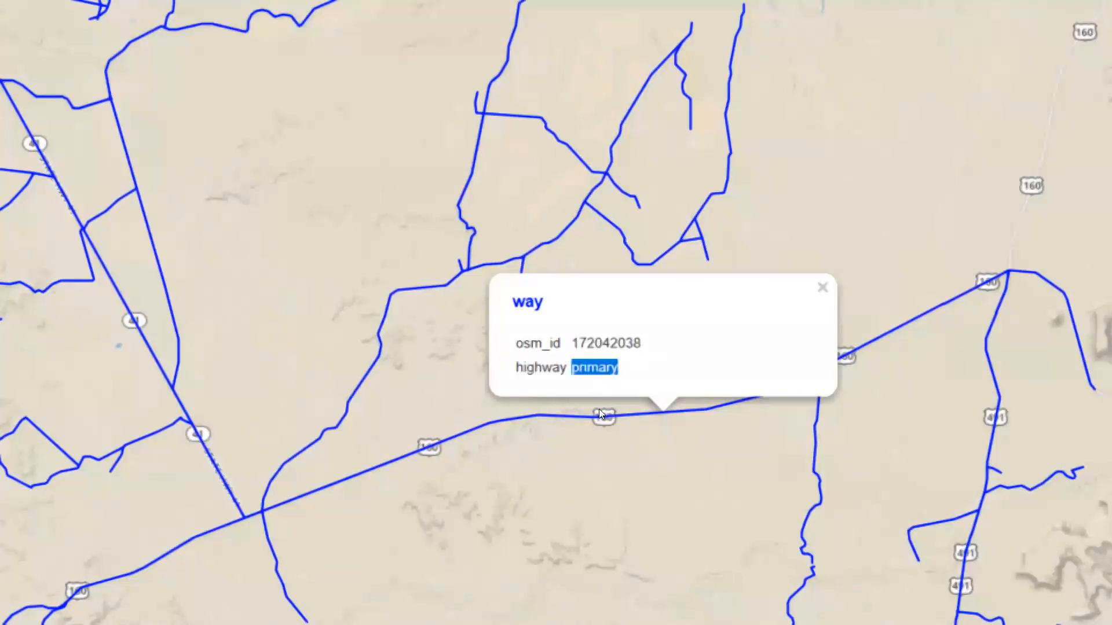
{"action": "left_click", "coordinate": [564, 342]}
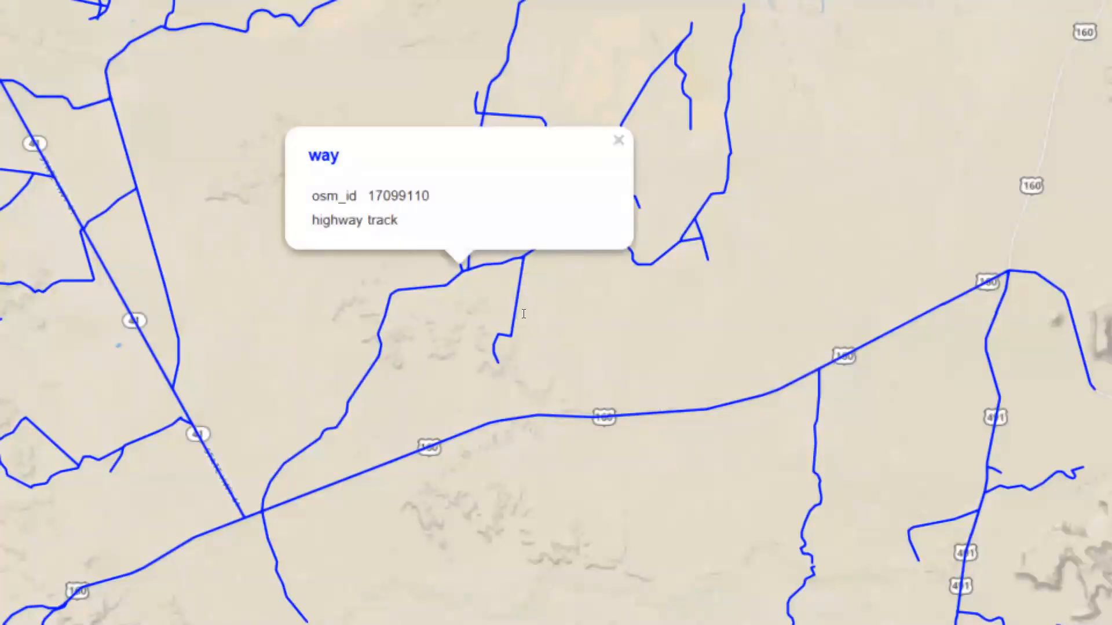
{"action": "double_click", "coordinate": [517, 379]}
{"action": "left_click", "coordinate": [534, 365]}
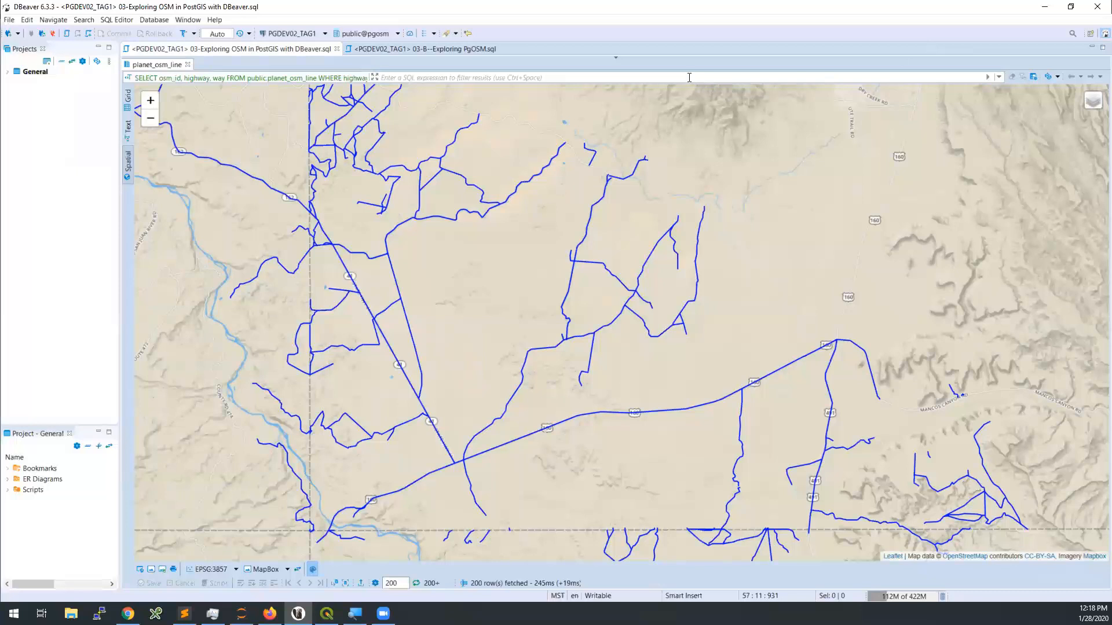
Restore the split between query and map, and examine where the fetched highway lines lie within Colorado and the surrounding states.
{"action": "left_click", "coordinate": [615, 59]}
{"action": "left_click", "coordinate": [470, 160]}
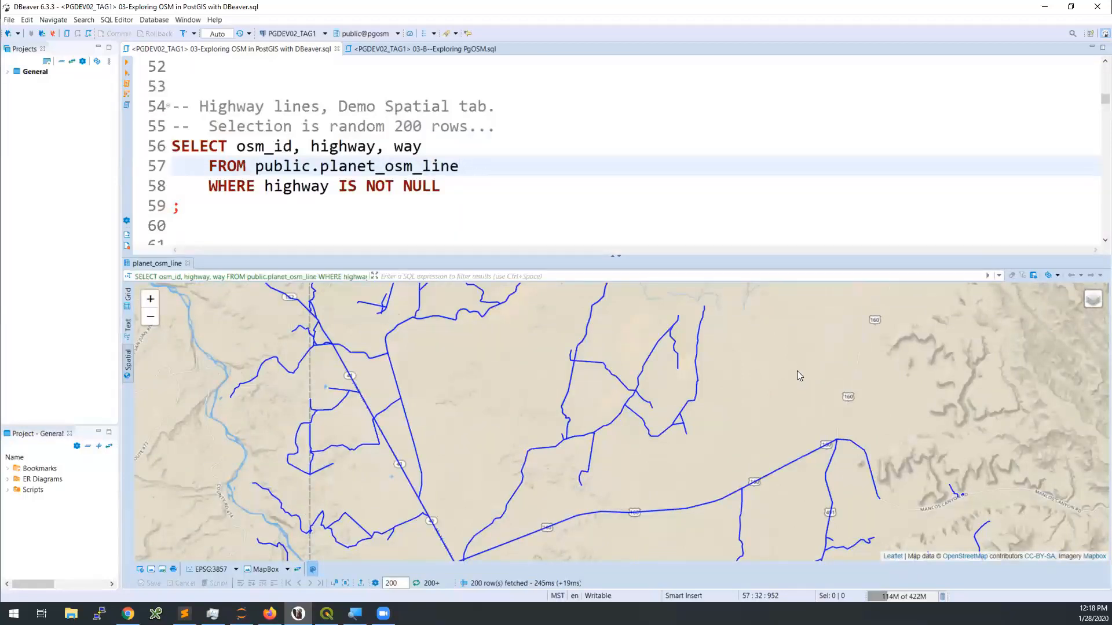
{"action": "scroll", "coordinate": [797, 370], "scroll_direction": "down", "scroll_amount": 2}
{"action": "left_click_drag", "start_coordinate": [802, 379], "coordinate": [606, 381]}
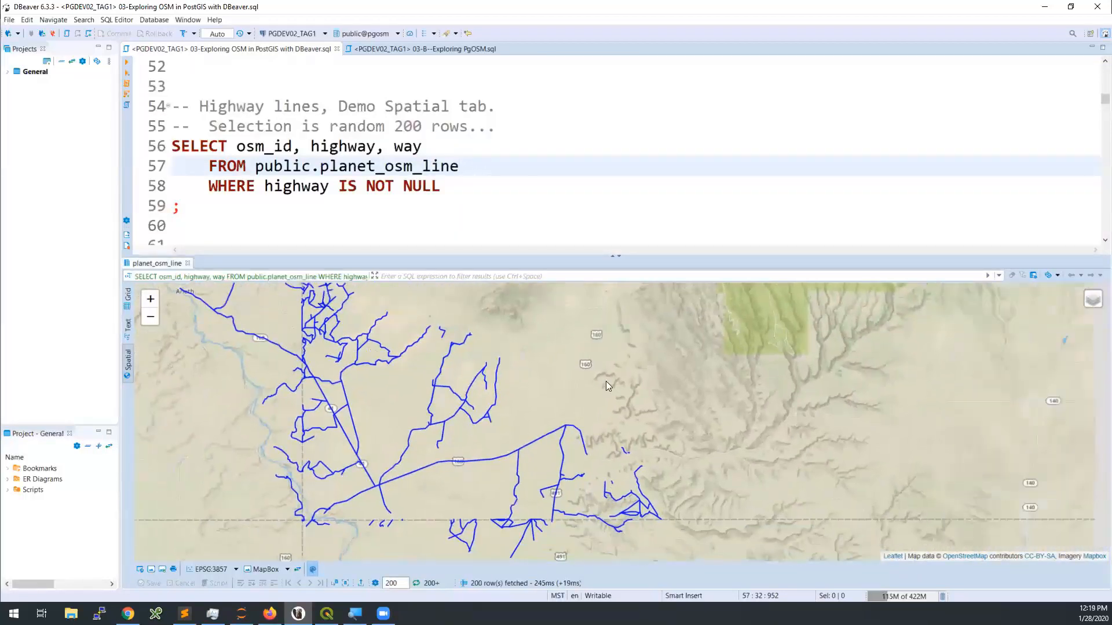
{"action": "scroll", "coordinate": [618, 351], "scroll_direction": "down", "scroll_amount": 1}
{"action": "left_click_drag", "start_coordinate": [521, 439], "coordinate": [507, 430]}
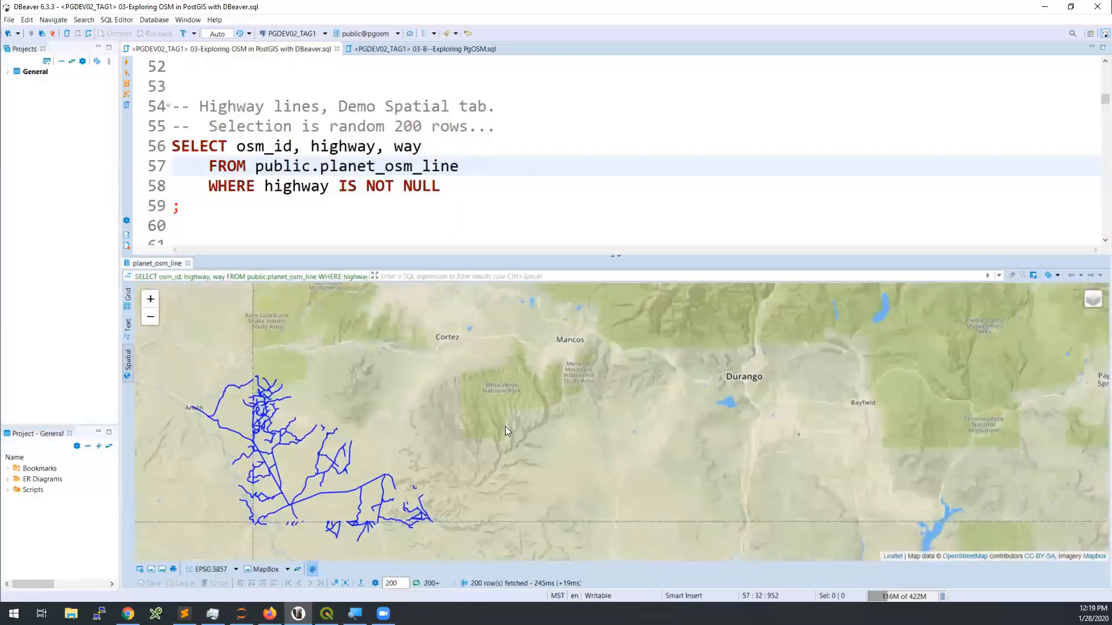
{"action": "scroll", "coordinate": [508, 430], "scroll_direction": "down", "scroll_amount": 1}
{"action": "left_click_drag", "start_coordinate": [744, 395], "coordinate": [618, 435]}
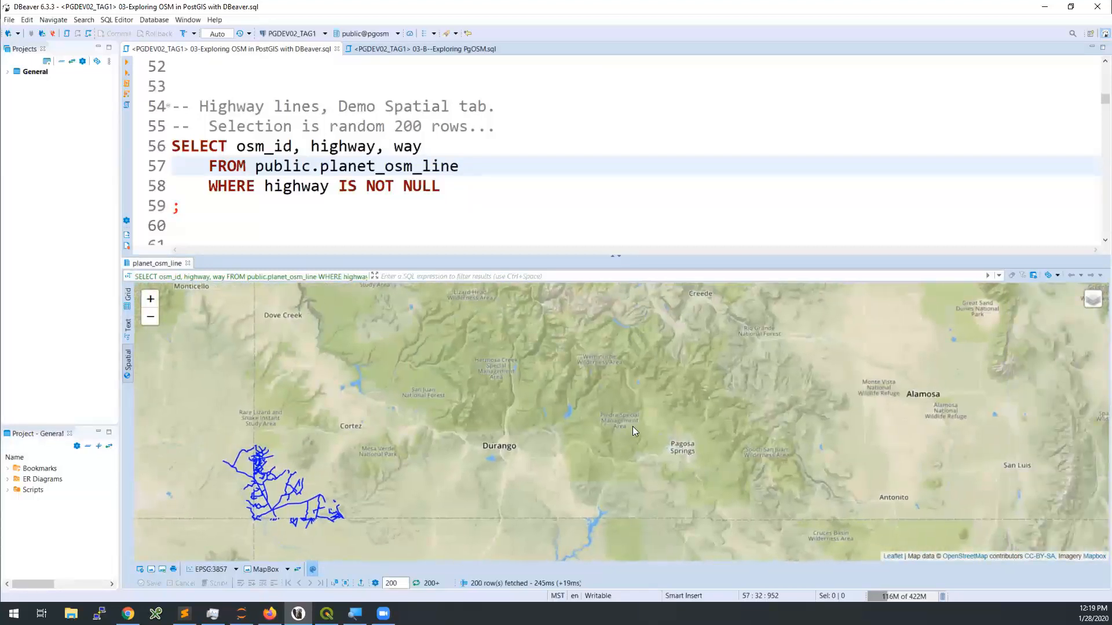
{"action": "scroll", "coordinate": [632, 426], "scroll_direction": "down", "scroll_amount": 1}
{"action": "scroll", "coordinate": [729, 375], "scroll_direction": "down", "scroll_amount": 1}
{"action": "left_click_drag", "start_coordinate": [744, 374], "coordinate": [548, 459]}
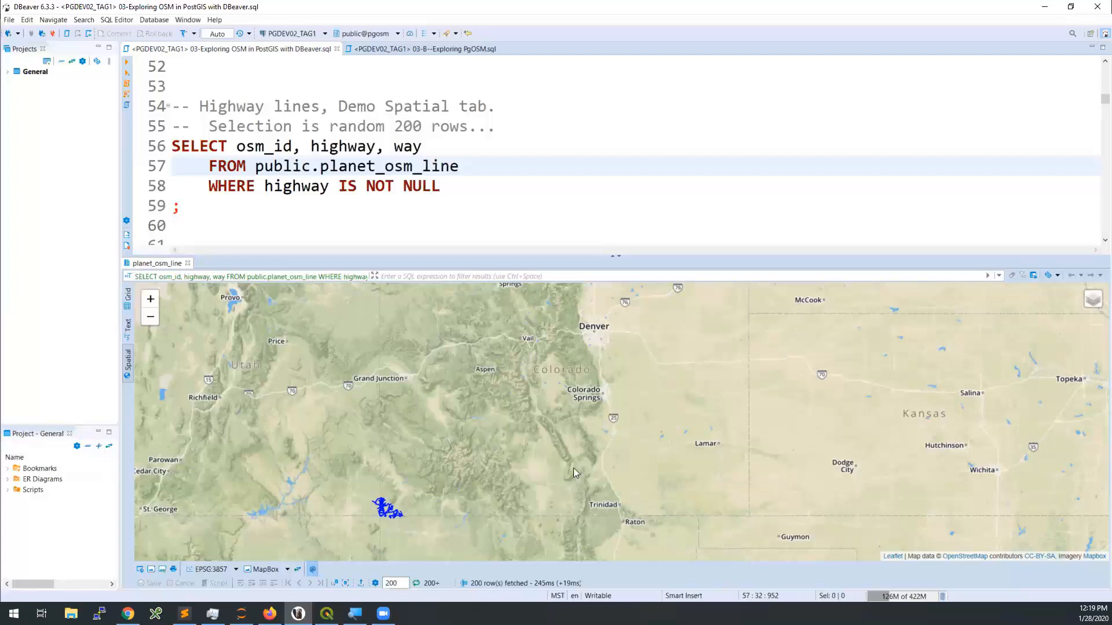
{"action": "scroll", "coordinate": [574, 470], "scroll_direction": "down", "scroll_amount": 1}
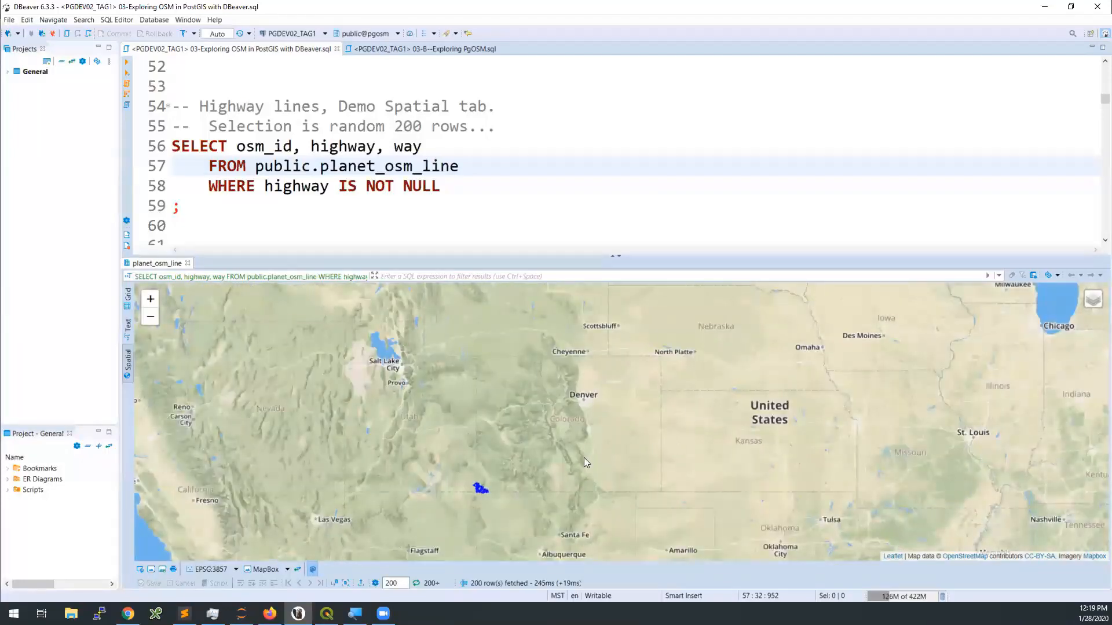
{"action": "scroll", "coordinate": [515, 471], "scroll_direction": "up", "scroll_amount": 2}
{"action": "scroll", "coordinate": [458, 498], "scroll_direction": "up", "scroll_amount": 1}
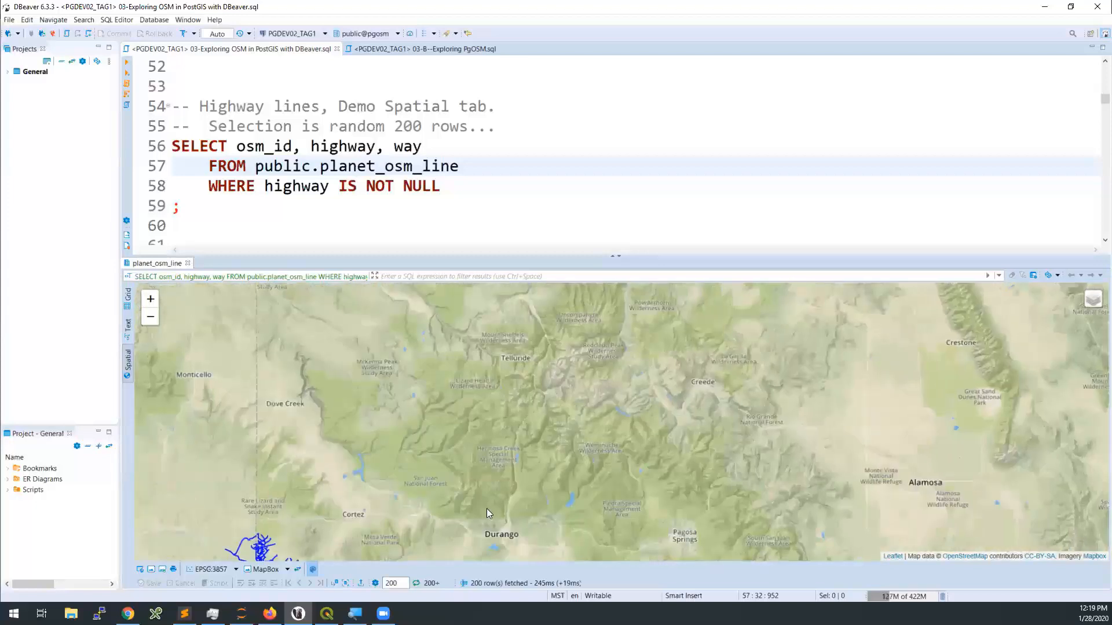
{"action": "left_click_drag", "start_coordinate": [486, 508], "coordinate": [485, 384]}
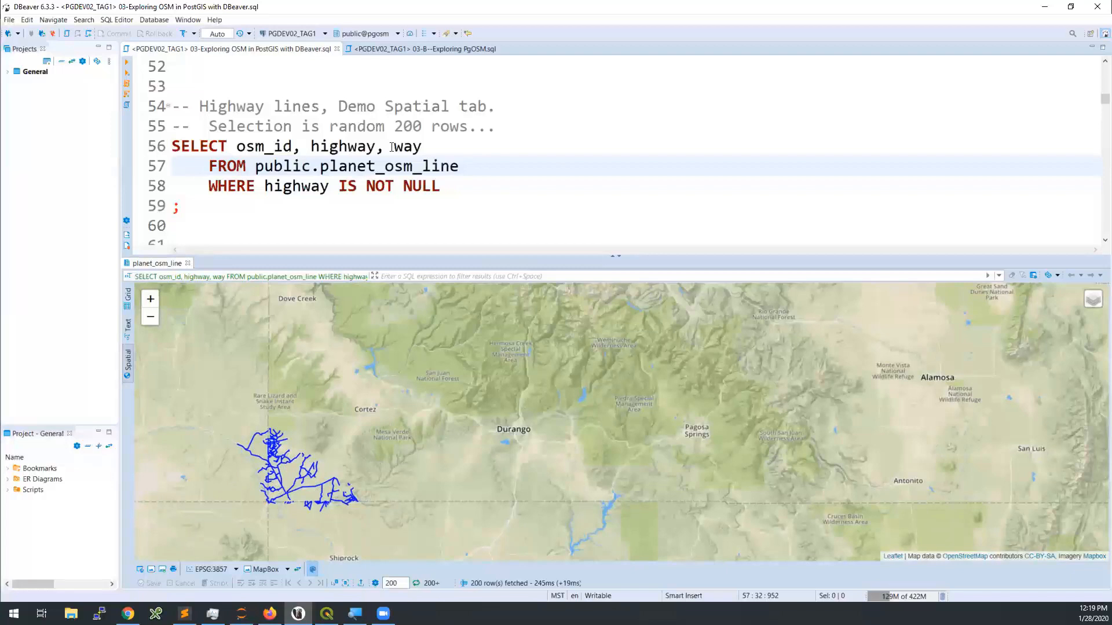
Examine the spatial join query's line and polygon tables, highway IS NOT NULL filter, ST_Contains arguments and p.name = 'Golden' condition.
{"action": "left_click", "coordinate": [372, 166]}
{"action": "scroll", "coordinate": [369, 162], "scroll_direction": "down", "scroll_amount": 2}
{"action": "scroll", "coordinate": [367, 158], "scroll_direction": "down", "scroll_amount": 1}
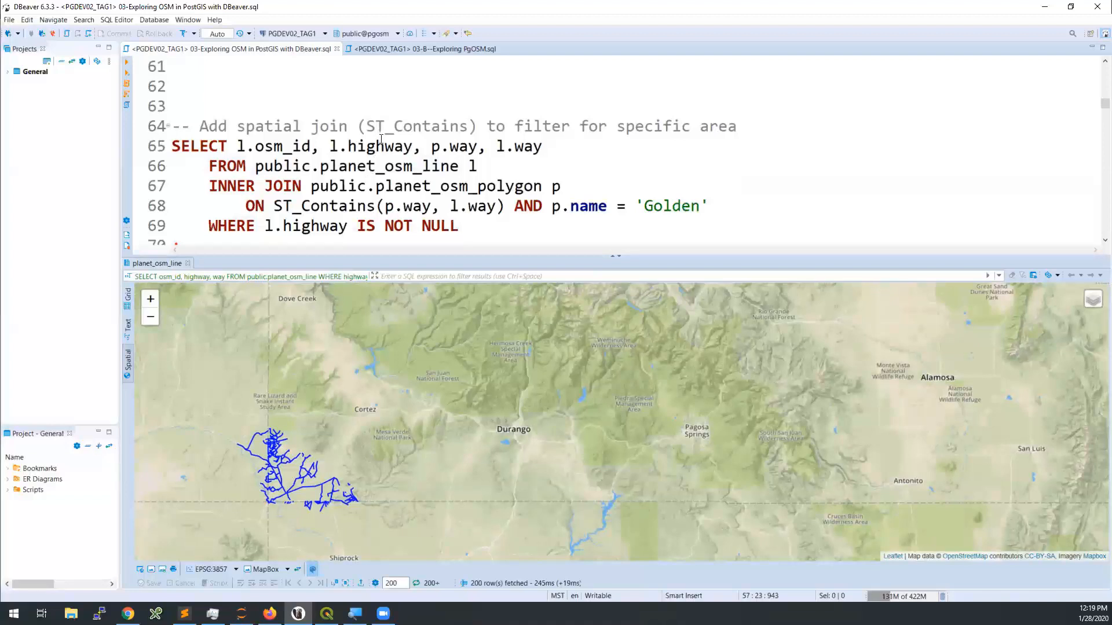
{"action": "scroll", "coordinate": [381, 139], "scroll_direction": "down", "scroll_amount": 1}
{"action": "left_click", "coordinate": [366, 108]}
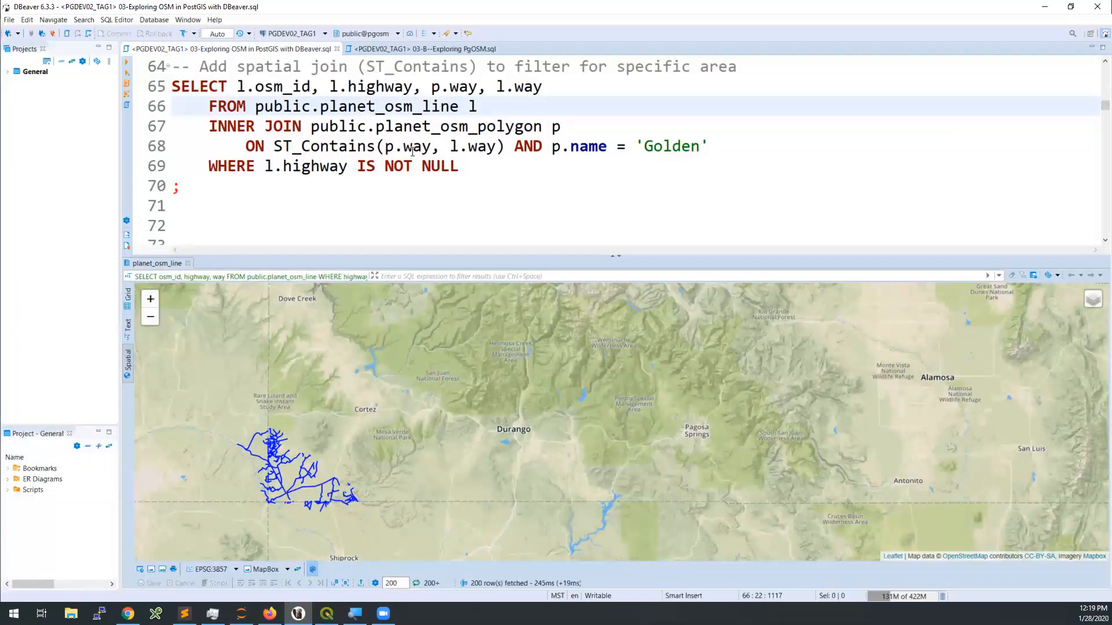
{"action": "left_click_drag", "start_coordinate": [385, 106], "coordinate": [461, 106]}
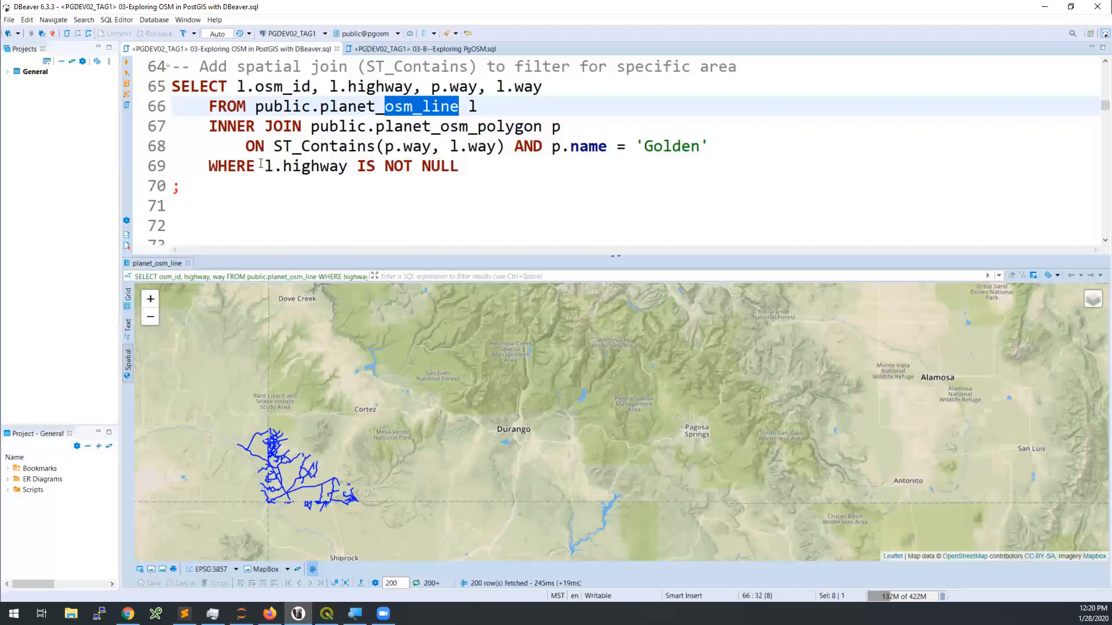
{"action": "left_click_drag", "start_coordinate": [265, 167], "coordinate": [486, 166]}
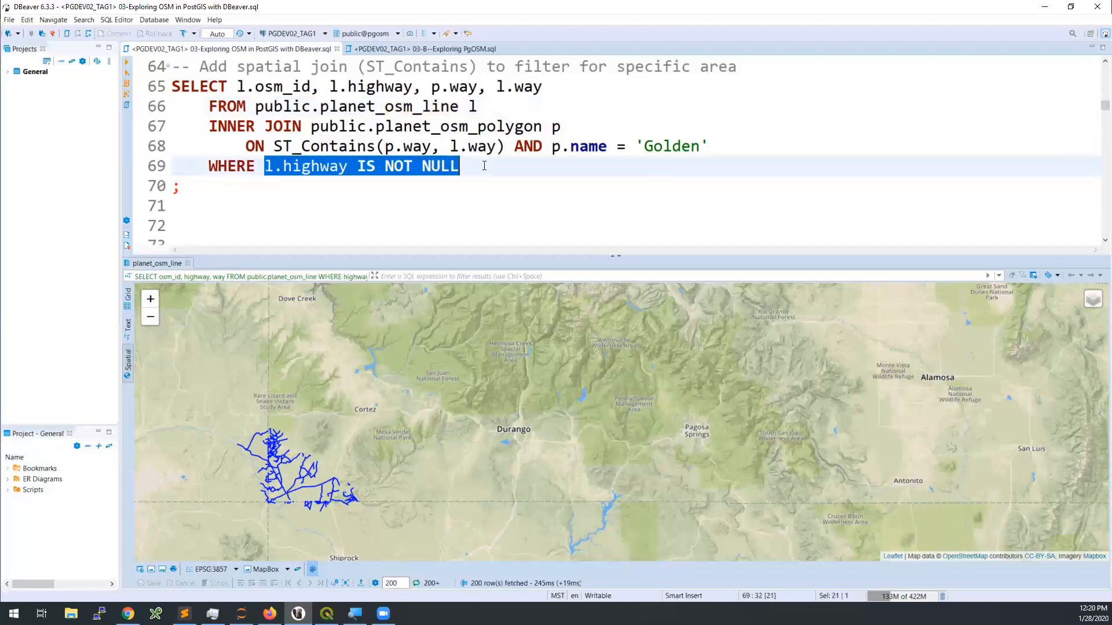
{"action": "left_click", "coordinate": [484, 166]}
{"action": "left_click_drag", "start_coordinate": [292, 126], "coordinate": [313, 127]}
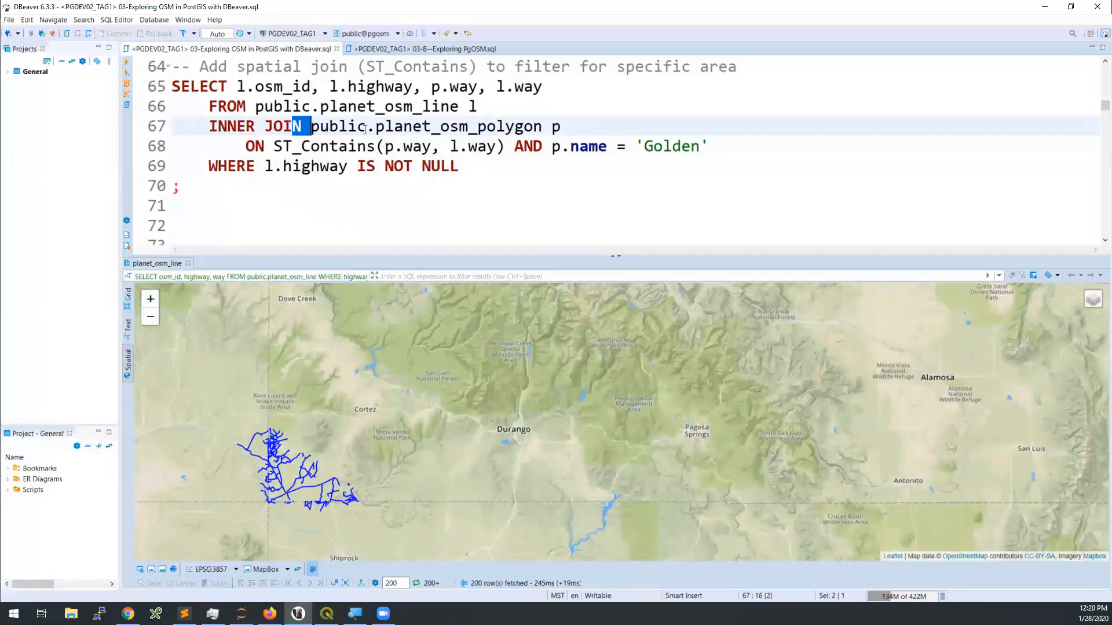
{"action": "double_click", "coordinate": [324, 146]}
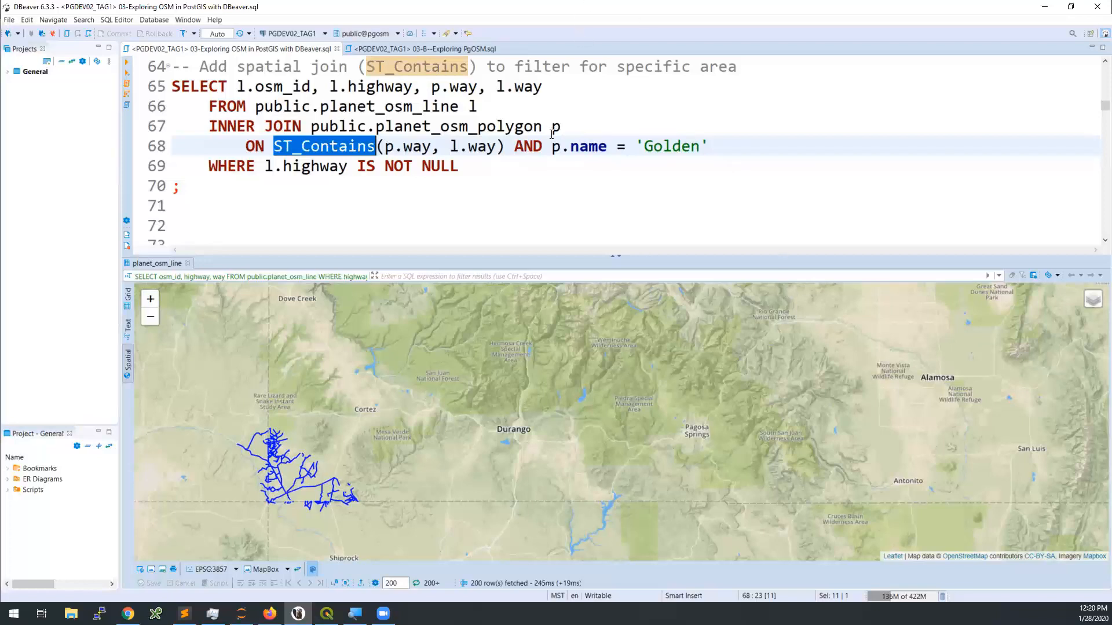
{"action": "left_click_drag", "start_coordinate": [552, 146], "coordinate": [718, 147]}
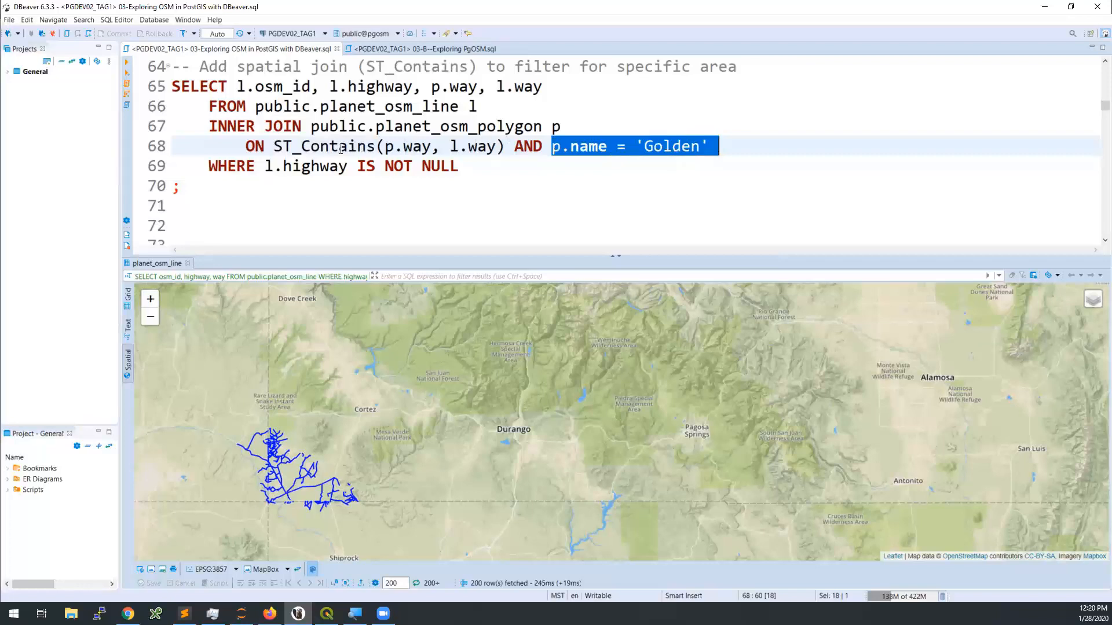
{"action": "left_click", "coordinate": [386, 149]}
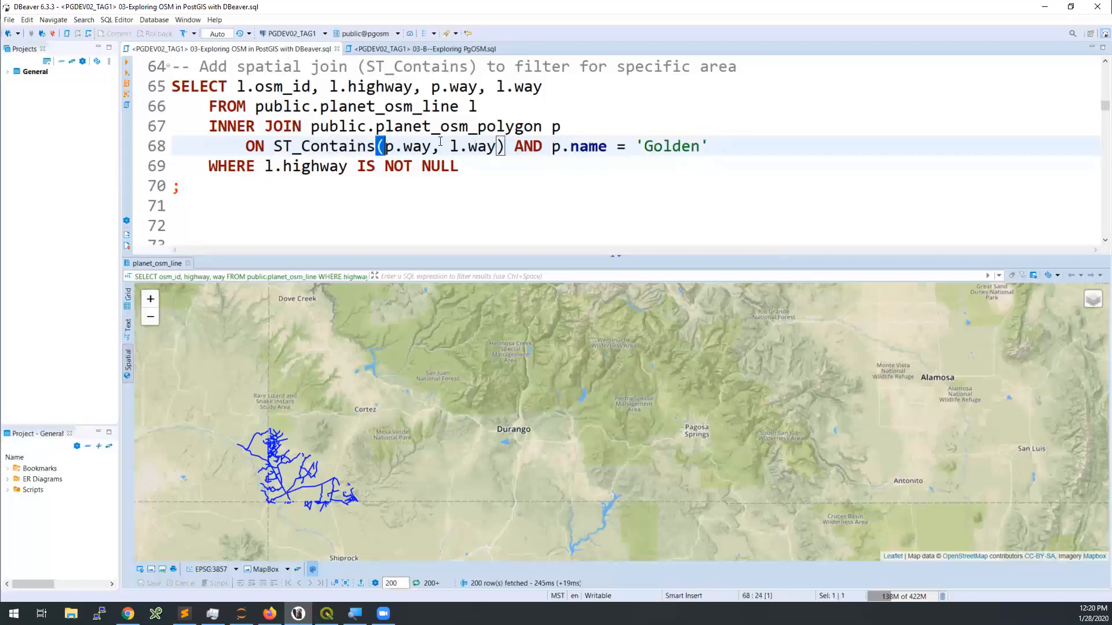
{"action": "left_click_drag", "start_coordinate": [440, 149], "coordinate": [499, 149]}
{"action": "left_click_drag", "start_coordinate": [386, 149], "coordinate": [431, 148]}
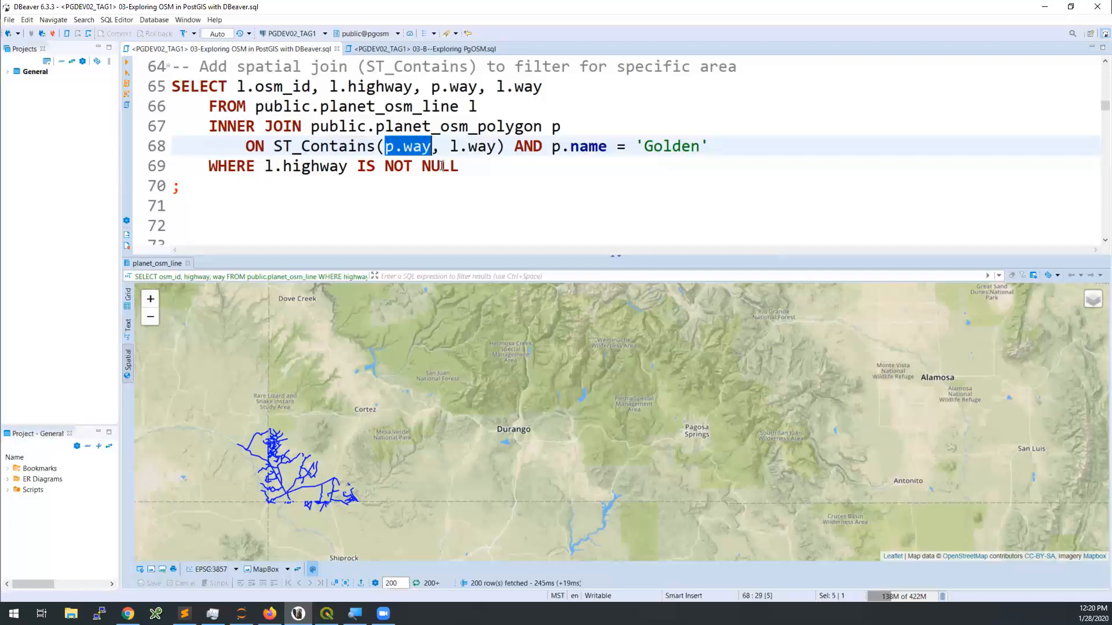
Run the ST_Contains spatial join query for Golden and review the p.way and l.way geometry columns it selects.
{"action": "left_click", "coordinate": [394, 129]}
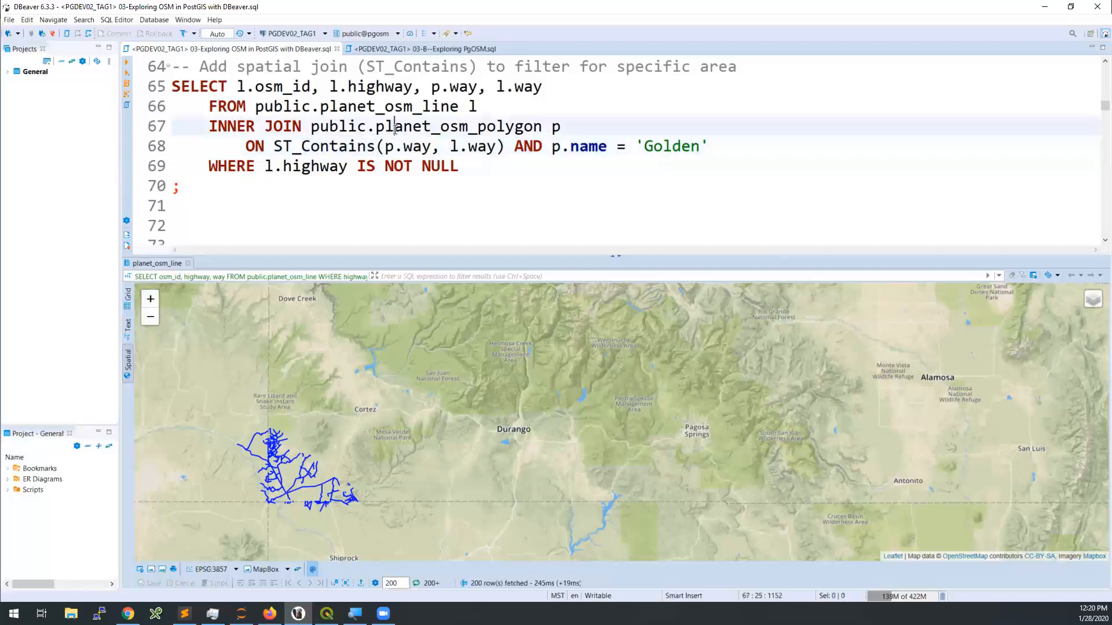
{"action": "key", "text": "ctrl+Return"}
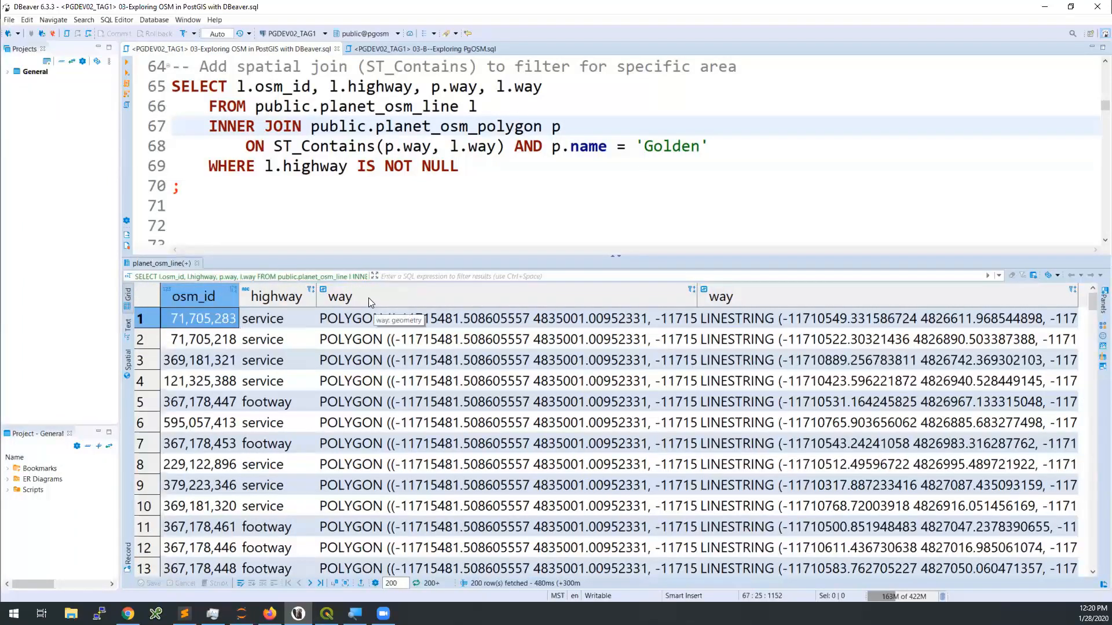
{"action": "double_click", "coordinate": [440, 85]}
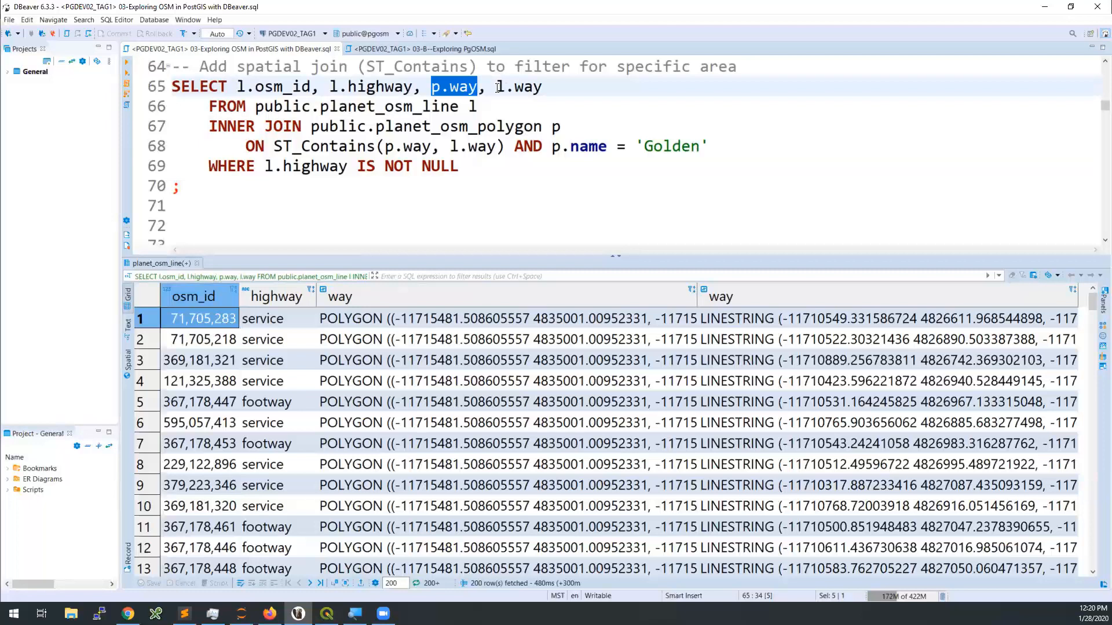
{"action": "left_click_drag", "start_coordinate": [543, 86], "coordinate": [496, 87]}
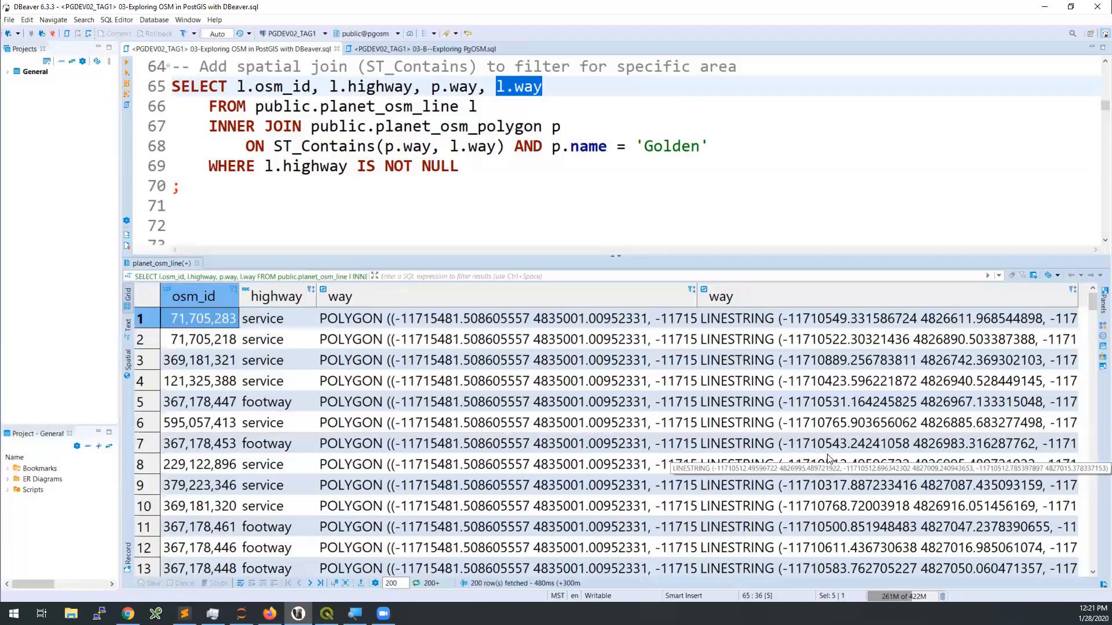
Show the Golden polygon and its highway lines in the spatial view, maximizing the results area for a closer look.
{"action": "left_click", "coordinate": [129, 363]}
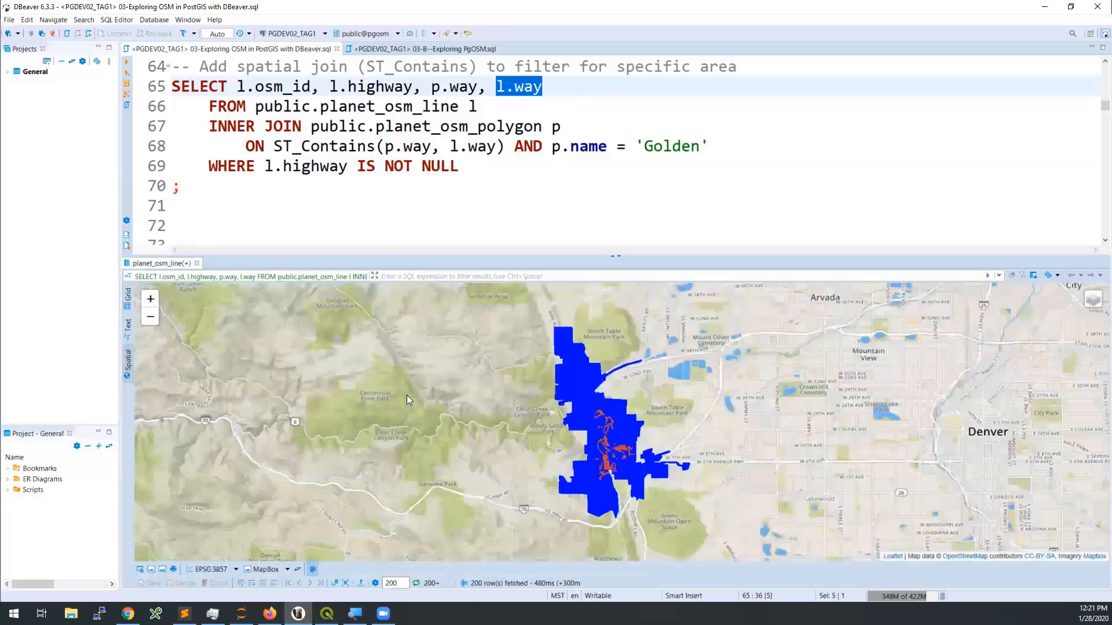
{"action": "left_click", "coordinate": [614, 255]}
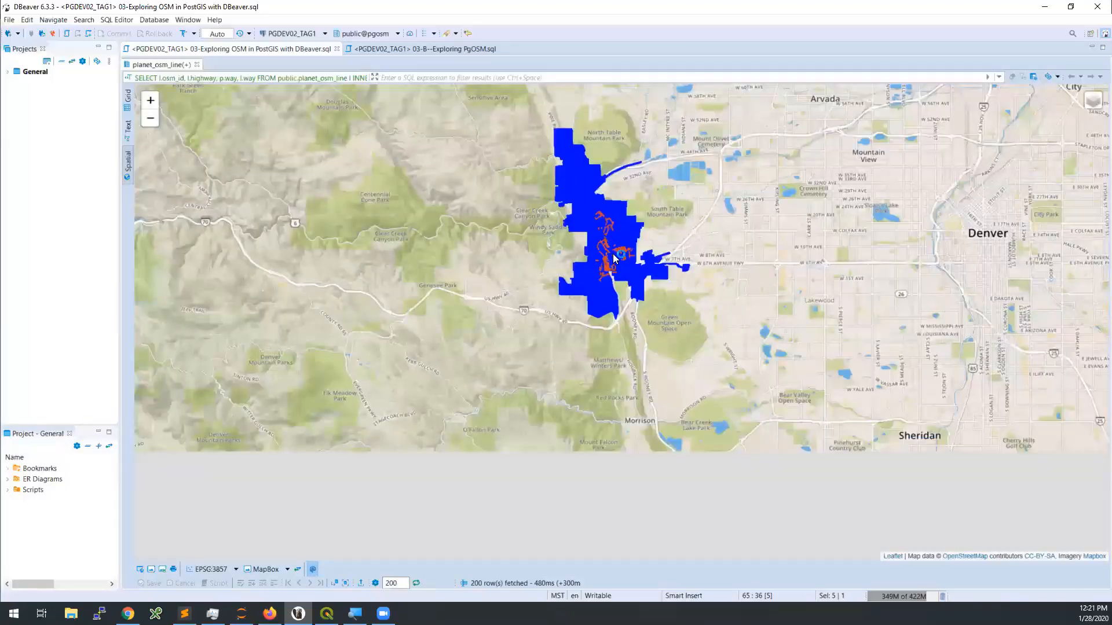
{"action": "scroll", "coordinate": [629, 324], "scroll_direction": "up", "scroll_amount": 1}
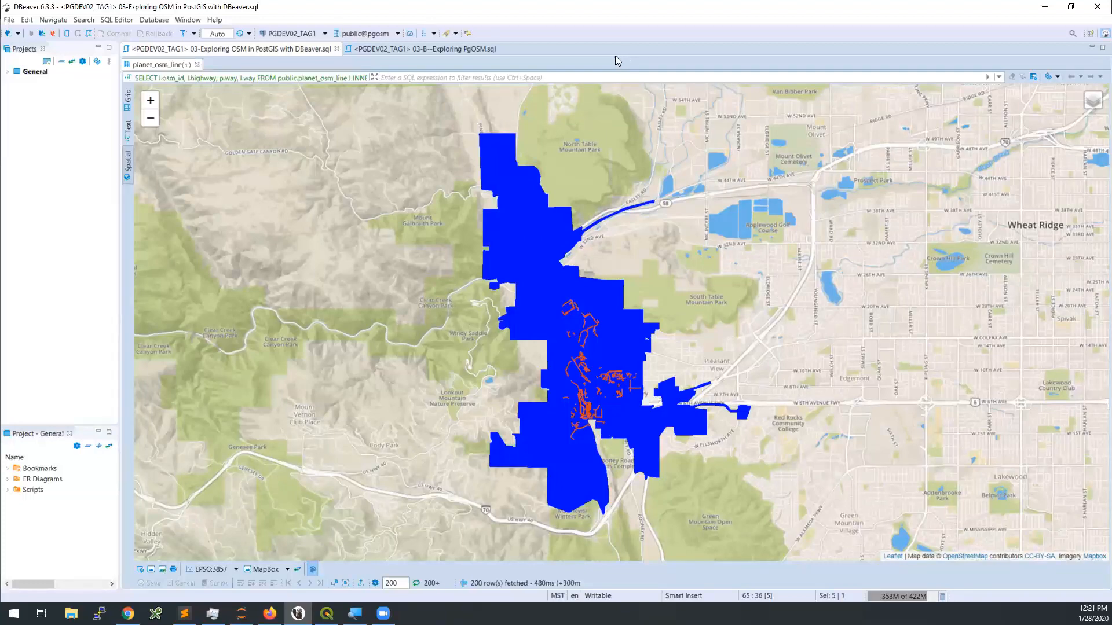
Bring the query back into view and comment out p.way, in the spatial join's SELECT list as /*p.way,*/.
{"action": "left_click_drag", "start_coordinate": [615, 57], "coordinate": [518, 258]}
{"action": "left_click", "coordinate": [435, 86]}
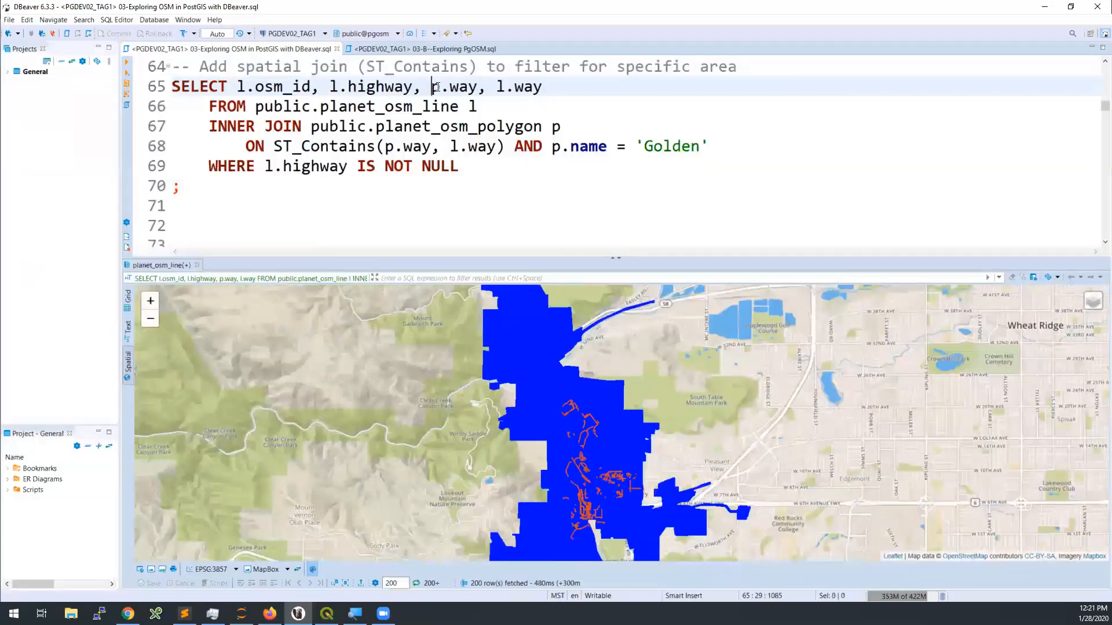
{"action": "type", "text": "/*"}
{"action": "key", "text": "Right"}
{"action": "key", "text": "Right"}
{"action": "key", "text": "Right"}
{"action": "key", "text": "Right"}
{"action": "key", "text": "Right"}
{"action": "key", "text": "Right"}
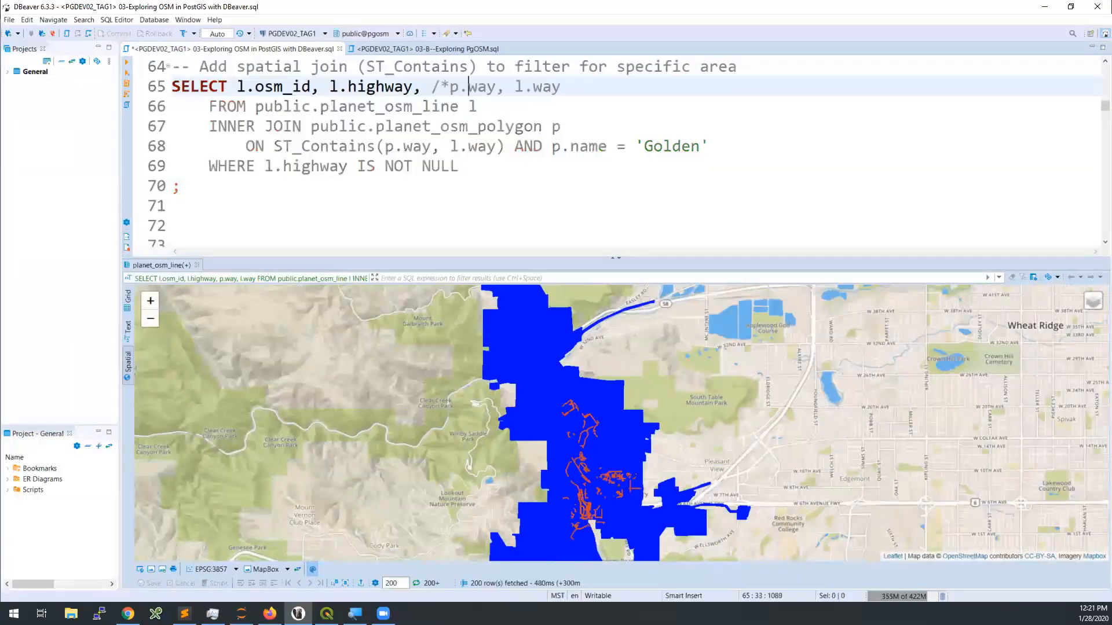
{"action": "type", "text": "*/"}
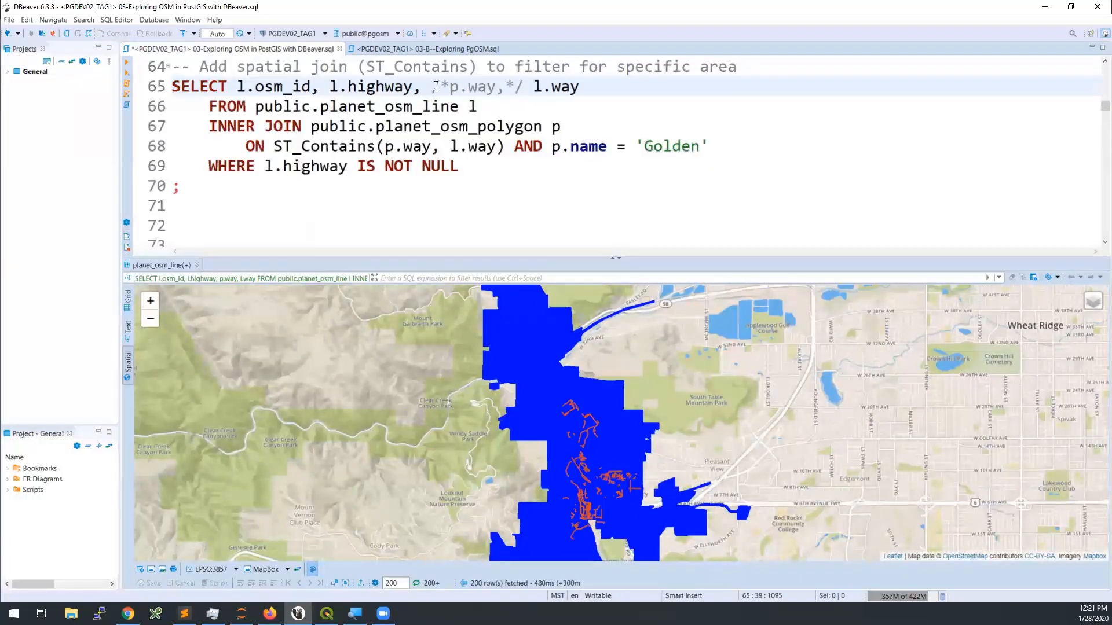
Rerun the Golden spatial join query so it returns only the l.way line geometry.
{"action": "left_click", "coordinate": [349, 106]}
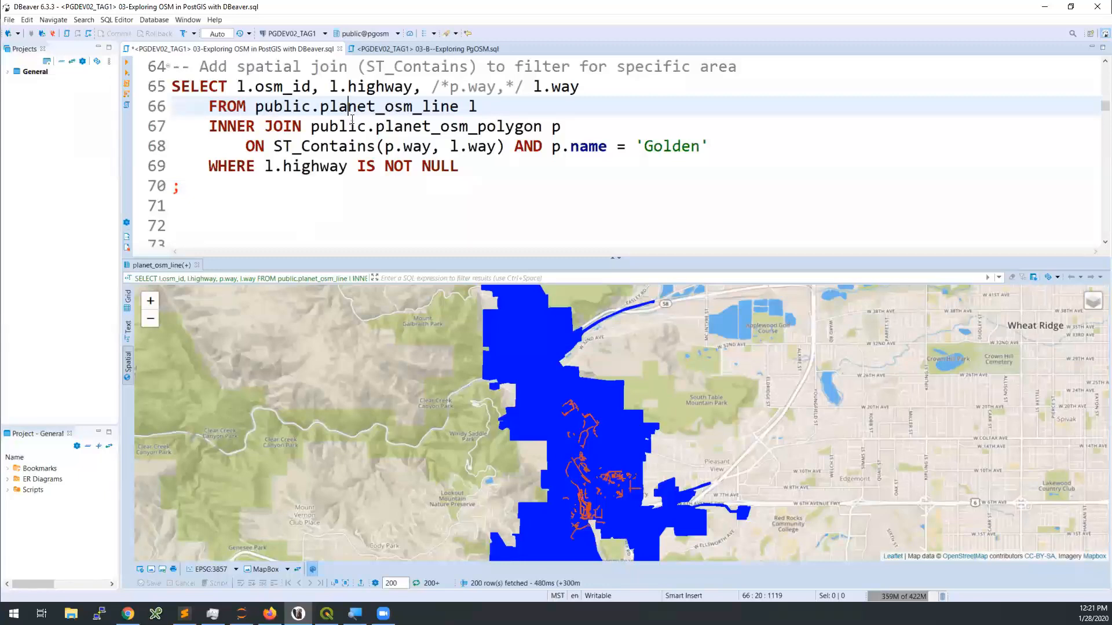
{"action": "left_click", "coordinate": [338, 125]}
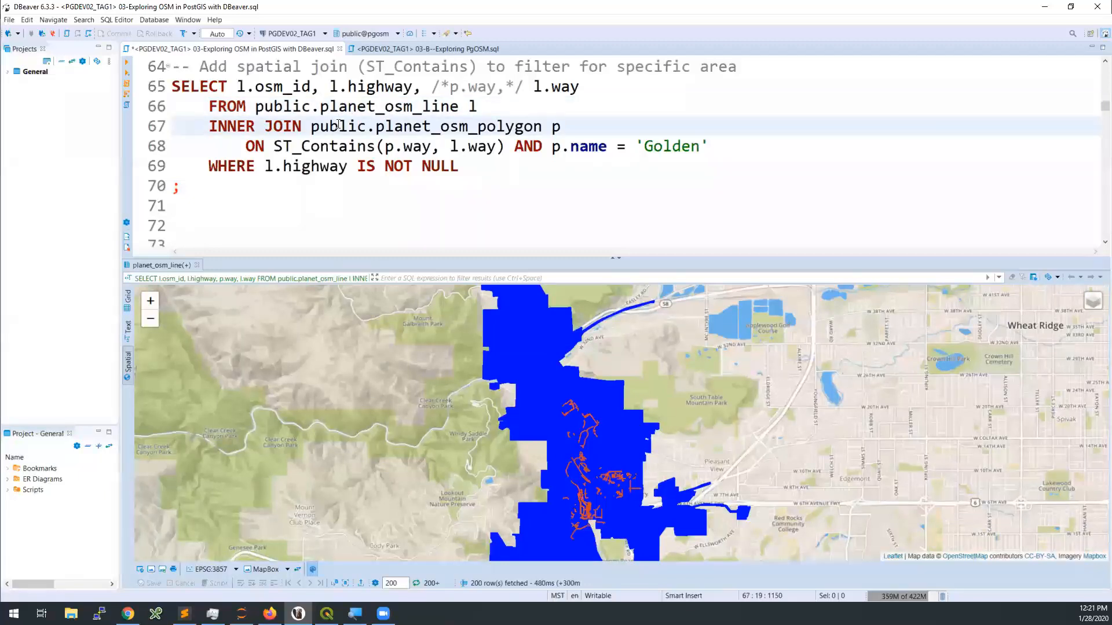
{"action": "key", "text": "ctrl+Return"}
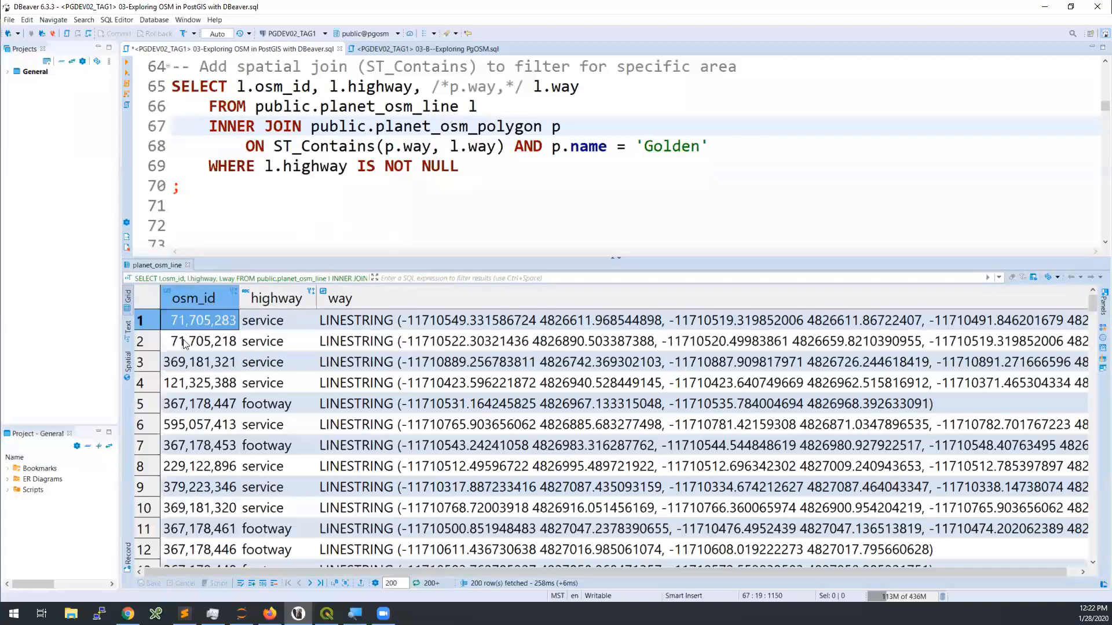
Show the Golden highway lines on the spatial map and calculate the query's total row count.
{"action": "left_click", "coordinate": [126, 364]}
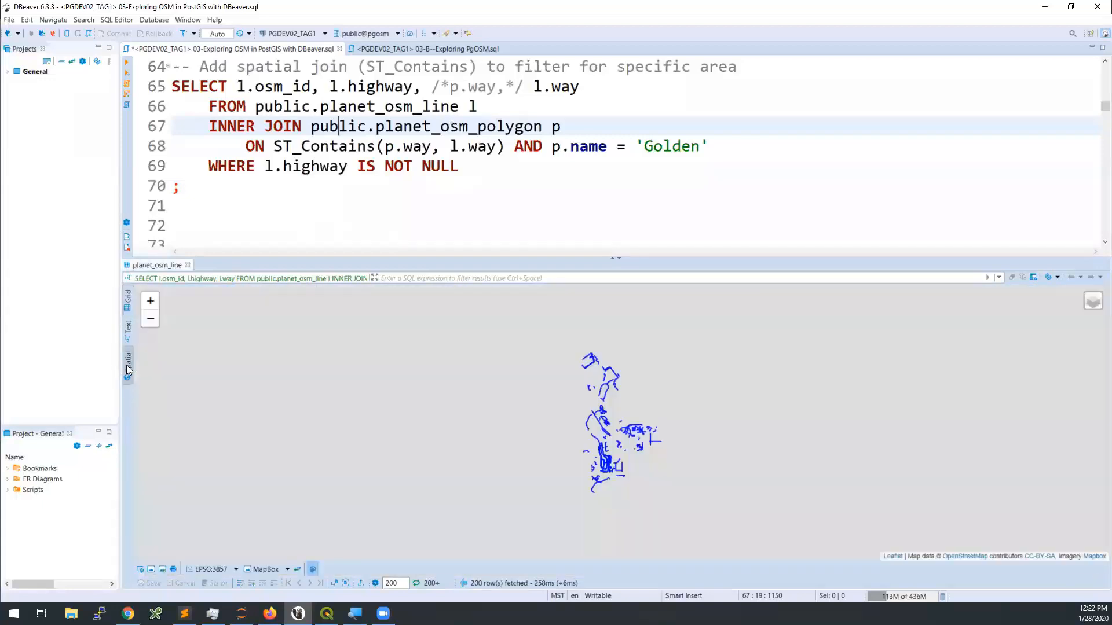
{"action": "scroll", "coordinate": [621, 406], "scroll_direction": "up", "scroll_amount": 1}
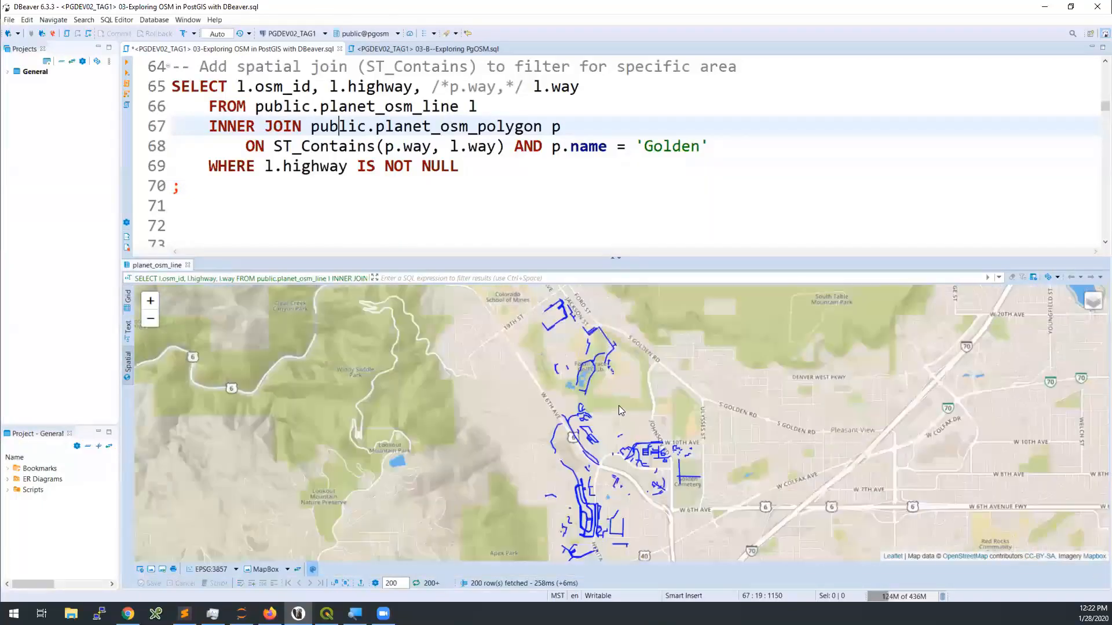
{"action": "mouse_move", "coordinate": [633, 490]}
{"action": "left_mouse_down"}
{"action": "mouse_move", "coordinate": [626, 439]}
{"action": "mouse_move", "coordinate": [612, 518]}
{"action": "mouse_move", "coordinate": [602, 458]}
{"action": "mouse_move", "coordinate": [615, 500]}
{"action": "left_mouse_up"}
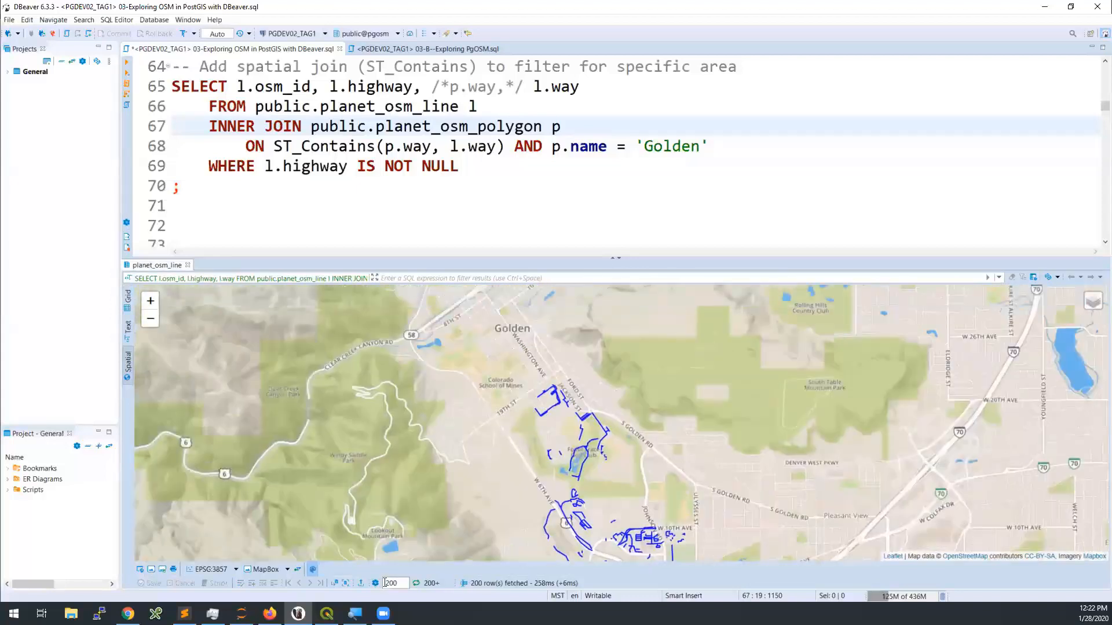
{"action": "left_click", "coordinate": [415, 584]}
{"action": "left_click_drag", "start_coordinate": [679, 480], "coordinate": [669, 401]}
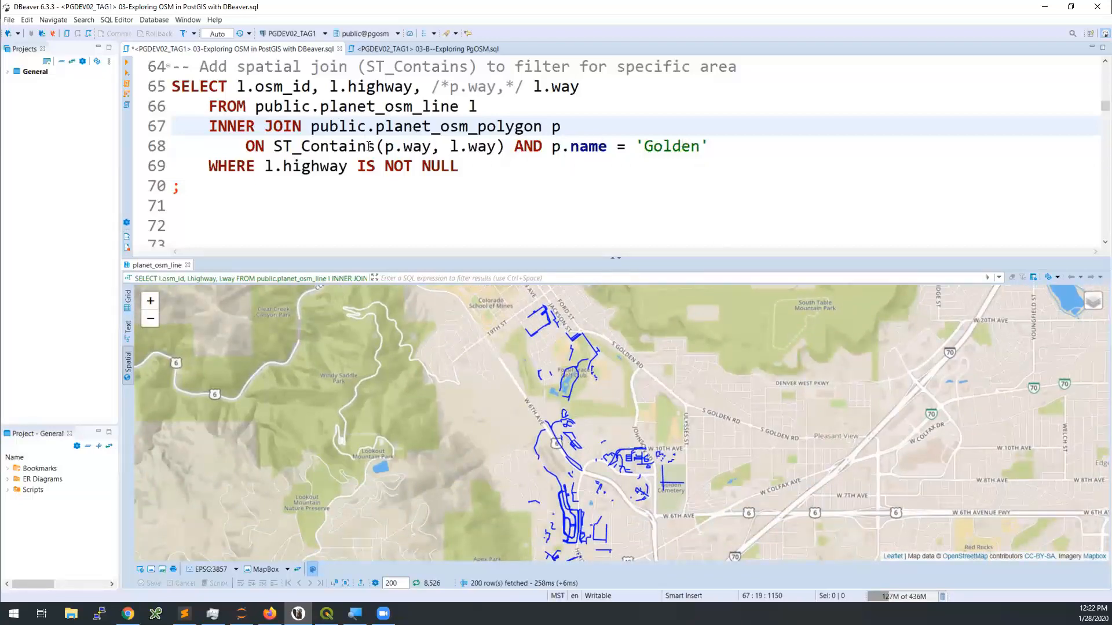
Bring up the Golden ST_Length query and enlarge the editor area enough to fit the whole statement.
{"action": "scroll", "coordinate": [369, 146], "scroll_direction": "down", "scroll_amount": 5}
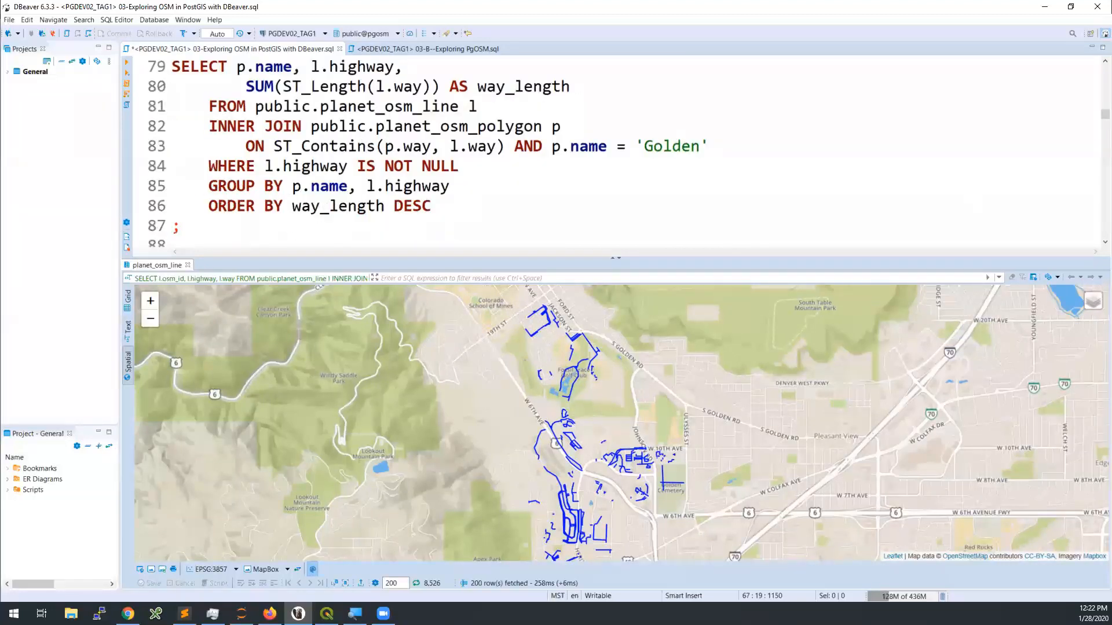
{"action": "scroll", "coordinate": [439, 231], "scroll_direction": "up", "scroll_amount": 1}
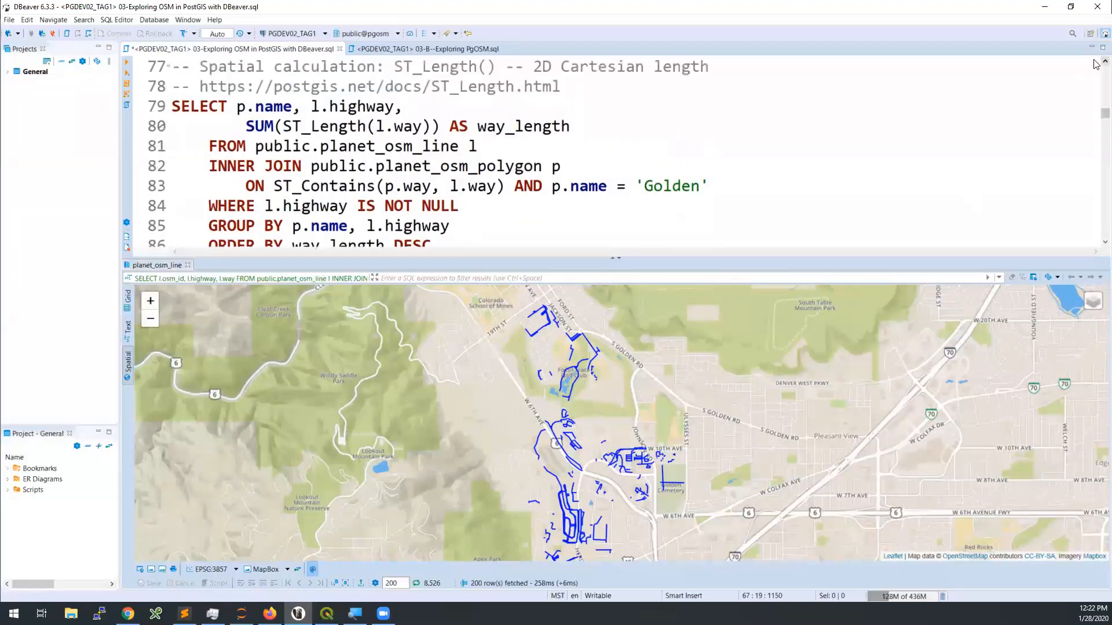
{"action": "left_click", "coordinate": [440, 186]}
{"action": "left_click_drag", "start_coordinate": [450, 257], "coordinate": [449, 279]}
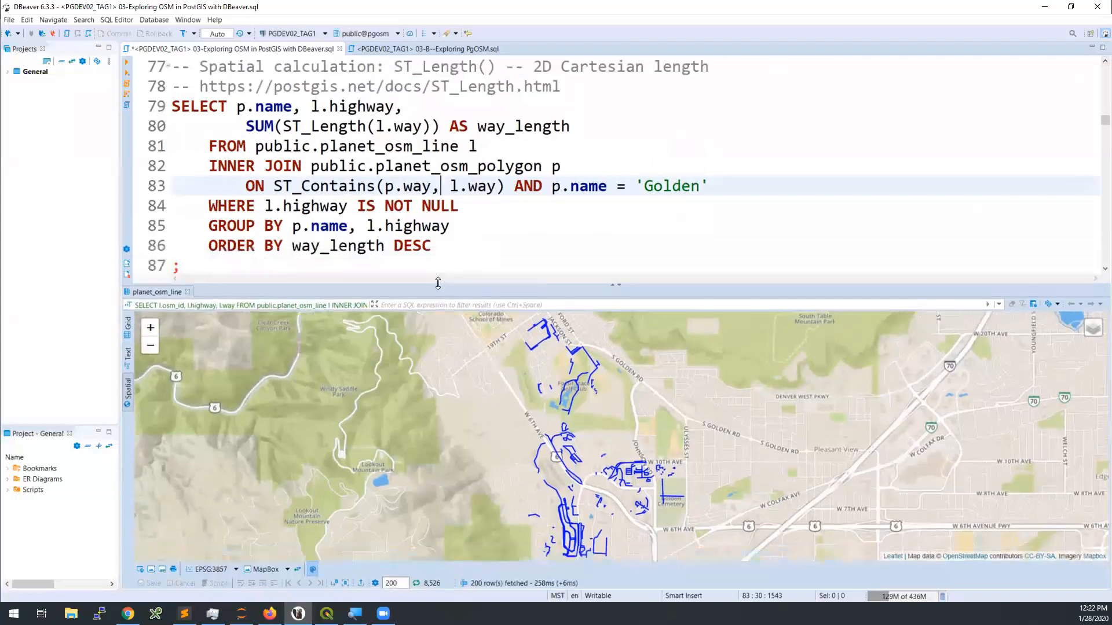
{"action": "left_click", "coordinate": [410, 226]}
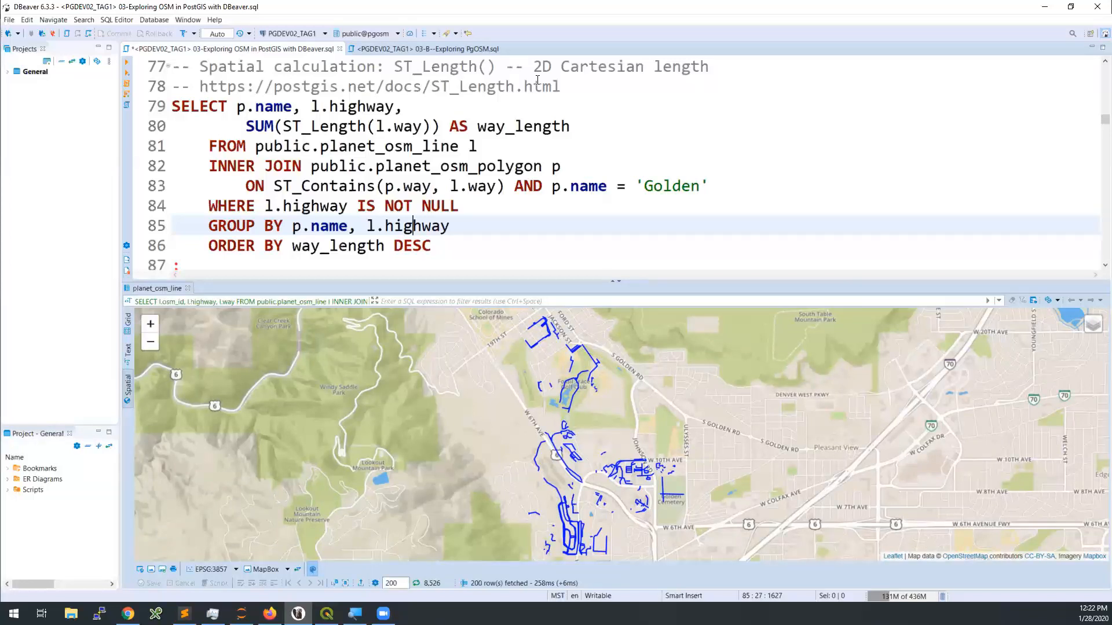
Review the SUM and ST_Length(l.way) expression, and run the query totalling Golden's line lengths by highway type.
{"action": "double_click", "coordinate": [325, 126]}
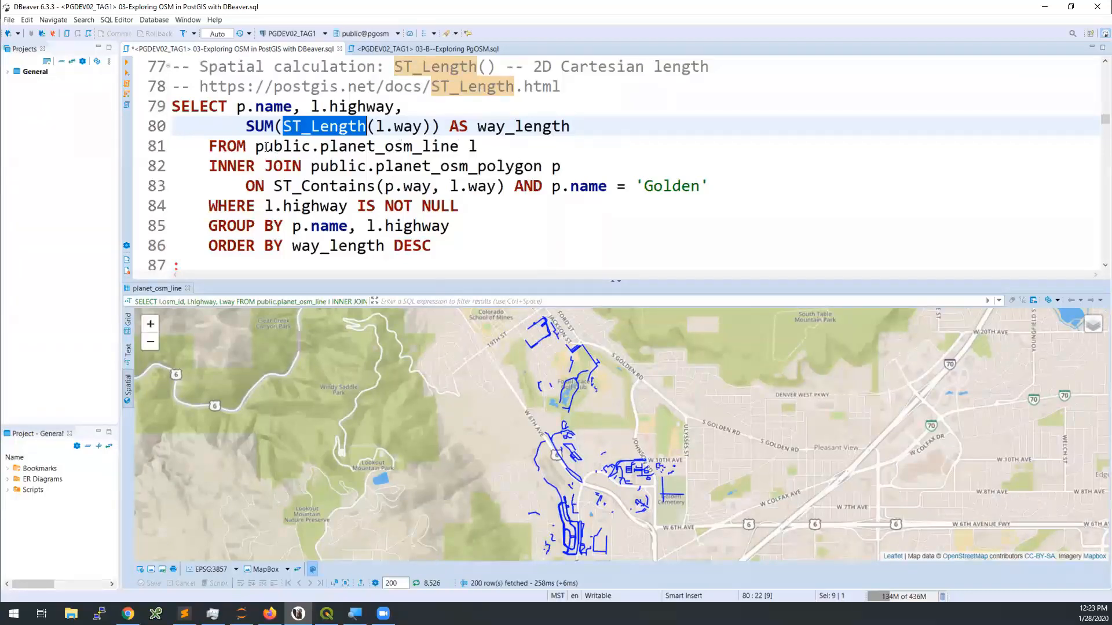
{"action": "left_click_drag", "start_coordinate": [246, 126], "coordinate": [283, 126]}
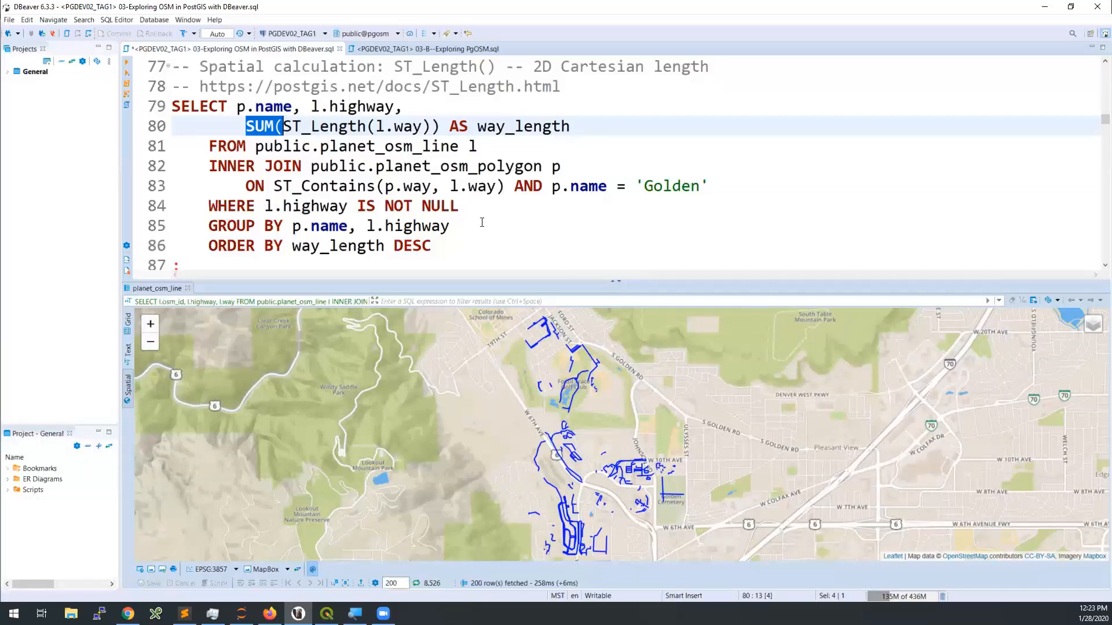
{"action": "left_click", "coordinate": [350, 167]}
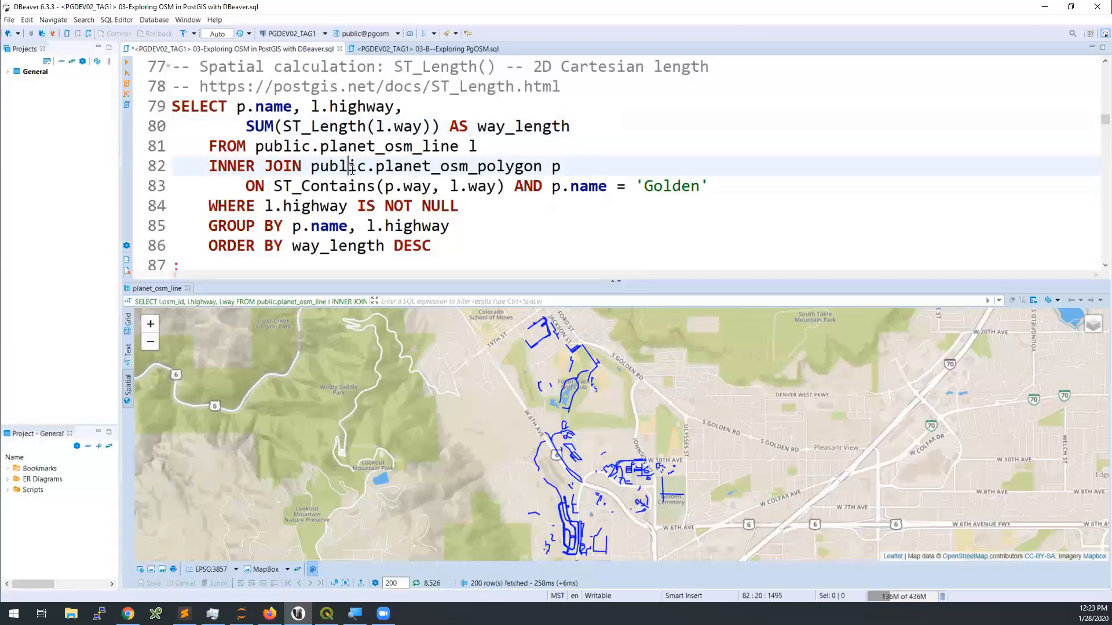
{"action": "key", "text": "ctrl+Return"}
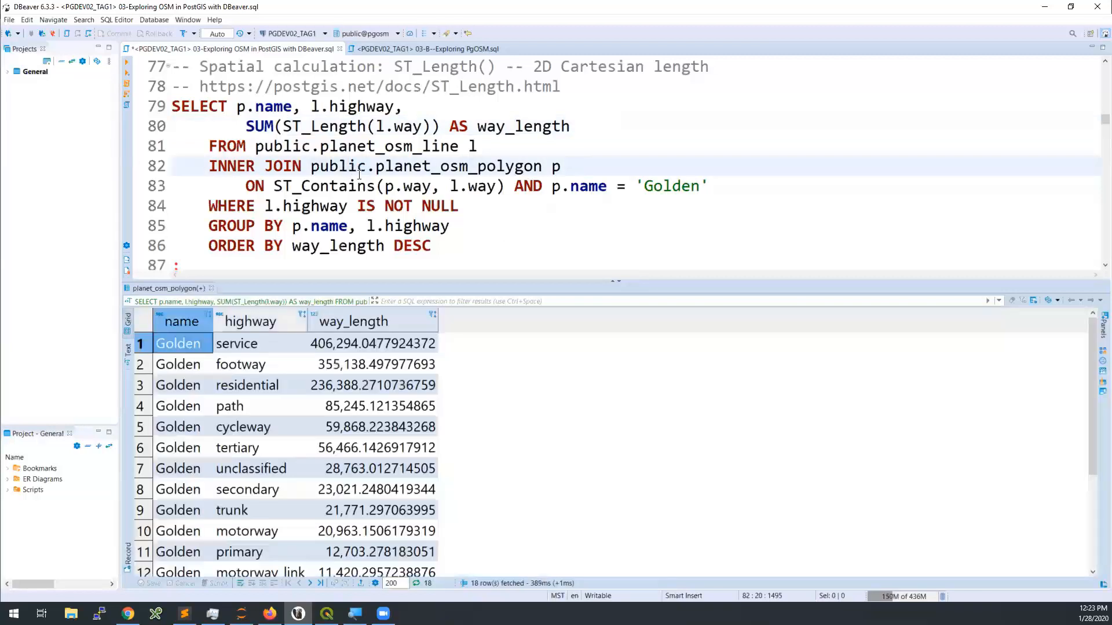
Examine the highway types and their way_length totals in the results, checking the sort order against ORDER BY way_length DESC.
{"action": "left_click", "coordinate": [184, 320]}
{"action": "left_click", "coordinate": [268, 322]}
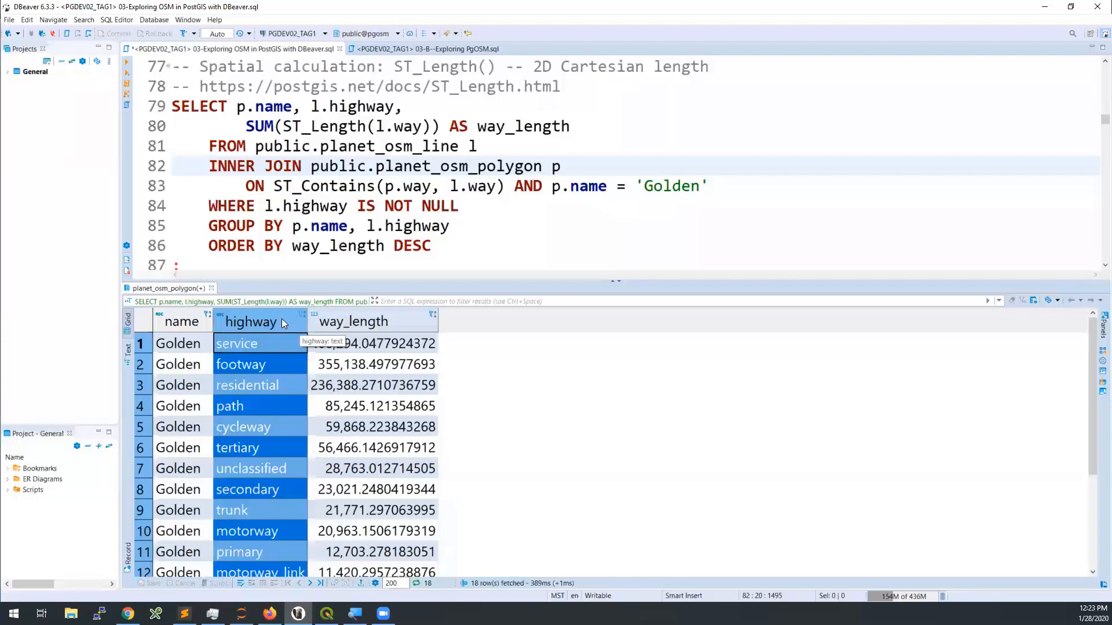
{"action": "scroll", "coordinate": [292, 523], "scroll_direction": "down", "scroll_amount": 1}
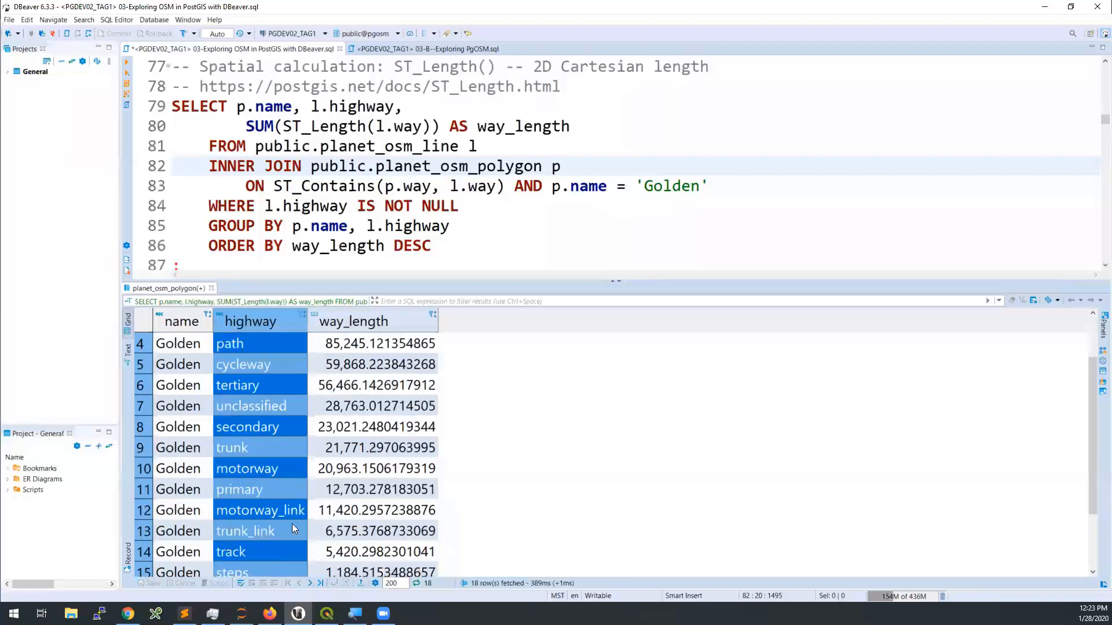
{"action": "left_click", "coordinate": [272, 495]}
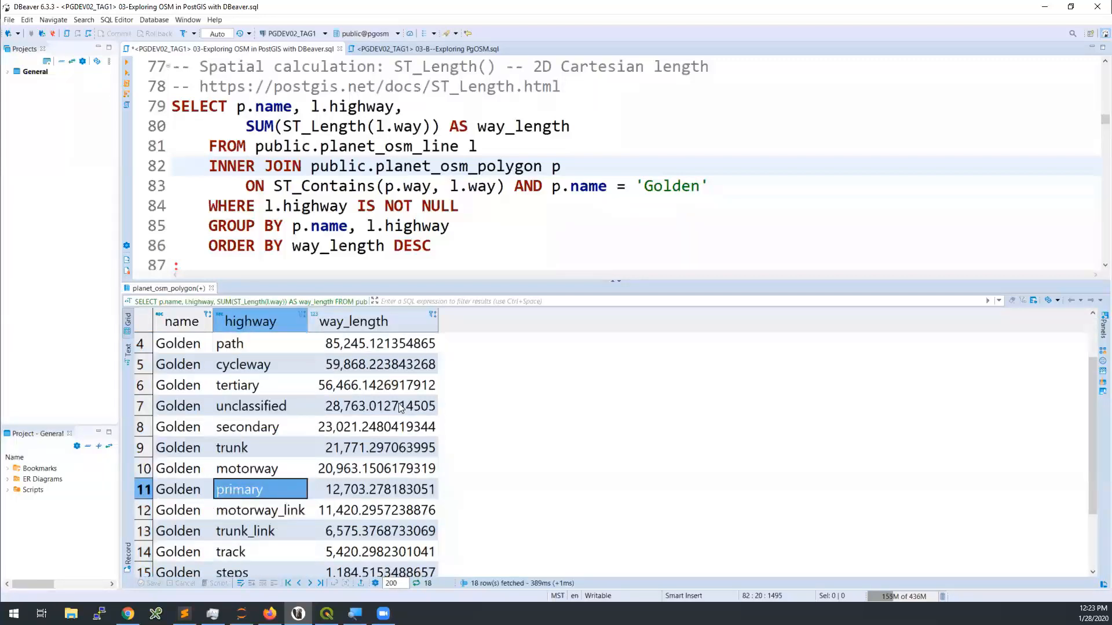
{"action": "left_click", "coordinate": [392, 432]}
{"action": "scroll", "coordinate": [386, 440], "scroll_direction": "up", "scroll_amount": 1}
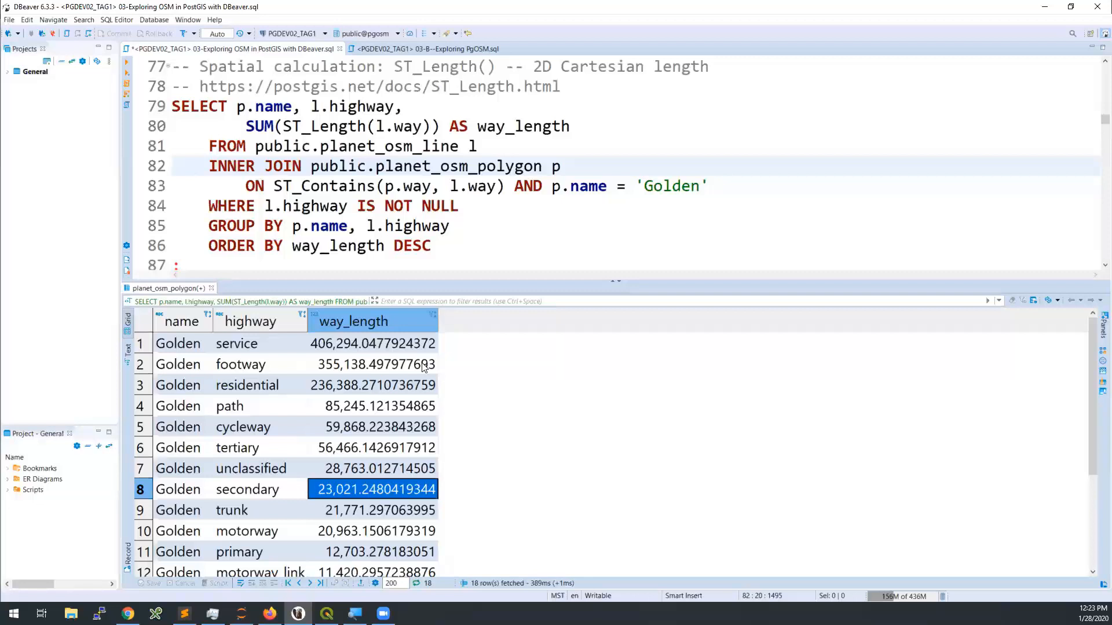
{"action": "left_click", "coordinate": [358, 246]}
{"action": "double_click", "coordinate": [347, 247]}
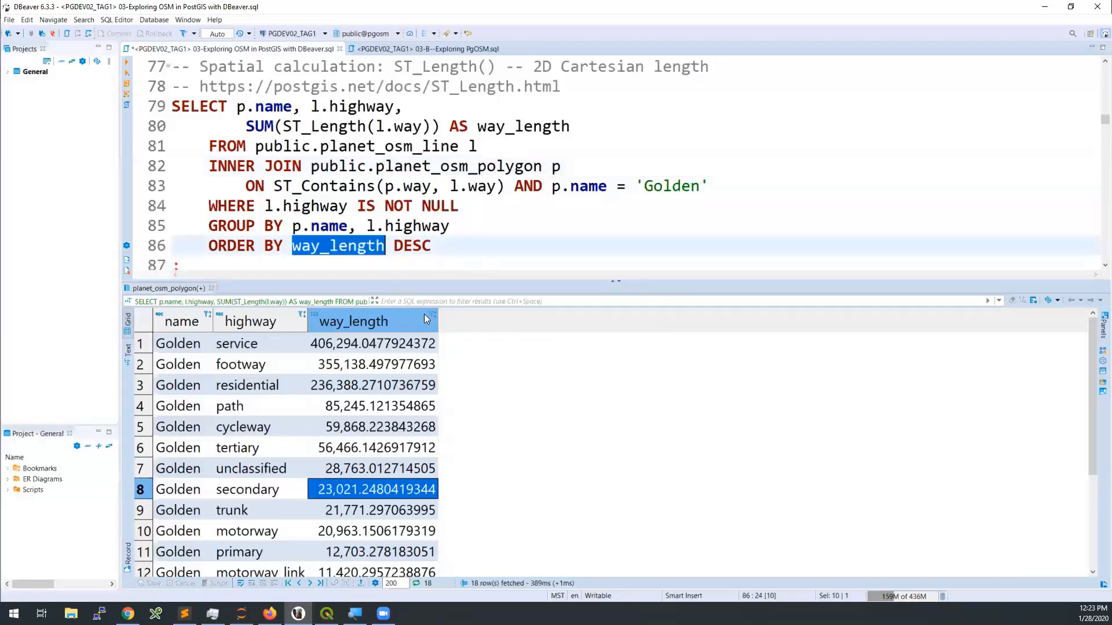
{"action": "left_click", "coordinate": [317, 343]}
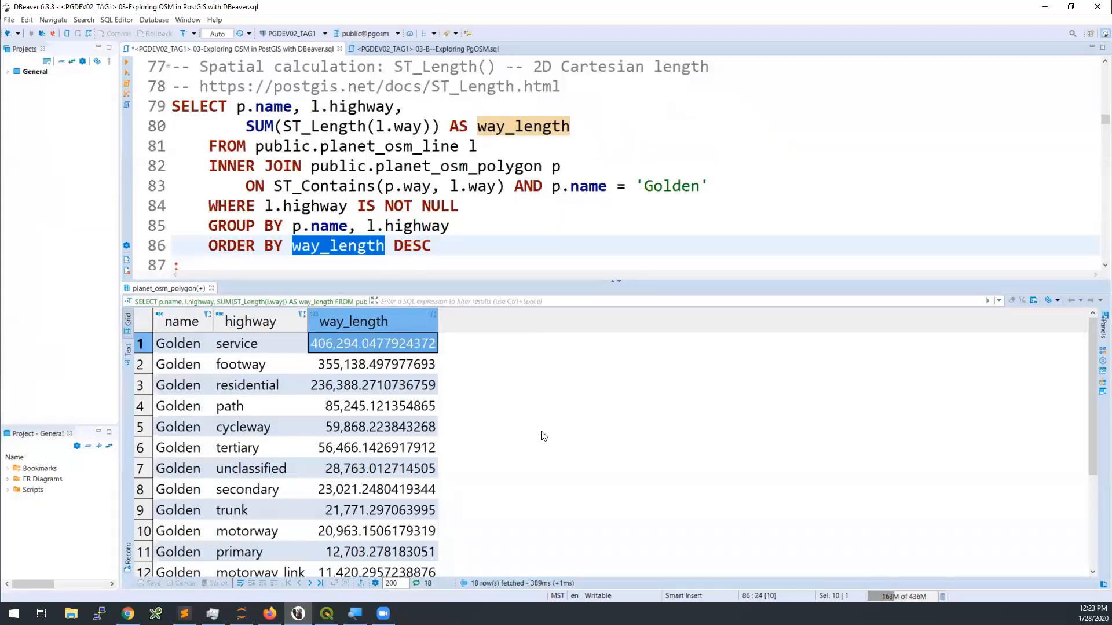
Run the Golden length query that adds ST_SRID(l.way) AS srid, and check the srid column in its results.
{"action": "scroll", "coordinate": [349, 118], "scroll_direction": "down", "scroll_amount": 4}
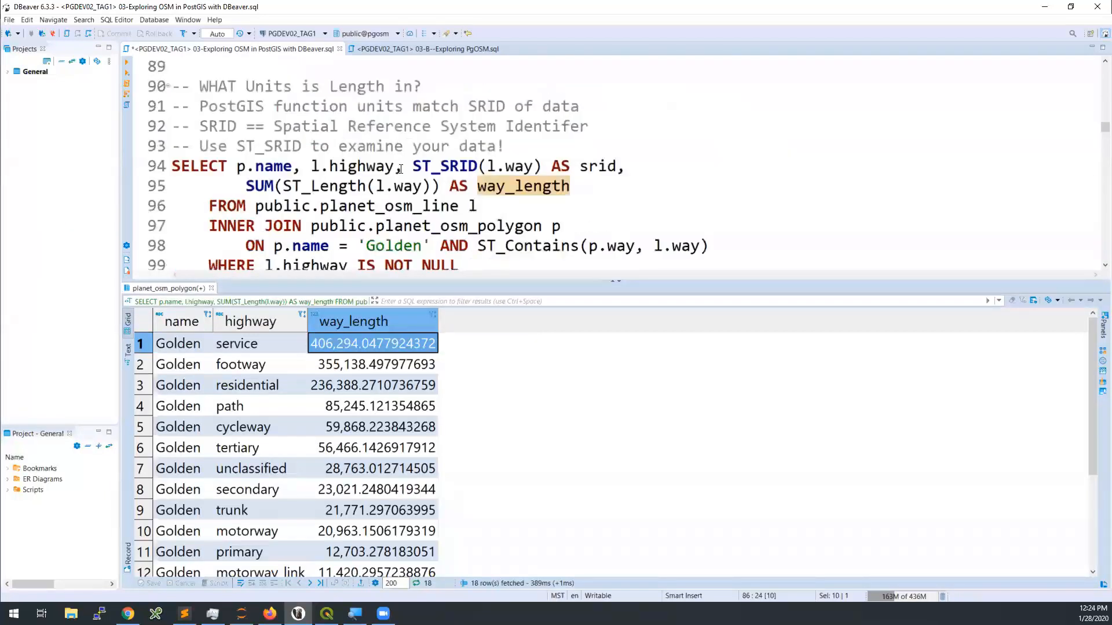
{"action": "scroll", "coordinate": [400, 171], "scroll_direction": "down", "scroll_amount": 1}
{"action": "scroll", "coordinate": [399, 171], "scroll_direction": "up", "scroll_amount": 1}
{"action": "left_click", "coordinate": [397, 209]}
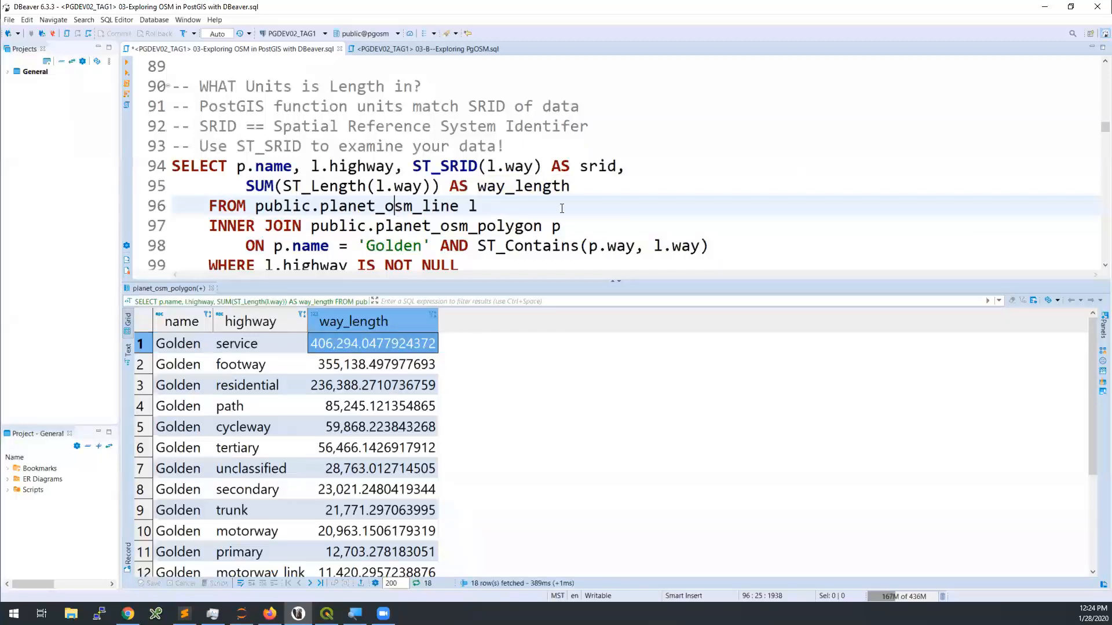
{"action": "double_click", "coordinate": [487, 106]}
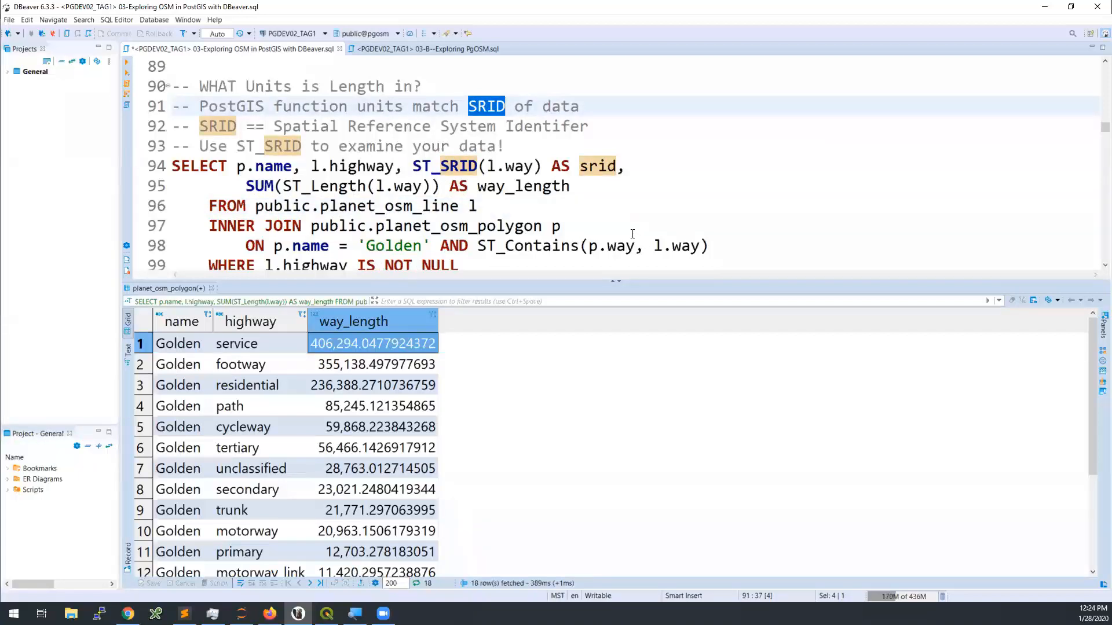
{"action": "left_click", "coordinate": [461, 170]}
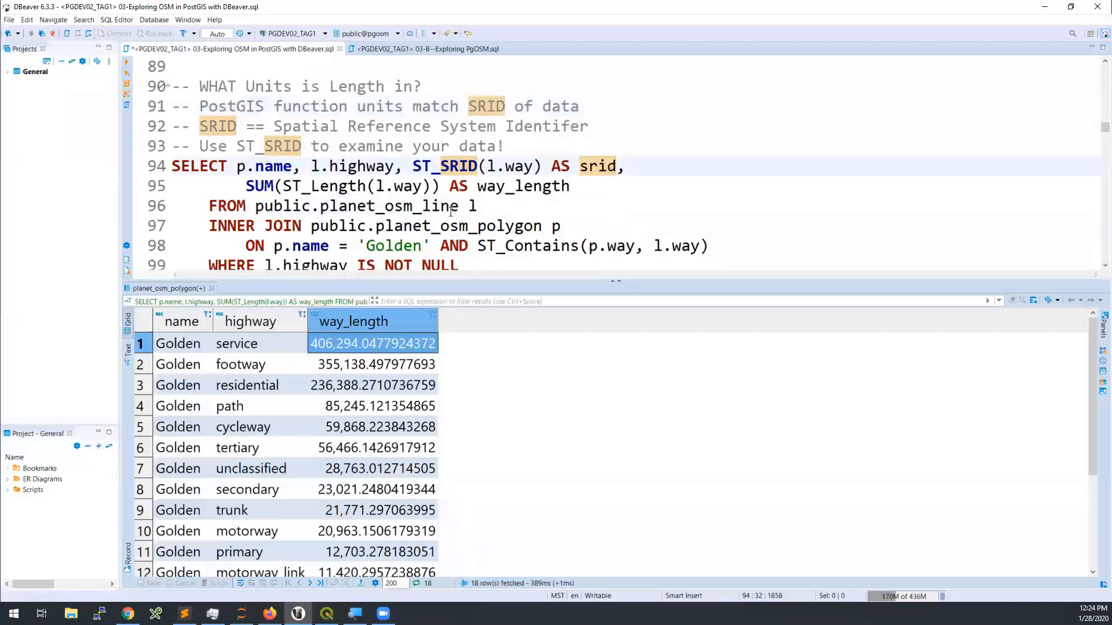
{"action": "double_click", "coordinate": [462, 168]}
{"action": "scroll", "coordinate": [498, 216], "scroll_direction": "down", "scroll_amount": 1}
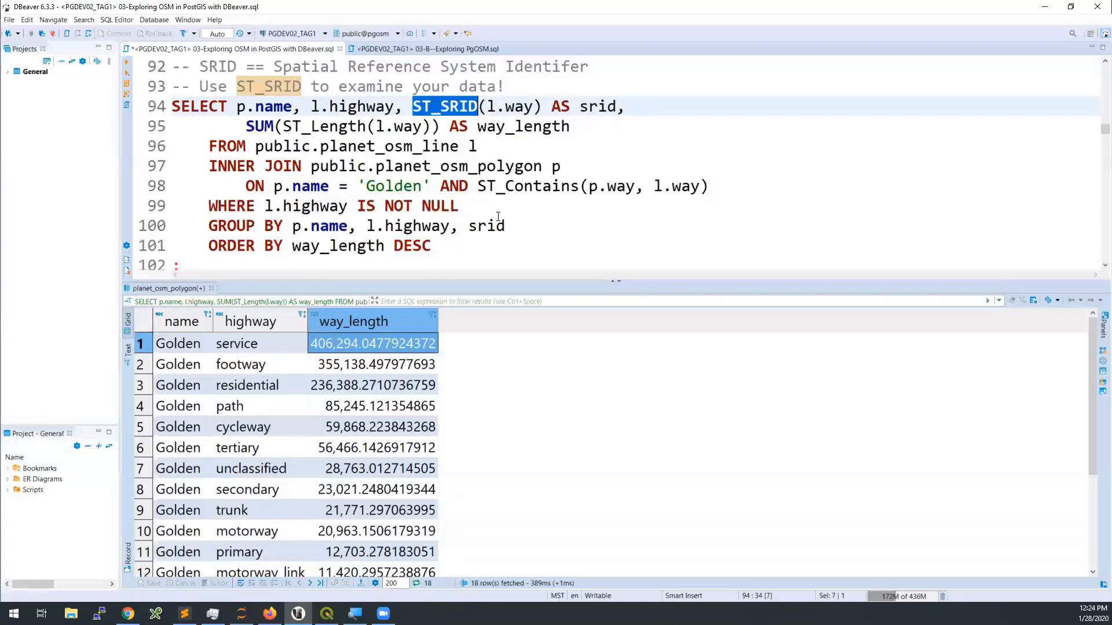
{"action": "left_click", "coordinate": [501, 167]}
{"action": "key", "text": "ctrl+Return"}
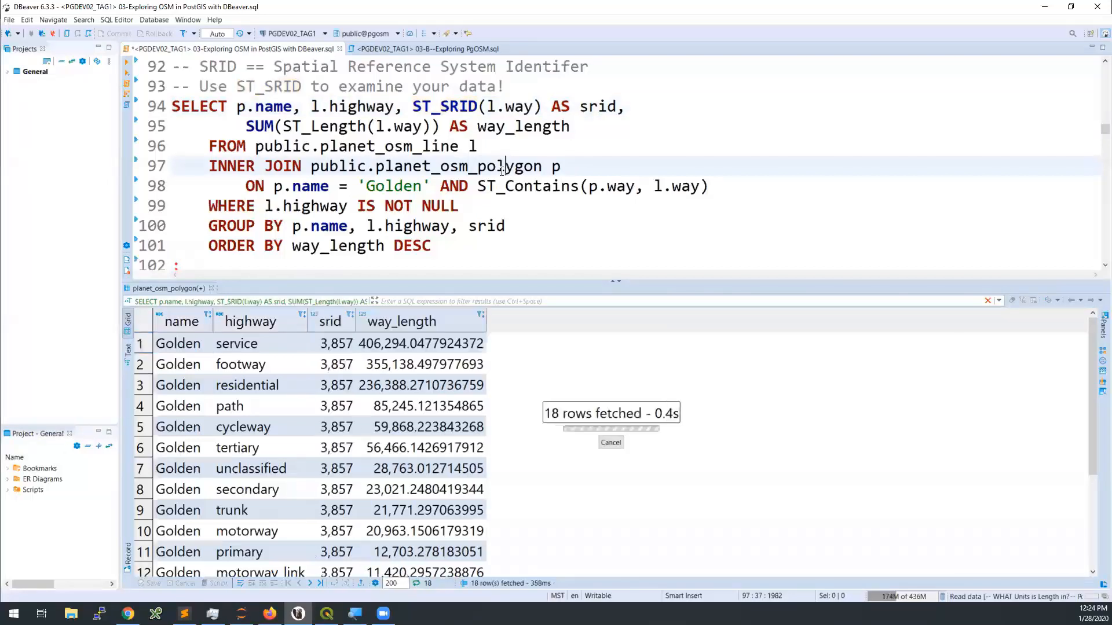
{"action": "left_click", "coordinate": [327, 345]}
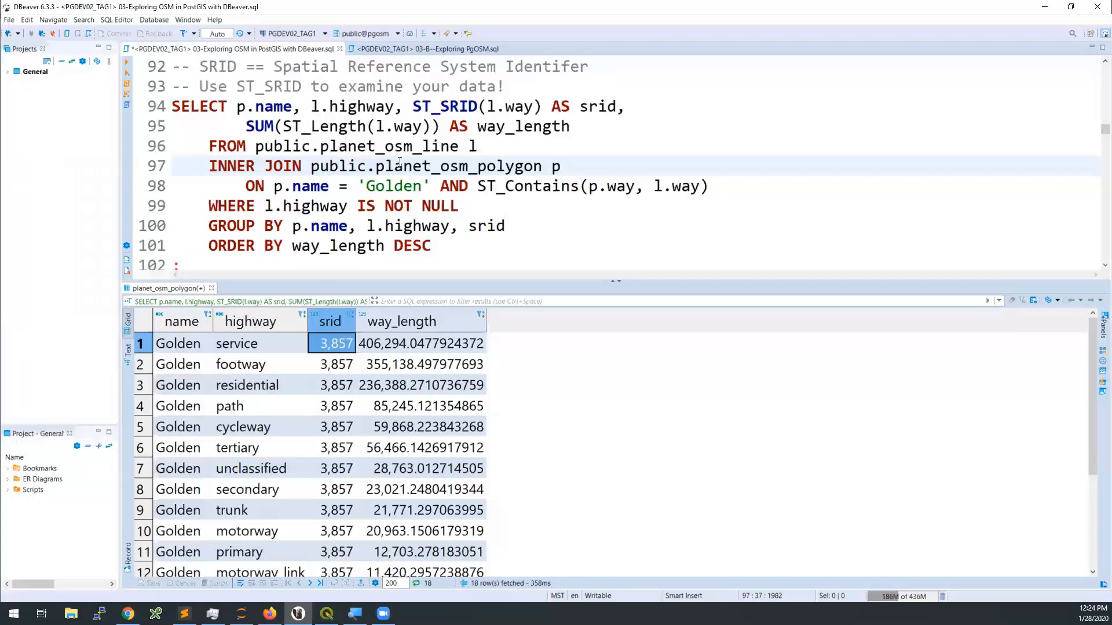
Run the query selecting srid and proj4text from public.spatial_ref_sys where srid = 3857.
{"action": "scroll", "coordinate": [402, 167], "scroll_direction": "down", "scroll_amount": 3}
{"action": "left_click", "coordinate": [377, 206]}
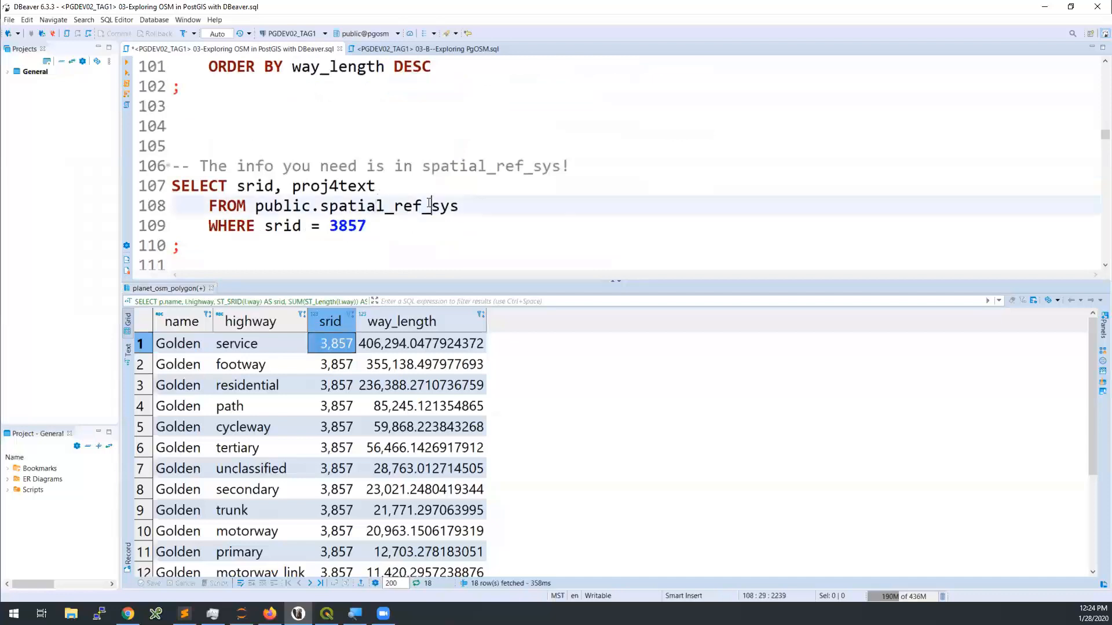
{"action": "double_click", "coordinate": [434, 206]}
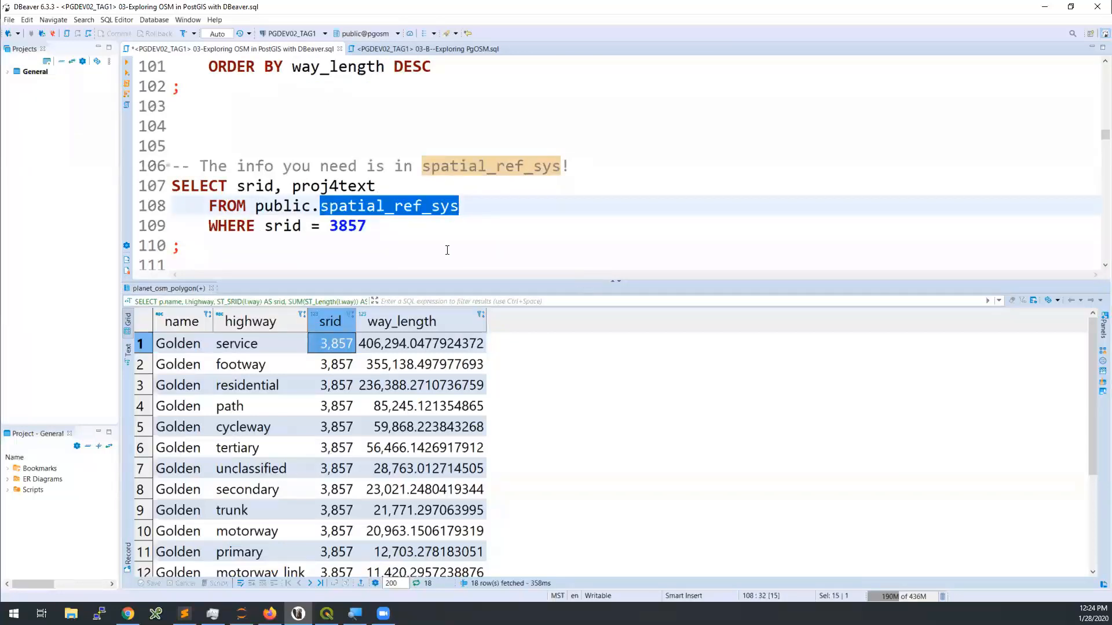
{"action": "left_click", "coordinate": [349, 203]}
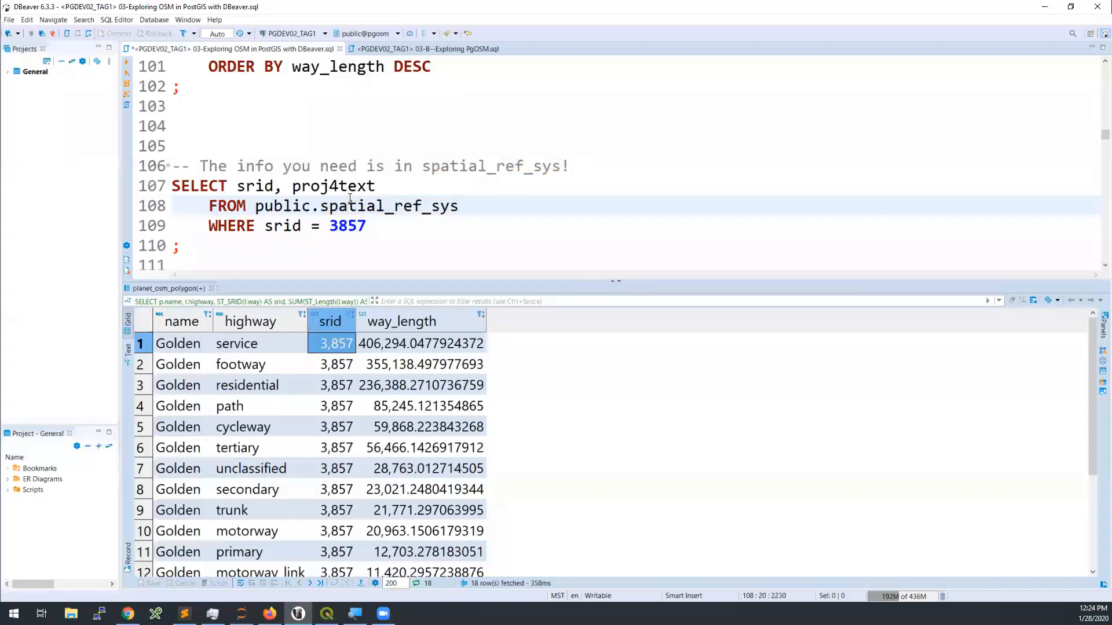
{"action": "scroll", "coordinate": [350, 198], "scroll_direction": "down", "scroll_amount": 1}
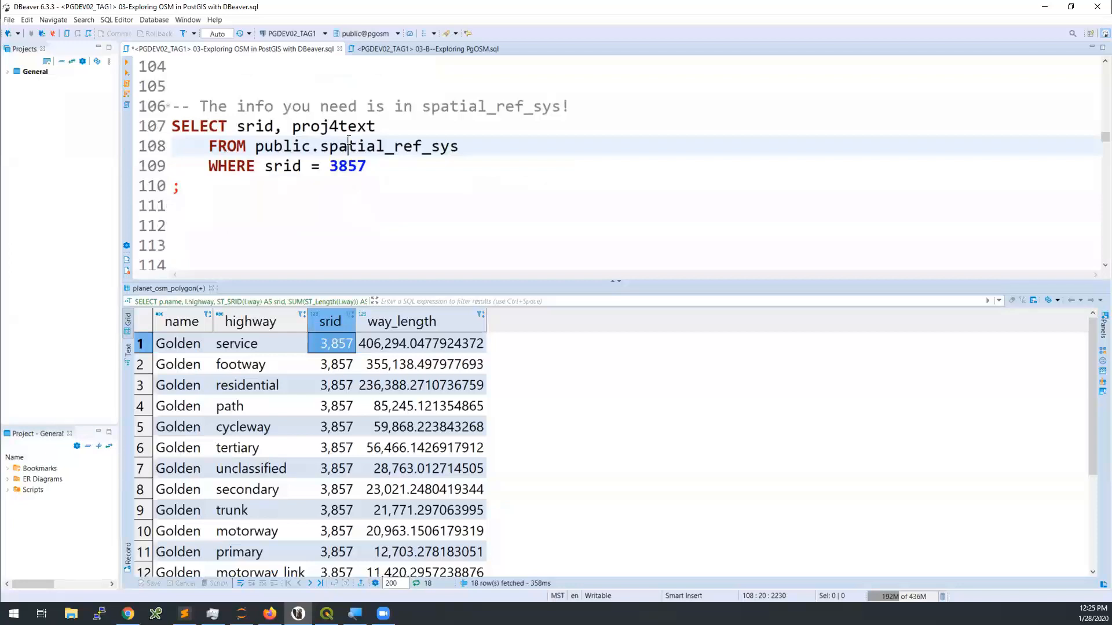
{"action": "key", "text": "ctrl+Return"}
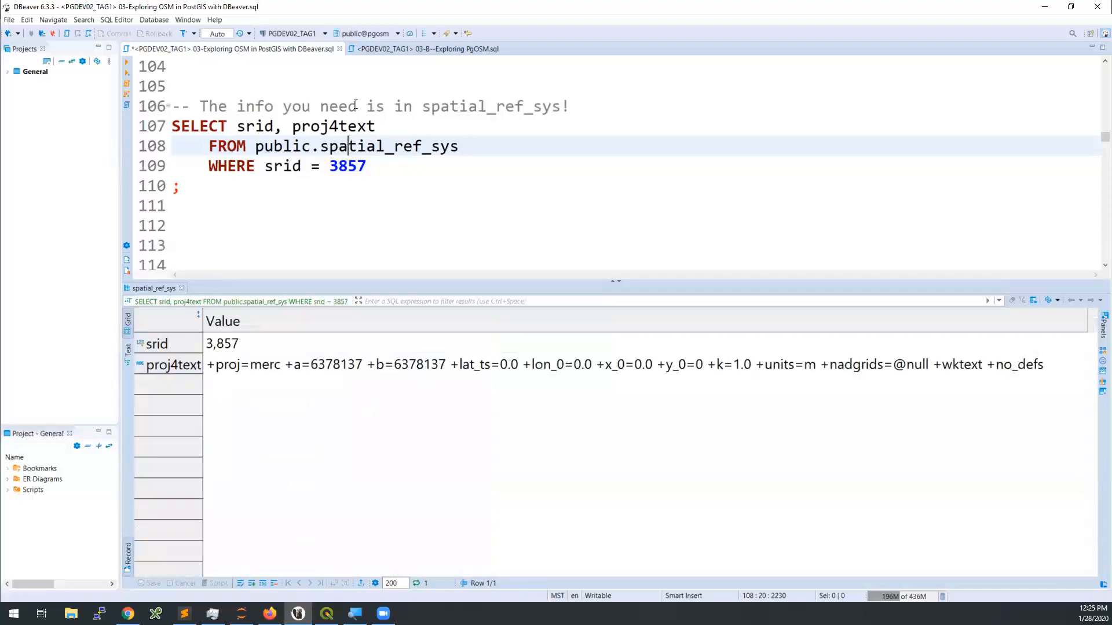
Examine the proj4text definition for SRID 3857 to find its units parameter, and continue to the section on SRID units.
{"action": "double_click", "coordinate": [347, 166]}
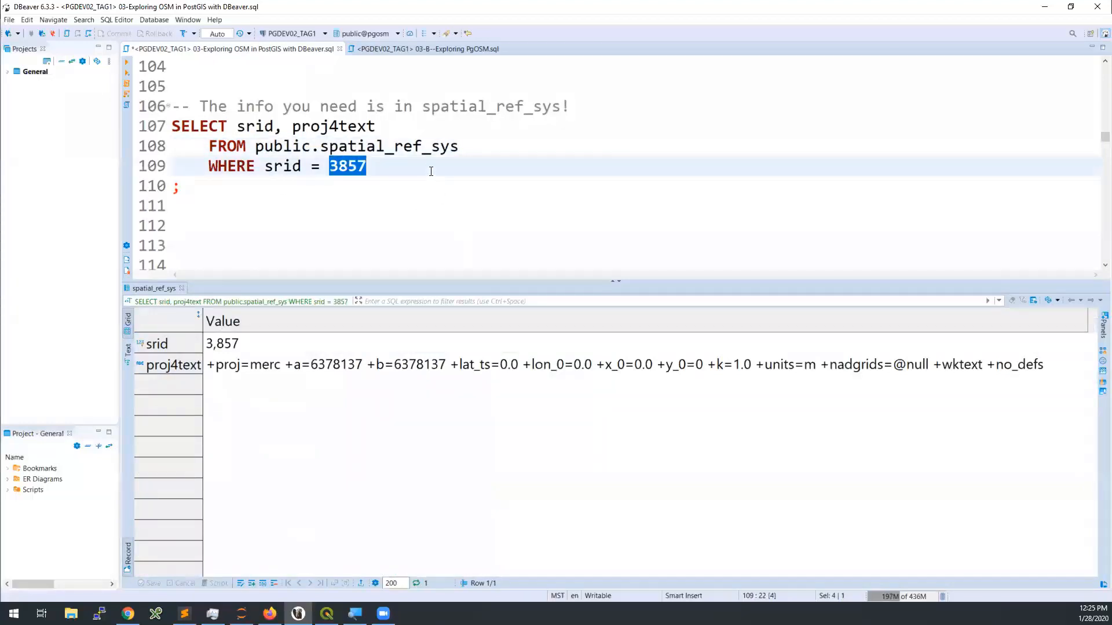
{"action": "double_click", "coordinate": [333, 127]}
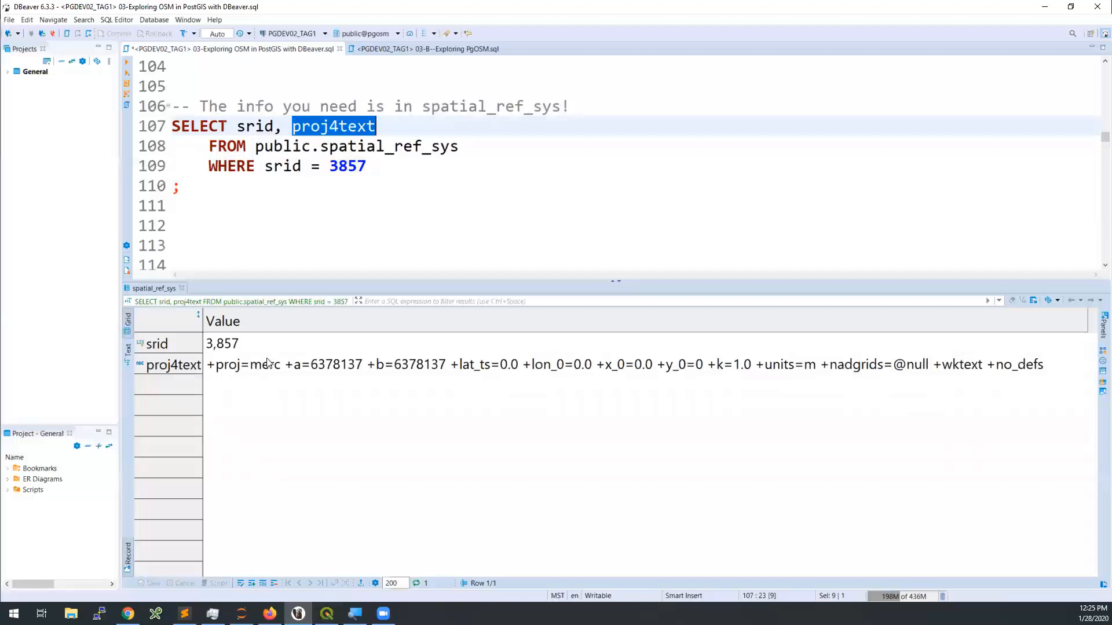
{"action": "left_click", "coordinate": [350, 372]}
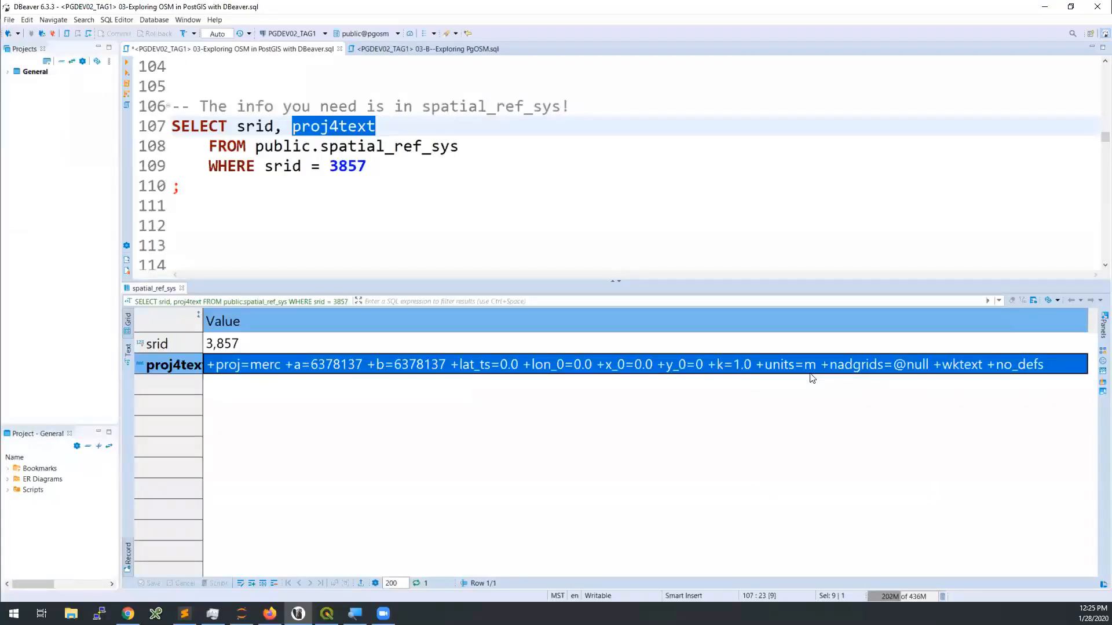
{"action": "left_click", "coordinate": [369, 207]}
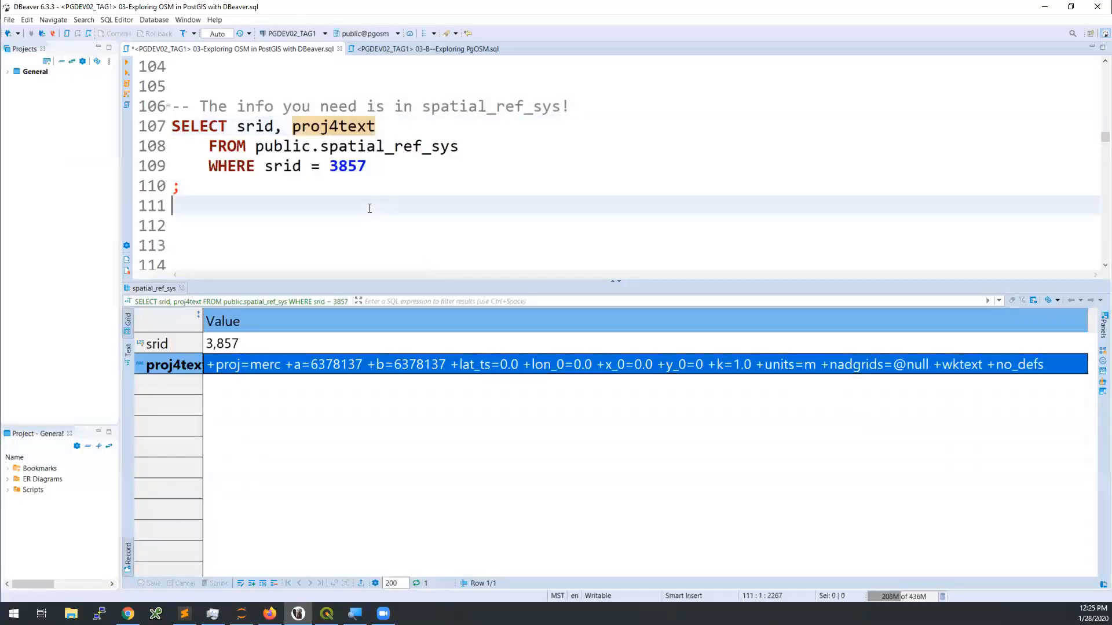
{"action": "scroll", "coordinate": [368, 204], "scroll_direction": "down", "scroll_amount": 1}
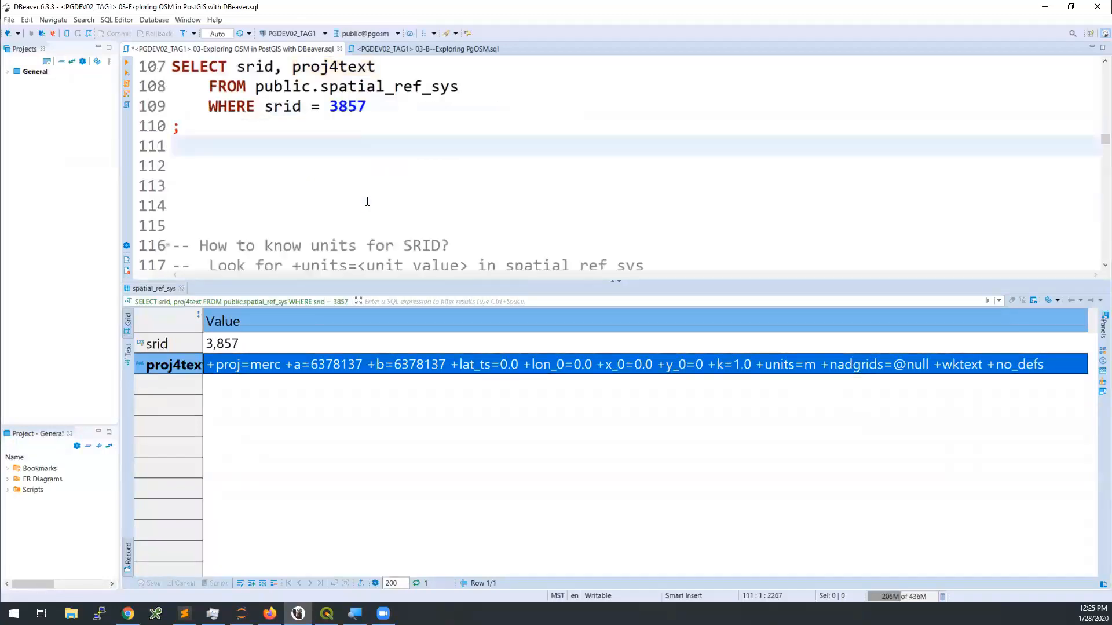
Examine the CREATE OR REPLACE VIEW public.srid_units statement and its gist reference, enlarging the editor to show more of the definition.
{"action": "scroll", "coordinate": [359, 194], "scroll_direction": "down", "scroll_amount": 1}
{"action": "scroll", "coordinate": [358, 191], "scroll_direction": "down", "scroll_amount": 1}
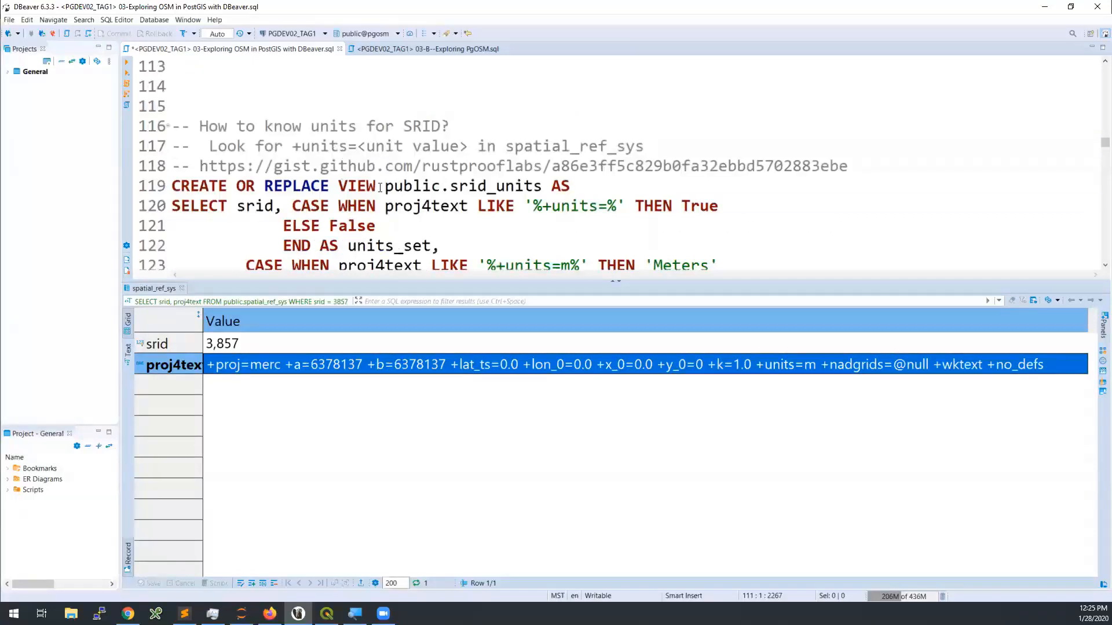
{"action": "left_click", "coordinate": [423, 217]}
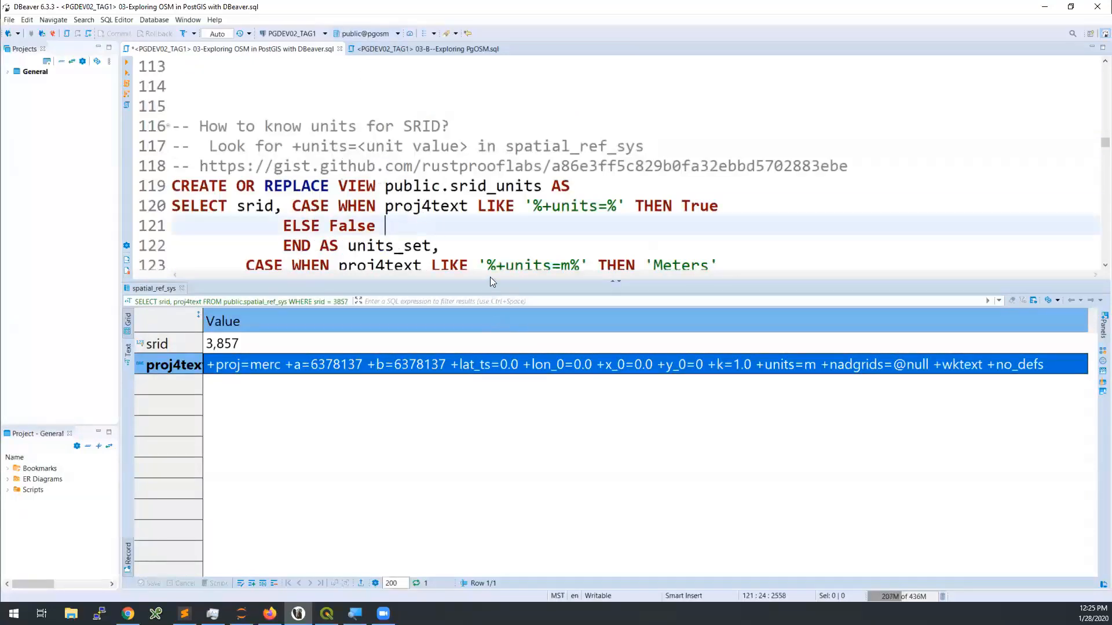
{"action": "left_click_drag", "start_coordinate": [490, 281], "coordinate": [481, 332]}
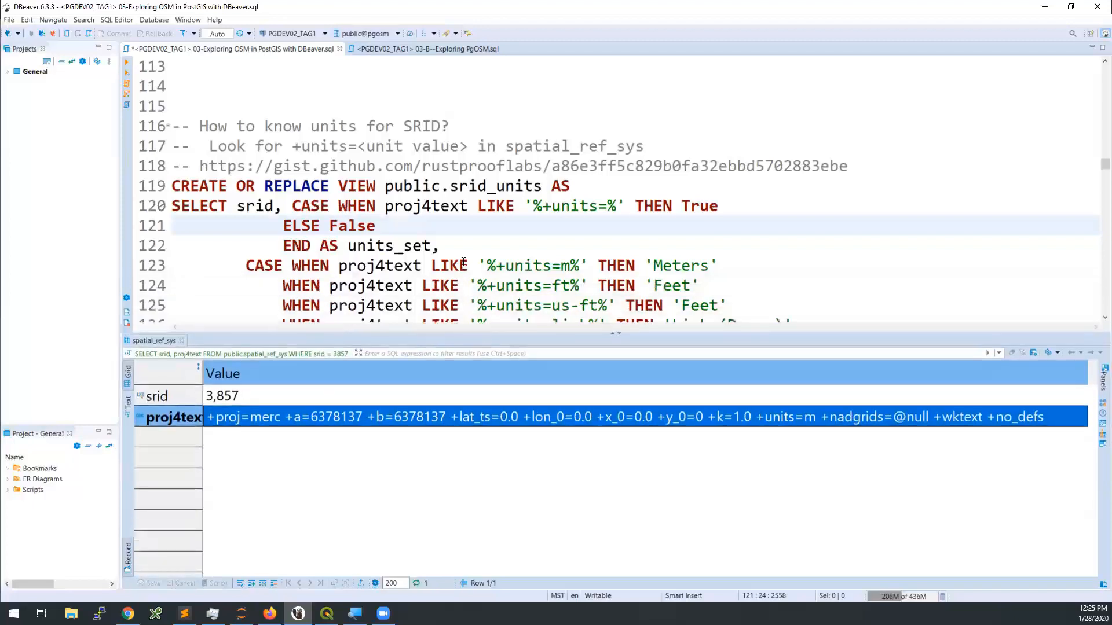
{"action": "scroll", "coordinate": [1083, 322], "scroll_direction": "down", "scroll_amount": 1}
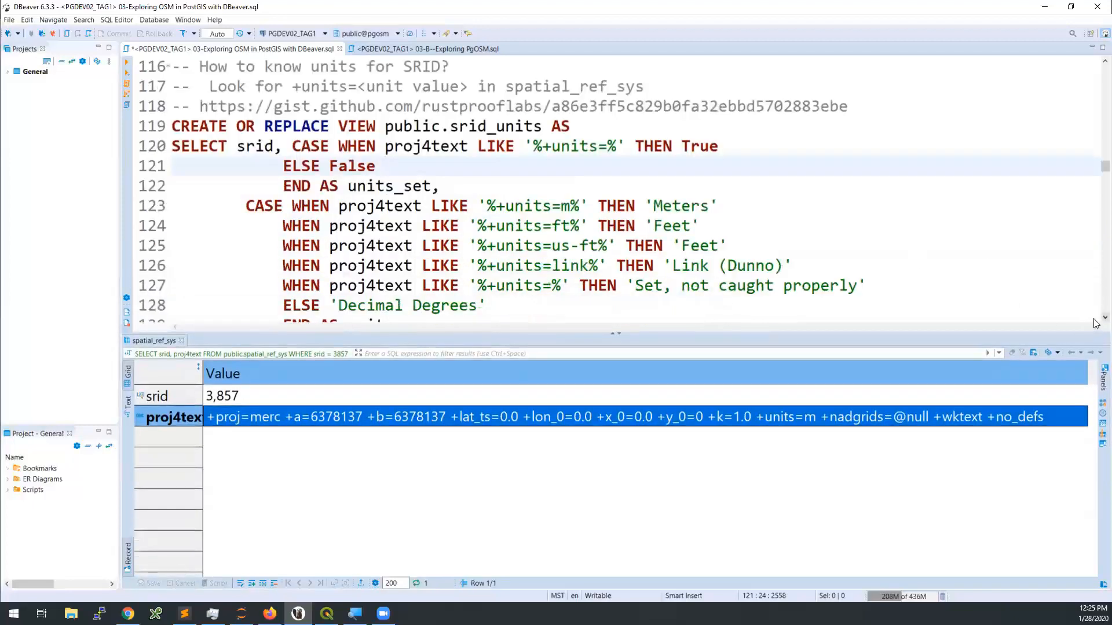
{"action": "scroll", "coordinate": [1098, 321], "scroll_direction": "down", "scroll_amount": 1}
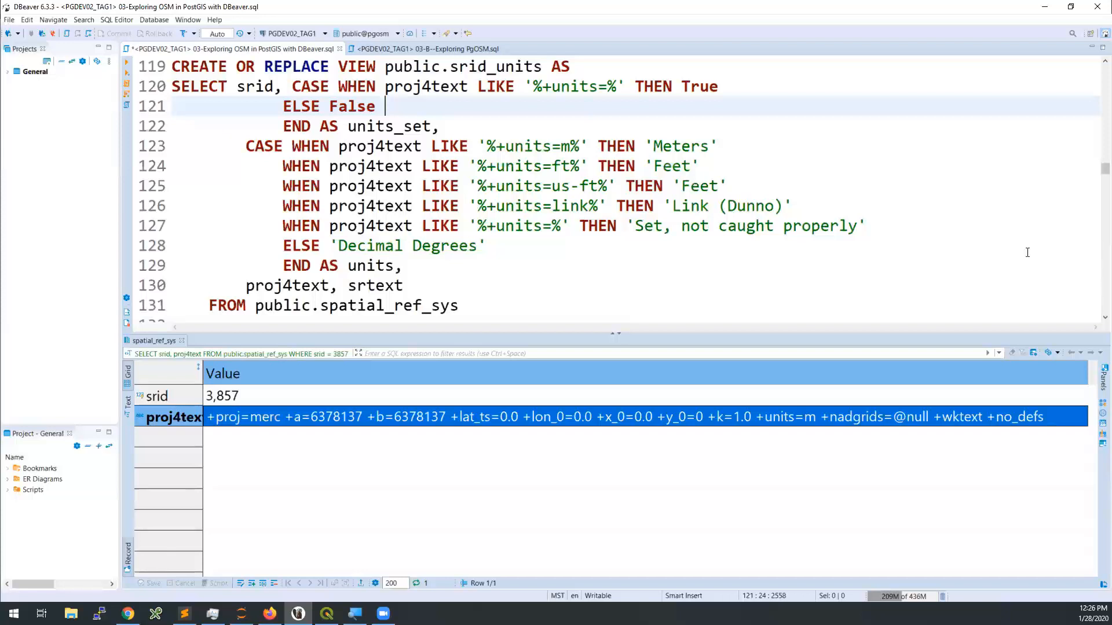
{"action": "scroll", "coordinate": [564, 230], "scroll_direction": "up", "scroll_amount": 1}
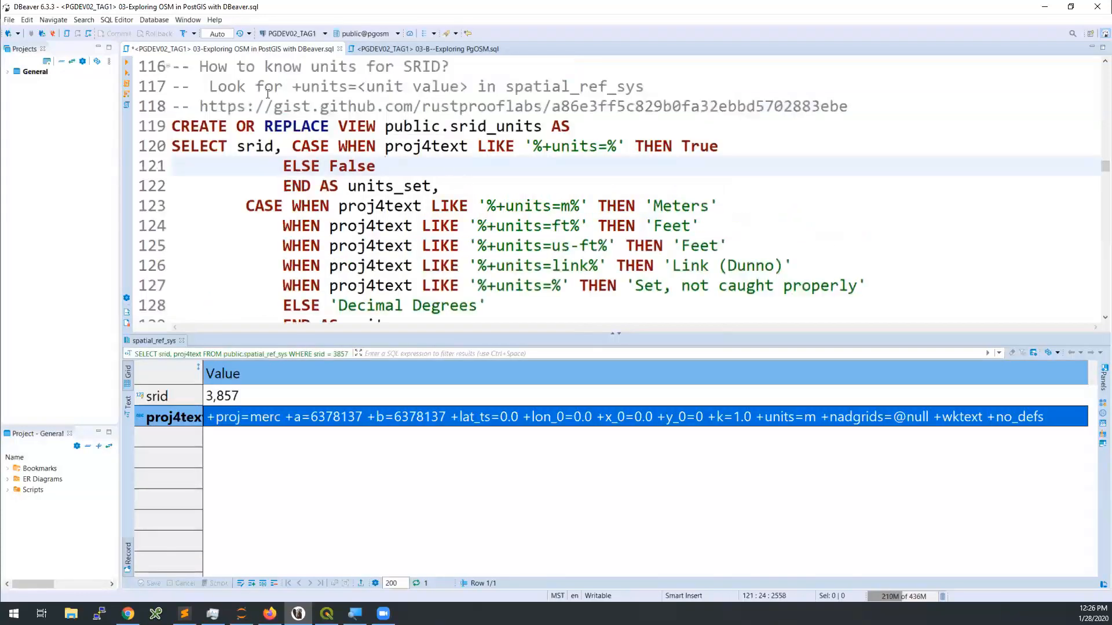
{"action": "left_click_drag", "start_coordinate": [293, 106], "coordinate": [533, 106]}
{"action": "left_click", "coordinate": [396, 238]}
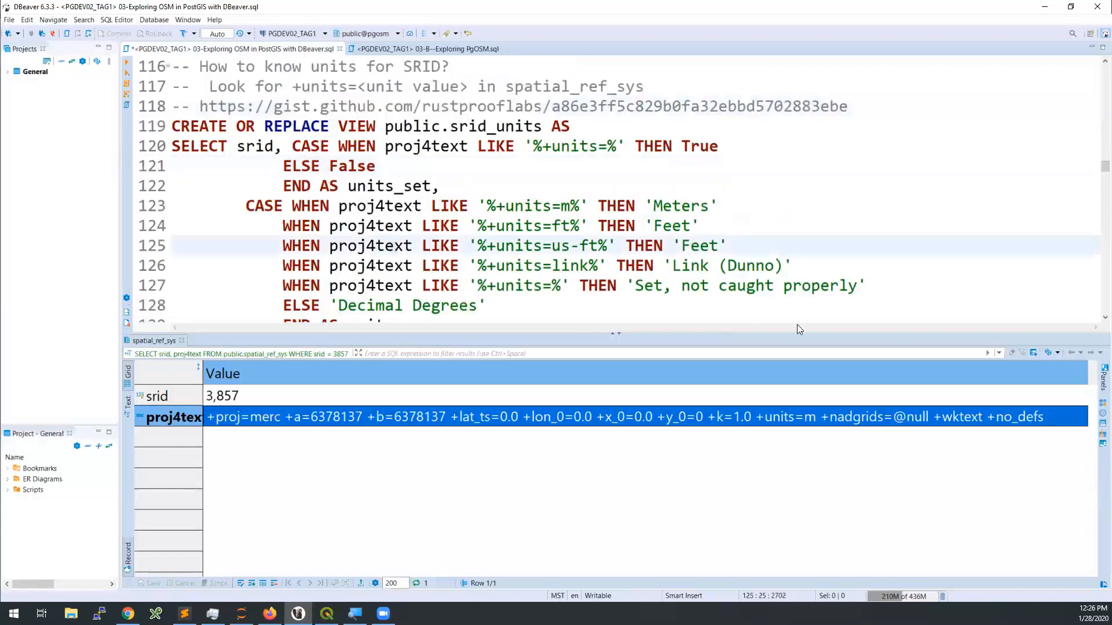
{"action": "scroll", "coordinate": [517, 277], "scroll_direction": "down", "scroll_amount": 1}
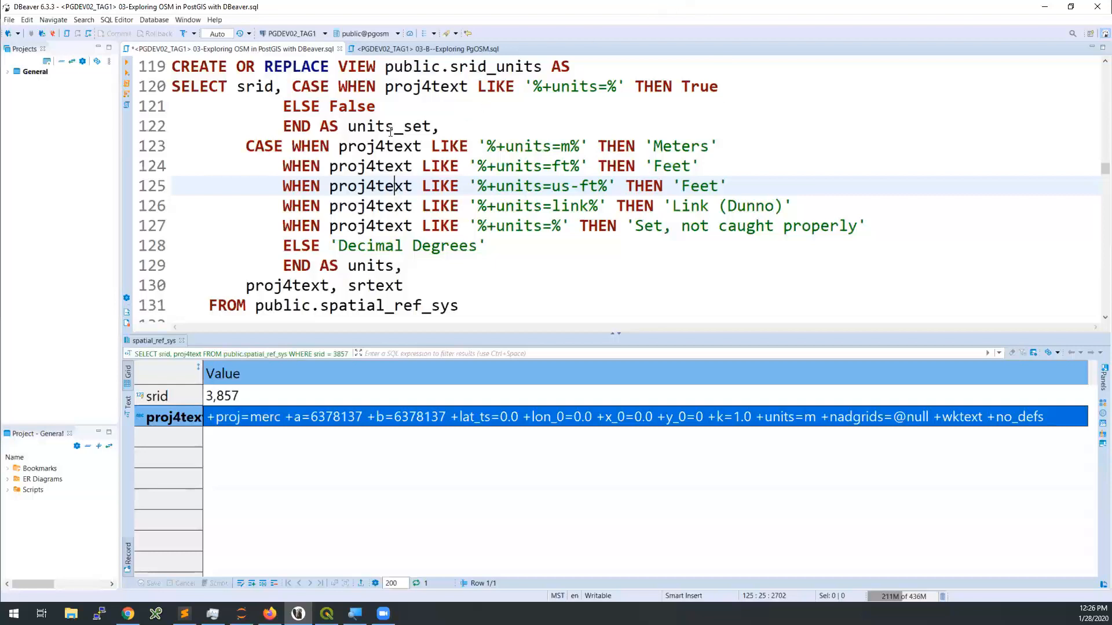
Examine the CASE branches that map proj4text unit patterns to unit names, from Meters through the ELSE 'Decimal Degrees' fallback.
{"action": "double_click", "coordinate": [353, 147]}
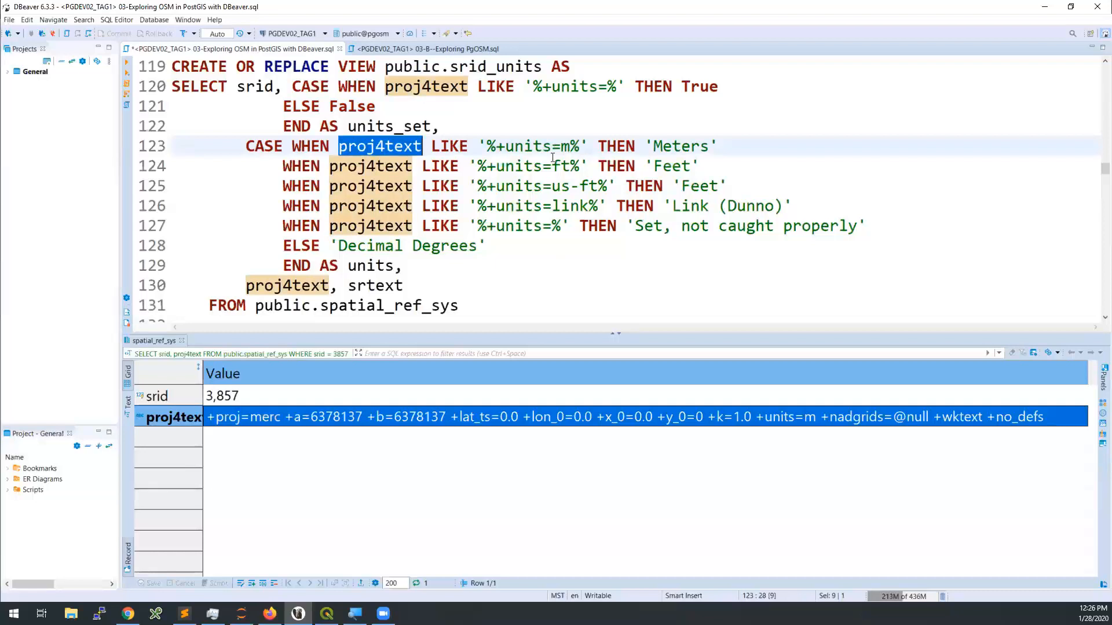
{"action": "left_click", "coordinate": [566, 146]}
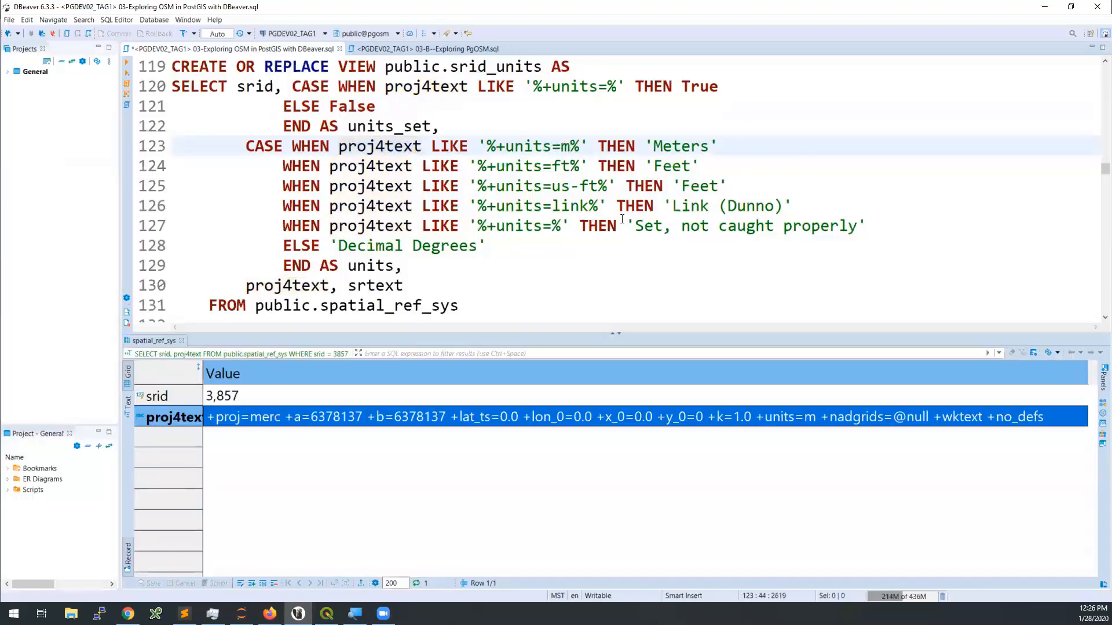
{"action": "left_click_drag", "start_coordinate": [552, 186], "coordinate": [589, 187]}
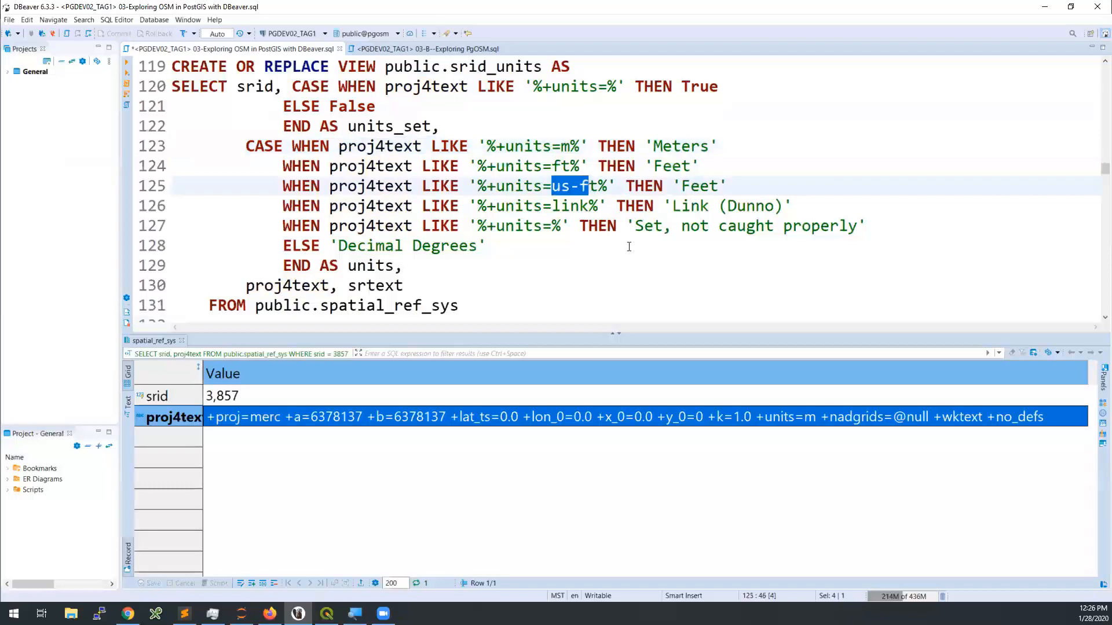
{"action": "left_click", "coordinate": [747, 184]}
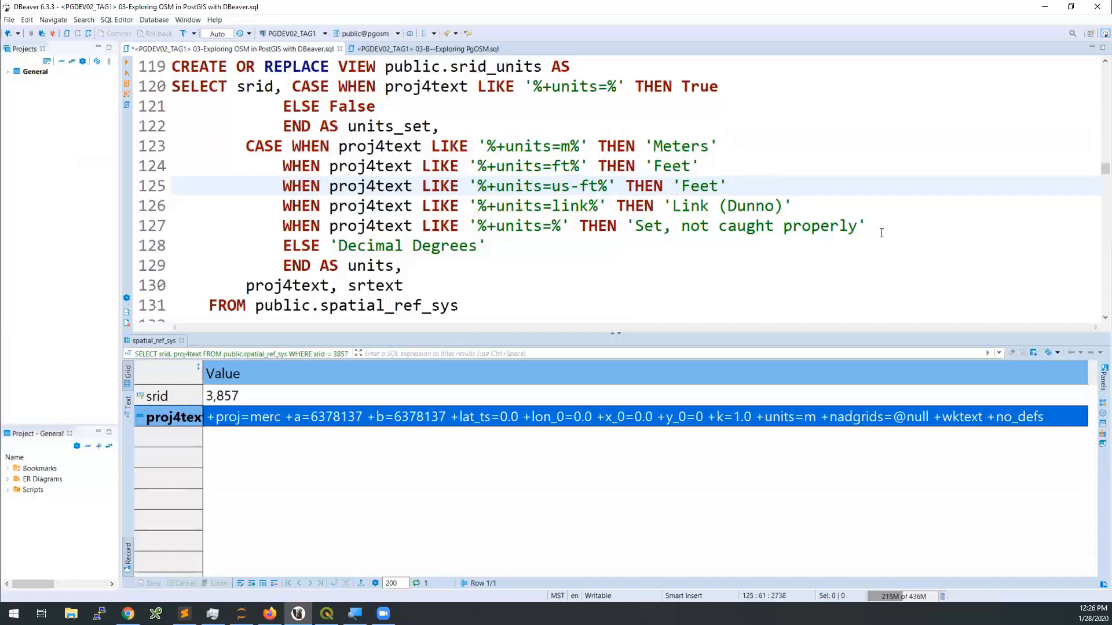
{"action": "left_click", "coordinate": [857, 227]}
{"action": "left_click", "coordinate": [849, 212]}
{"action": "left_click", "coordinate": [898, 231]}
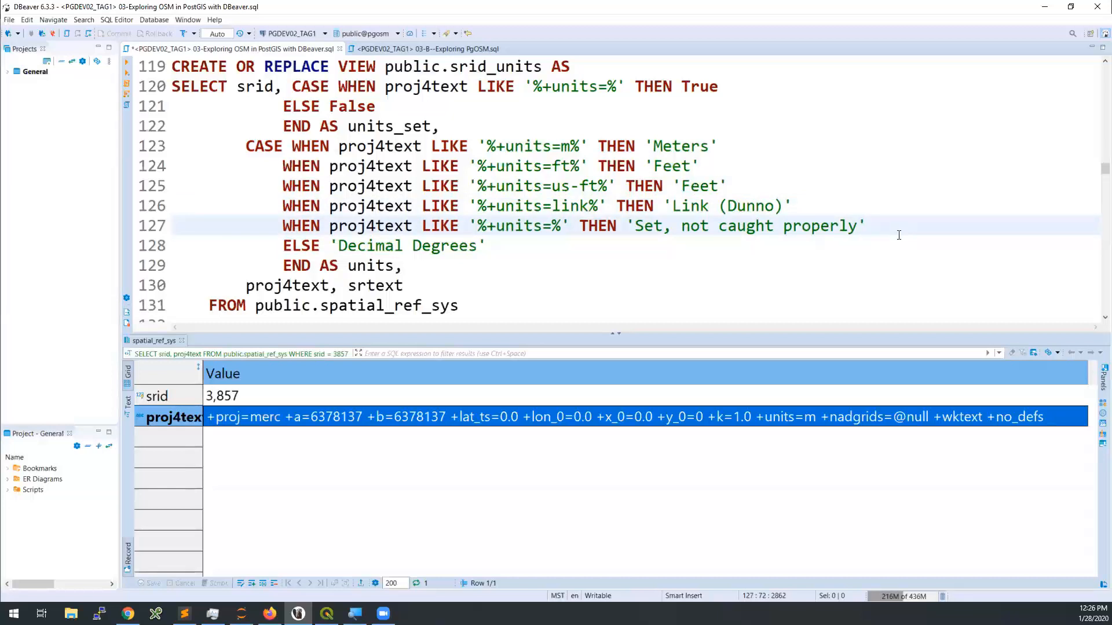
{"action": "left_click_drag", "start_coordinate": [488, 247], "coordinate": [302, 254]}
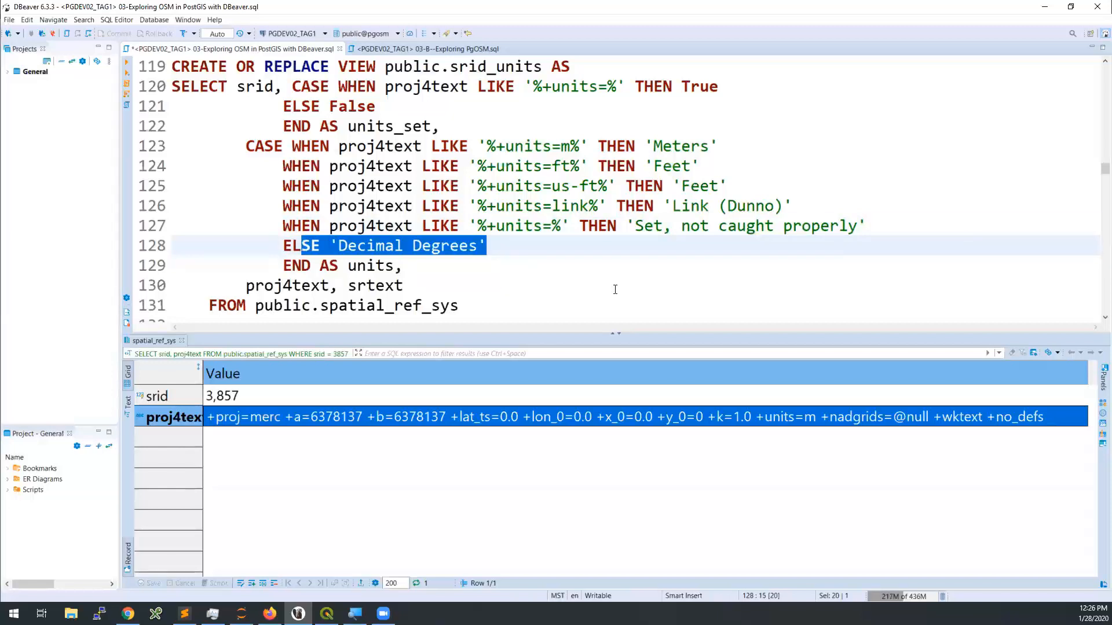
Run the CREATE OR REPLACE VIEW statement to create public.srid_units, and highlight the view's name.
{"action": "left_click", "coordinate": [486, 204]}
{"action": "key", "text": "ctrl+Return"}
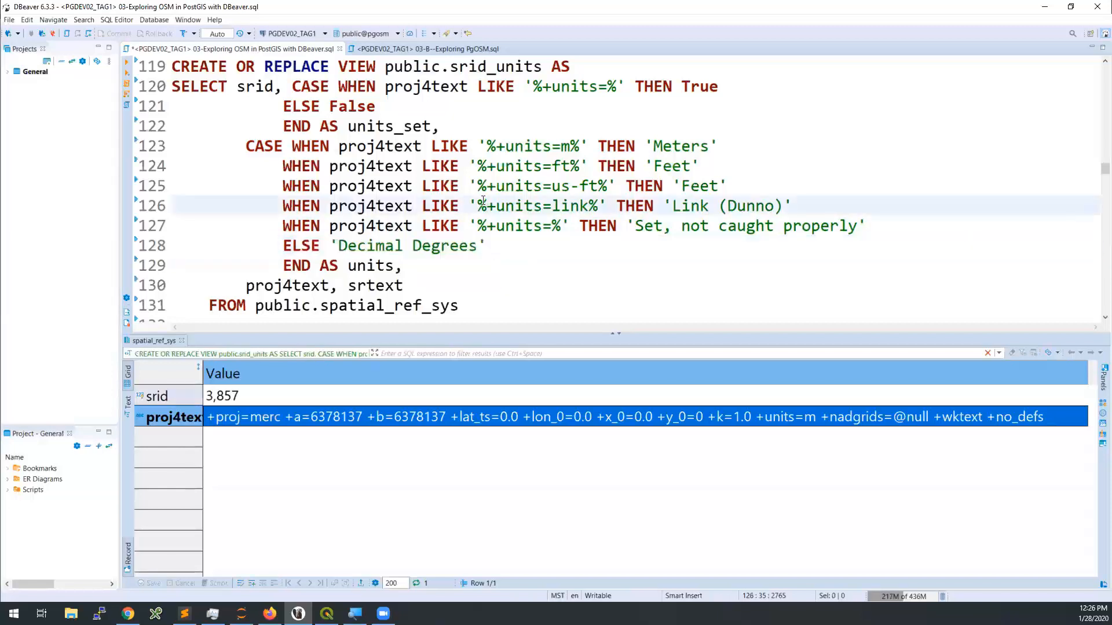
{"action": "double_click", "coordinate": [496, 66]}
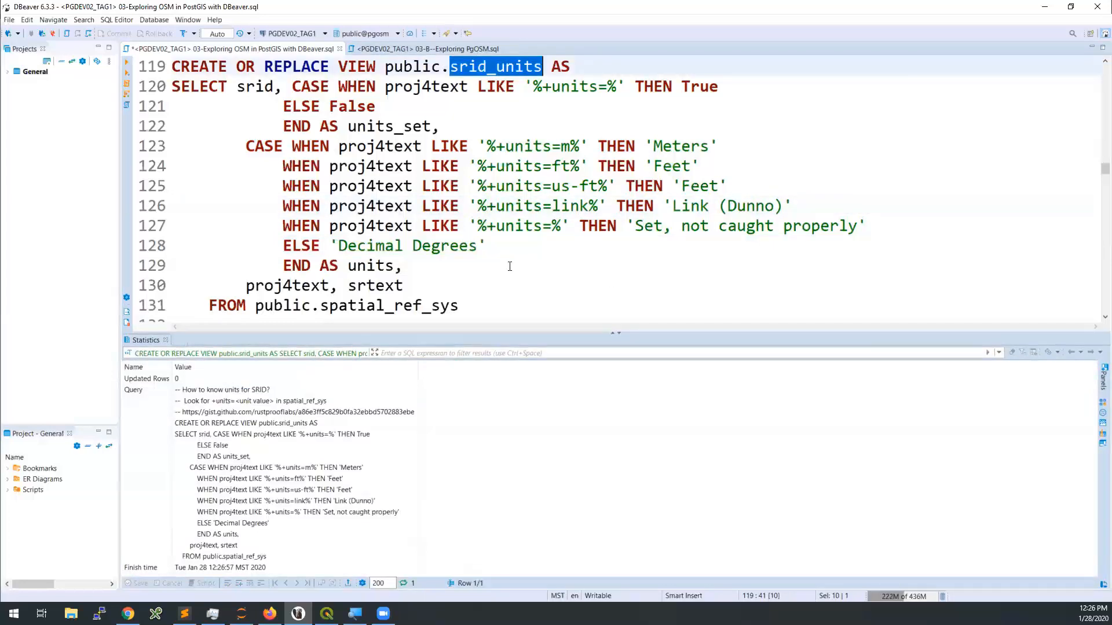
Run the query counting public.srid_units rows grouped by units, and check the count for Meters.
{"action": "scroll", "coordinate": [492, 249], "scroll_direction": "down", "scroll_amount": 5}
{"action": "left_click", "coordinate": [347, 198]}
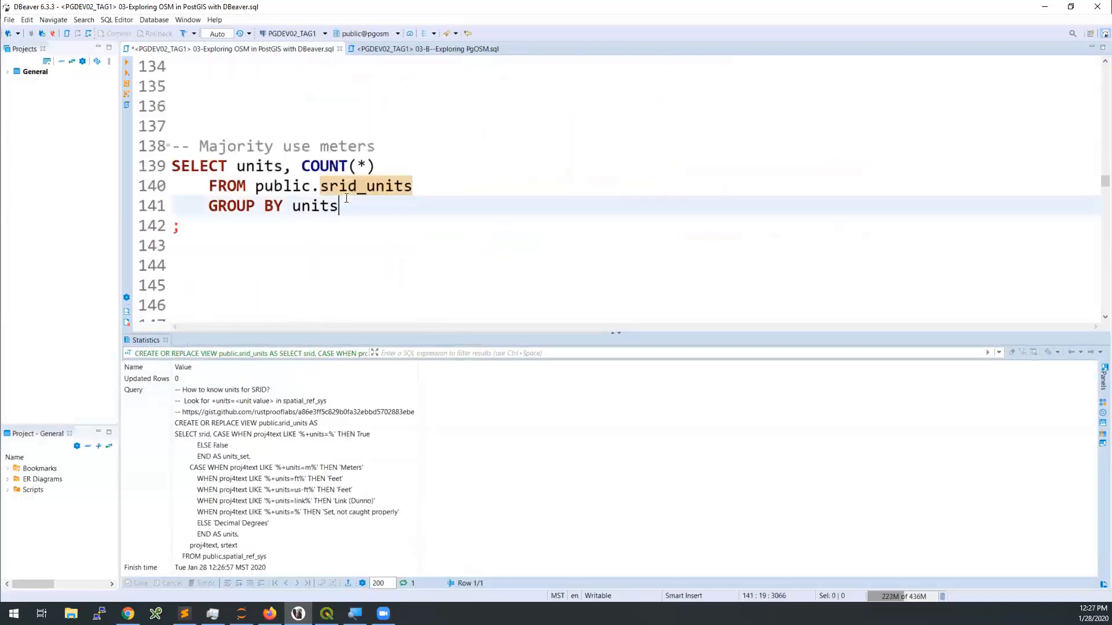
{"action": "key", "text": "ctrl+Return"}
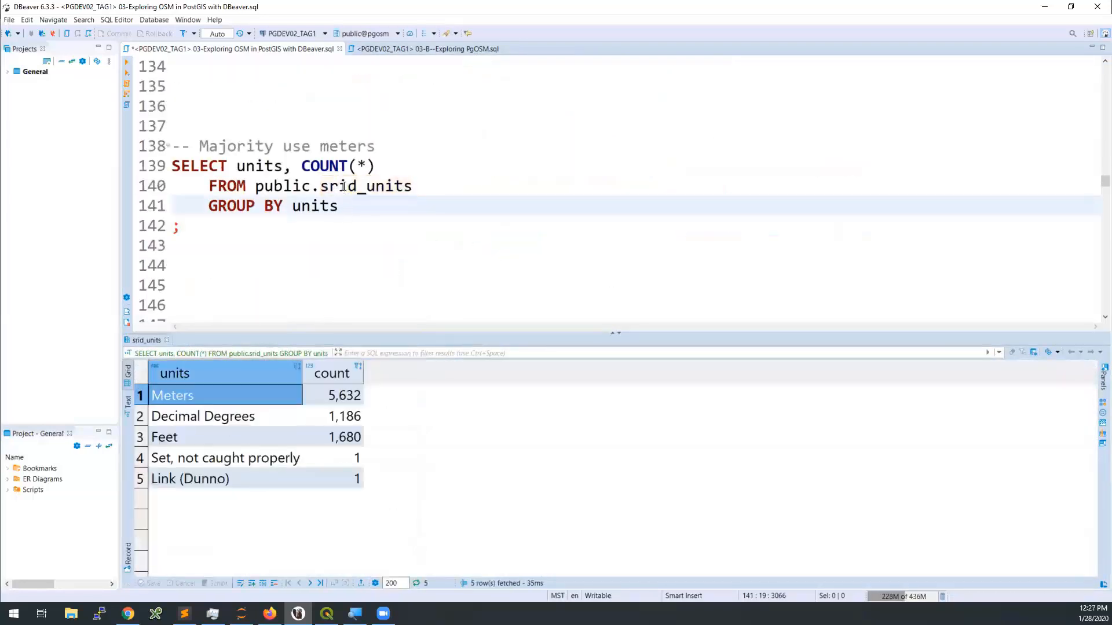
{"action": "scroll", "coordinate": [343, 185], "scroll_direction": "down", "scroll_amount": 1}
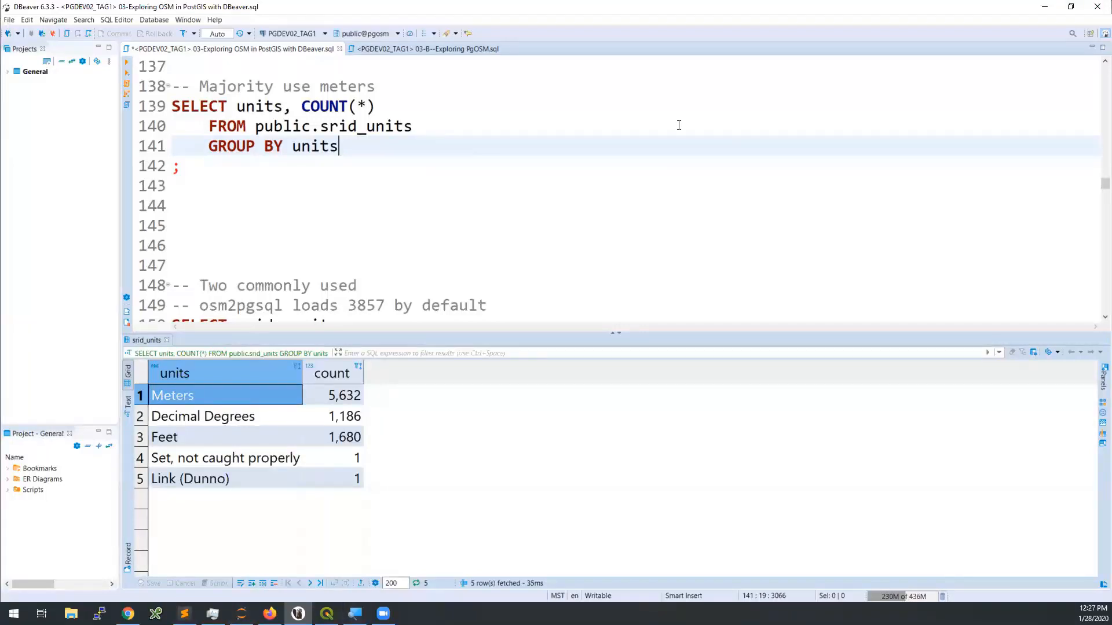
{"action": "left_click", "coordinate": [347, 398]}
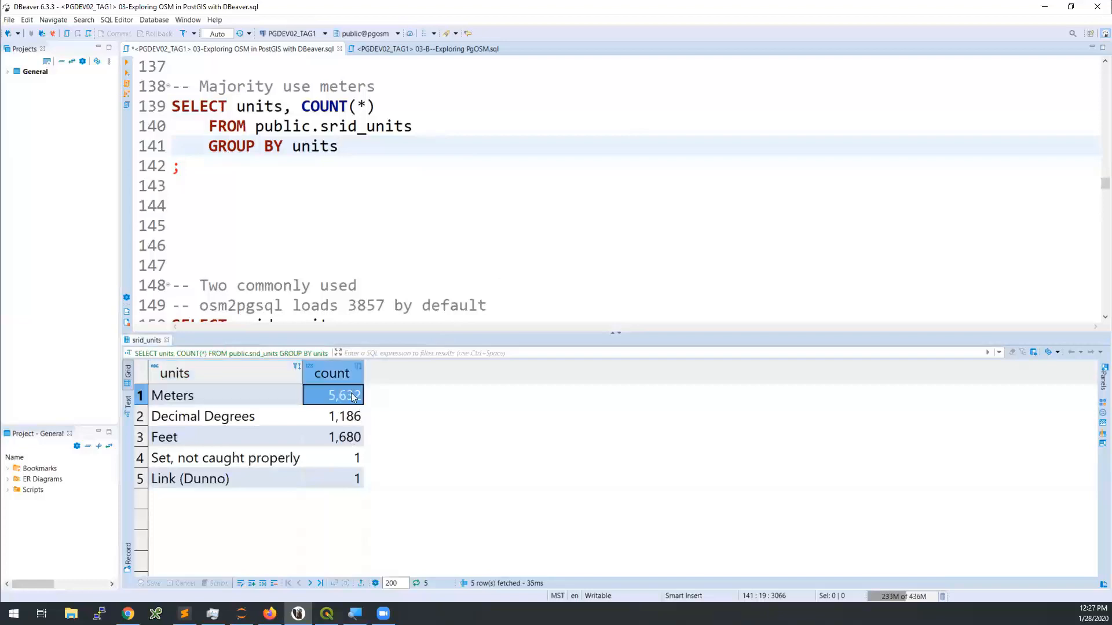
Run the query selecting srid and units from public.srid_units for SRIDs 3857 and 4326.
{"action": "scroll", "coordinate": [417, 175], "scroll_direction": "down", "scroll_amount": 3}
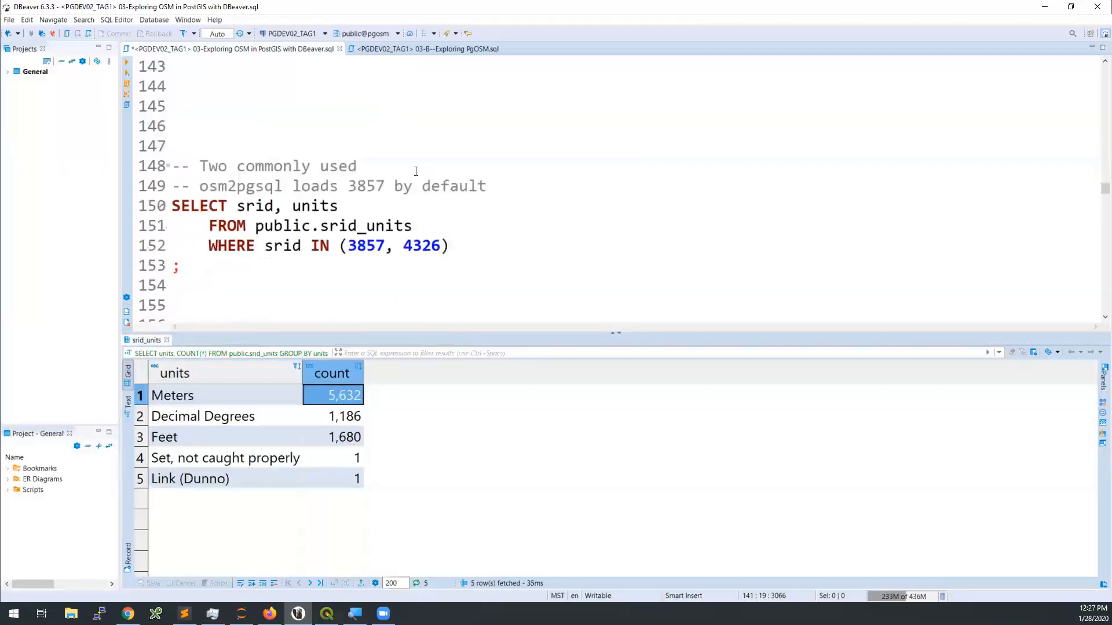
{"action": "left_click", "coordinate": [414, 172]}
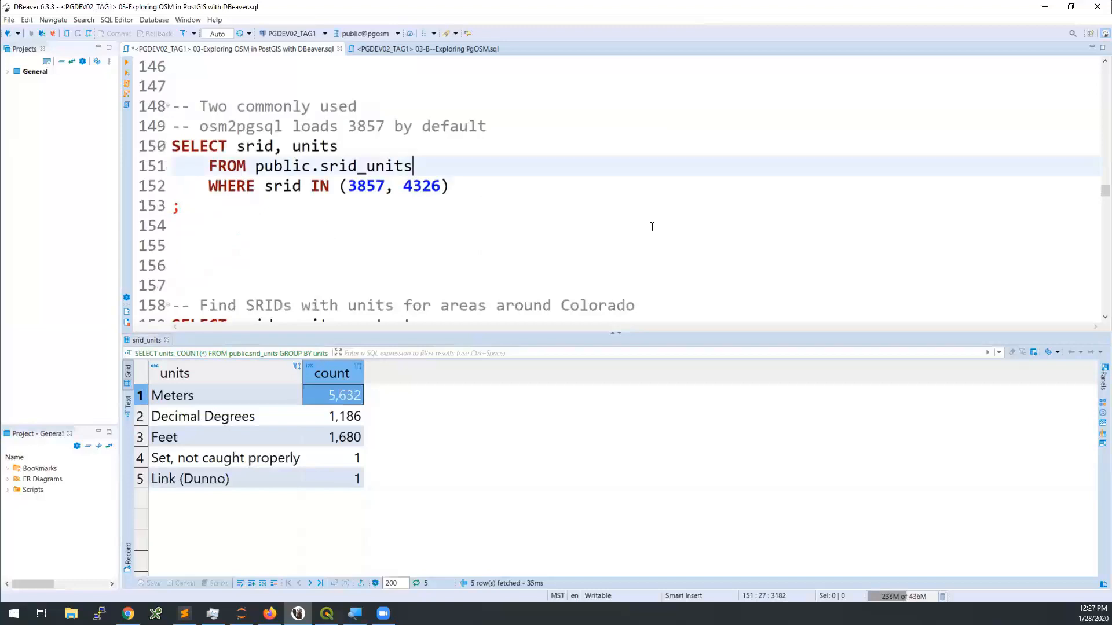
{"action": "key", "text": "ctrl+Return"}
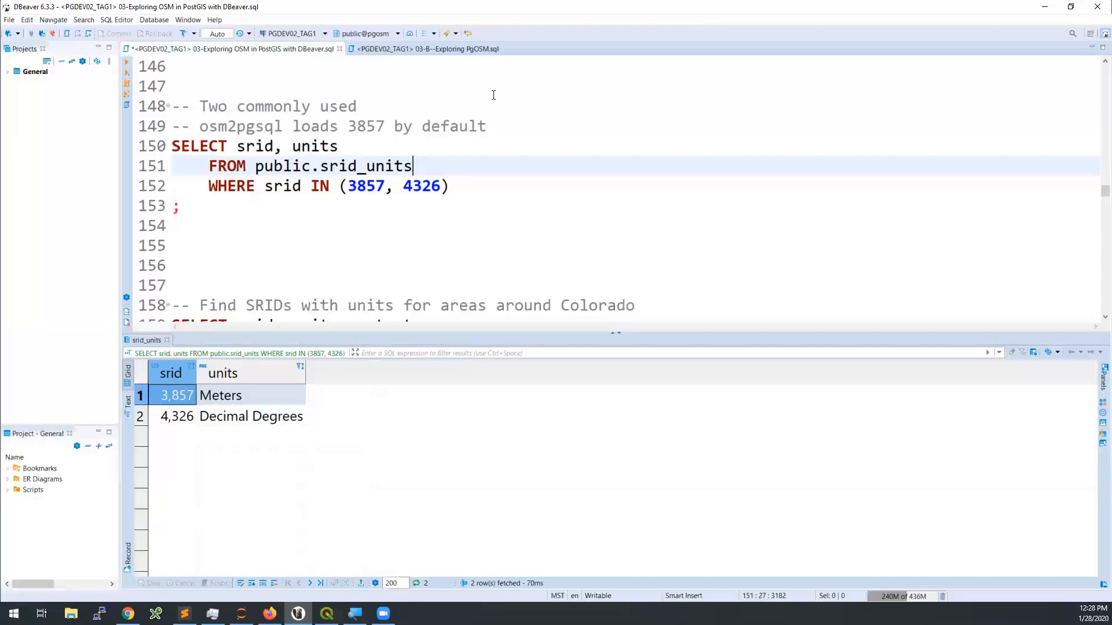
Run the query finding non-deprecated SRIDs whose srtext mentions Colorado, and enlarge the results area to show more rows.
{"action": "scroll", "coordinate": [553, 153], "scroll_direction": "down", "scroll_amount": 3}
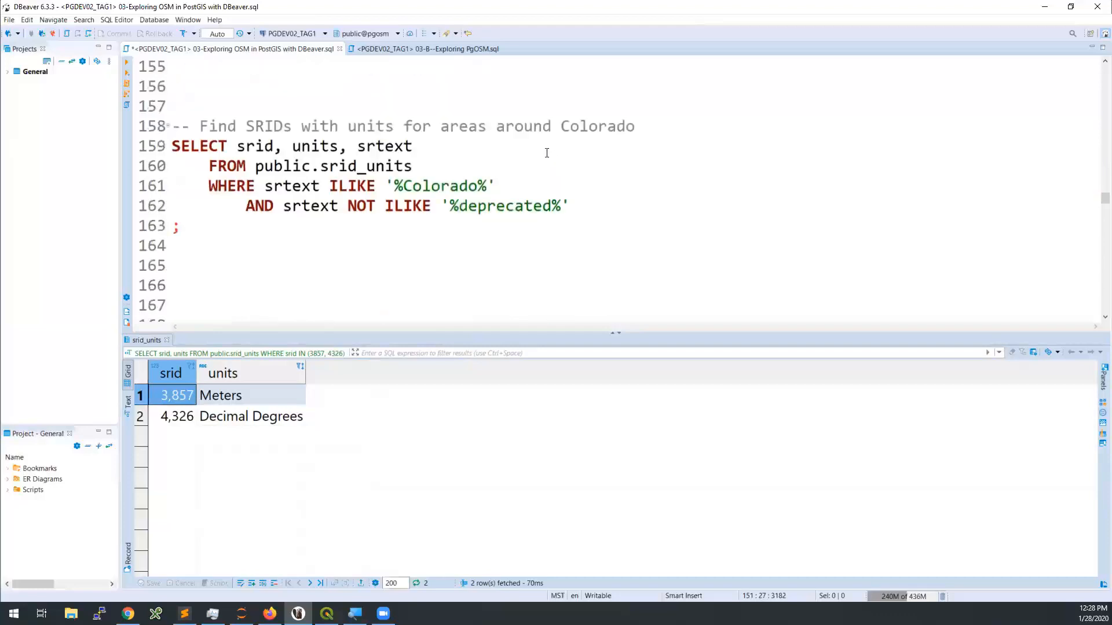
{"action": "left_click", "coordinate": [491, 148]}
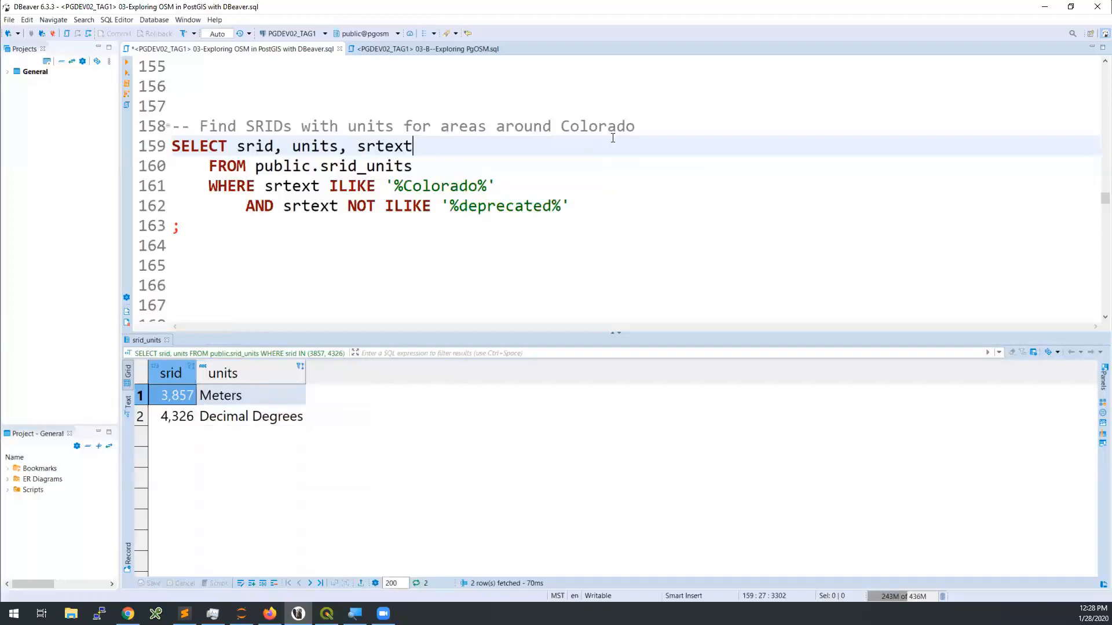
{"action": "key", "text": "ctrl+Return"}
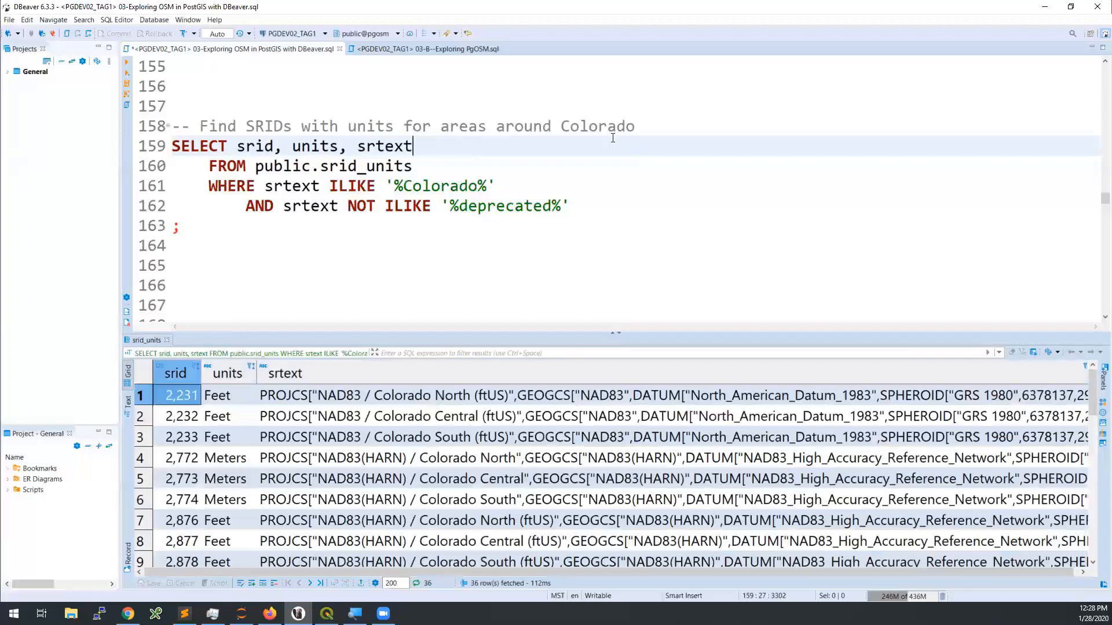
{"action": "left_click_drag", "start_coordinate": [479, 333], "coordinate": [475, 269]}
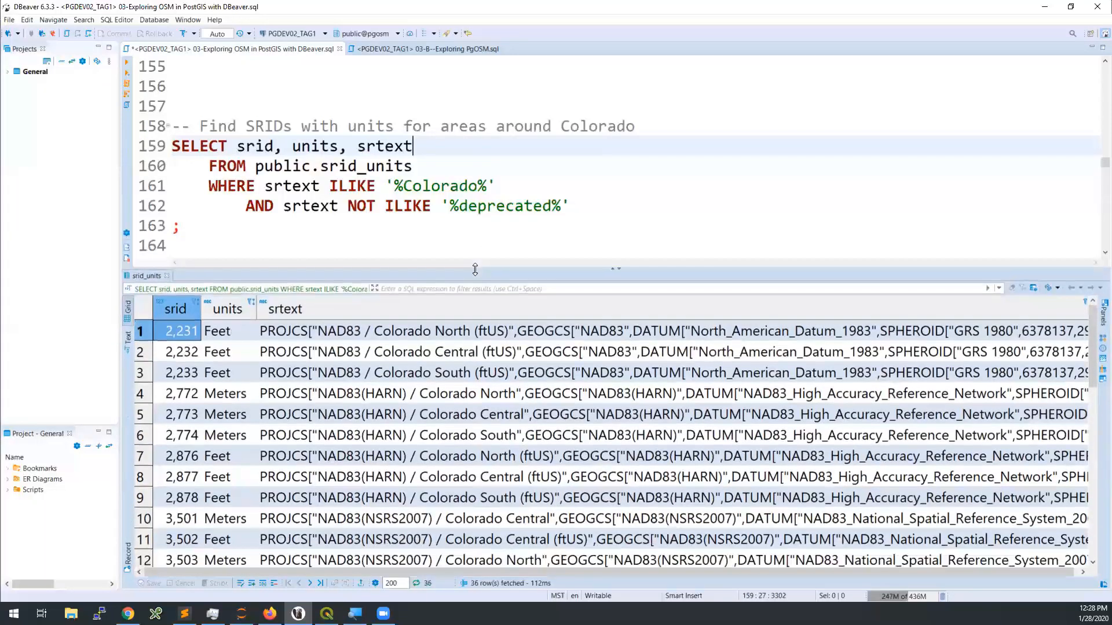
Examine the query's ILIKE '%Colorado%' and NOT ILIKE '%deprecated%' filters on srtext alongside the returned rows.
{"action": "double_click", "coordinate": [361, 184]}
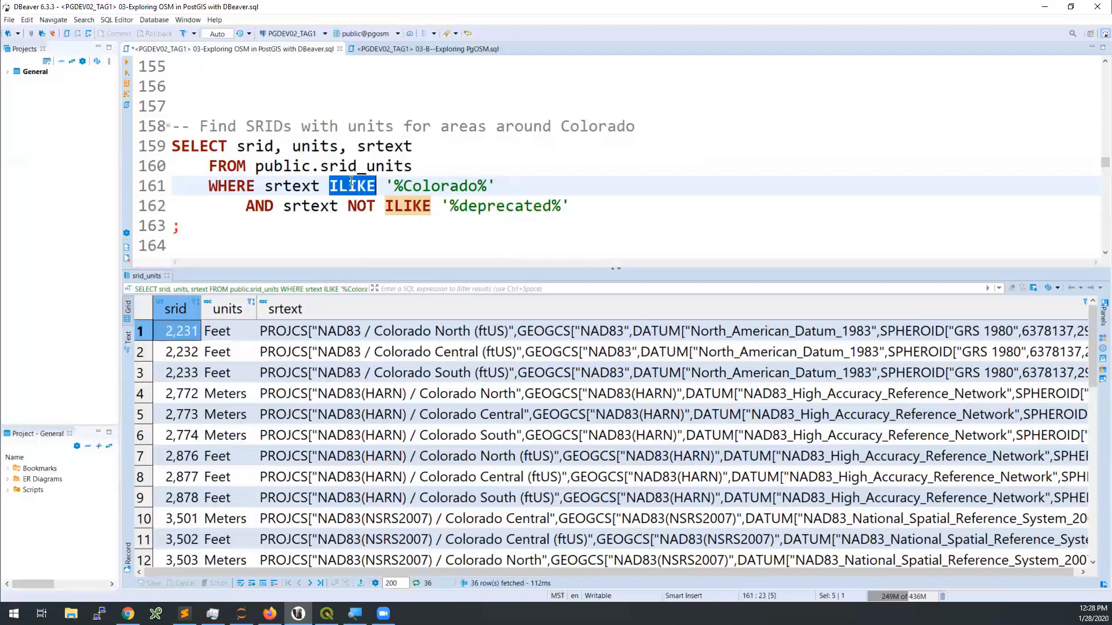
{"action": "double_click", "coordinate": [434, 186]}
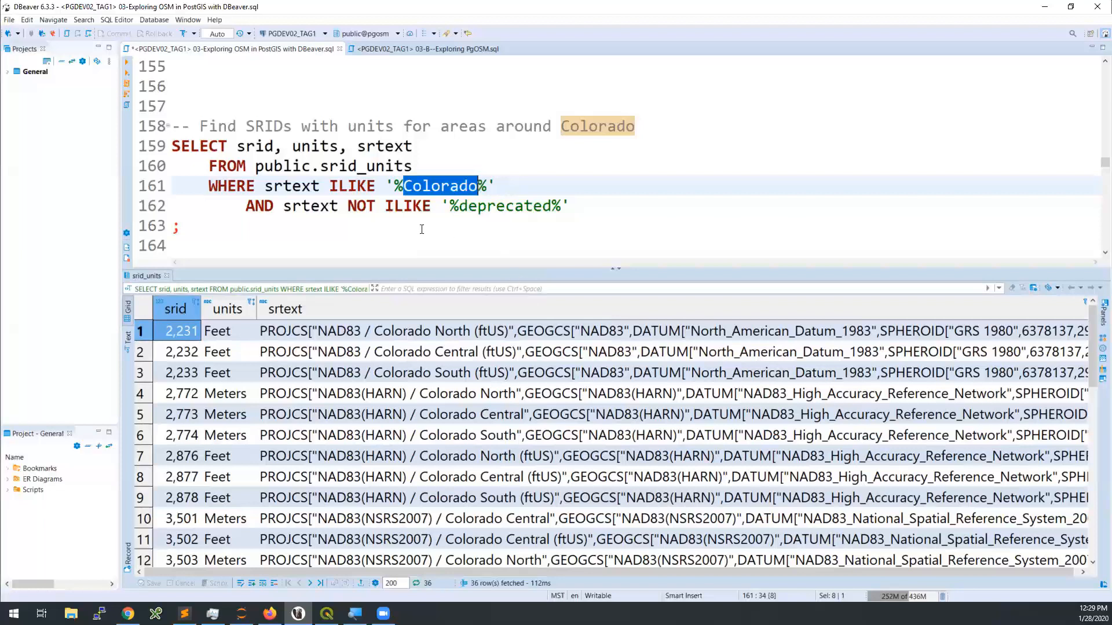
{"action": "left_click", "coordinate": [524, 205]}
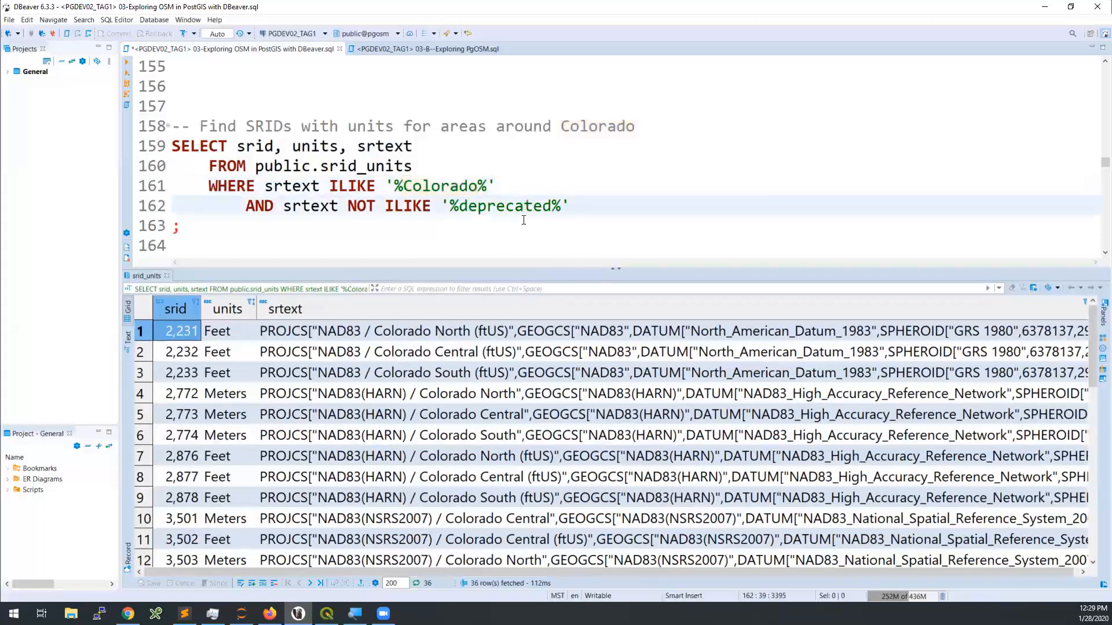
{"action": "double_click", "coordinate": [523, 207]}
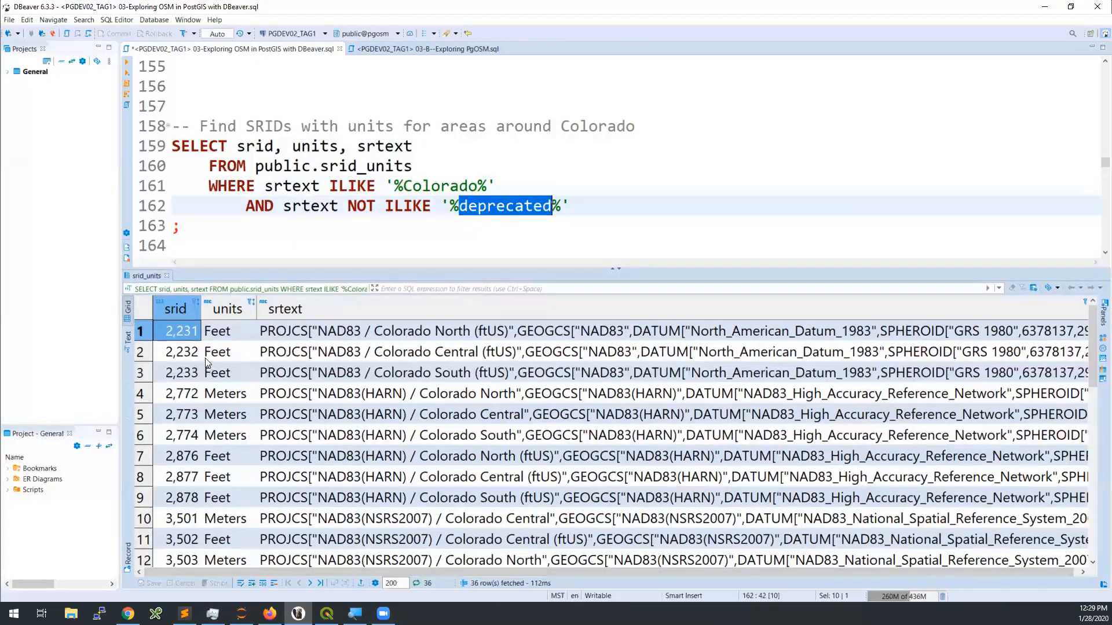
{"action": "left_click", "coordinate": [385, 187]}
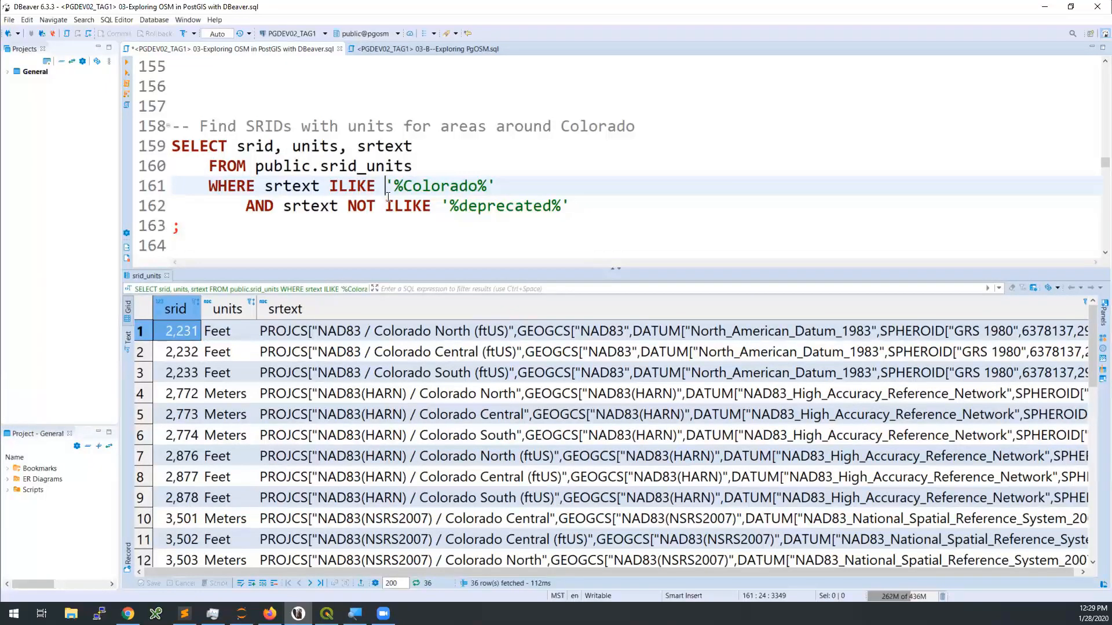
Show the whole Golden road length query with way_length_m and way_length_km, enlarging the editor to fit it.
{"action": "scroll", "coordinate": [428, 180], "scroll_direction": "down", "scroll_amount": 2}
{"action": "scroll", "coordinate": [429, 180], "scroll_direction": "down", "scroll_amount": 1}
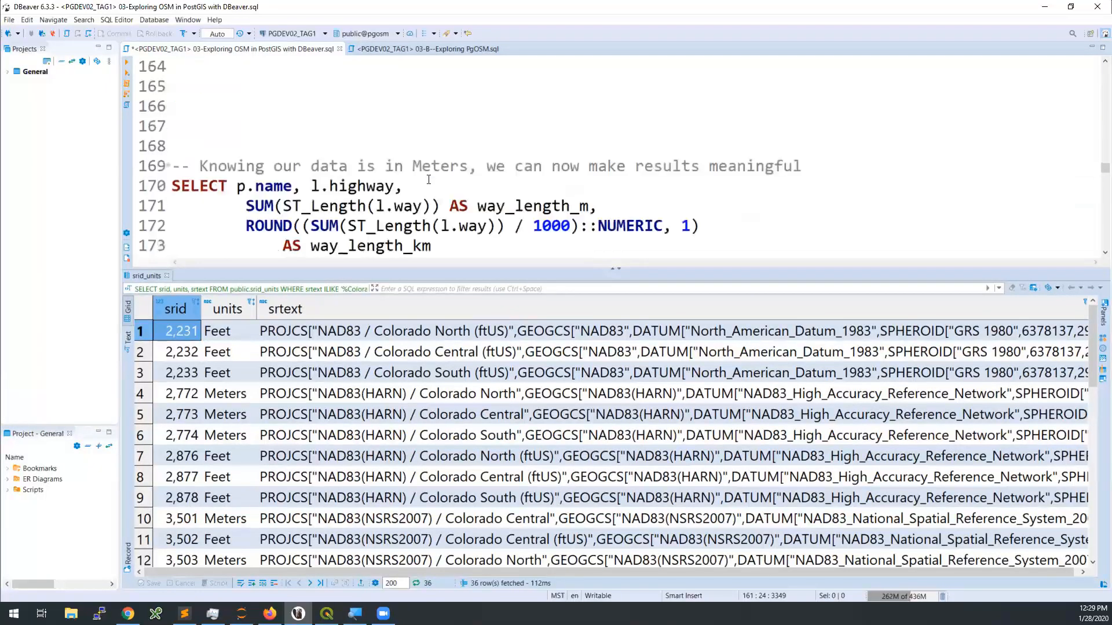
{"action": "scroll", "coordinate": [429, 178], "scroll_direction": "down", "scroll_amount": 1}
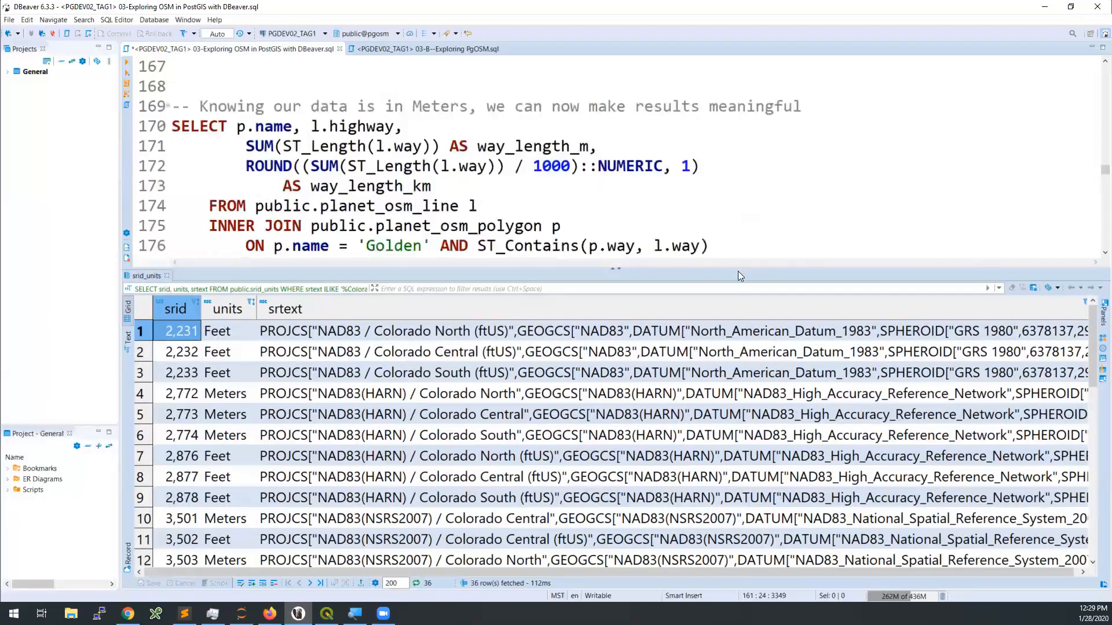
{"action": "left_click_drag", "start_coordinate": [737, 270], "coordinate": [733, 346]}
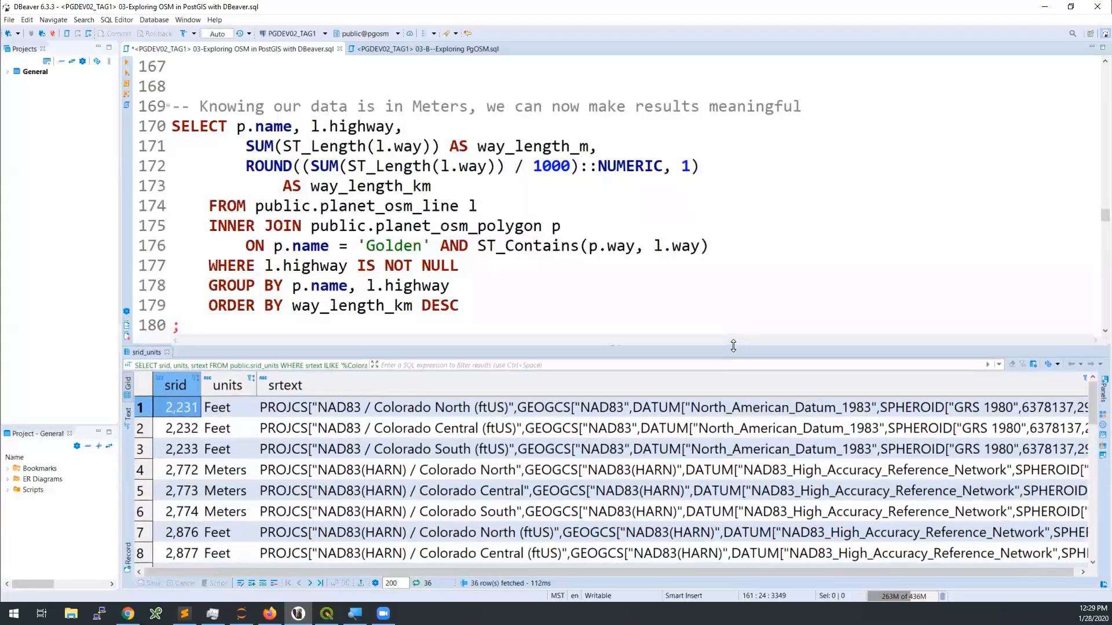
Run the Golden road length query that returns way_length_m and the rounded way_length_km for each highway type.
{"action": "left_click", "coordinate": [1105, 331]}
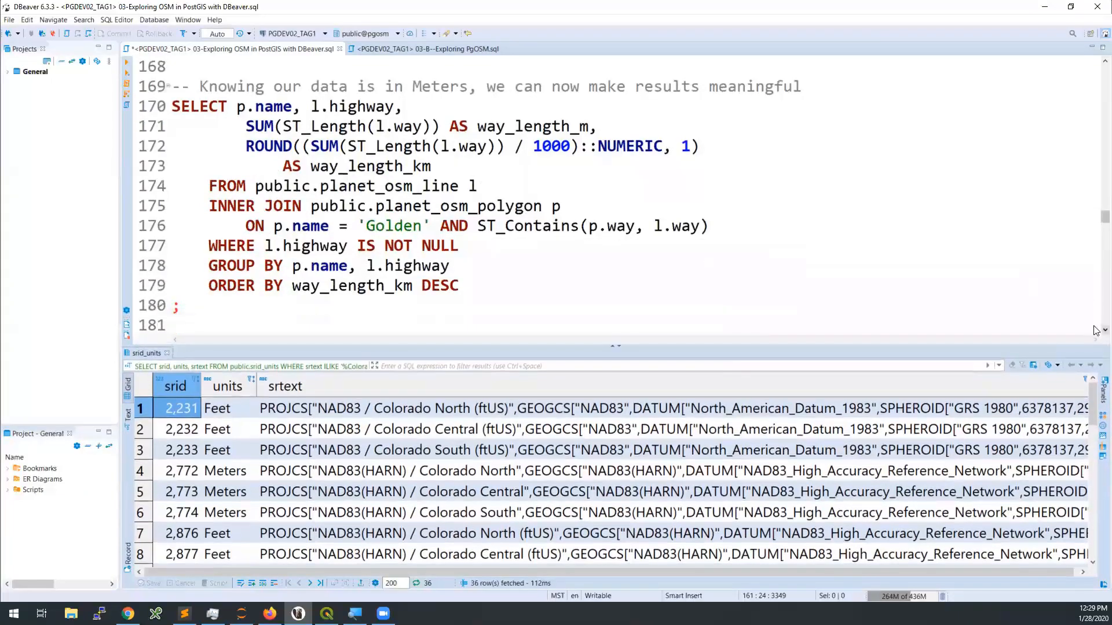
{"action": "left_click", "coordinate": [547, 166]}
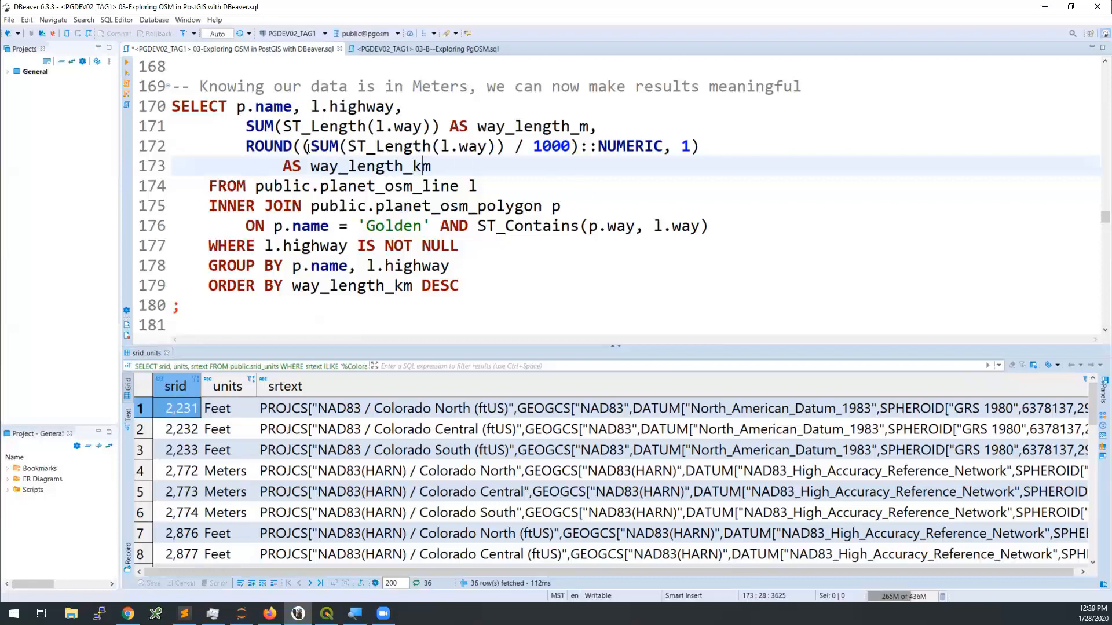
{"action": "double_click", "coordinate": [268, 146]}
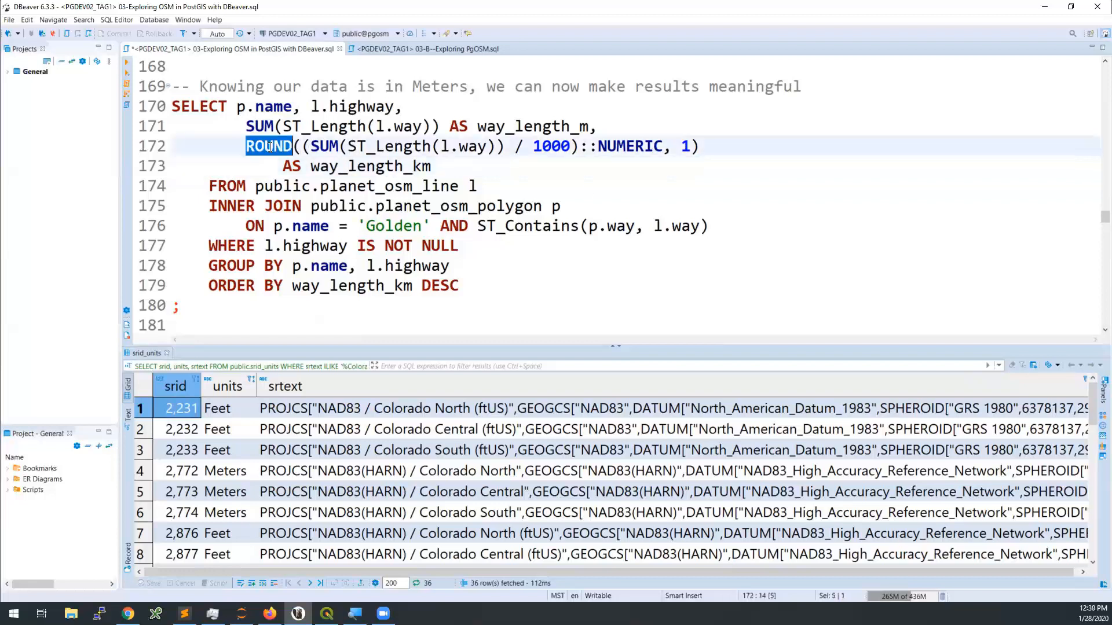
{"action": "left_click", "coordinate": [559, 146]}
{"action": "key", "text": "ctrl+Return"}
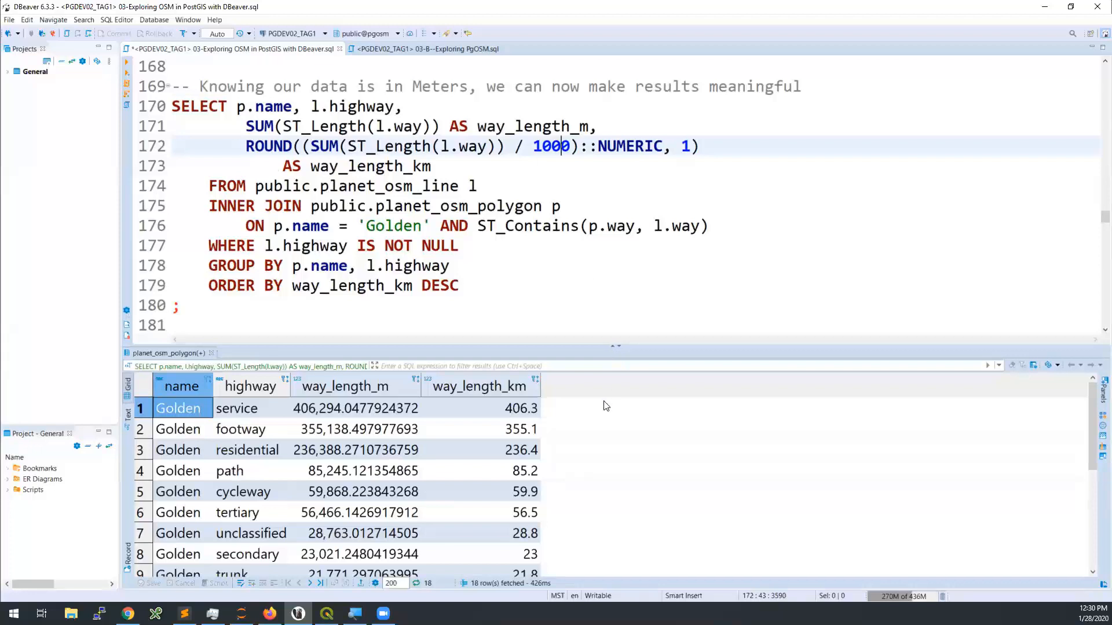
Enlarge the results area and compare the meter and kilometre lengths, picking out the footway, path and cycleway kilometre values.
{"action": "left_click", "coordinate": [530, 408]}
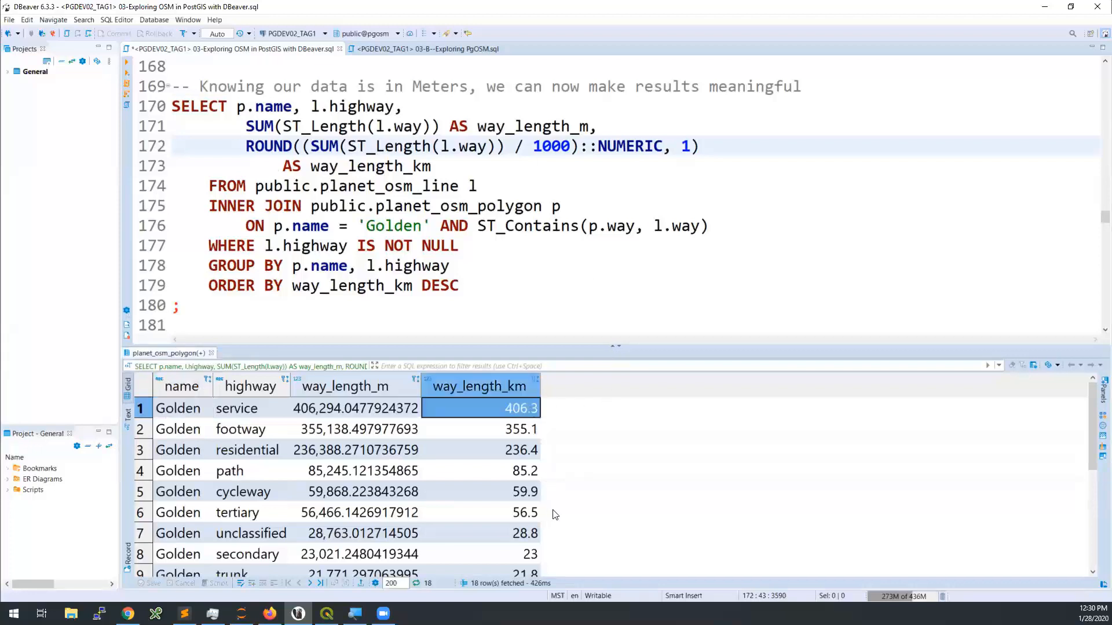
{"action": "left_click_drag", "start_coordinate": [662, 341], "coordinate": [662, 321]}
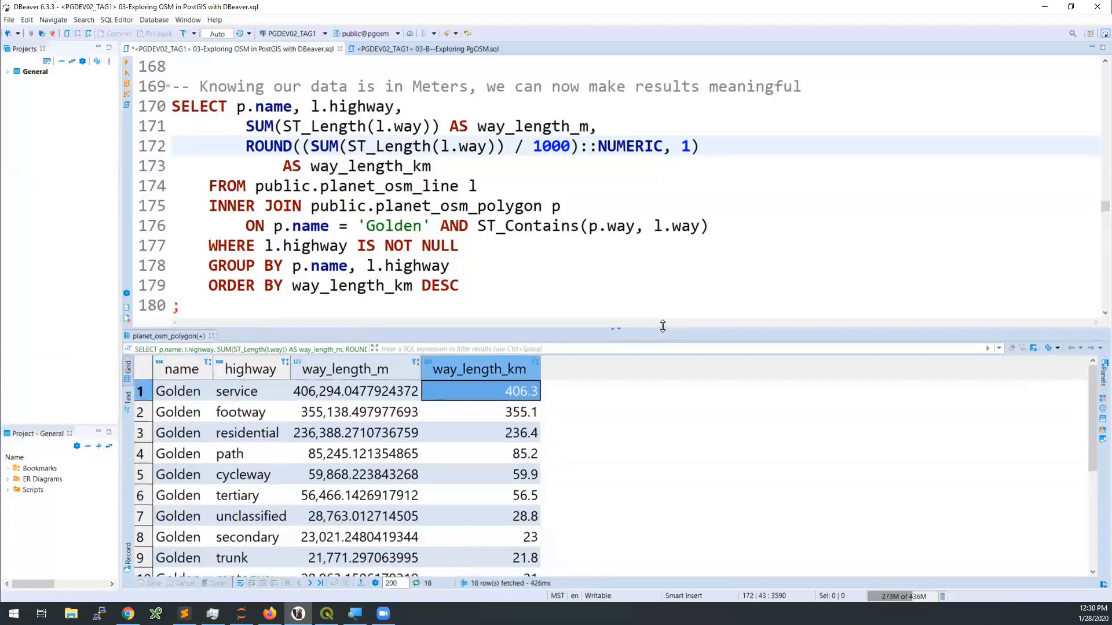
{"action": "left_click", "coordinate": [330, 387]}
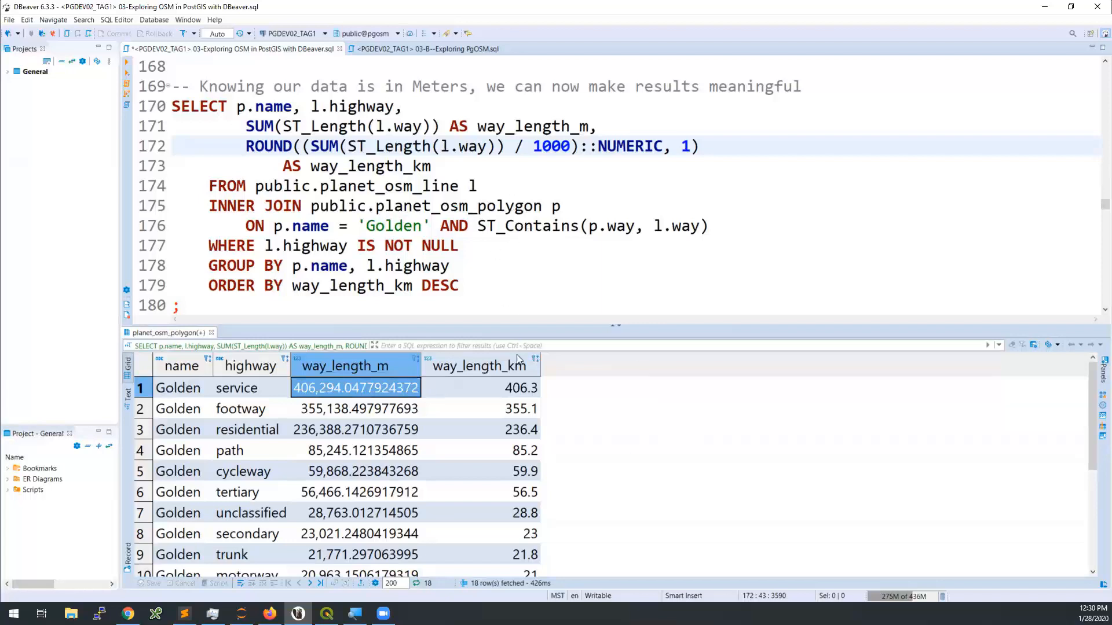
{"action": "left_click", "coordinate": [521, 384]}
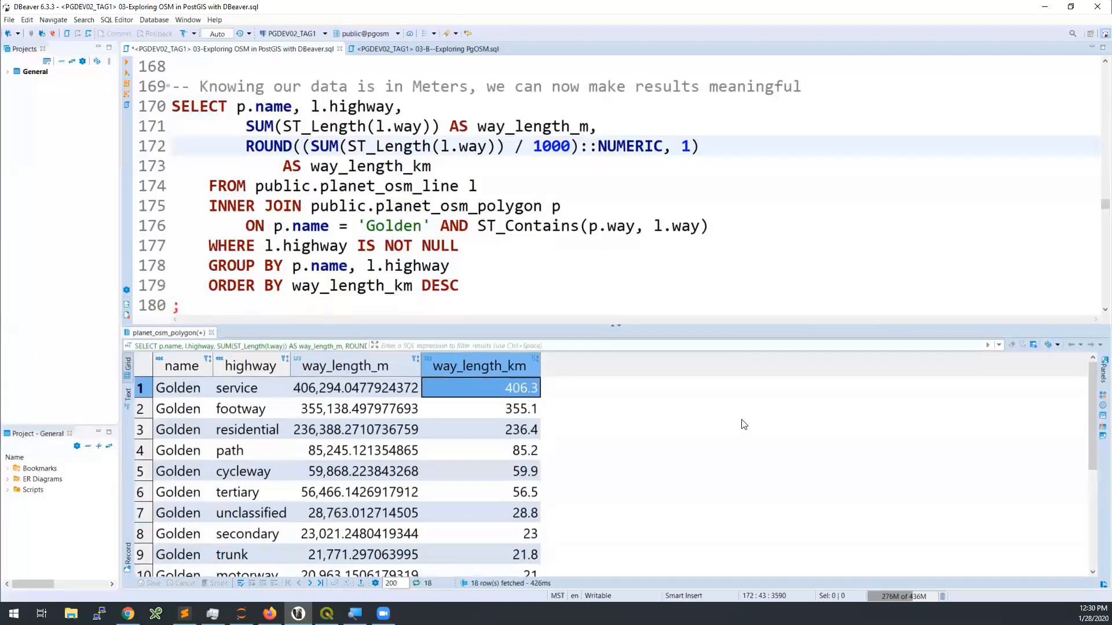
{"action": "left_click", "coordinate": [523, 414]}
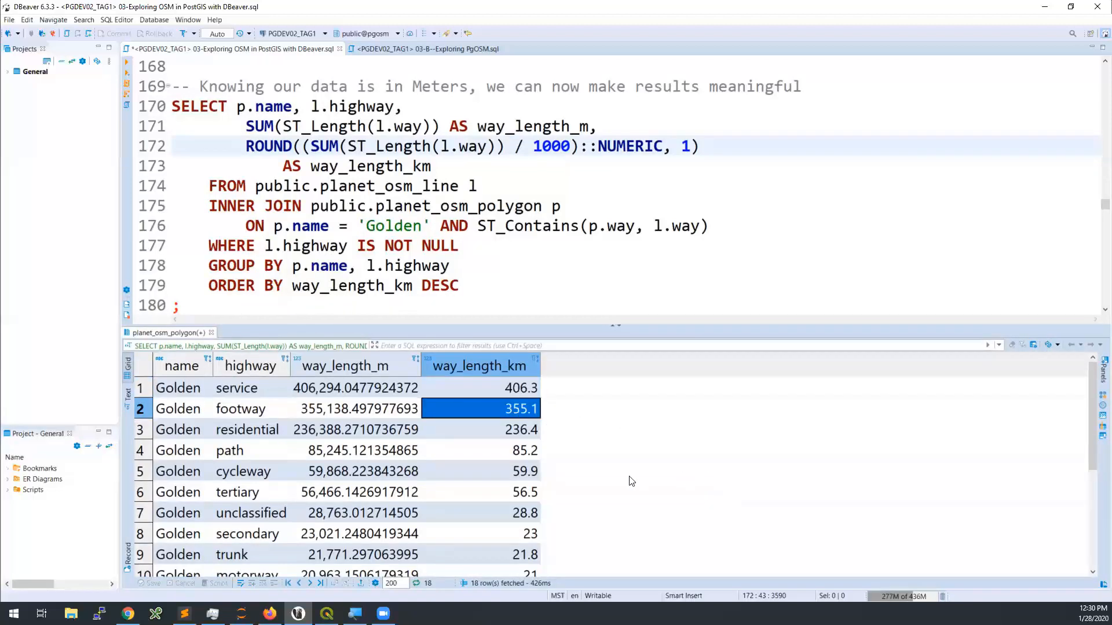
{"action": "left_click", "coordinate": [521, 457], "text": "ctrl"}
{"action": "left_click", "coordinate": [510, 470], "text": "ctrl"}
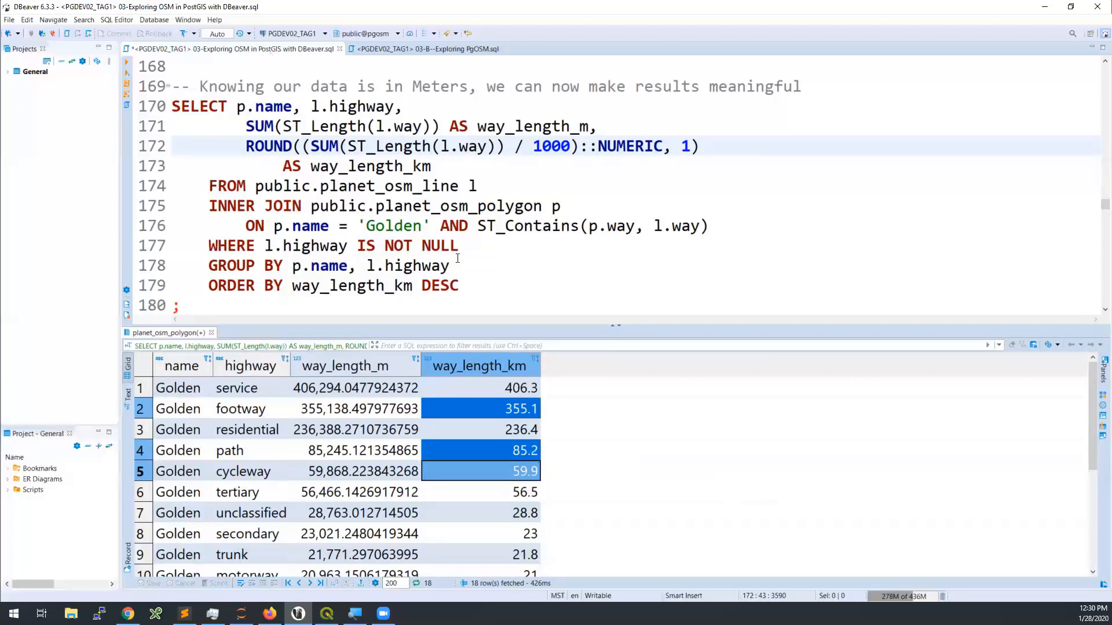
Run the dd.functions query listing public PostGIS st_ functions that take a geometry argument.
{"action": "left_click", "coordinate": [469, 227]}
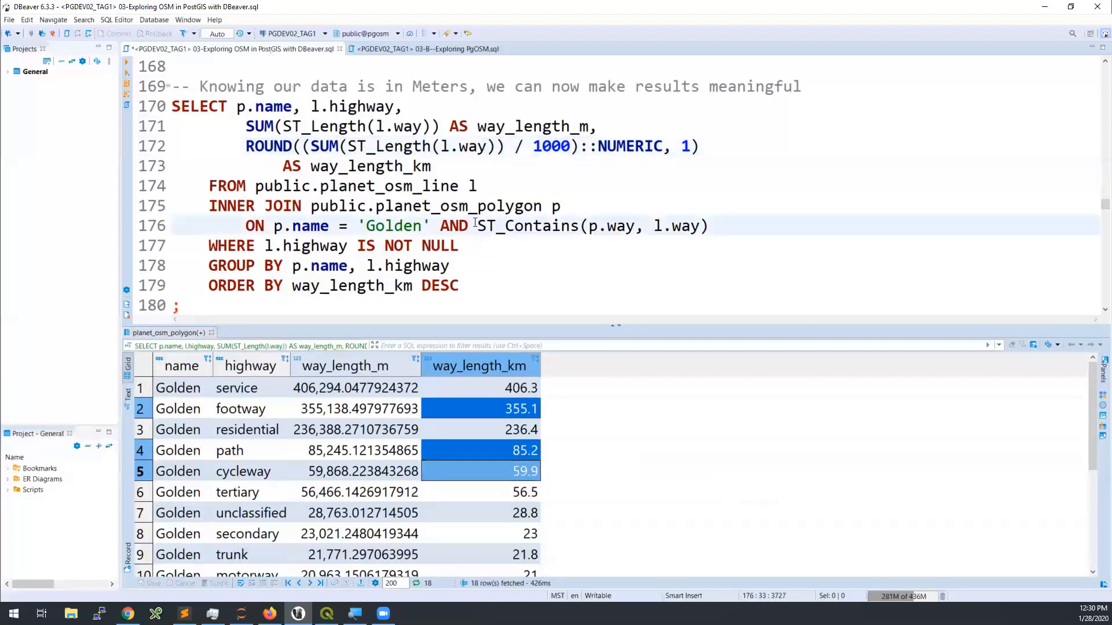
{"action": "scroll", "coordinate": [648, 65], "scroll_direction": "down", "scroll_amount": 2}
{"action": "scroll", "coordinate": [652, 145], "scroll_direction": "down", "scroll_amount": 4}
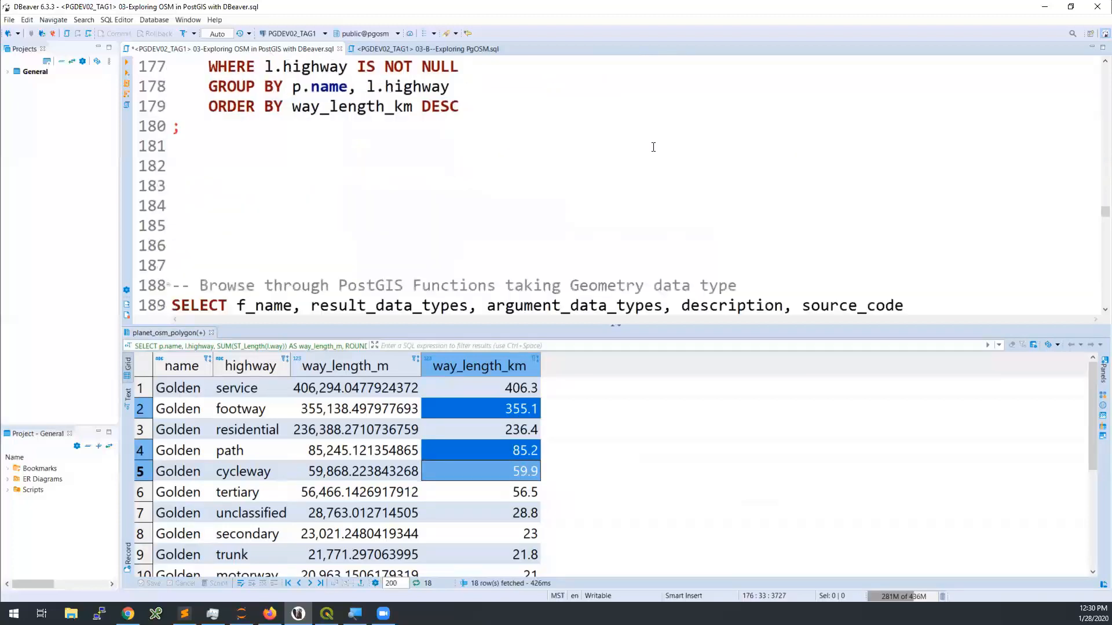
{"action": "left_click", "coordinate": [509, 139]}
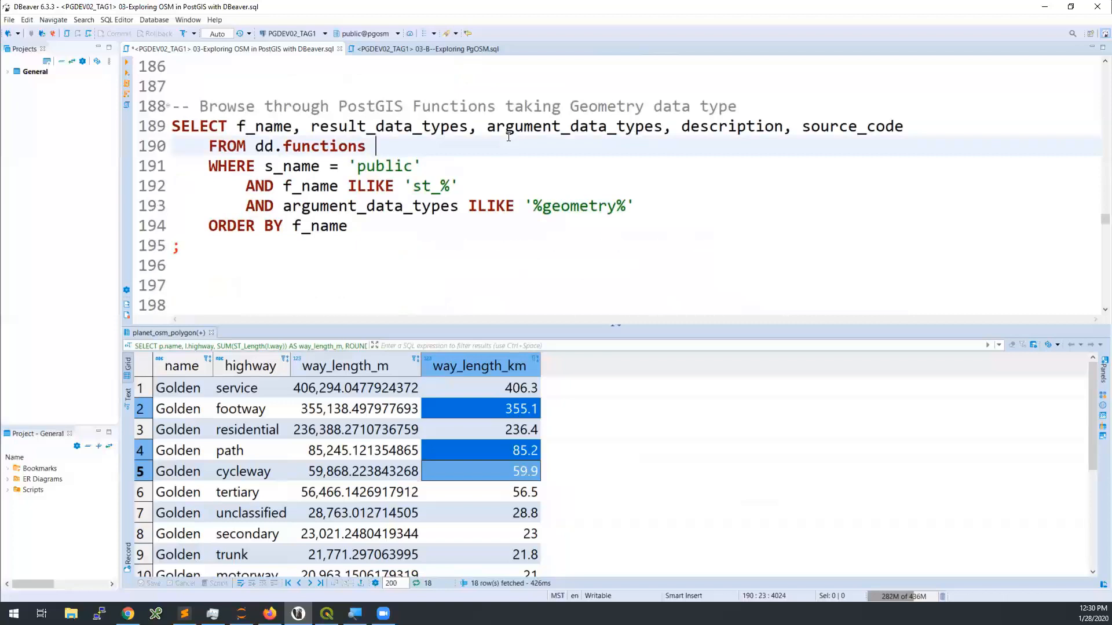
{"action": "key", "text": "ctrl+Return"}
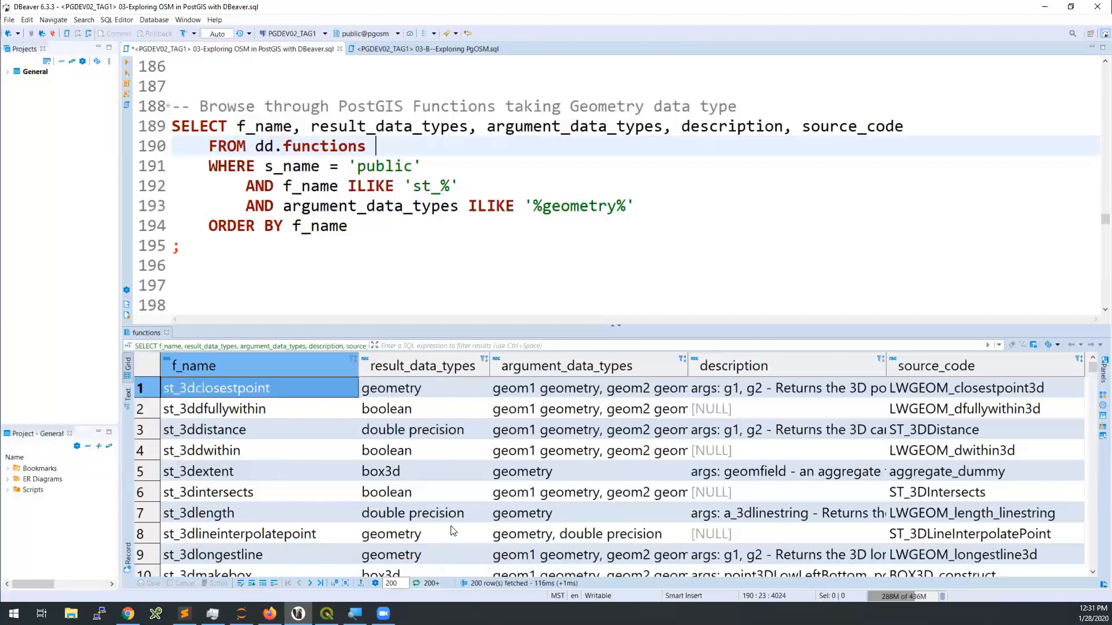
Widen the description column in the function results and browse further down the rows.
{"action": "scroll", "coordinate": [789, 519], "scroll_direction": "down", "scroll_amount": 1}
{"action": "left_click", "coordinate": [789, 515]}
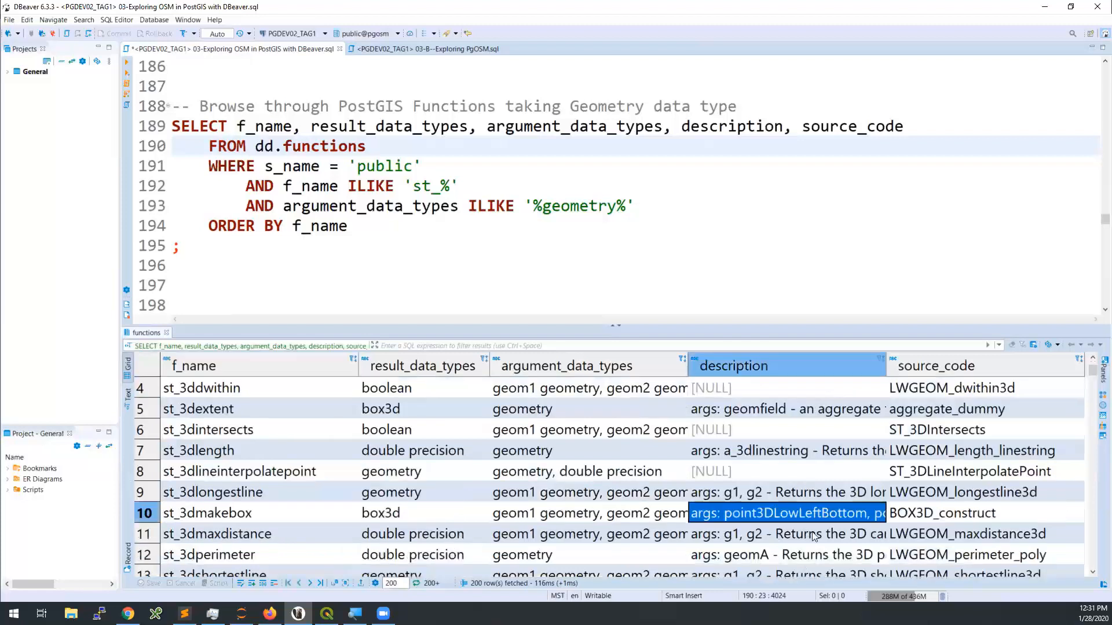
{"action": "left_click", "coordinate": [890, 372]}
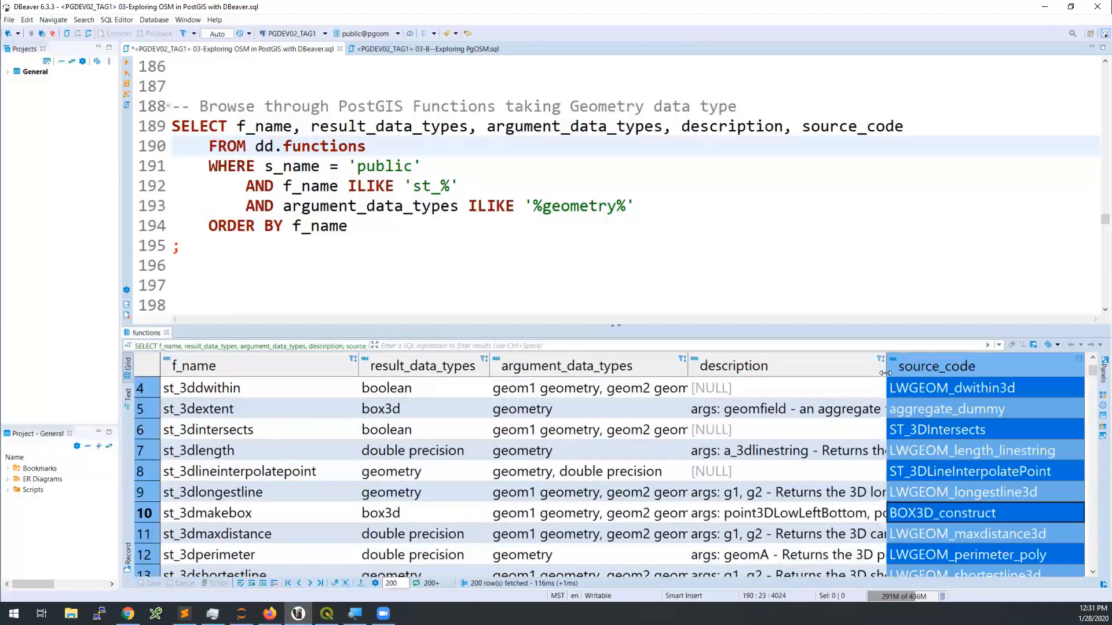
{"action": "left_click_drag", "start_coordinate": [886, 371], "coordinate": [1007, 372]}
{"action": "left_click", "coordinate": [921, 491]}
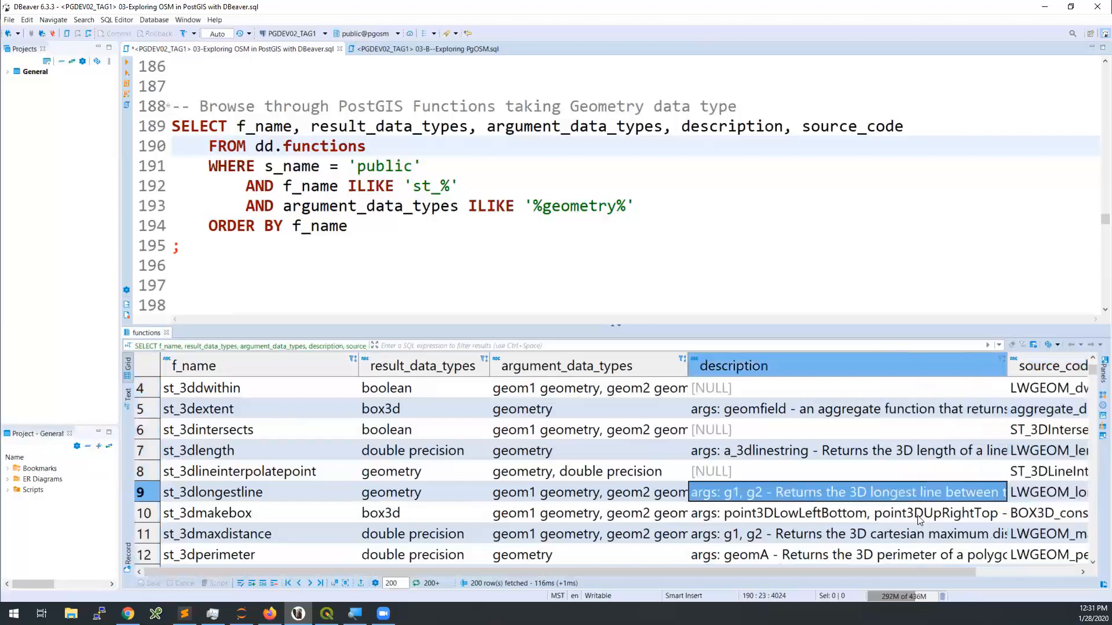
{"action": "scroll", "coordinate": [918, 517], "scroll_direction": "down", "scroll_amount": 6}
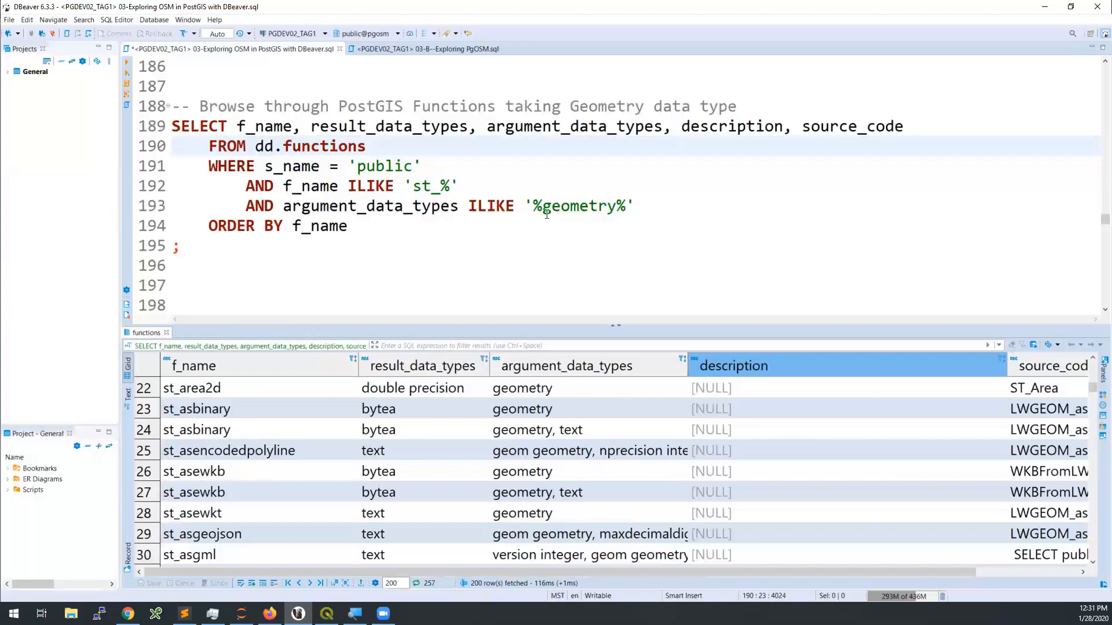
Examine the '%geometry%' and 'st_%' filters in the query, and locate the st_buffer function among the returned rows.
{"action": "double_click", "coordinate": [597, 207]}
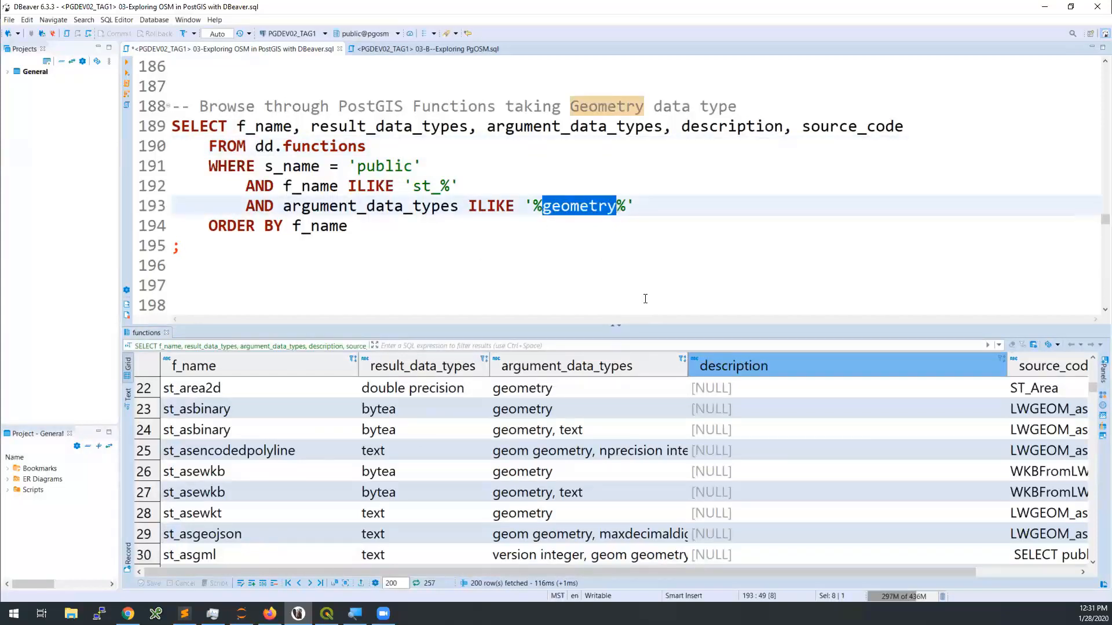
{"action": "left_click_drag", "start_coordinate": [459, 186], "coordinate": [396, 187]}
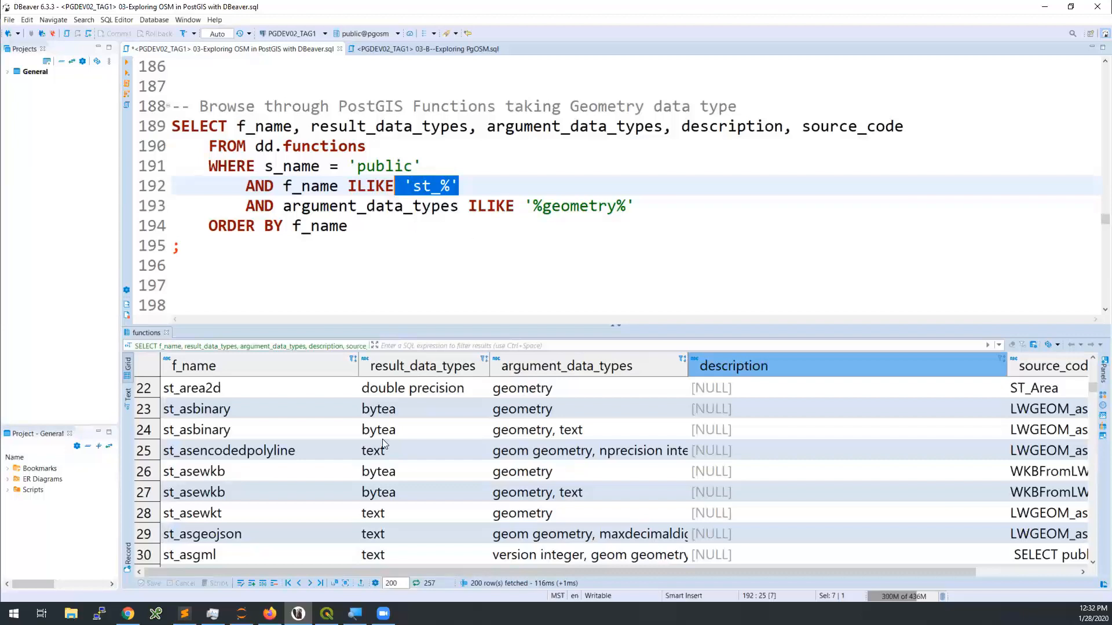
{"action": "scroll", "coordinate": [308, 534], "scroll_direction": "down", "scroll_amount": 6}
{"action": "scroll", "coordinate": [311, 505], "scroll_direction": "down", "scroll_amount": 3}
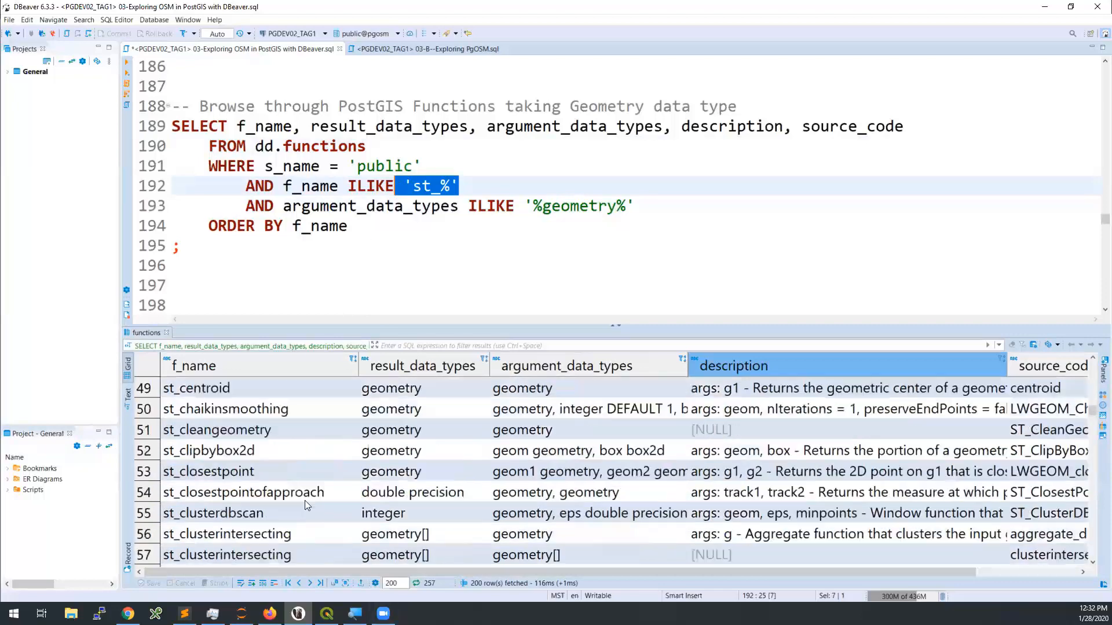
{"action": "scroll", "coordinate": [296, 486], "scroll_direction": "up", "scroll_amount": 1}
{"action": "left_click", "coordinate": [214, 412]}
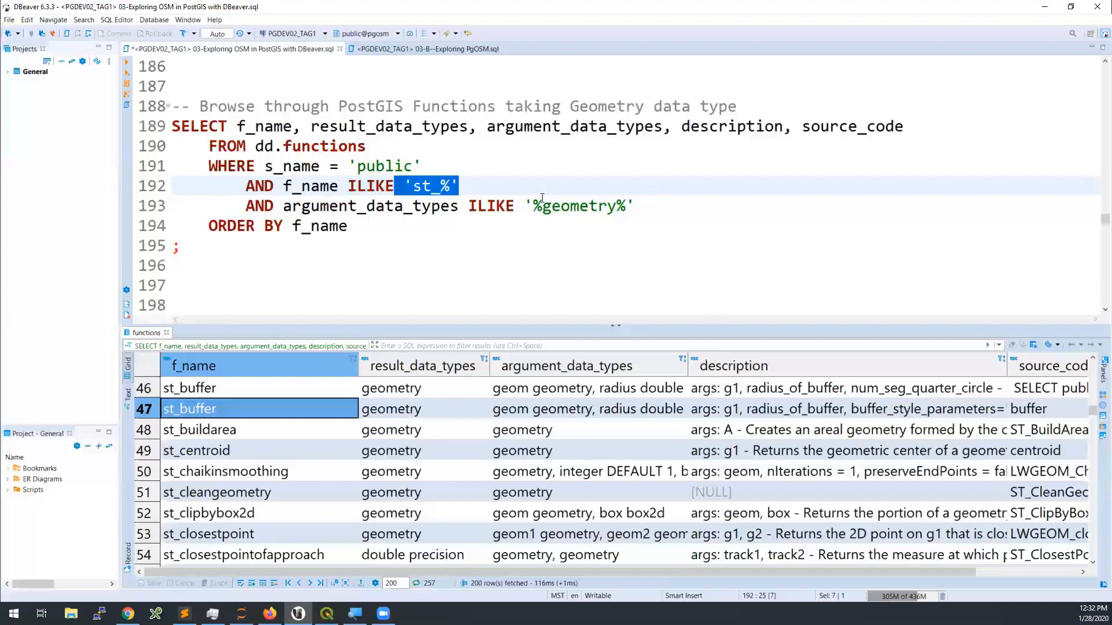
Run the planet_osm_point query for highway = 'crossing' with non-empty HSTORE tags.
{"action": "scroll", "coordinate": [542, 198], "scroll_direction": "down", "scroll_amount": 4}
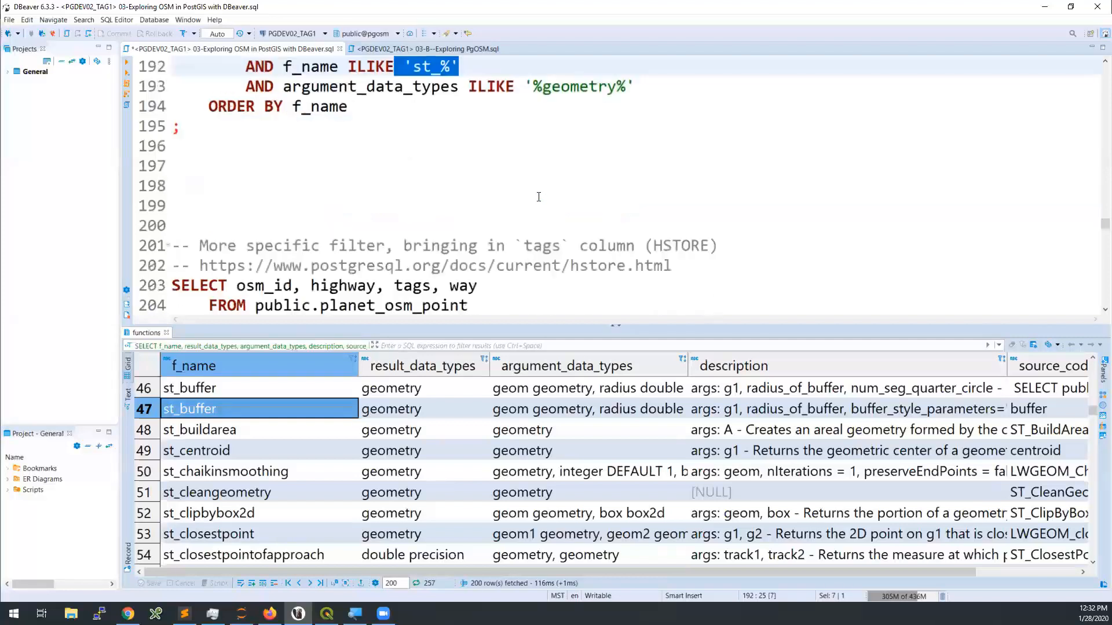
{"action": "left_click", "coordinate": [443, 191]}
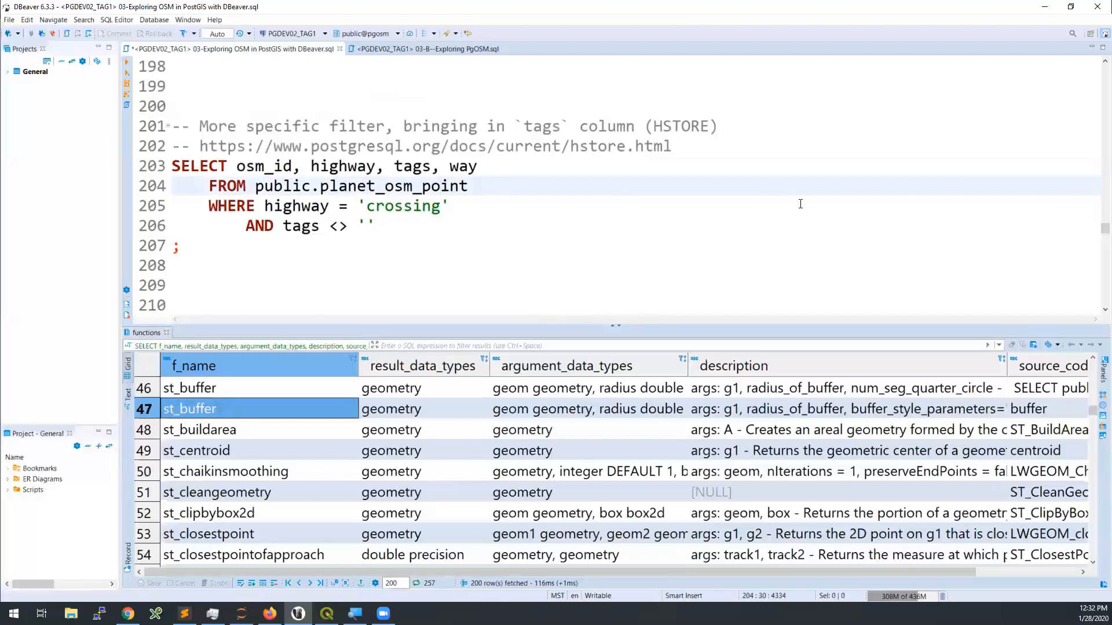
{"action": "key", "text": "ctrl+Return"}
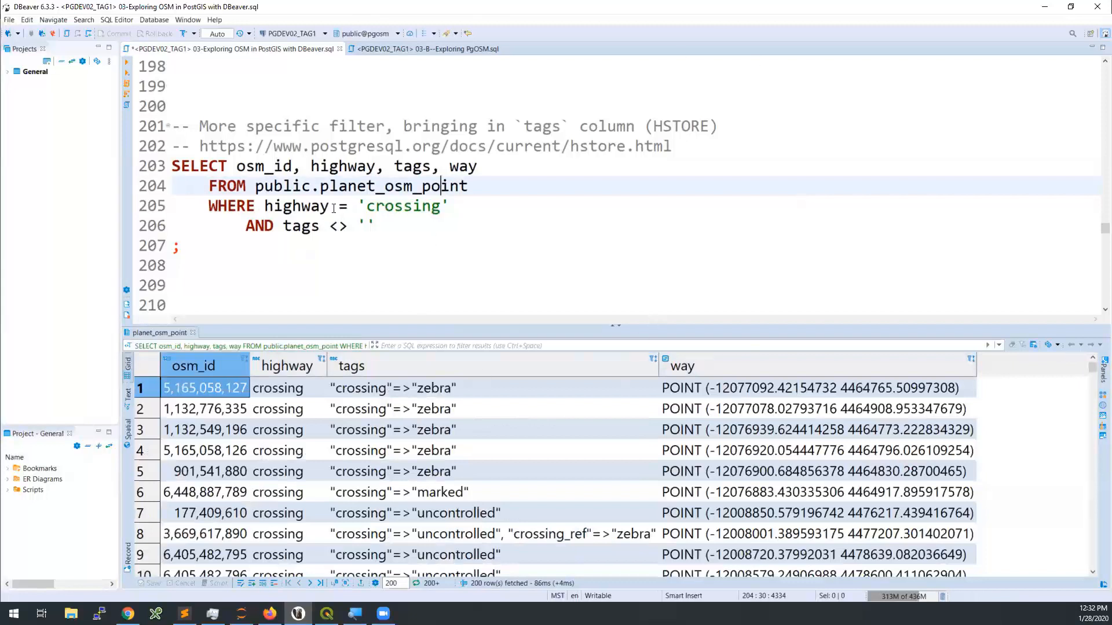
Examine the highway = 'crossing' and tags <> '' filters alongside the row whose tags include crossing_ref.
{"action": "left_click_drag", "start_coordinate": [334, 208], "coordinate": [463, 208]}
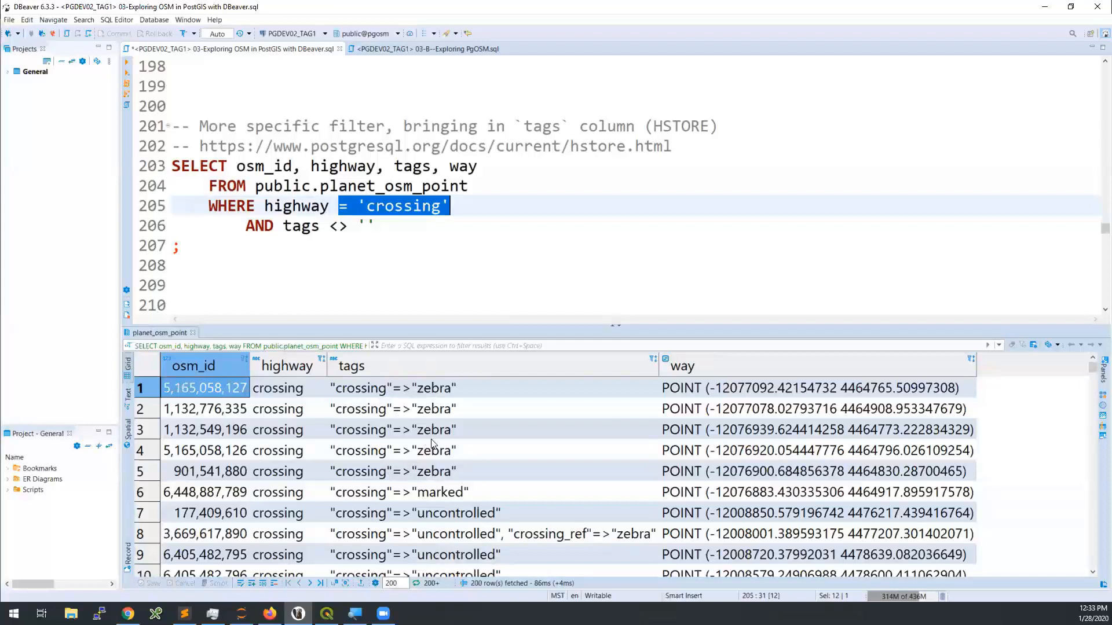
{"action": "scroll", "coordinate": [456, 492], "scroll_direction": "down", "scroll_amount": 1}
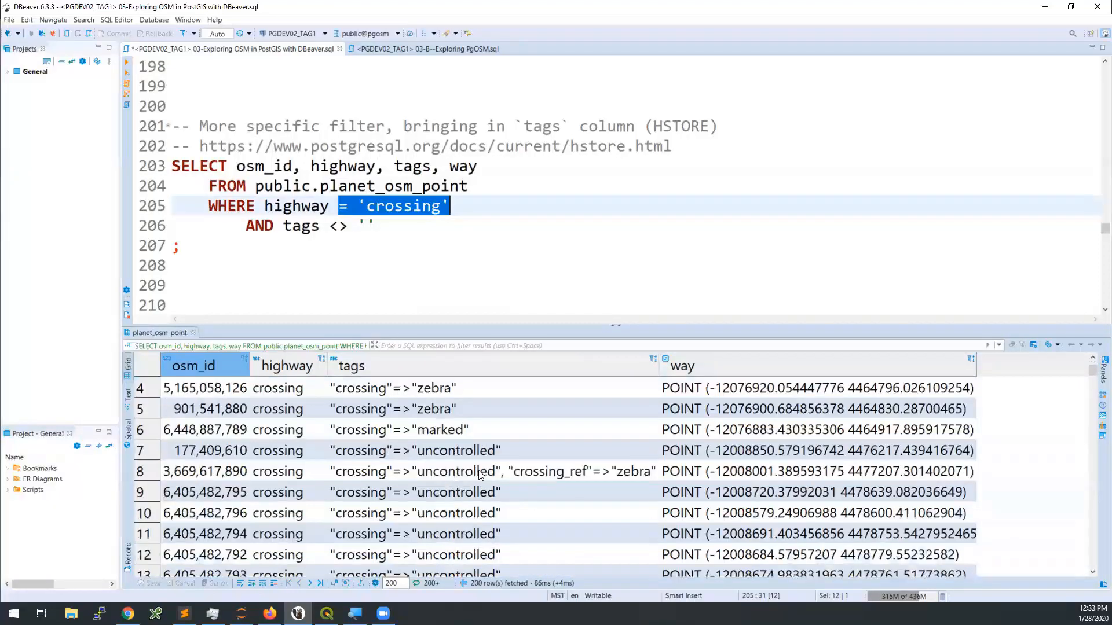
{"action": "left_click", "coordinate": [480, 473]}
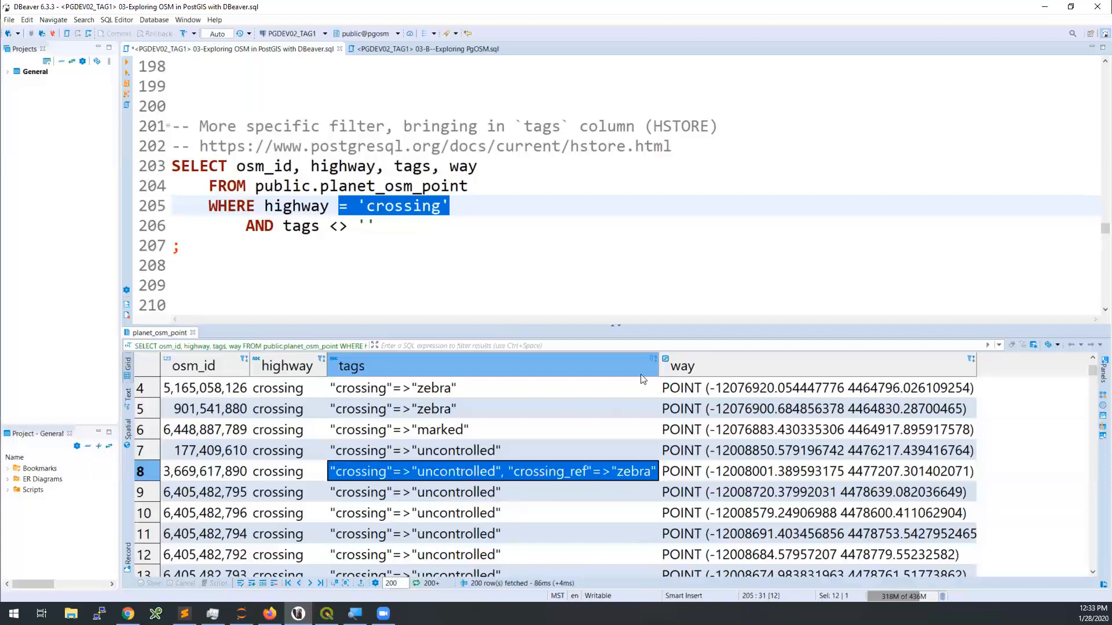
{"action": "left_click", "coordinate": [364, 234]}
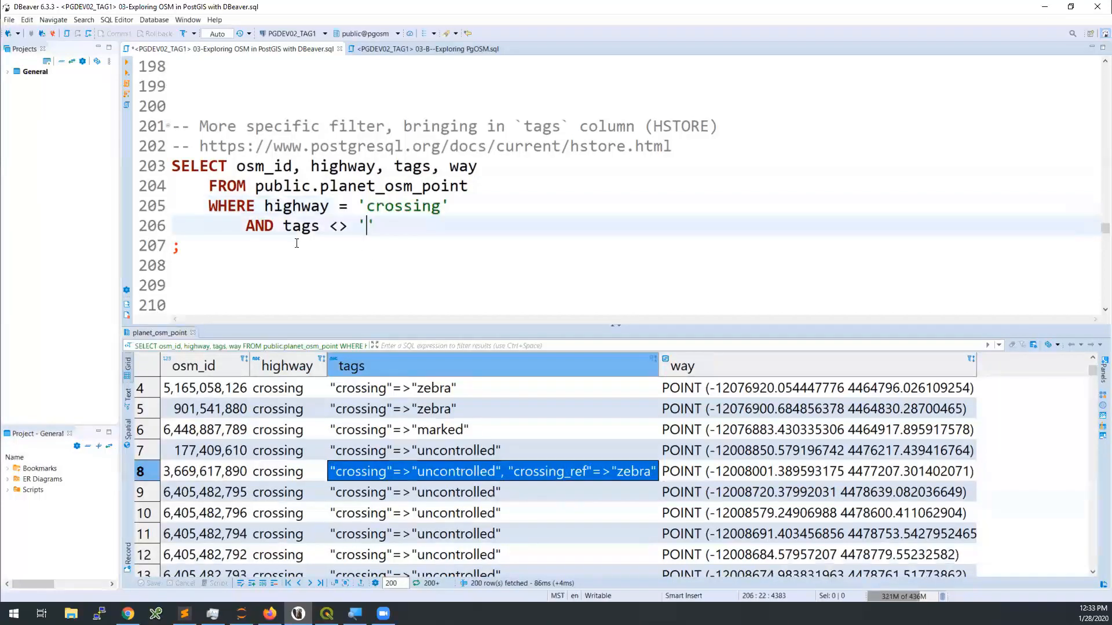
{"action": "left_click_drag", "start_coordinate": [329, 227], "coordinate": [358, 228]}
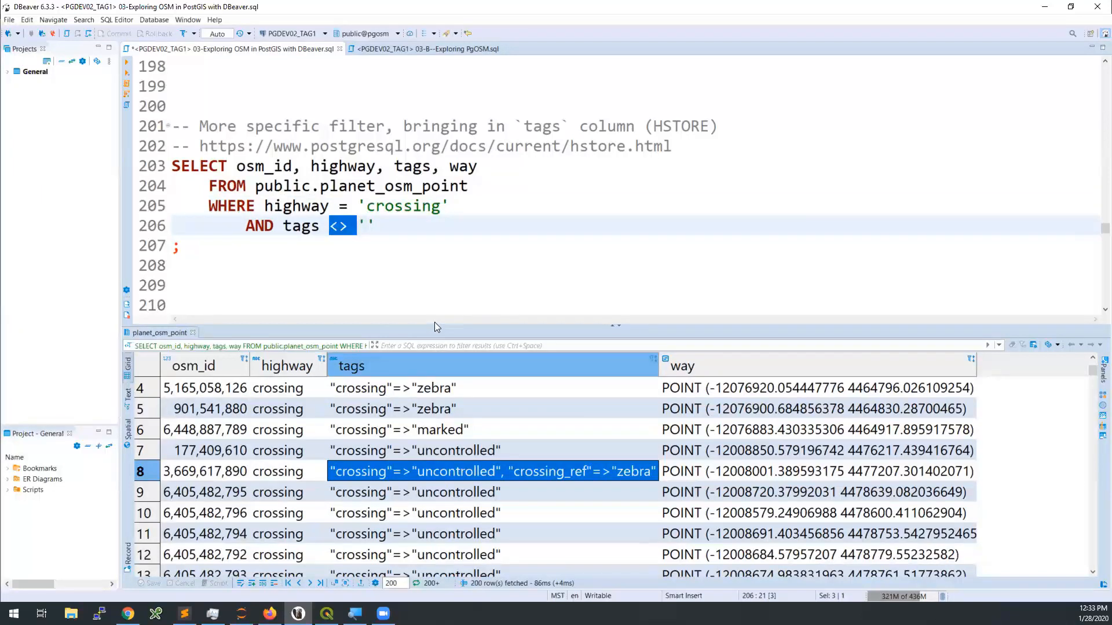
Show the crossing points on the spatial map and open the attributes of a crossing on Broadway near Grand Junction.
{"action": "left_click", "coordinate": [131, 436]}
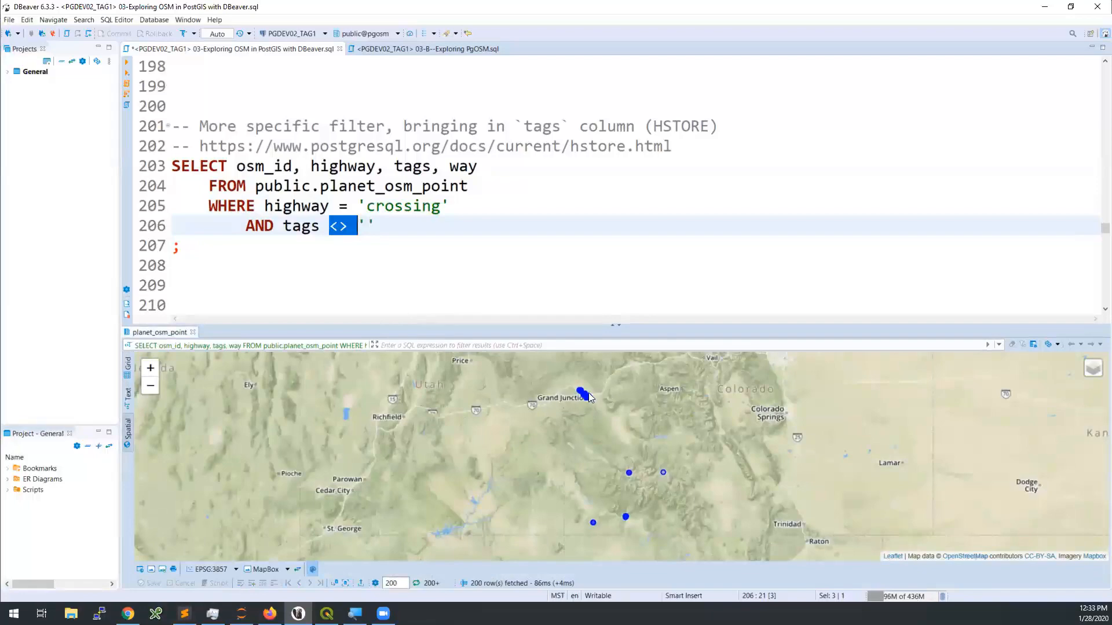
{"action": "scroll", "coordinate": [584, 401], "scroll_direction": "up", "scroll_amount": 3}
{"action": "scroll", "coordinate": [564, 410], "scroll_direction": "up", "scroll_amount": 3}
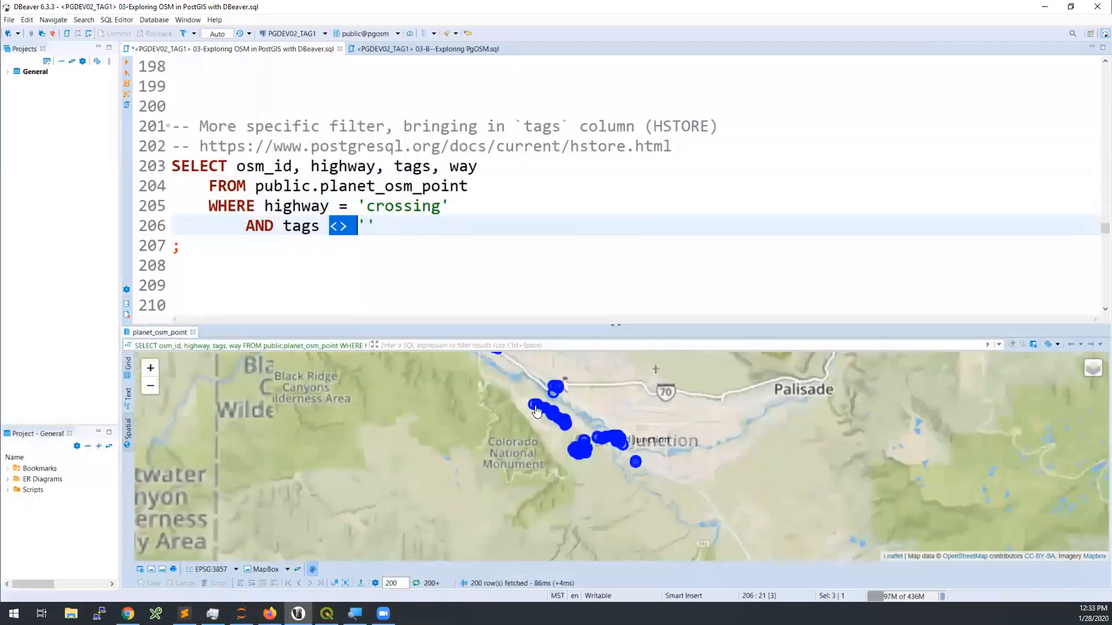
{"action": "scroll", "coordinate": [572, 420], "scroll_direction": "up", "scroll_amount": 1}
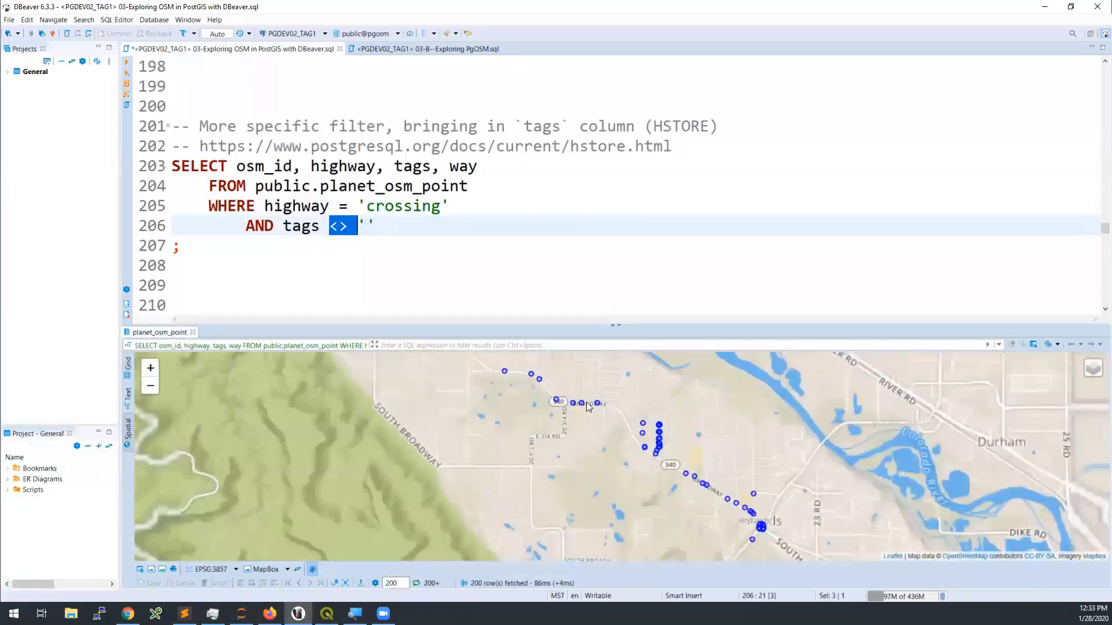
{"action": "scroll", "coordinate": [599, 409], "scroll_direction": "up", "scroll_amount": 1}
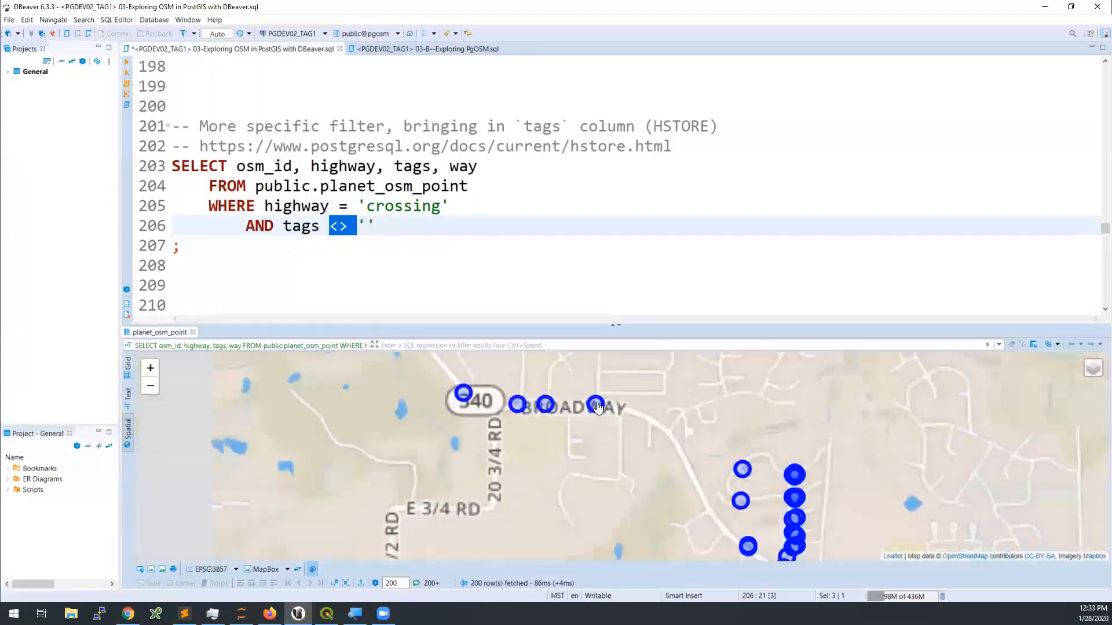
{"action": "left_click", "coordinate": [597, 408]}
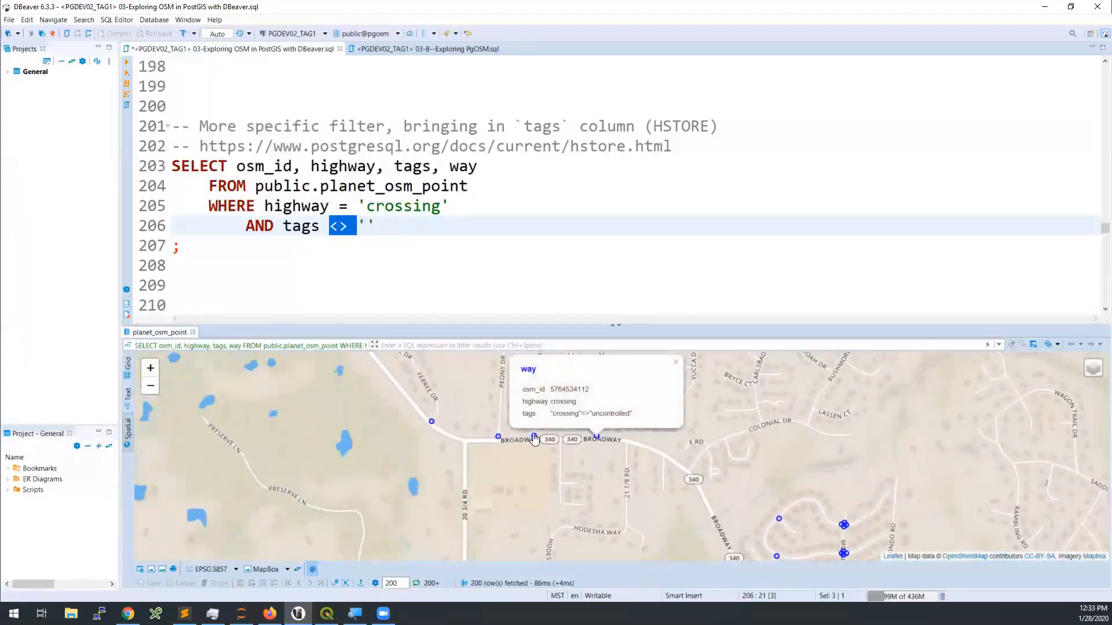
Open the attributes of the neighbouring crossing point on Broadway, just west of the one already inspected.
{"action": "left_click", "coordinate": [533, 438]}
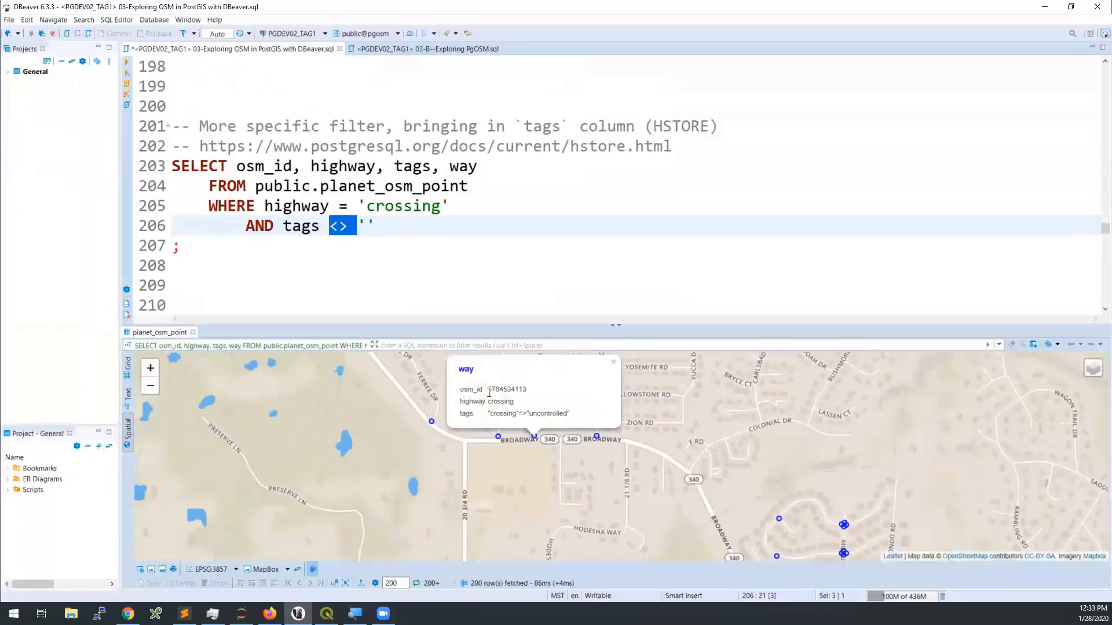
{"action": "left_click", "coordinate": [417, 268]}
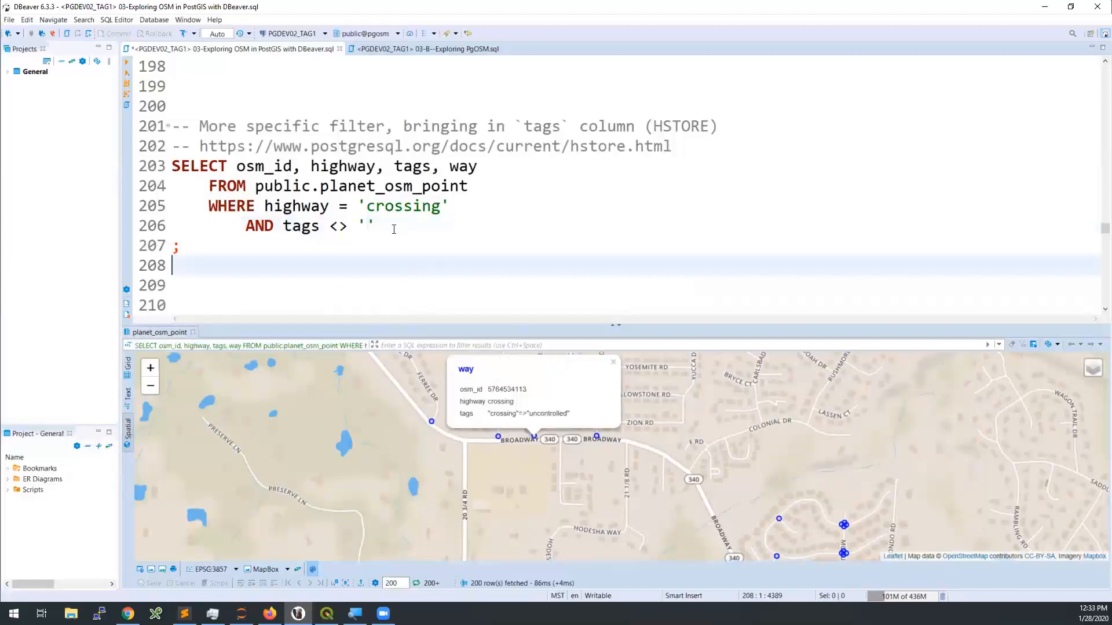
Run the tag quality-control query that counts skeys(tags) and svals(tags) combinations for highway = 'crossing' points.
{"action": "scroll", "coordinate": [391, 228], "scroll_direction": "down", "scroll_amount": 3}
{"action": "left_click", "coordinate": [348, 187]}
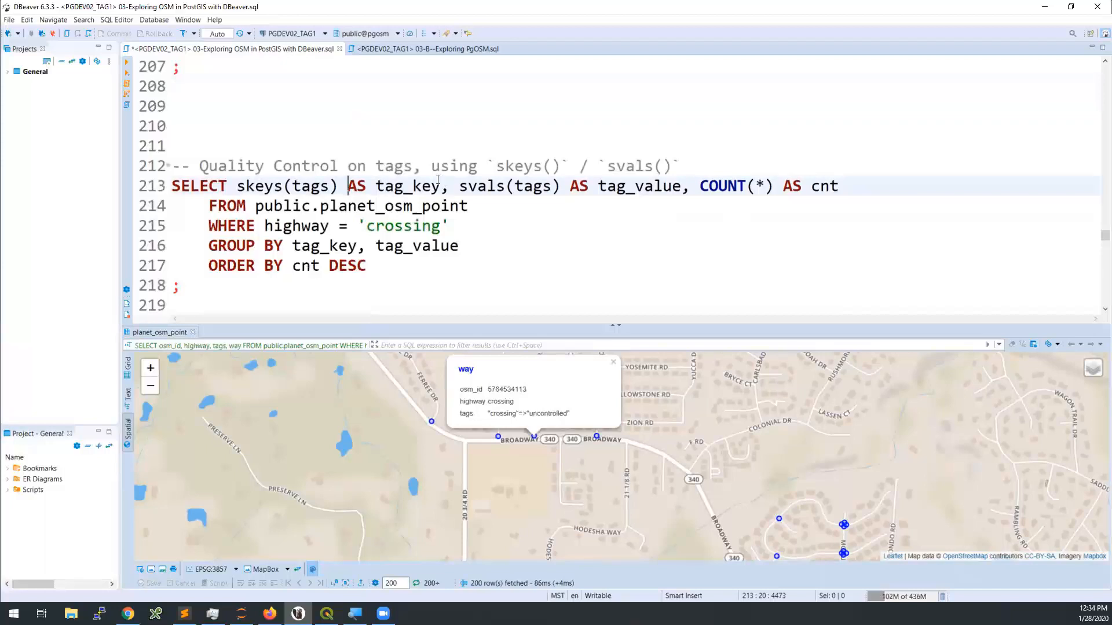
{"action": "scroll", "coordinate": [371, 157], "scroll_direction": "down", "scroll_amount": 1}
{"action": "left_click", "coordinate": [376, 150]}
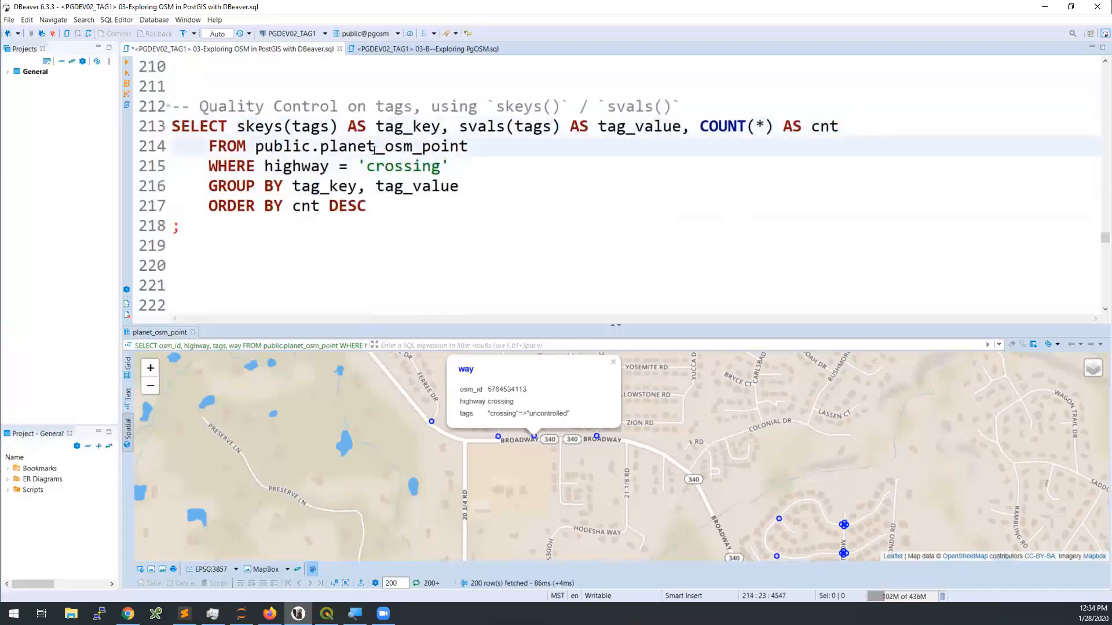
{"action": "key", "text": "ctrl+Return"}
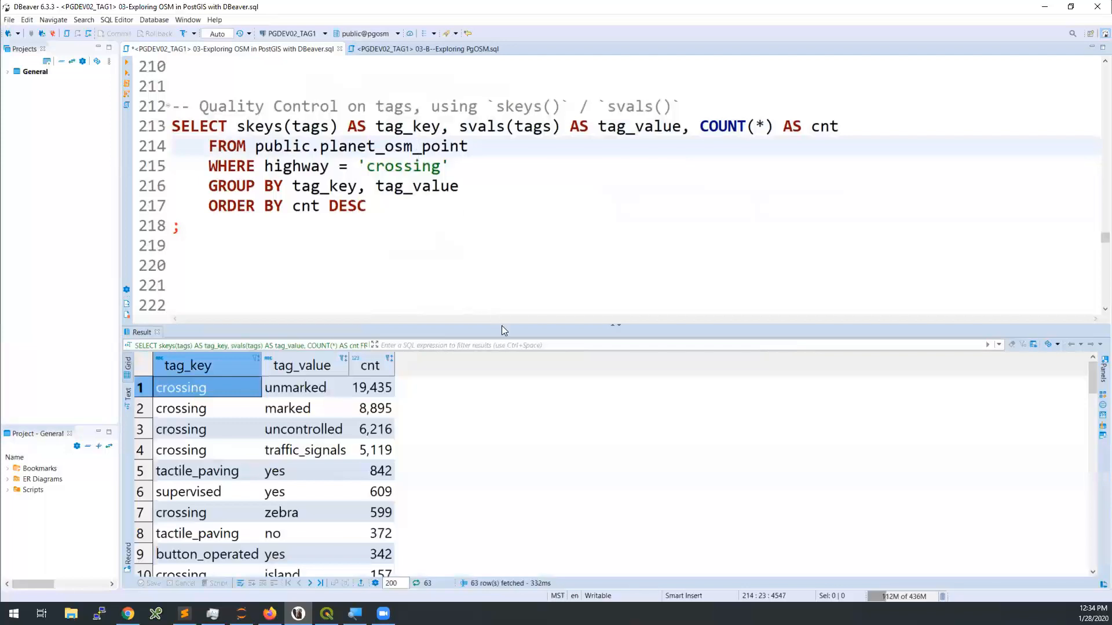
Enlarge the query results area and widen the tag_key and tag_value columns.
{"action": "left_click_drag", "start_coordinate": [502, 327], "coordinate": [506, 283]}
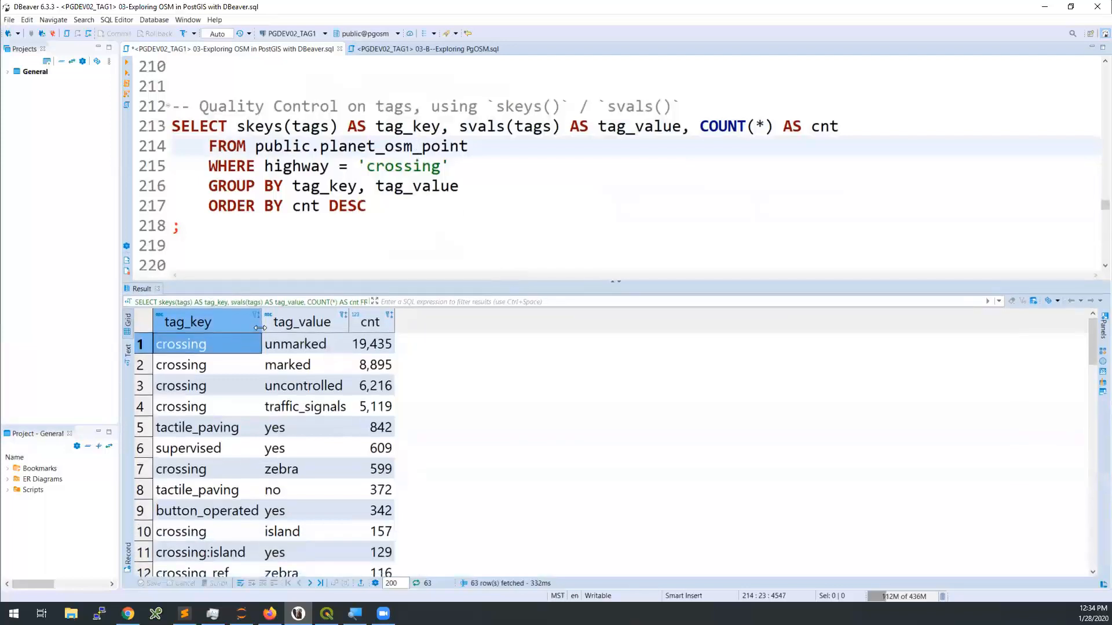
{"action": "left_click", "coordinate": [262, 328]}
{"action": "left_click_drag", "start_coordinate": [261, 327], "coordinate": [285, 328]}
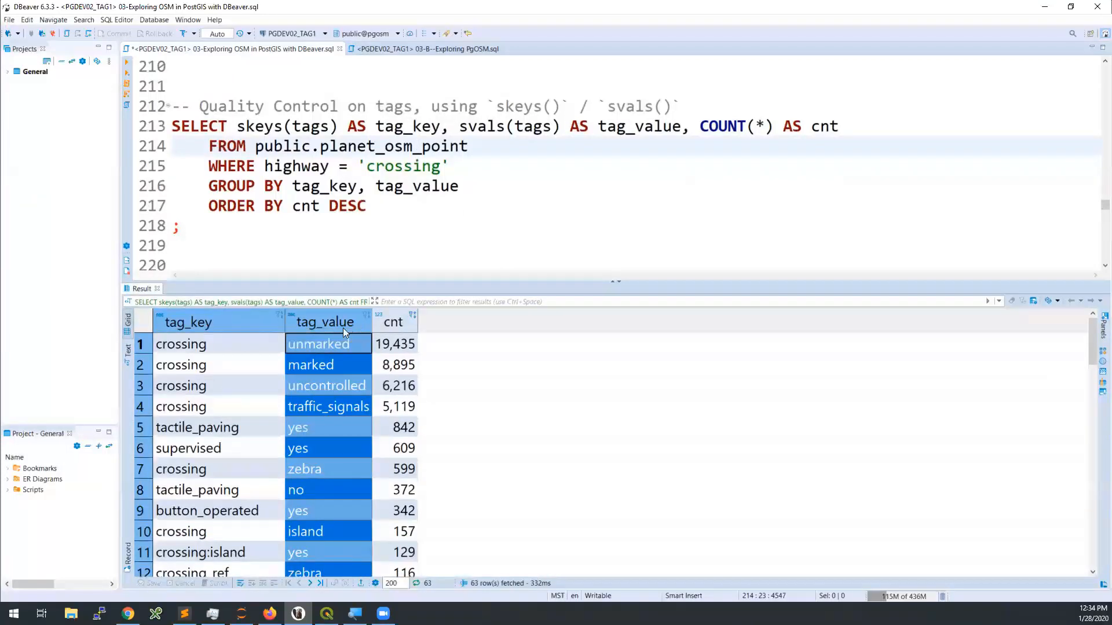
{"action": "left_click_drag", "start_coordinate": [371, 327], "coordinate": [413, 327]}
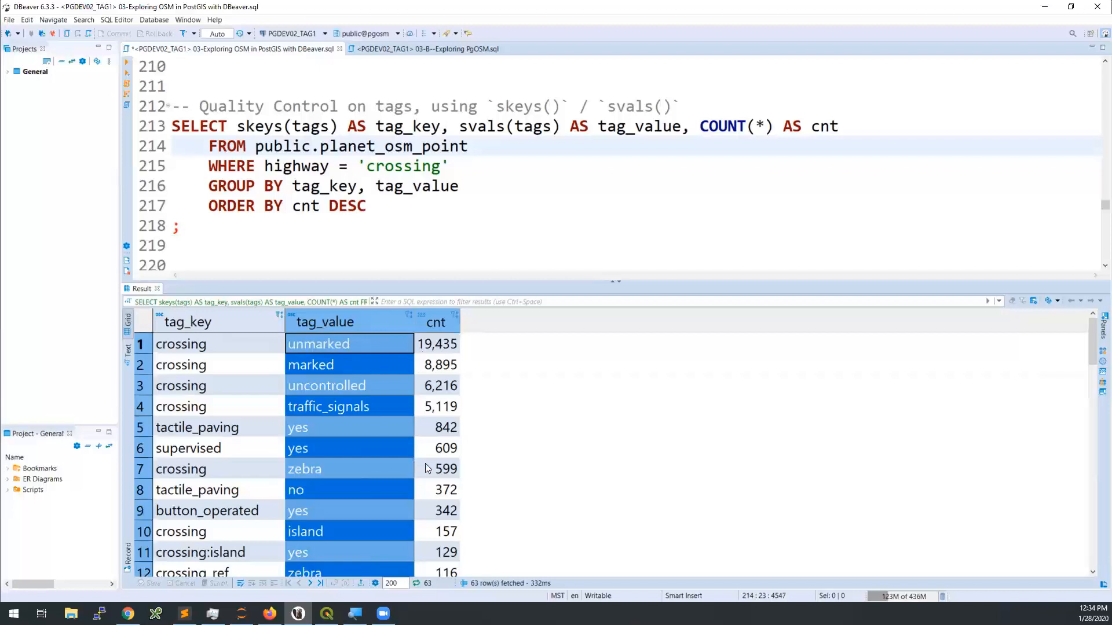
Widen the tag_value column to fit the traffic_signals;marked entry among the low-count rows, and select that value.
{"action": "scroll", "coordinate": [386, 475], "scroll_direction": "down", "scroll_amount": 4}
{"action": "scroll", "coordinate": [380, 483], "scroll_direction": "down", "scroll_amount": 4}
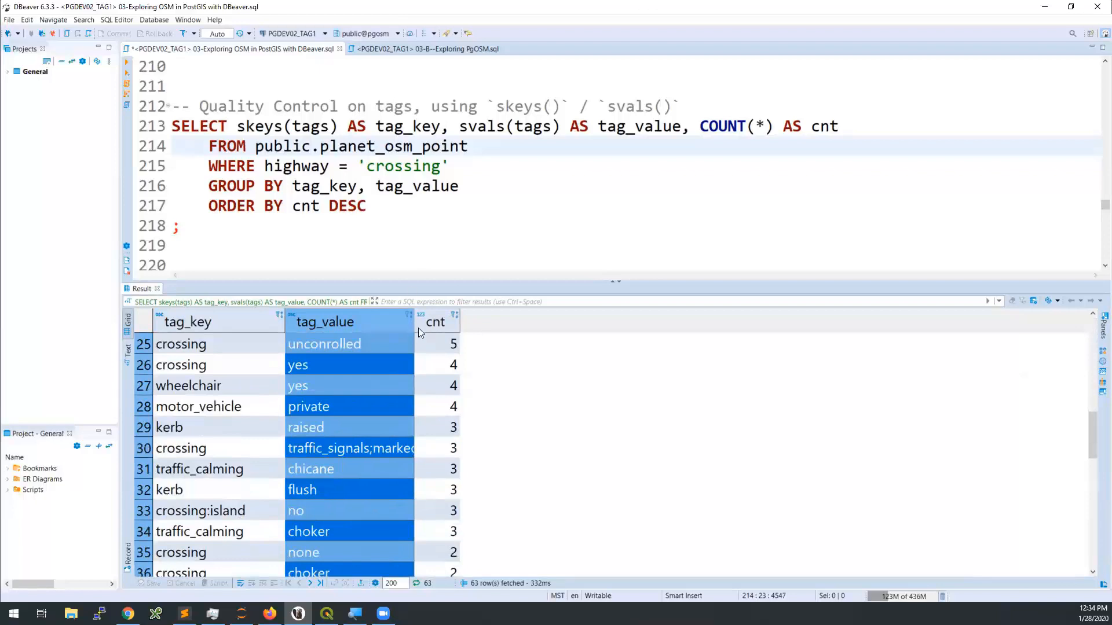
{"action": "left_click_drag", "start_coordinate": [414, 328], "coordinate": [459, 328]}
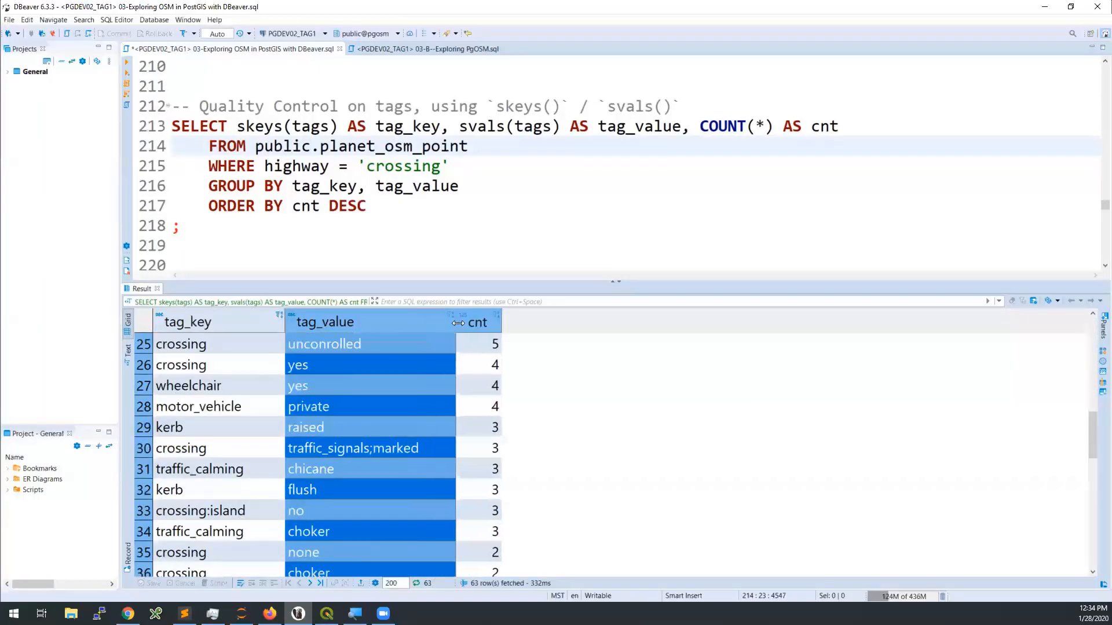
{"action": "left_click", "coordinate": [147, 448]}
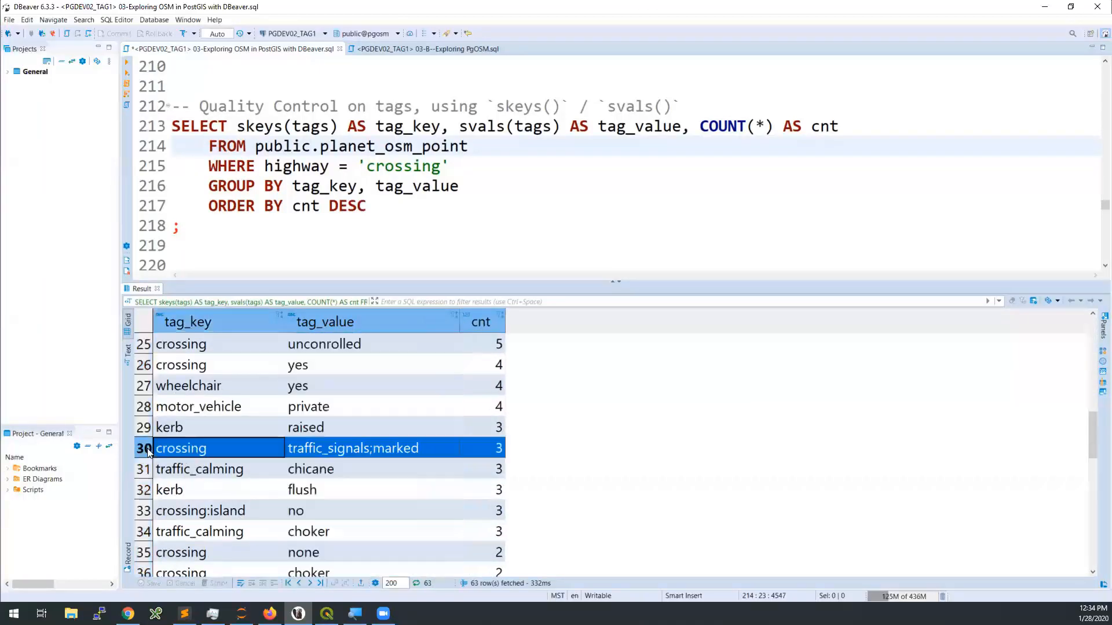
{"action": "left_click", "coordinate": [448, 449]}
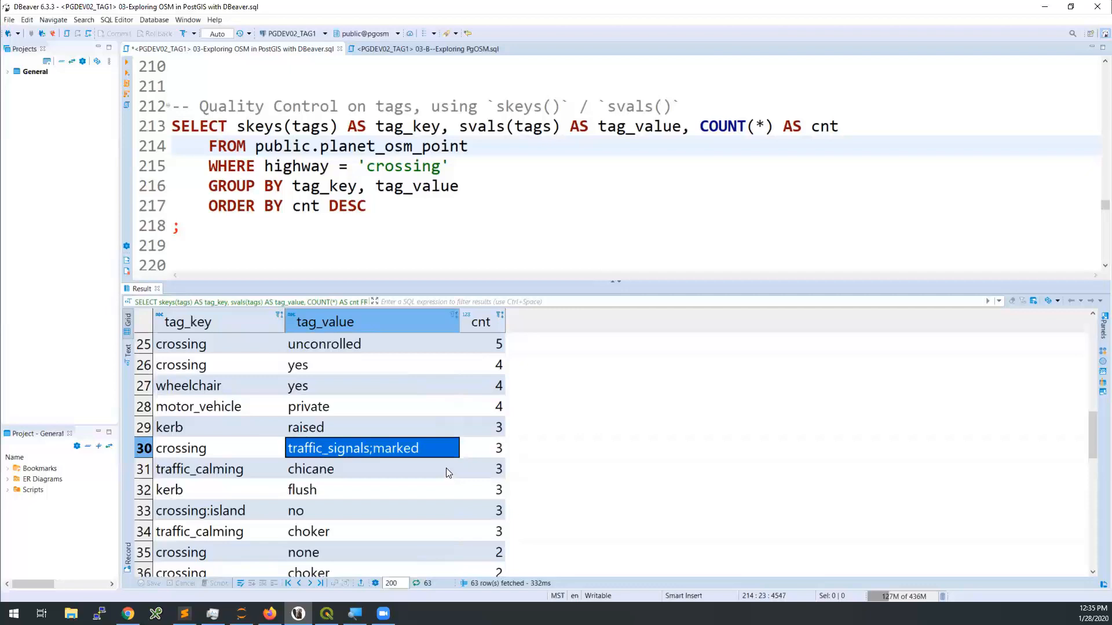
Highlight the skeys function and the svals function in turn in the SELECT line of the tag quality-control query.
{"action": "double_click", "coordinate": [259, 126]}
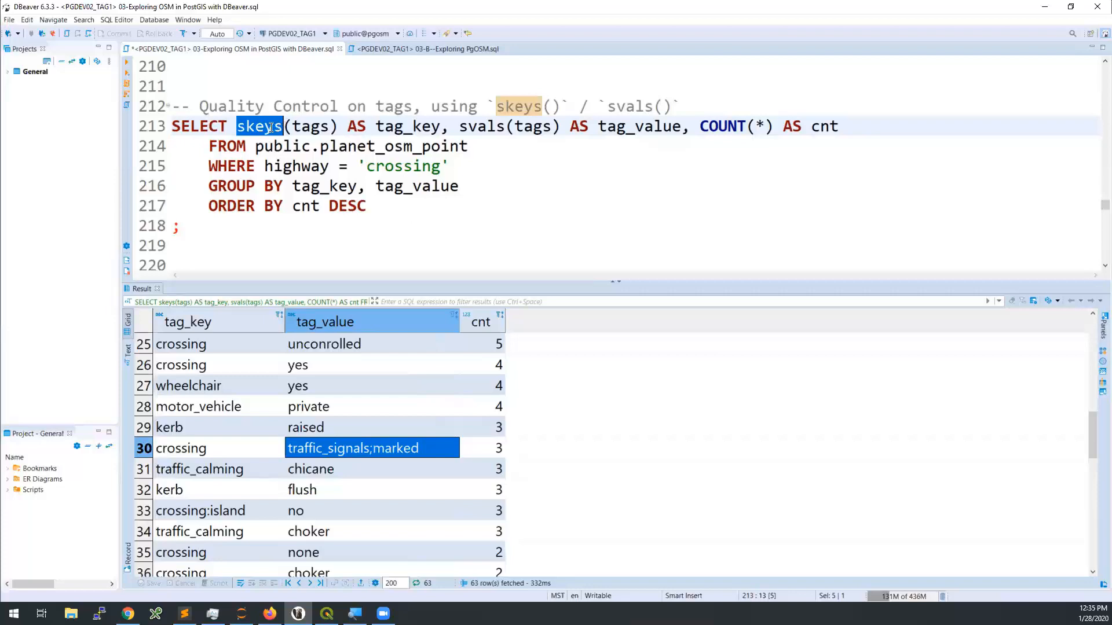
{"action": "key", "text": "Left"}
{"action": "double_click", "coordinate": [482, 126]}
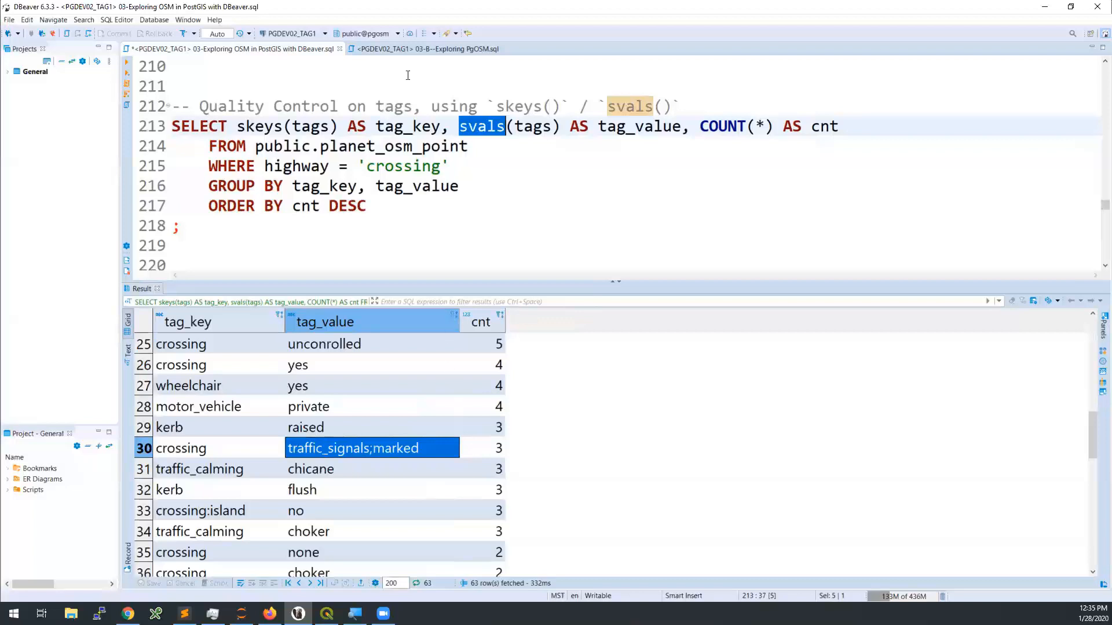
Run the query counting the diversity of tag keys for cafe points.
{"action": "scroll", "coordinate": [367, 154], "scroll_direction": "down", "scroll_amount": 5}
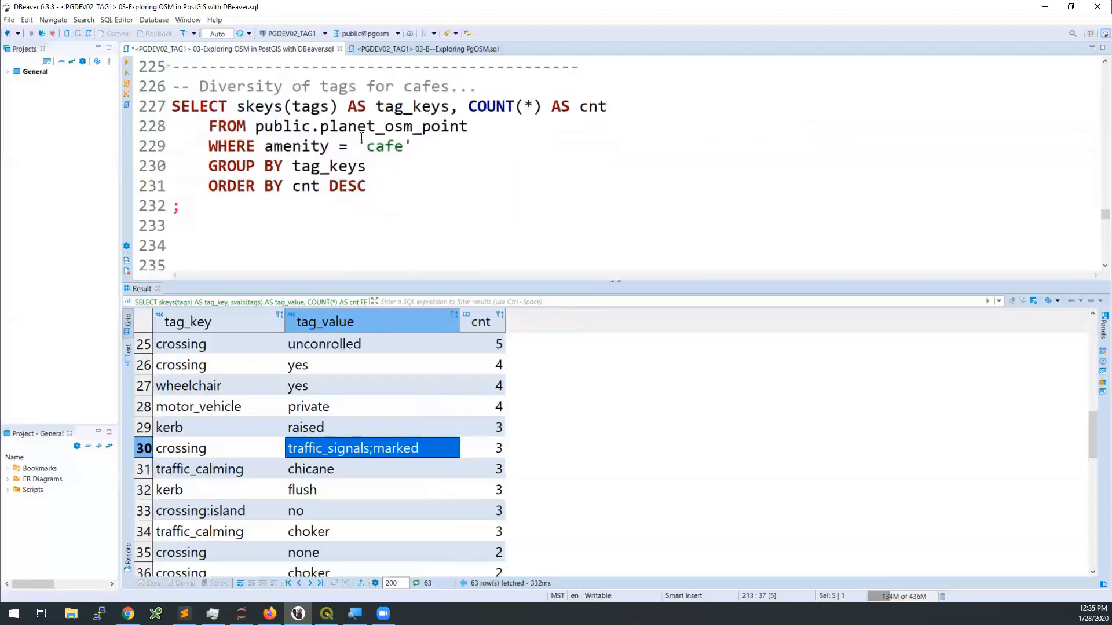
{"action": "left_click", "coordinate": [360, 147]}
{"action": "key", "text": "ctrl+Return"}
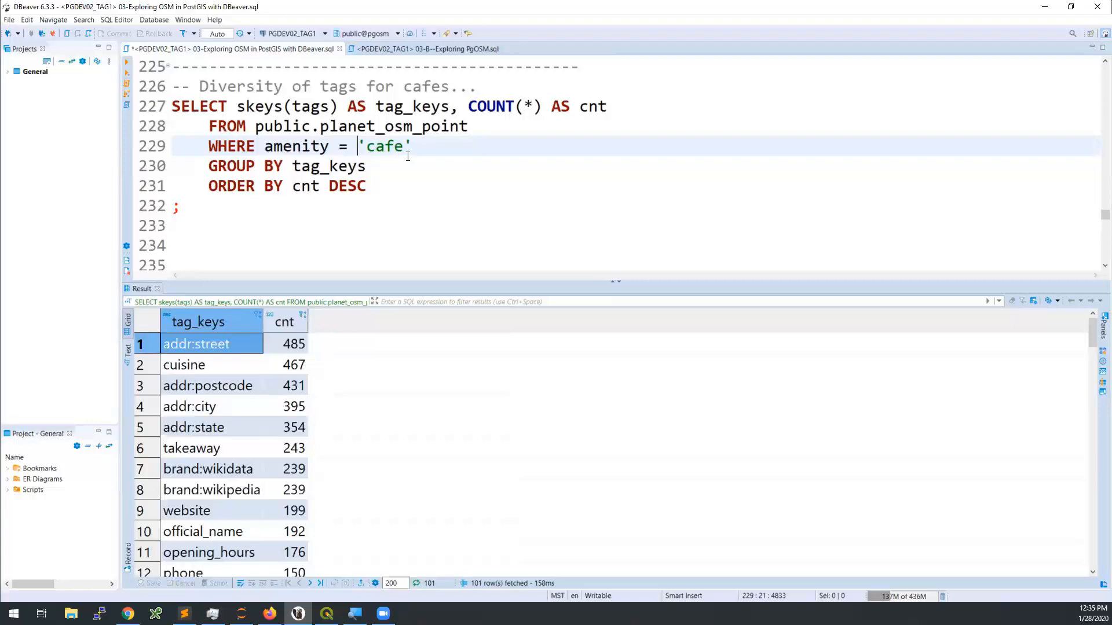
Review the cafe query's source table and amenity filter against the most frequent tag keys in its results.
{"action": "left_click", "coordinate": [440, 126]}
{"action": "double_click", "coordinate": [440, 126]}
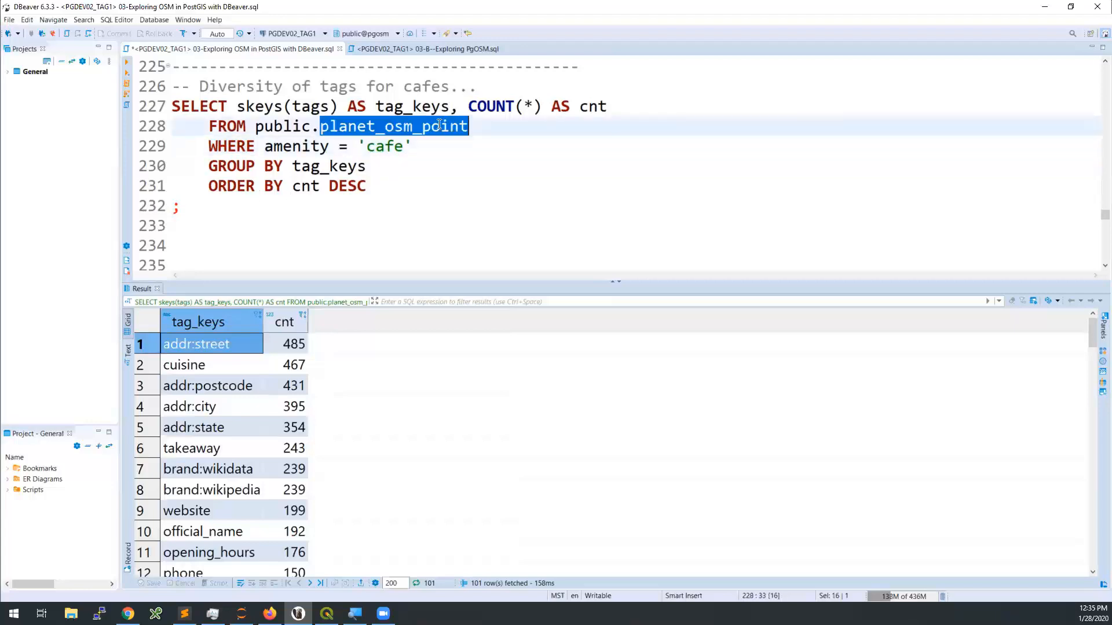
{"action": "double_click", "coordinate": [306, 146]}
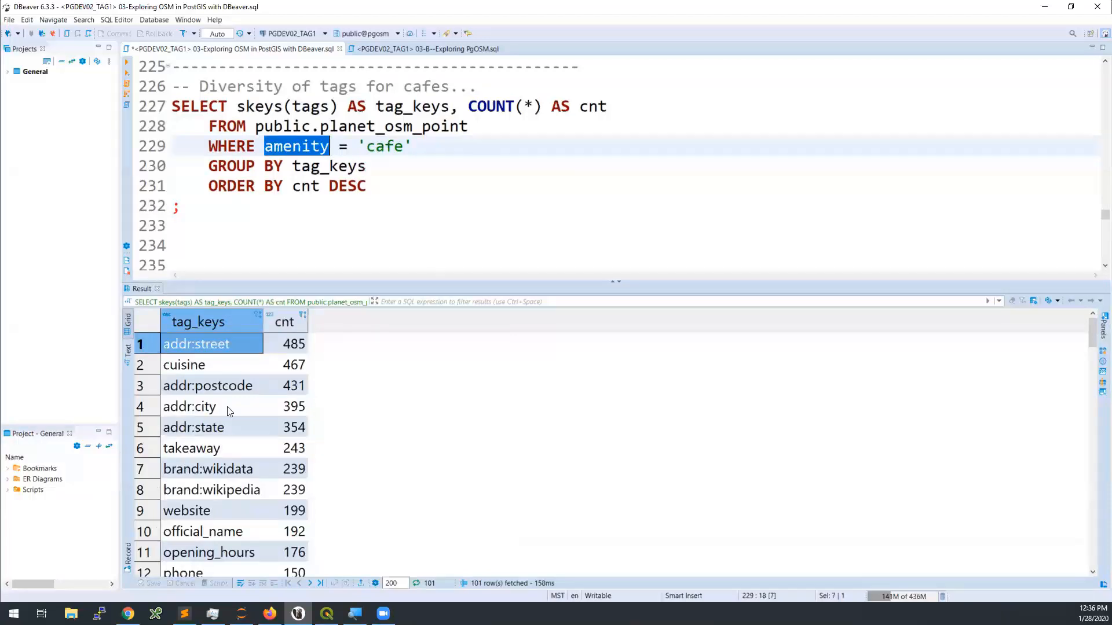
{"action": "left_click", "coordinate": [278, 344]}
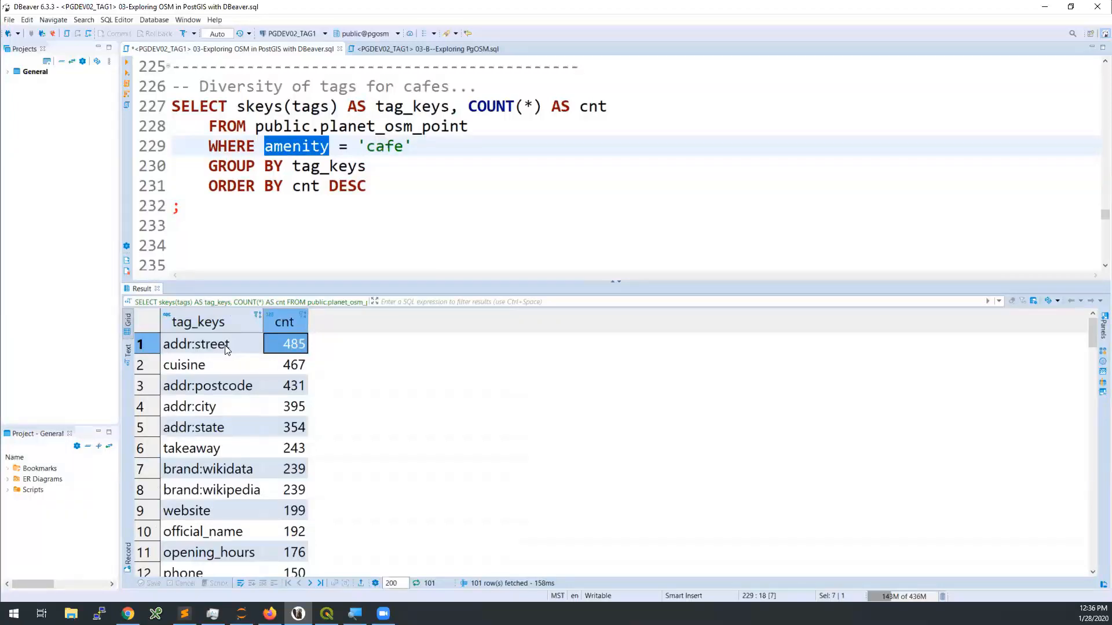
{"action": "left_click", "coordinate": [236, 366]}
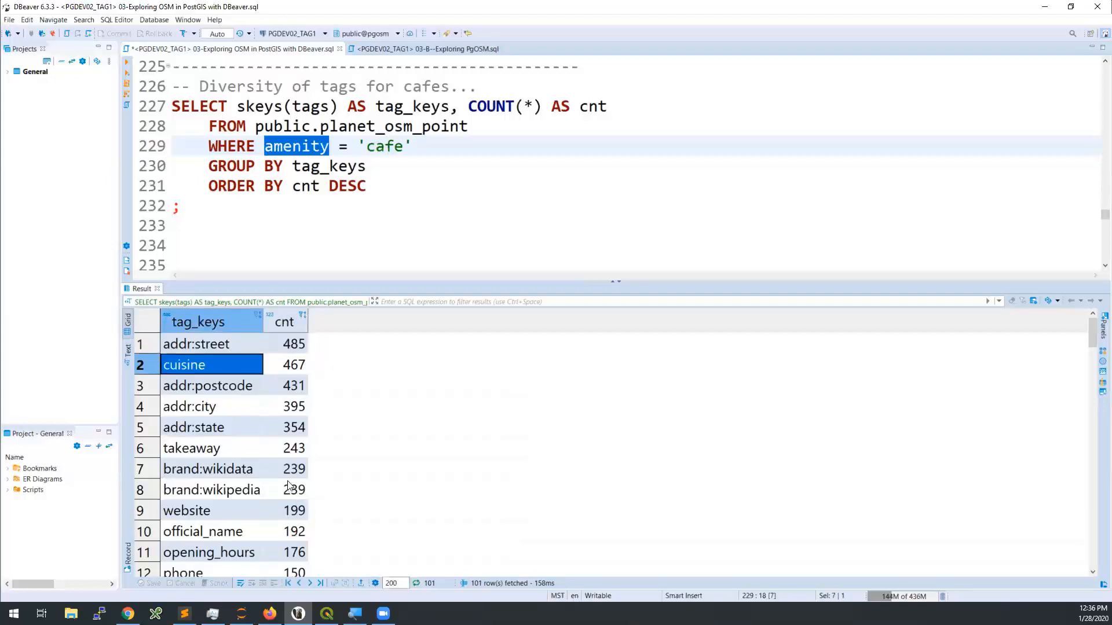
{"action": "scroll", "coordinate": [242, 463], "scroll_direction": "down", "scroll_amount": 3}
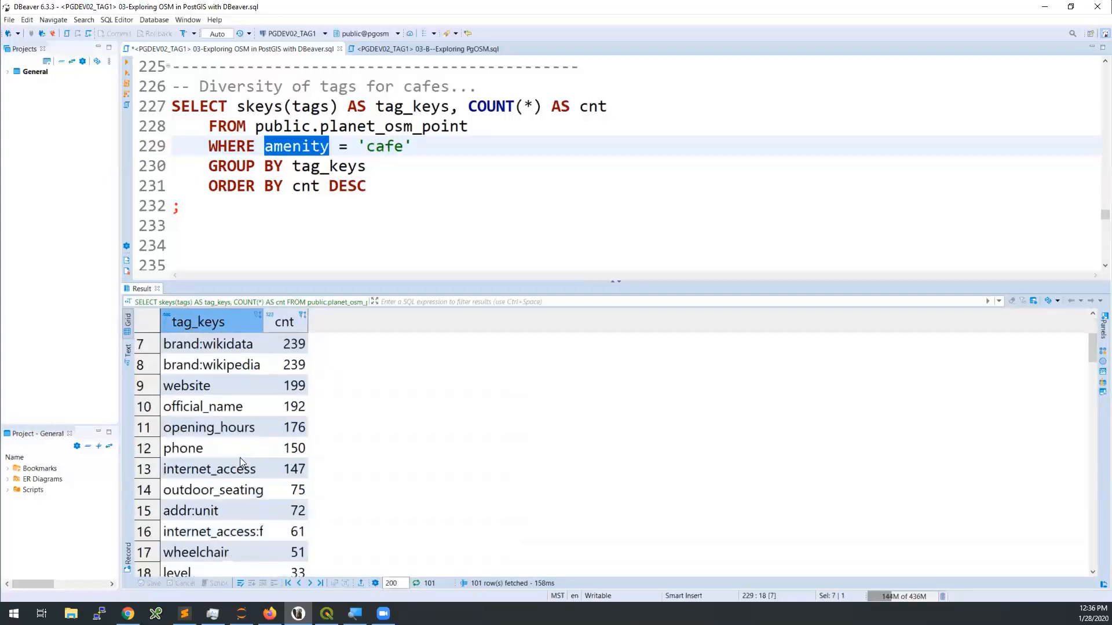
Widen the tag_keys column and look through the less common cafe tag keys, including internet_access:fee.
{"action": "left_click_drag", "start_coordinate": [264, 328], "coordinate": [317, 328]}
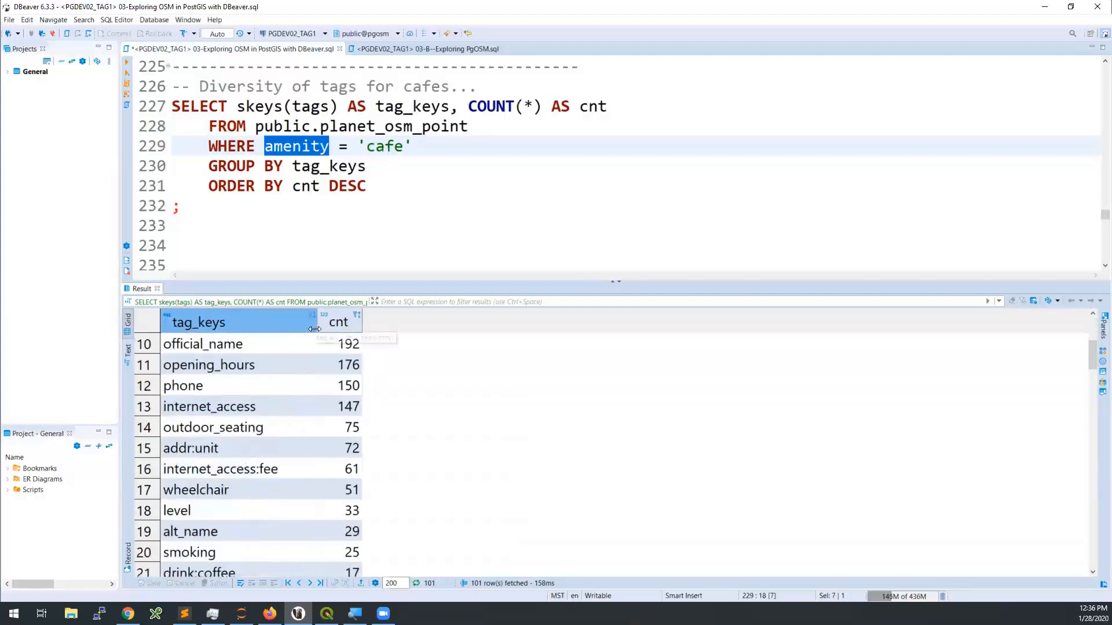
{"action": "scroll", "coordinate": [248, 485], "scroll_direction": "down", "scroll_amount": 1}
{"action": "left_click", "coordinate": [238, 407]}
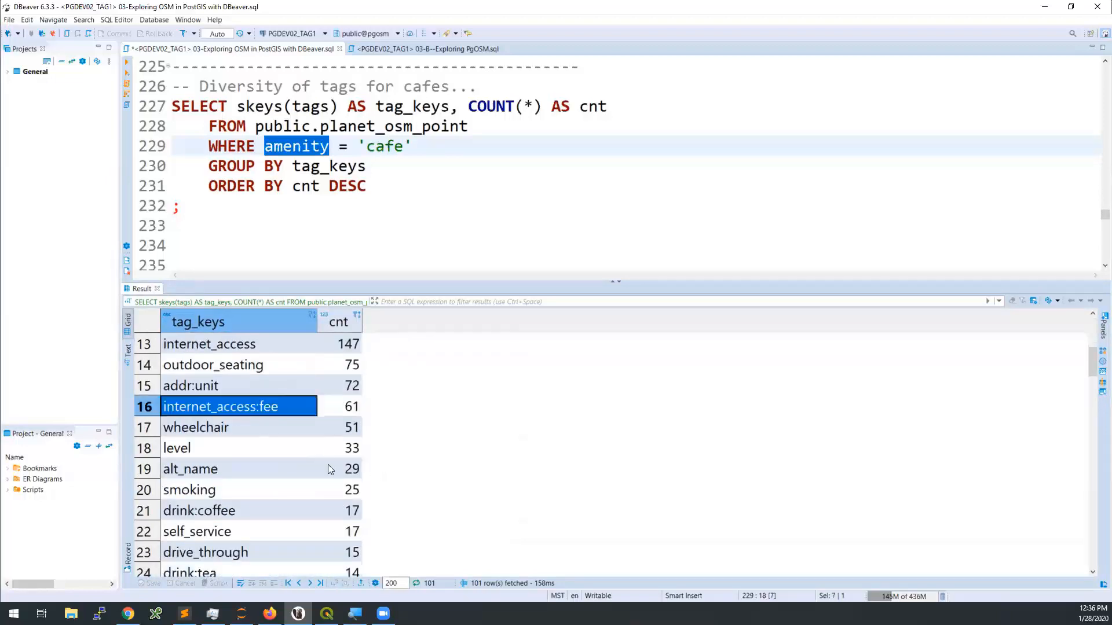
{"action": "scroll", "coordinate": [294, 466], "scroll_direction": "down", "scroll_amount": 1}
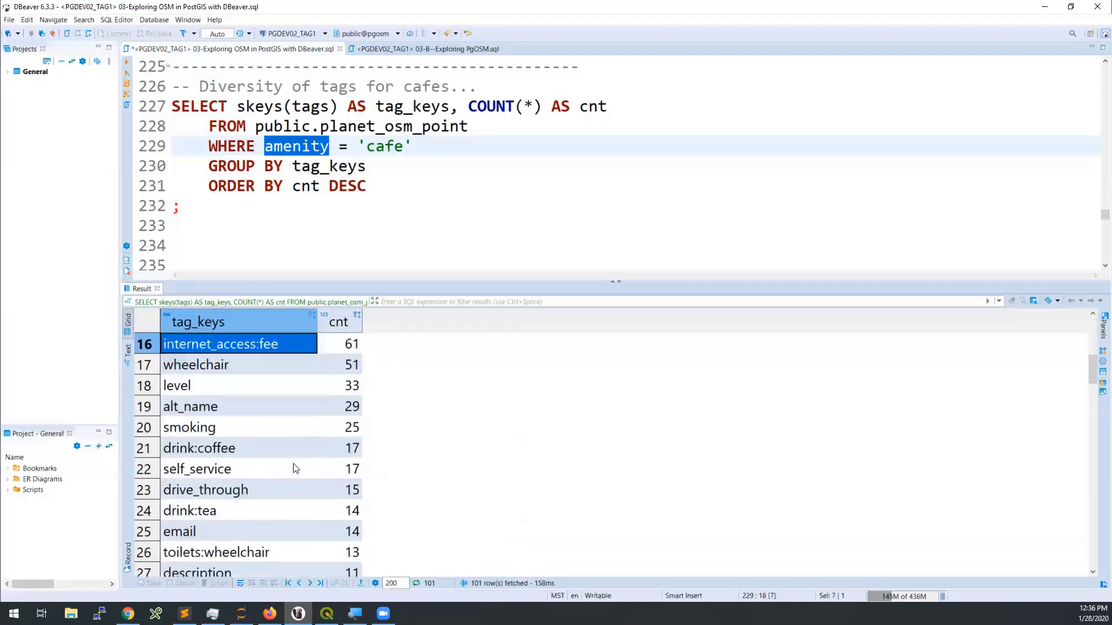
{"action": "scroll", "coordinate": [295, 468], "scroll_direction": "down", "scroll_amount": 2}
{"action": "scroll", "coordinate": [293, 469], "scroll_direction": "down", "scroll_amount": 4}
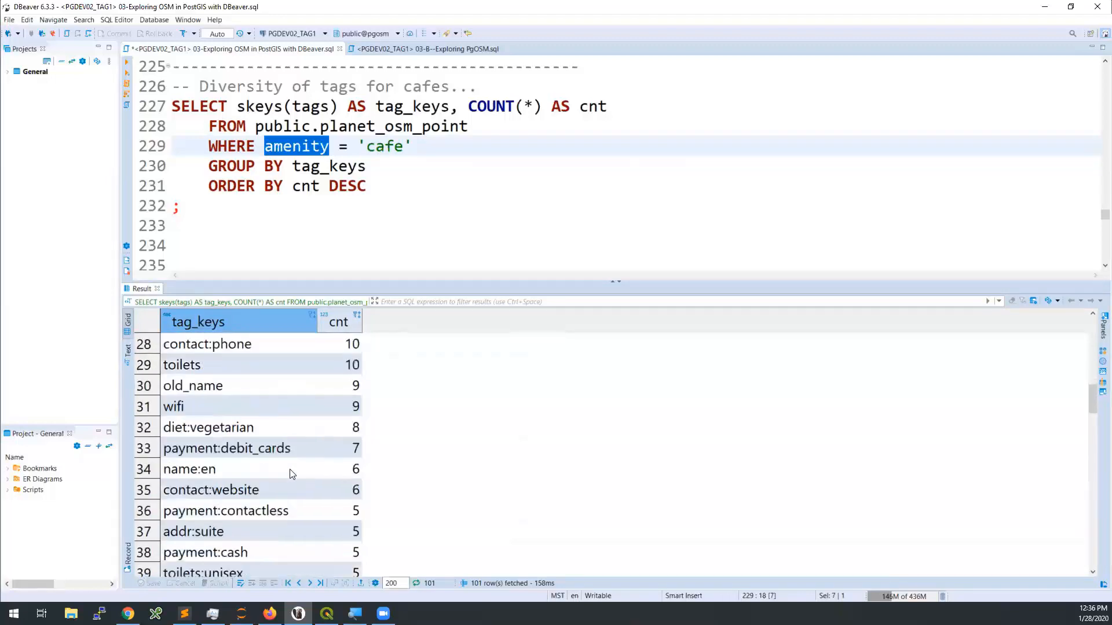
{"action": "scroll", "coordinate": [292, 474], "scroll_direction": "down", "scroll_amount": 1}
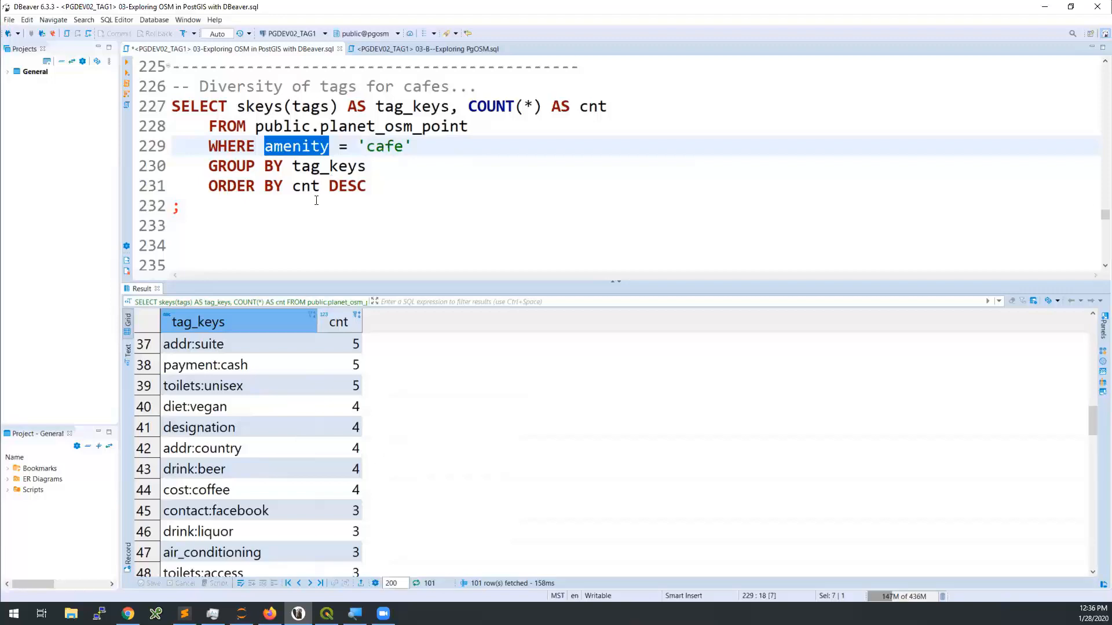
Run the HSTORE filtering query for cafes that are not coffee shops.
{"action": "scroll", "coordinate": [316, 200], "scroll_direction": "down", "scroll_amount": 4}
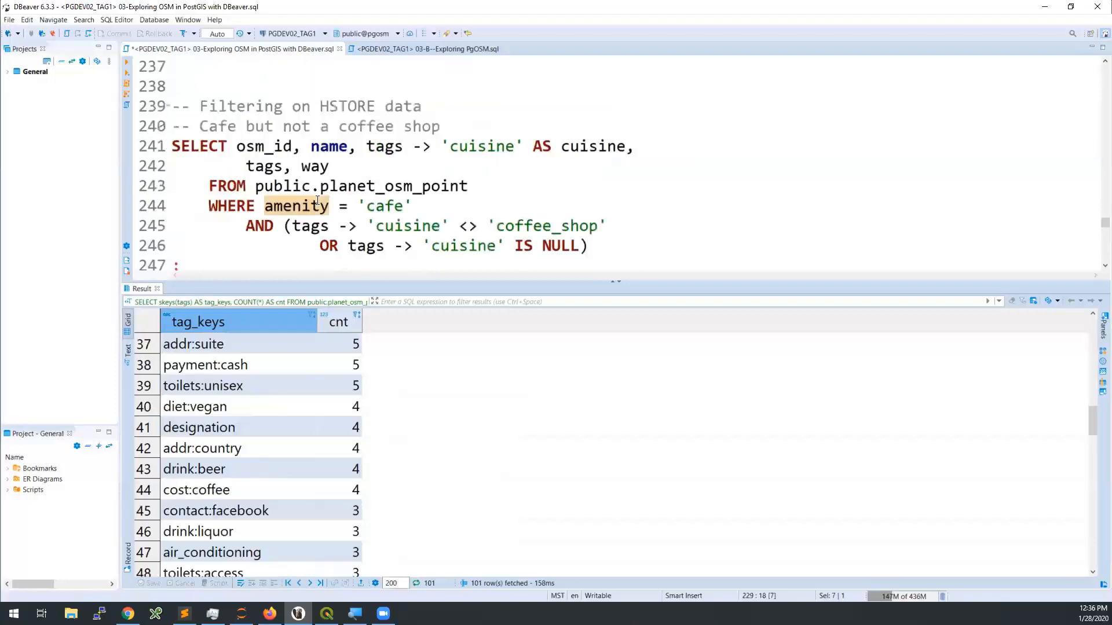
{"action": "left_click", "coordinate": [546, 204]}
{"action": "left_click", "coordinate": [444, 187]}
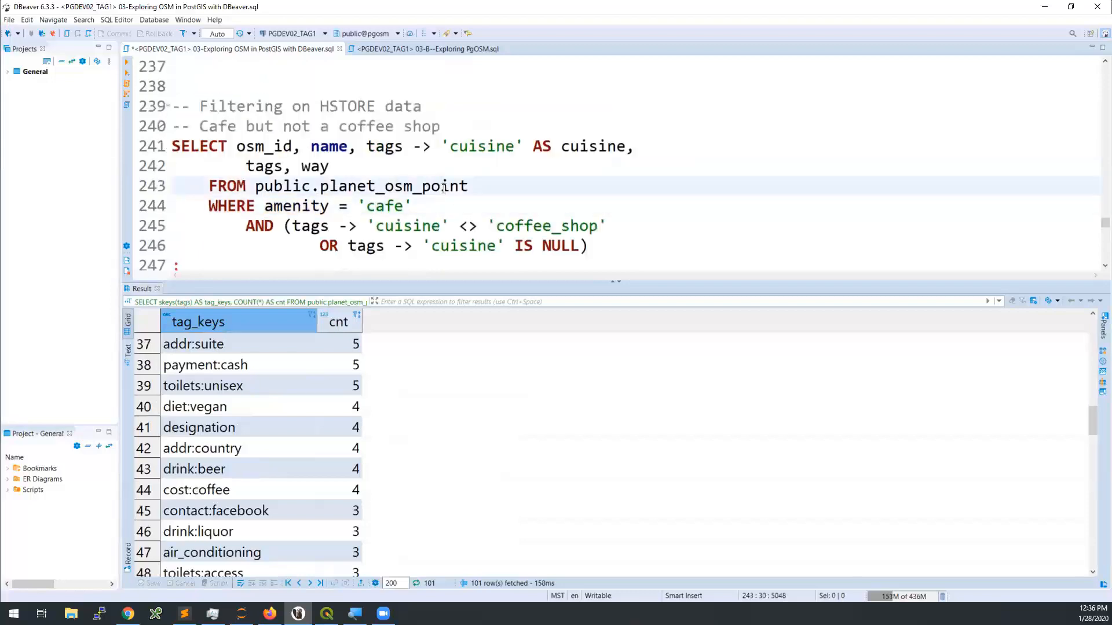
{"action": "key", "text": "ctrl+Return"}
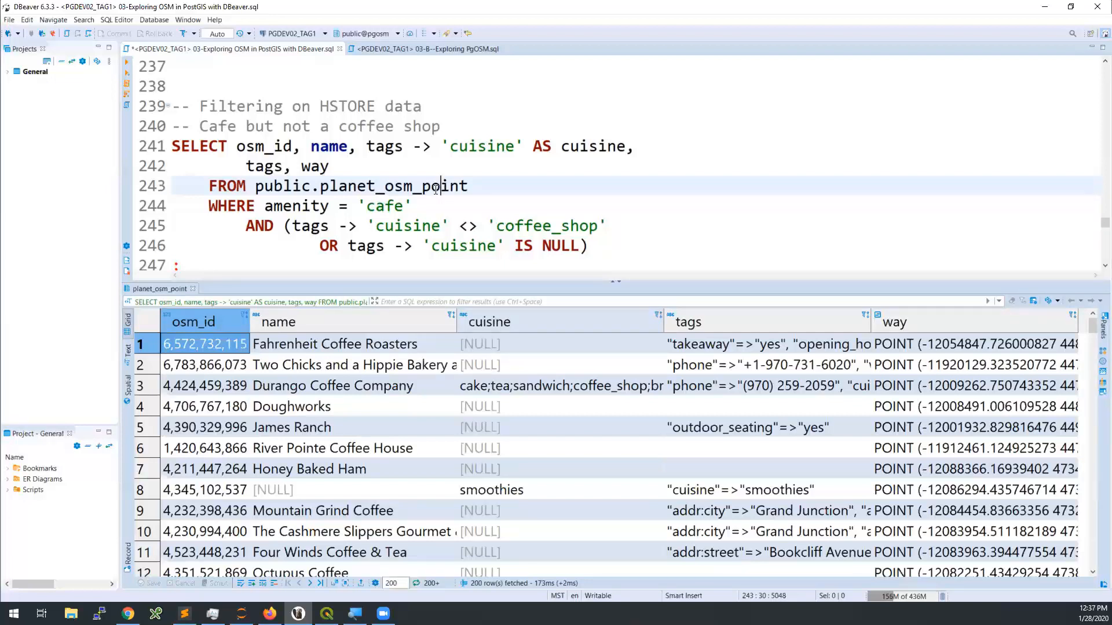
Examine the query's source table, its cafe filter, and the cuisine tag conditions joined by OR.
{"action": "left_click_drag", "start_coordinate": [468, 186], "coordinate": [421, 186]}
{"action": "left_click_drag", "start_coordinate": [340, 207], "coordinate": [413, 201]}
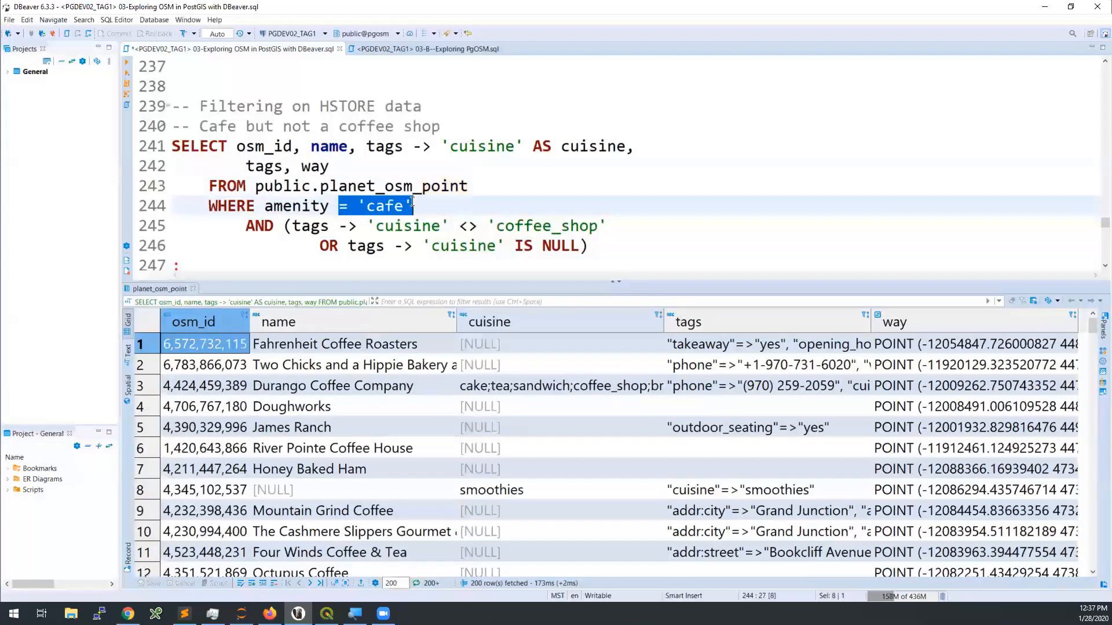
{"action": "double_click", "coordinate": [307, 227]}
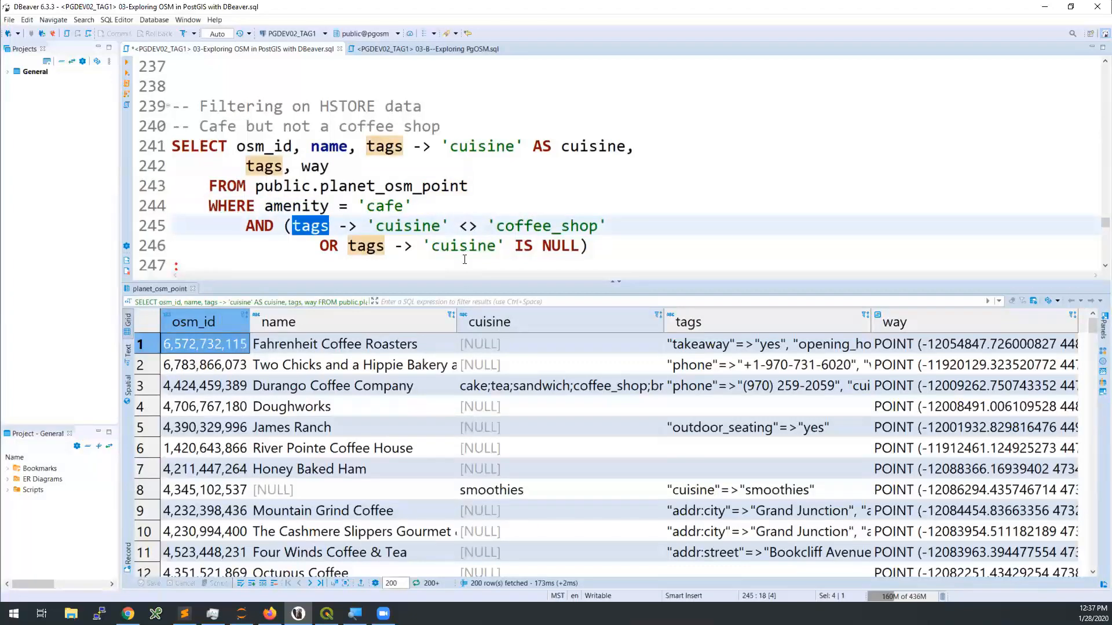
{"action": "left_click", "coordinate": [452, 225], "text": "shift"}
{"action": "double_click", "coordinate": [301, 231]}
{"action": "left_click_drag", "start_coordinate": [375, 226], "coordinate": [441, 226]}
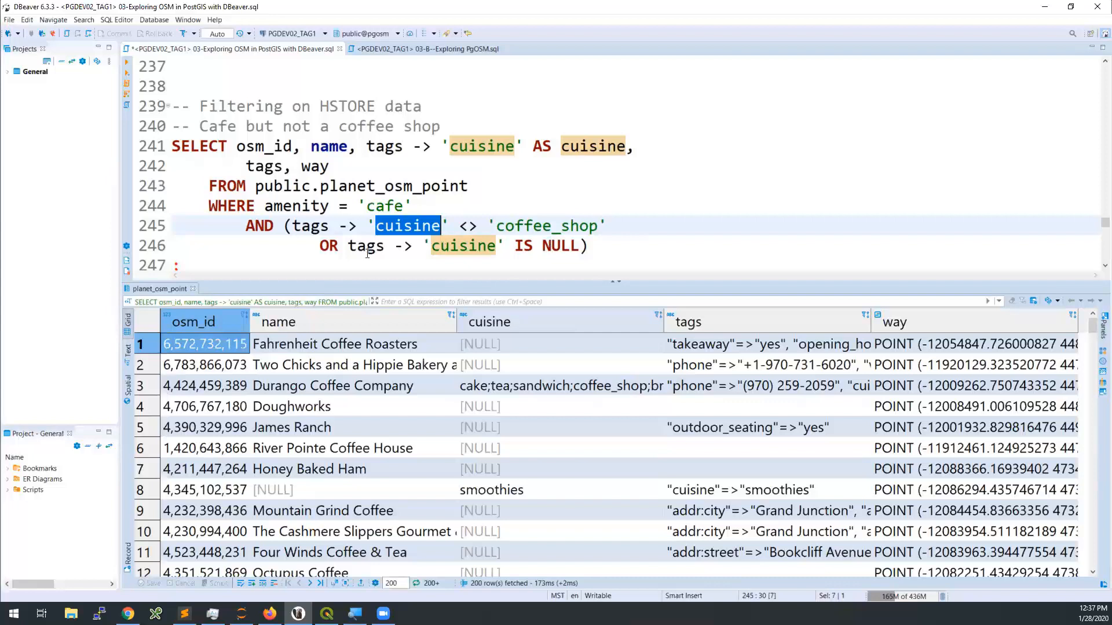
{"action": "double_click", "coordinate": [322, 245]}
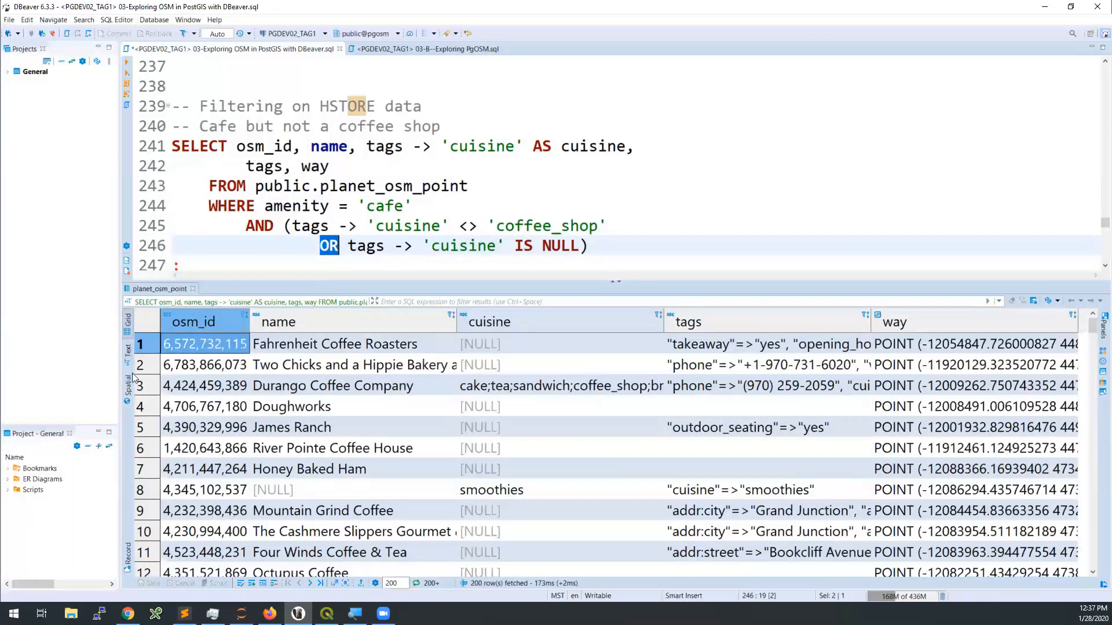
{"action": "left_click", "coordinate": [367, 246]}
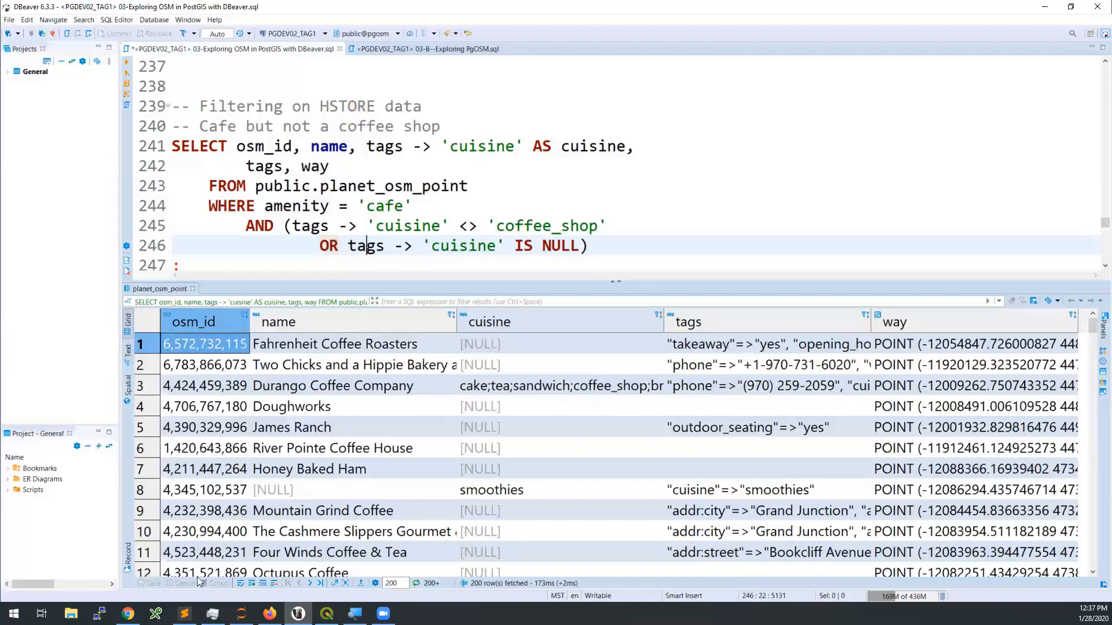
Show the filtered cafes on the spatial map and fetch all remaining rows.
{"action": "left_click", "coordinate": [123, 390]}
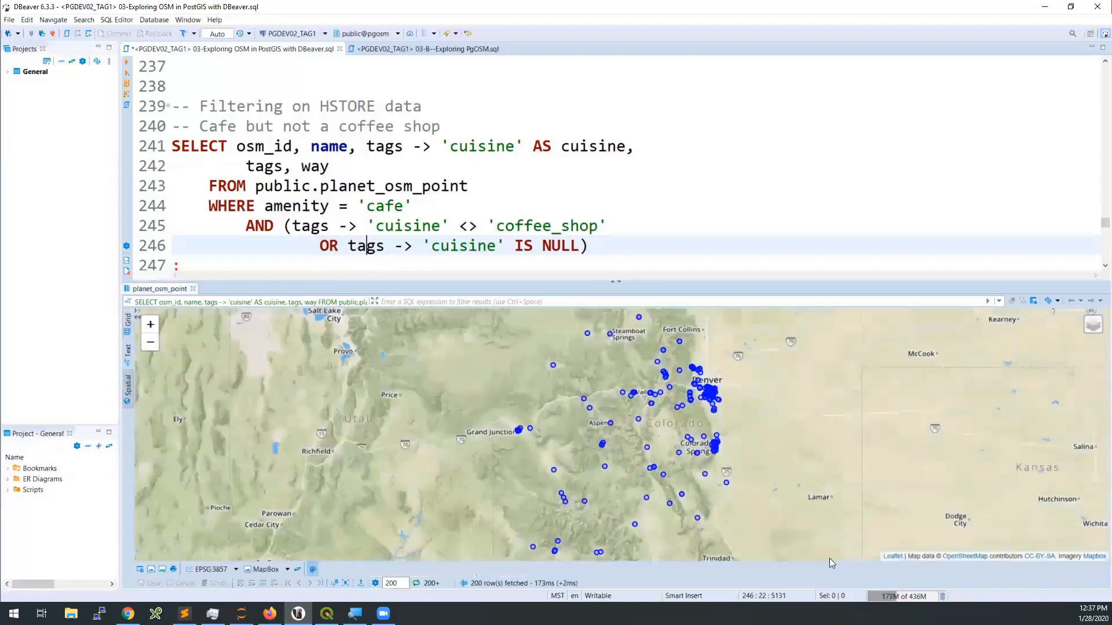
{"action": "scroll", "coordinate": [747, 493], "scroll_direction": "down", "scroll_amount": 1}
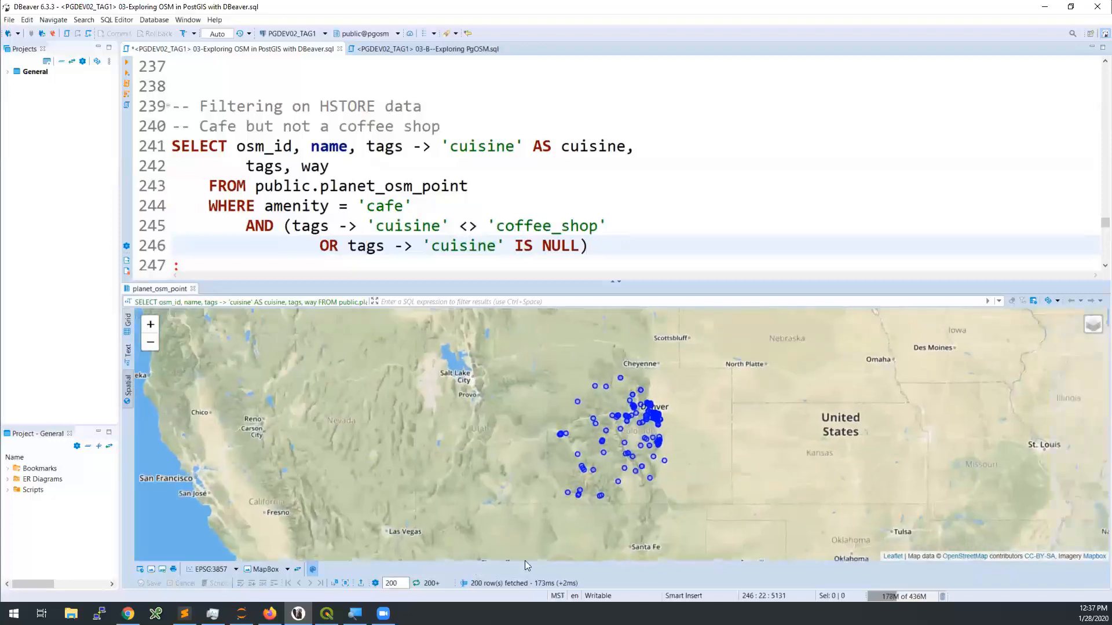
{"action": "left_click", "coordinate": [417, 583]}
{"action": "left_click", "coordinate": [346, 583]}
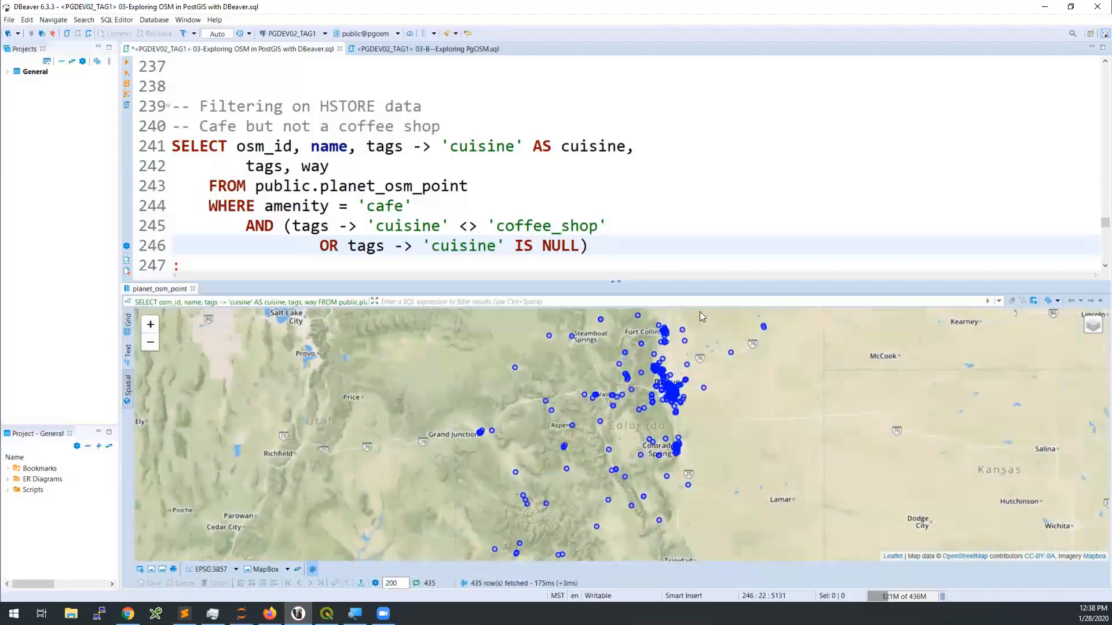
Enlarge the map to the full results area and inspect the details of the cafe point at Glendale near Denver.
{"action": "left_click", "coordinate": [615, 282]}
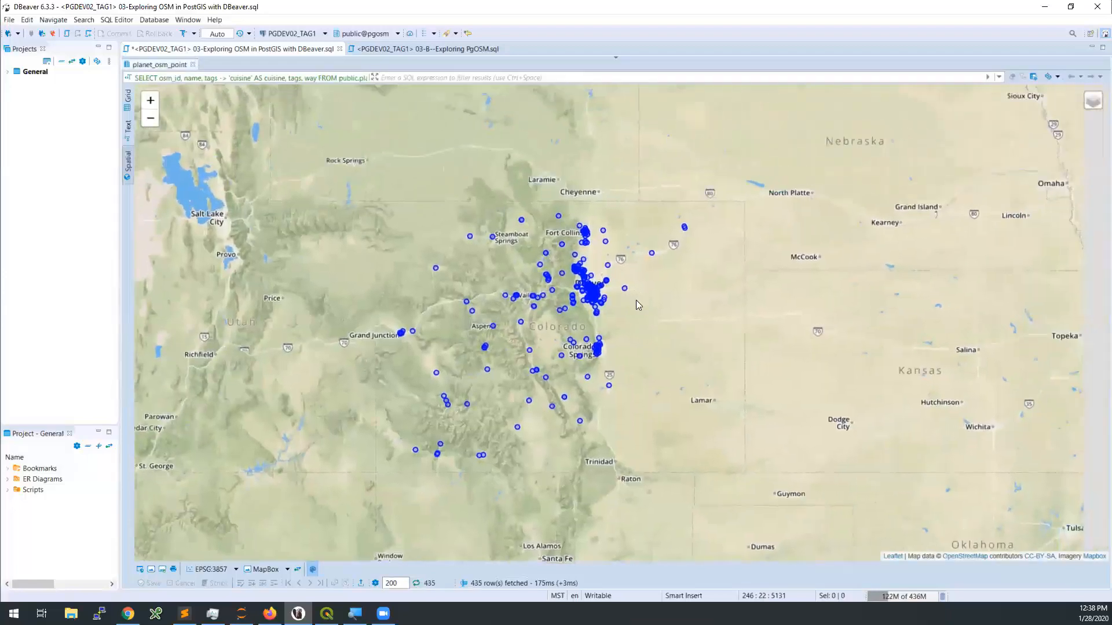
{"action": "scroll", "coordinate": [594, 285], "scroll_direction": "up", "scroll_amount": 4}
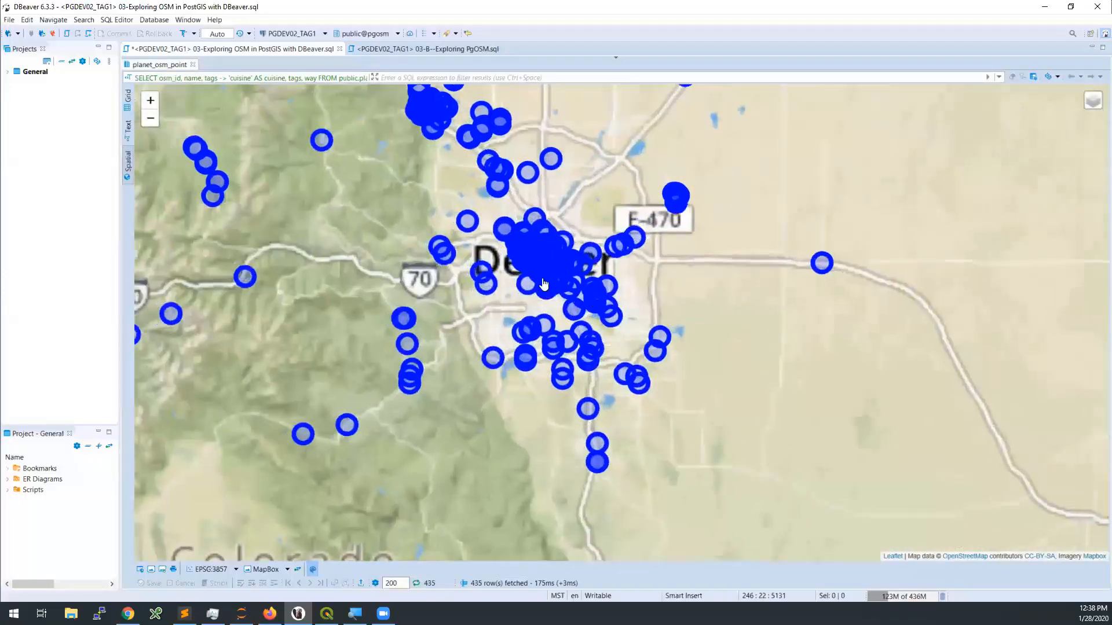
{"action": "scroll", "coordinate": [526, 268], "scroll_direction": "up", "scroll_amount": 3}
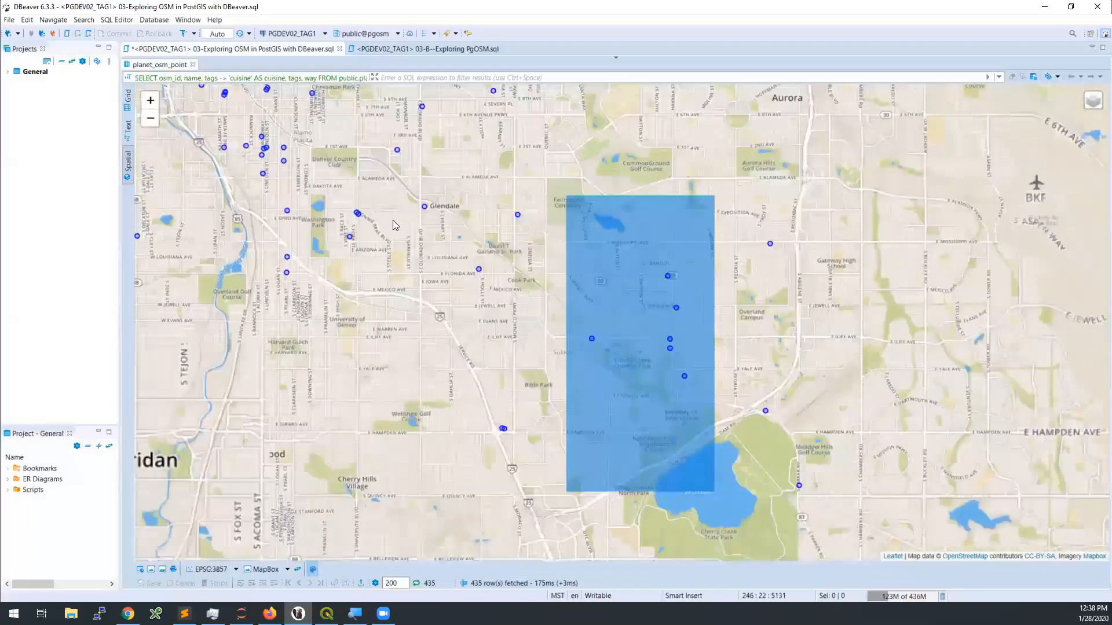
{"action": "left_click", "coordinate": [425, 207]}
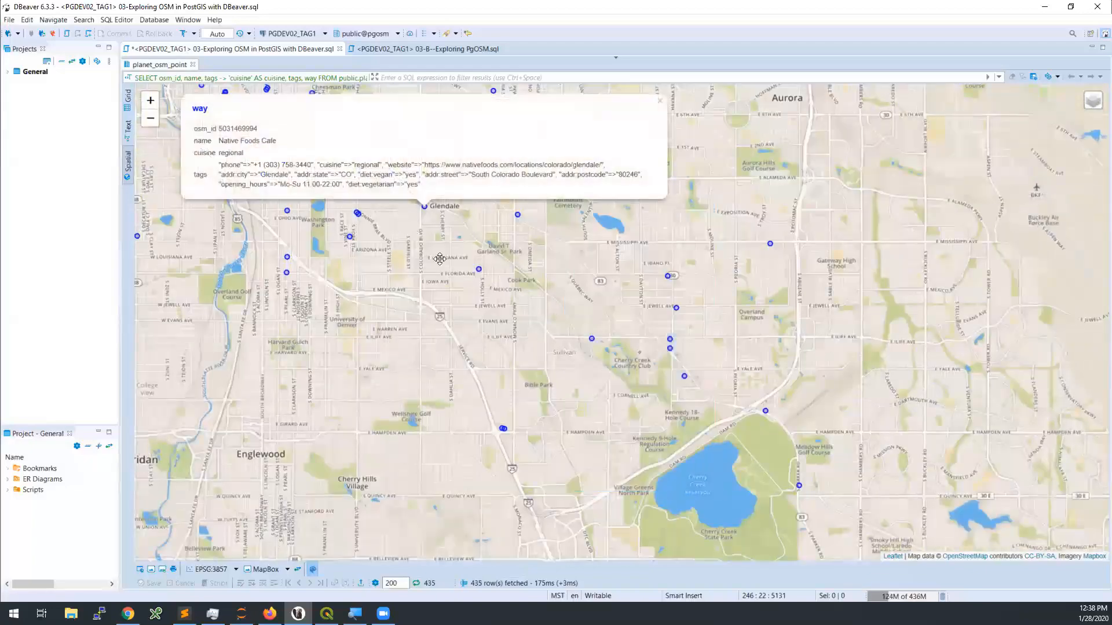
{"action": "mouse_move", "coordinate": [435, 254]}
{"action": "left_mouse_down"}
{"action": "mouse_move", "coordinate": [520, 387]}
{"action": "mouse_move", "coordinate": [569, 405]}
{"action": "left_mouse_up"}
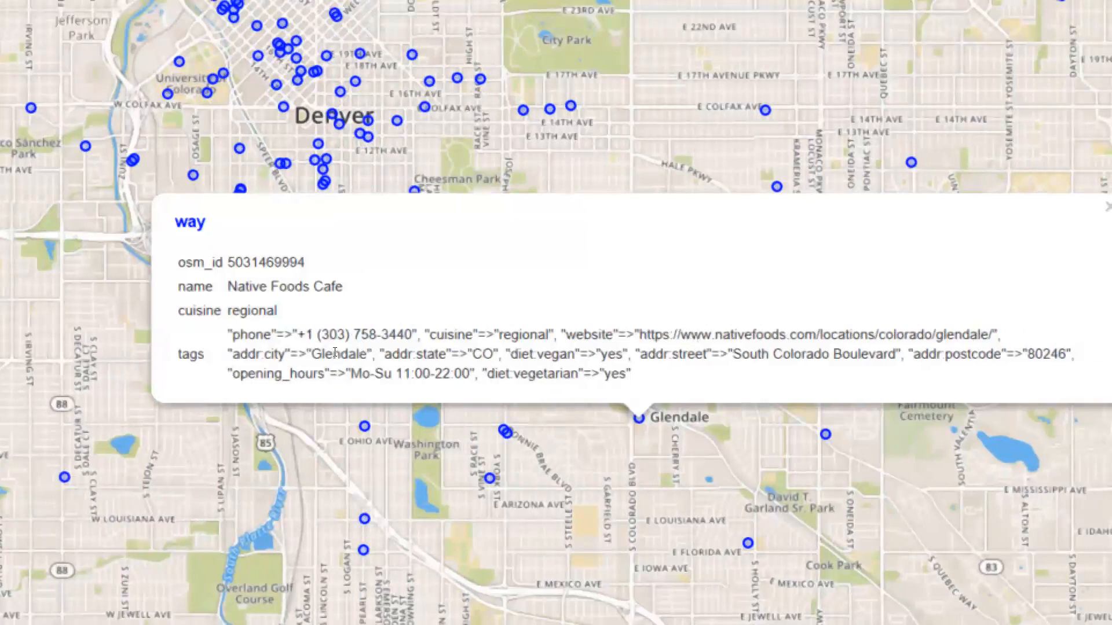
Check the cafe point's tags, close its details, and restore the query editor above the map.
{"action": "double_click", "coordinate": [192, 355]}
{"action": "key", "text": "ctrl+super+Right"}
{"action": "key", "text": "super"}
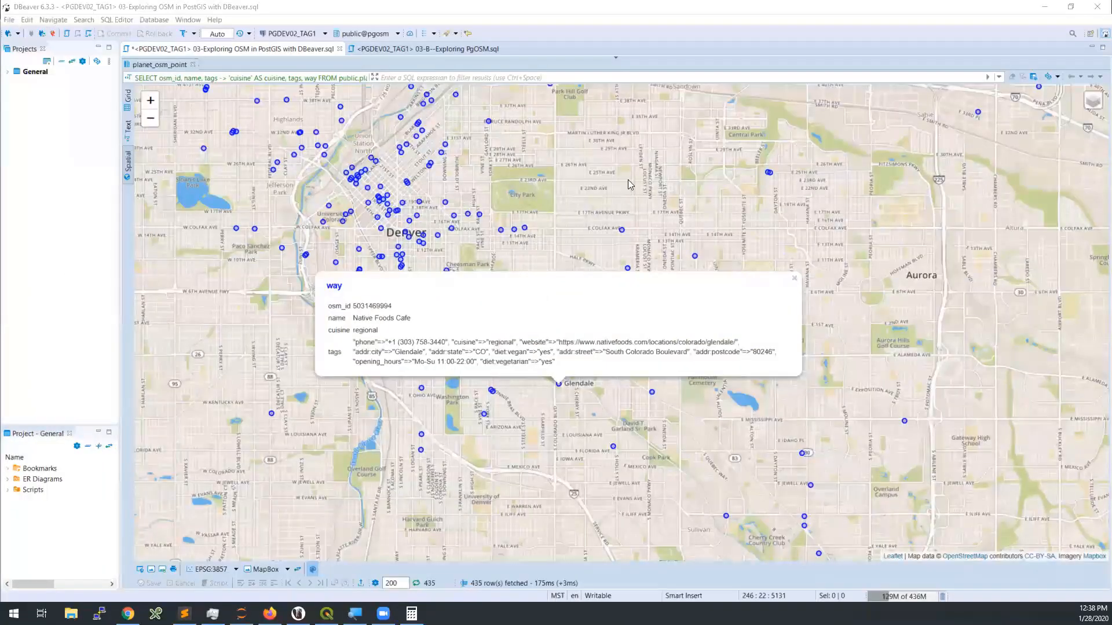
{"action": "left_click", "coordinate": [794, 278]}
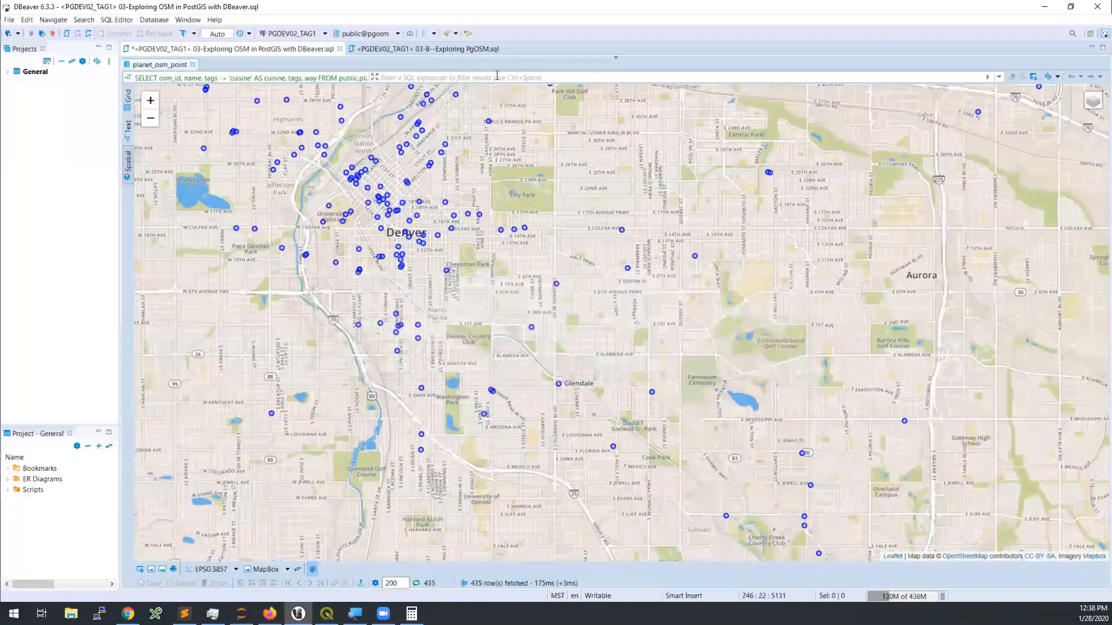
{"action": "left_click", "coordinate": [615, 58]}
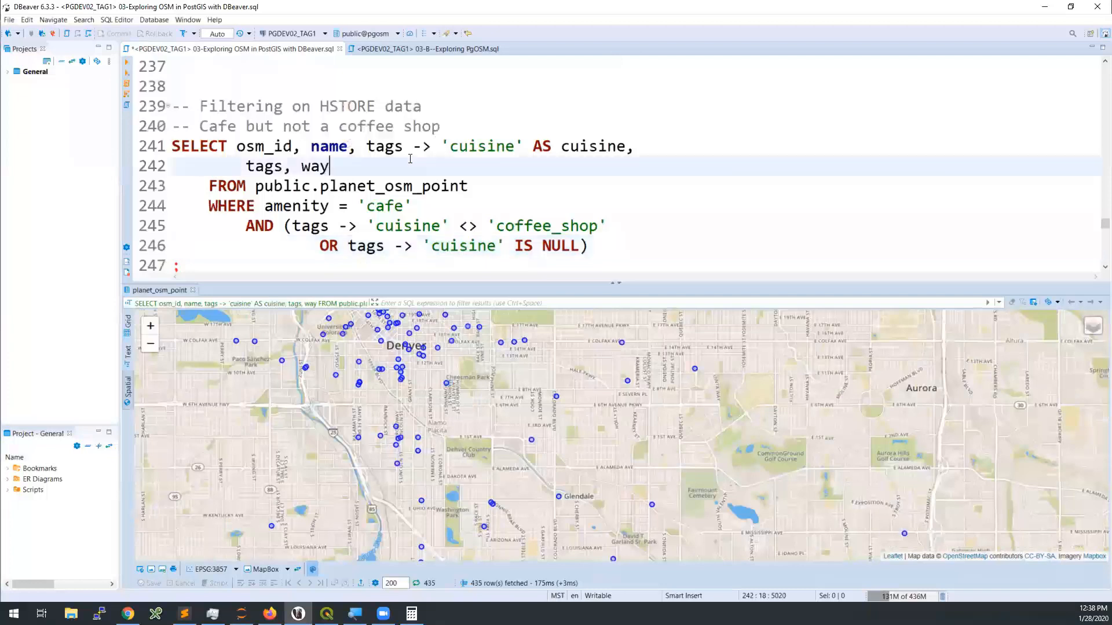
Run the "I want to sit down" query selecting the osm_id, tags and way of bench points.
{"action": "scroll", "coordinate": [405, 151], "scroll_direction": "down", "scroll_amount": 5}
{"action": "left_click", "coordinate": [364, 87]}
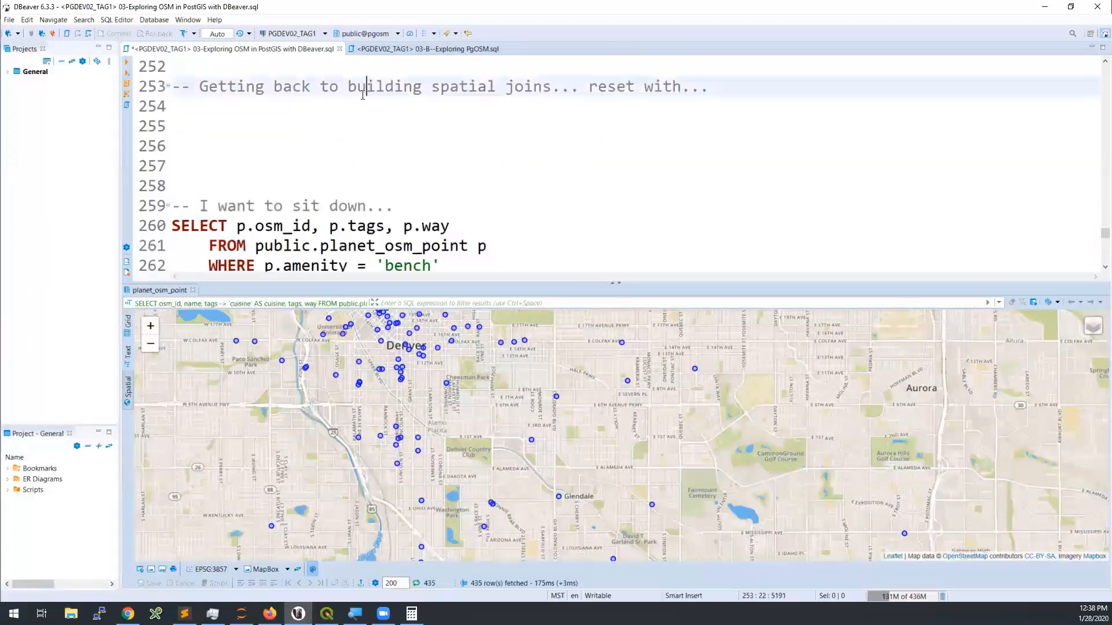
{"action": "scroll", "coordinate": [315, 104], "scroll_direction": "down", "scroll_amount": 1}
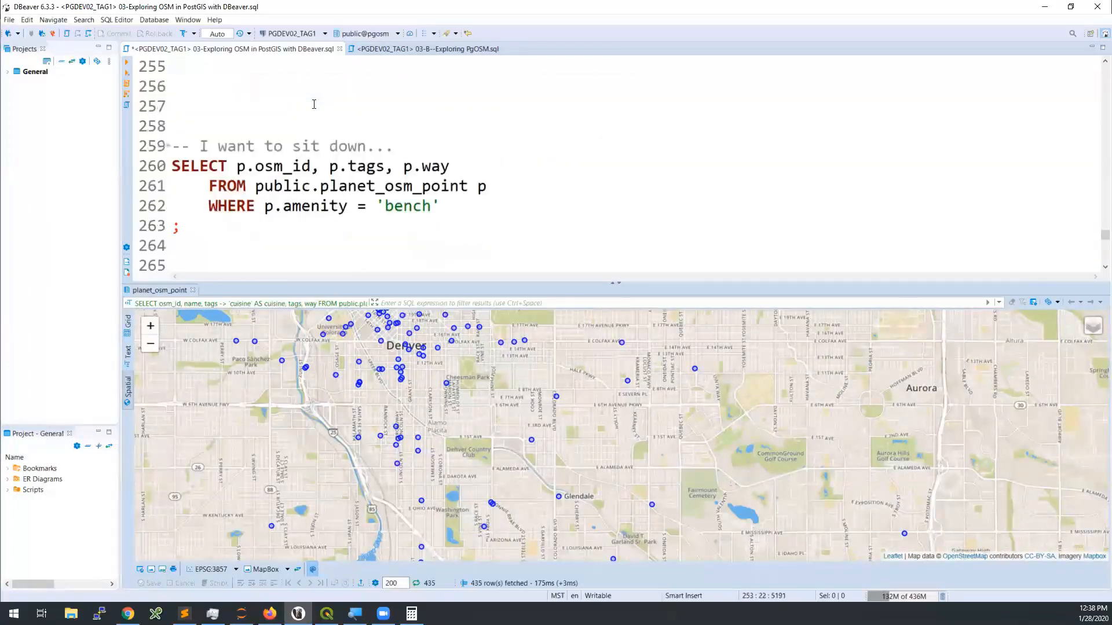
{"action": "left_click", "coordinate": [292, 186]}
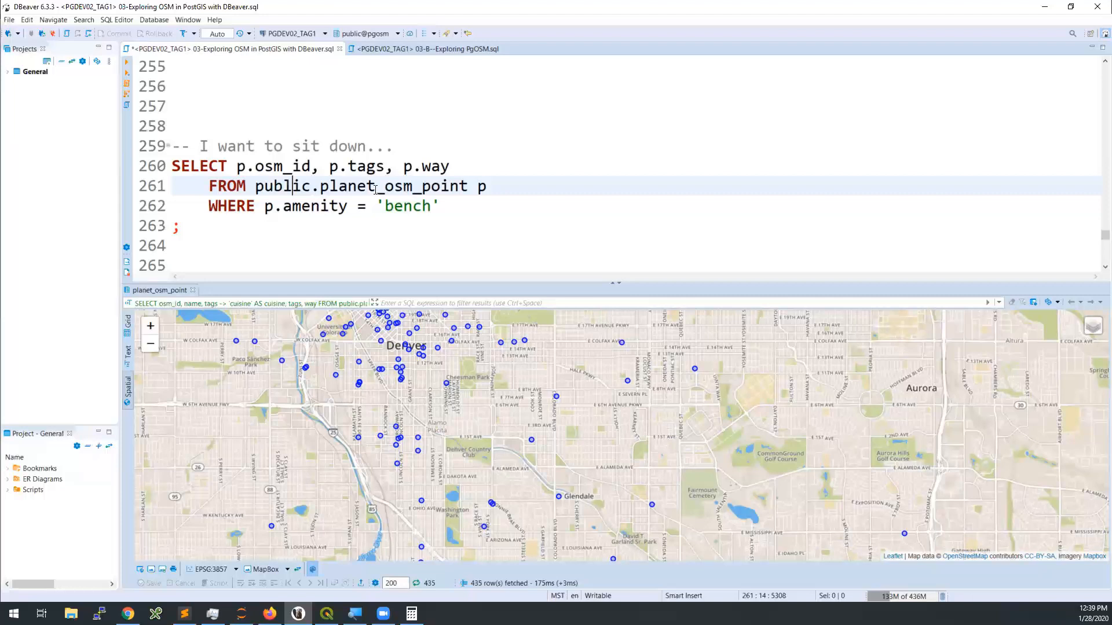
{"action": "left_click", "coordinate": [376, 188]}
{"action": "key", "text": "ctrl+Return"}
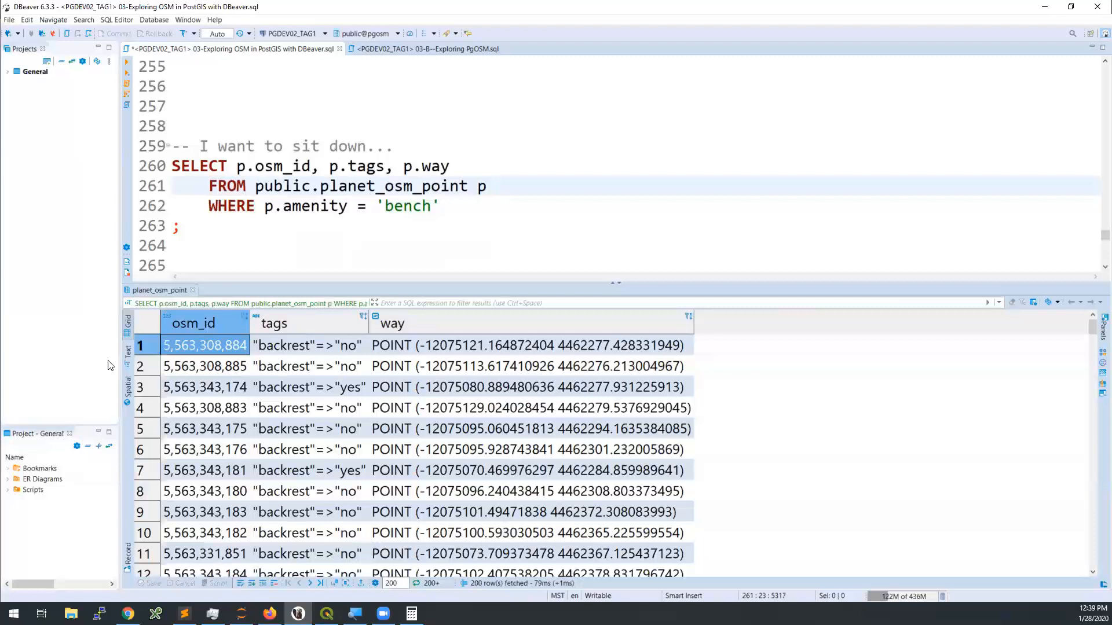
Show the bench points on the spatial map and fetch all remaining rows.
{"action": "left_click", "coordinate": [129, 399]}
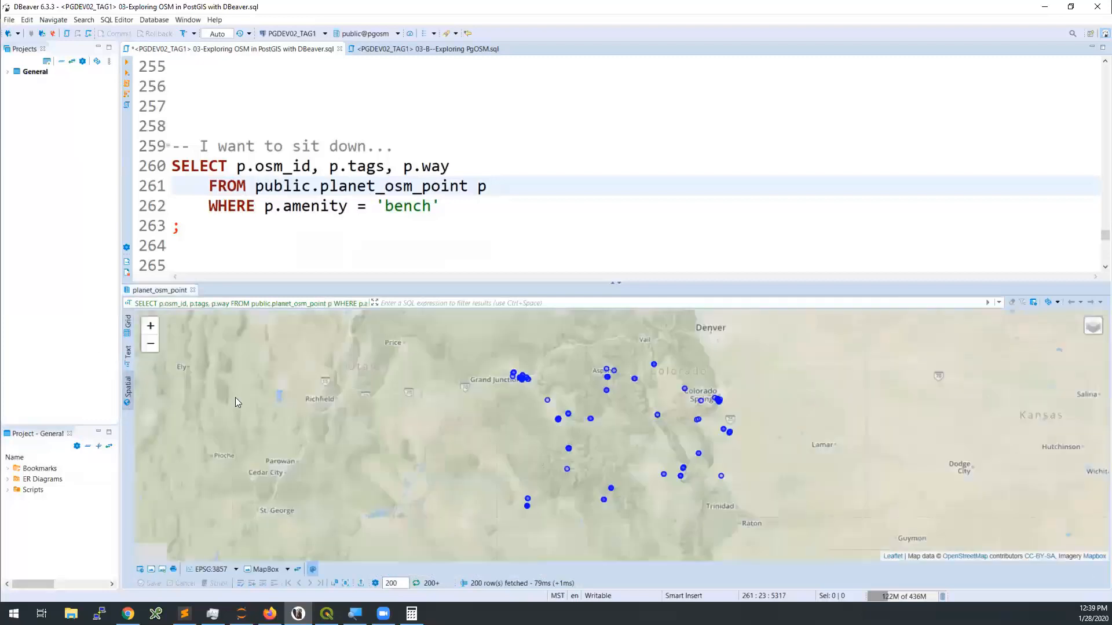
{"action": "left_click_drag", "start_coordinate": [764, 371], "coordinate": [662, 391]}
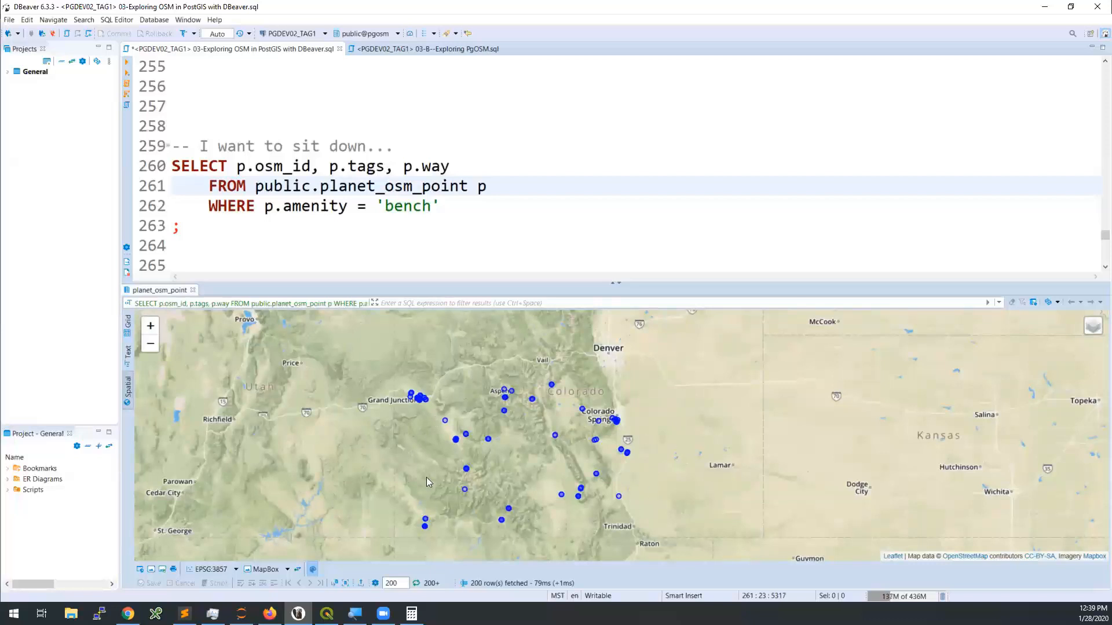
{"action": "left_click", "coordinate": [416, 584]}
{"action": "left_click", "coordinate": [345, 583]}
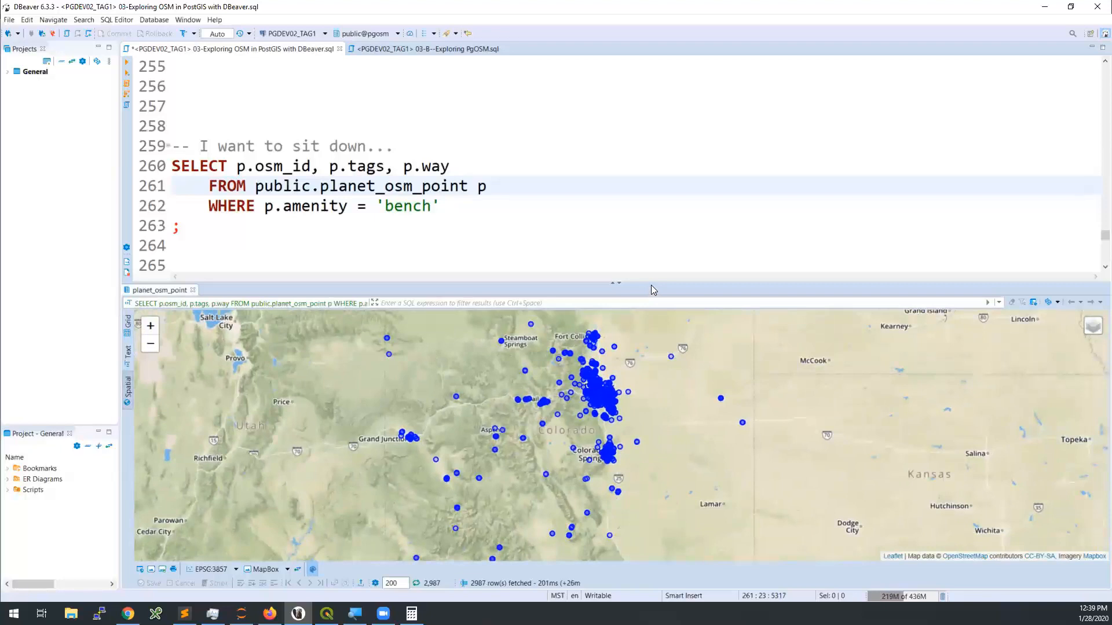
Examine the join conditions of the "I want to sit down... in Jefferson County" query, including the county name filter and ST_Contains.
{"action": "left_click", "coordinate": [369, 187]}
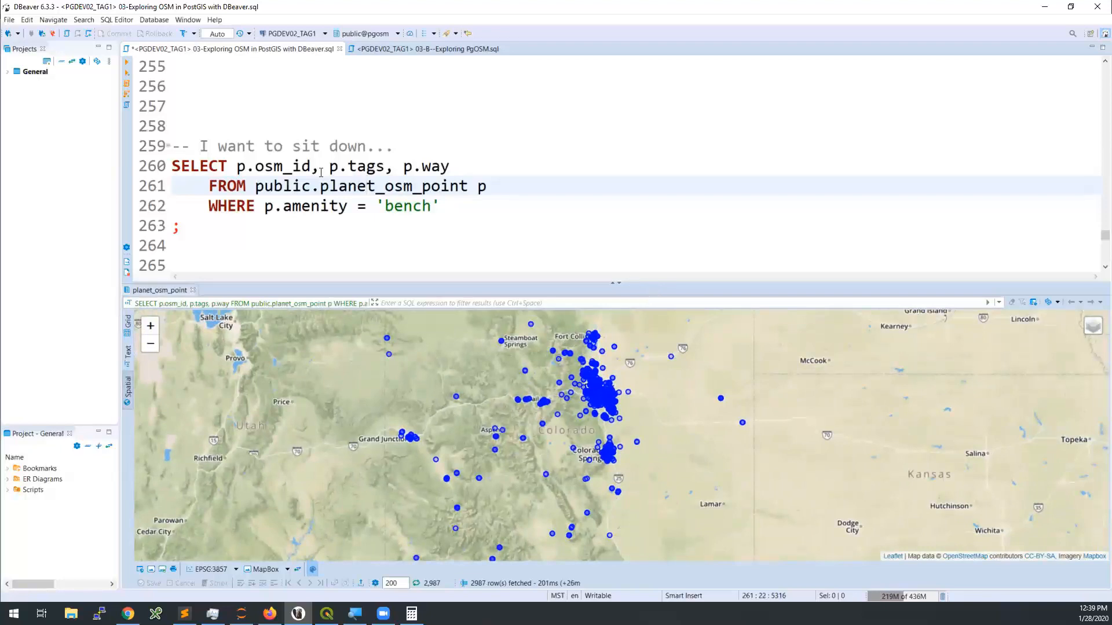
{"action": "scroll", "coordinate": [311, 163], "scroll_direction": "down", "scroll_amount": 2}
{"action": "scroll", "coordinate": [312, 164], "scroll_direction": "down", "scroll_amount": 2}
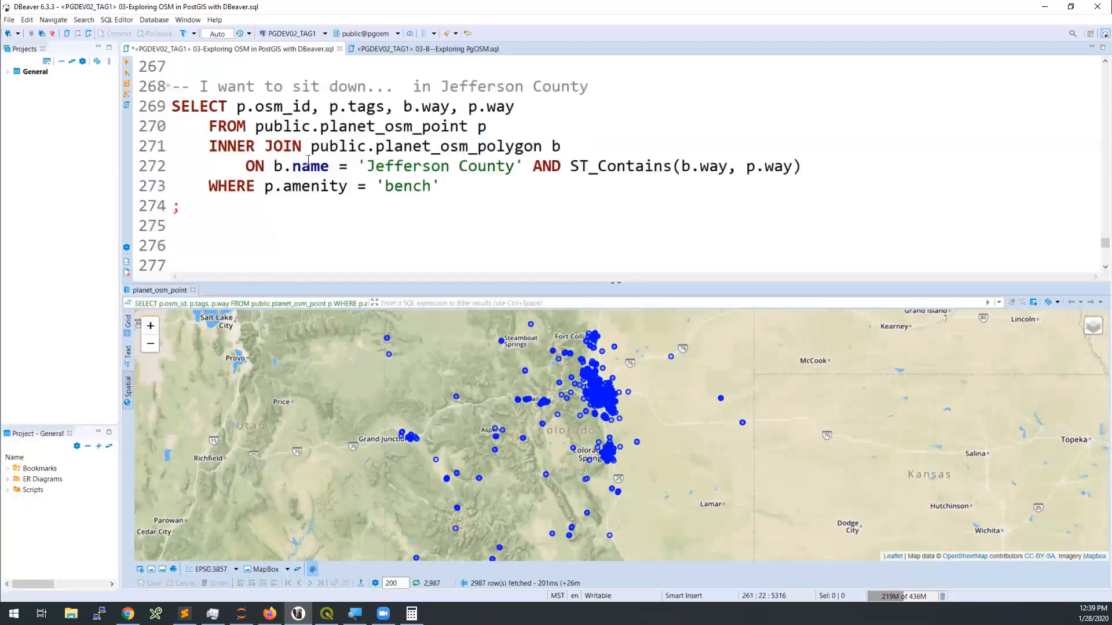
{"action": "left_click", "coordinate": [312, 127]}
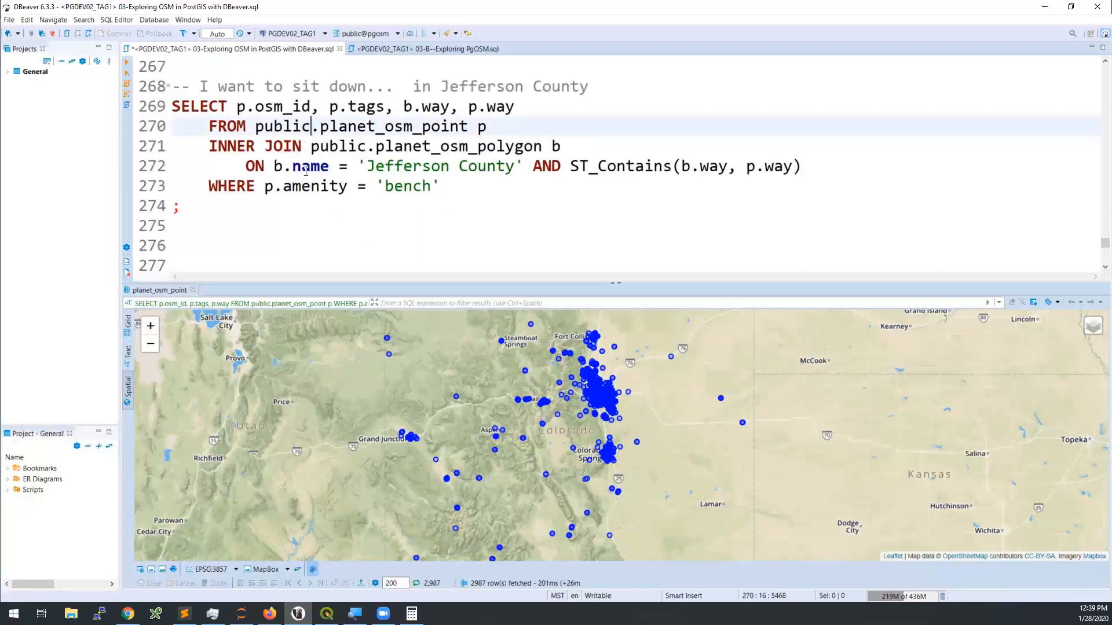
{"action": "left_click", "coordinate": [275, 167]}
{"action": "left_click_drag", "start_coordinate": [275, 167], "coordinate": [525, 166]}
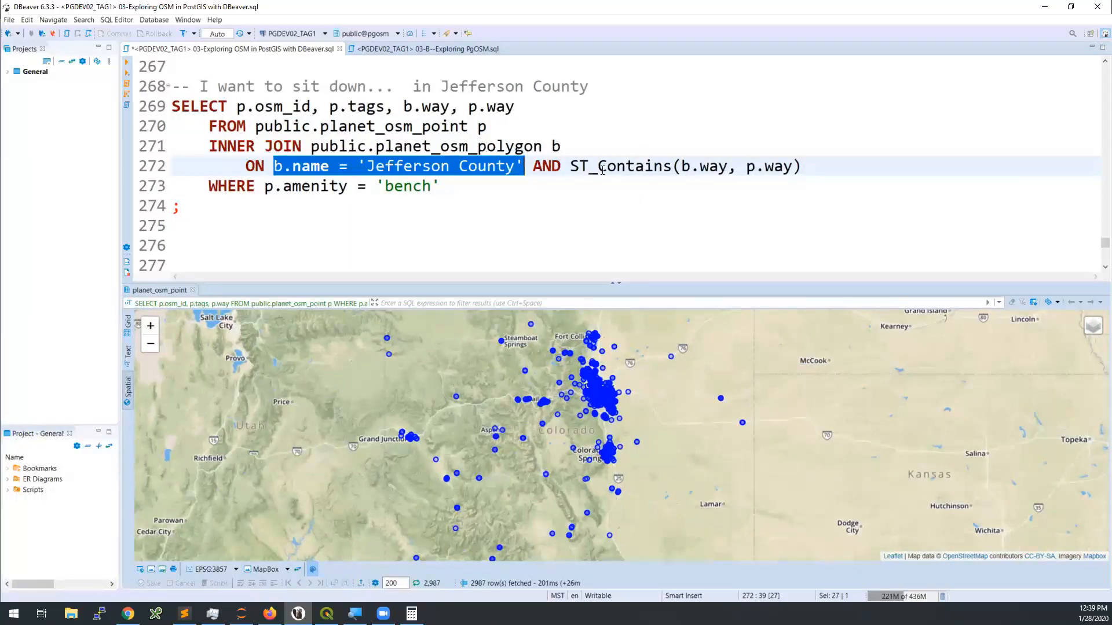
{"action": "double_click", "coordinate": [619, 167]}
{"action": "left_click_drag", "start_coordinate": [746, 165], "coordinate": [807, 172]}
{"action": "double_click", "coordinate": [622, 170]}
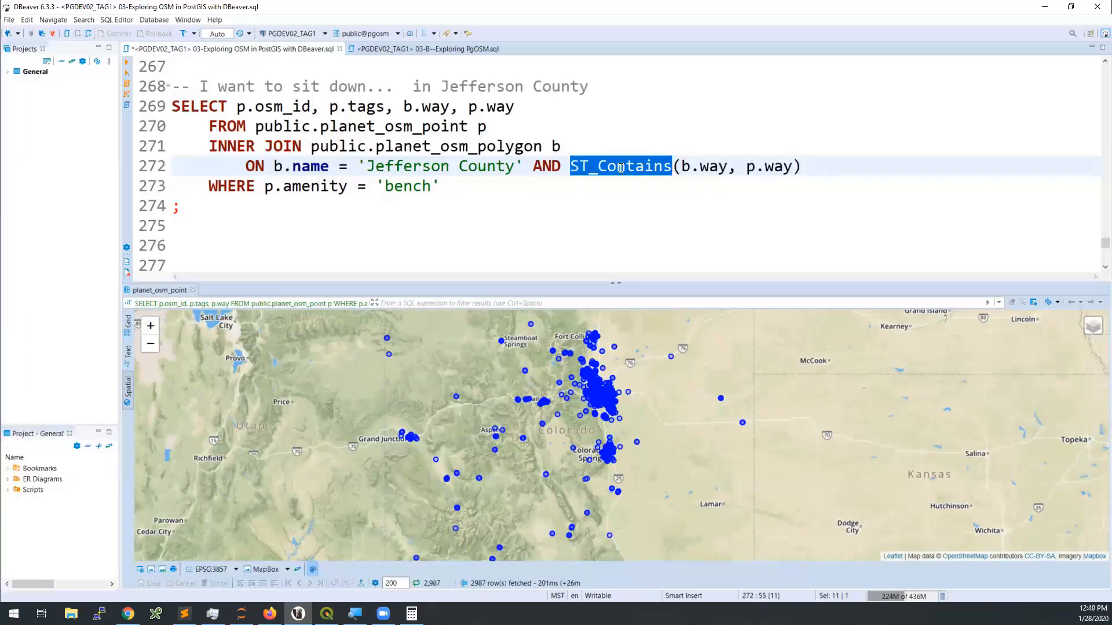
Run the Jefferson County bench query and show the county polygon with its benches on the spatial map.
{"action": "left_click", "coordinate": [258, 137]}
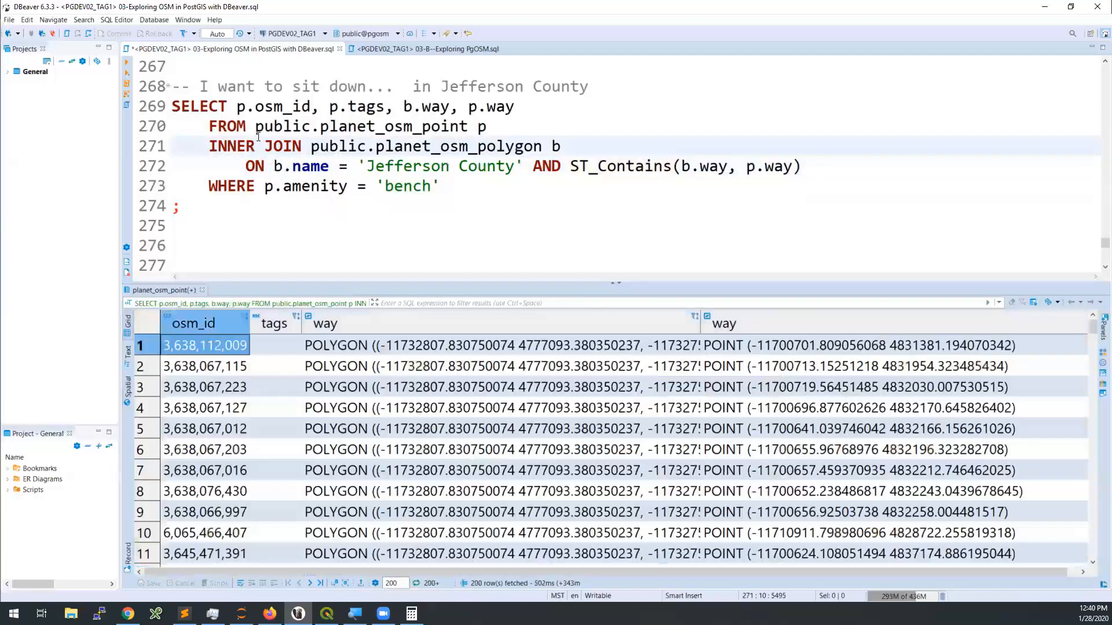
{"action": "left_click", "coordinate": [122, 398]}
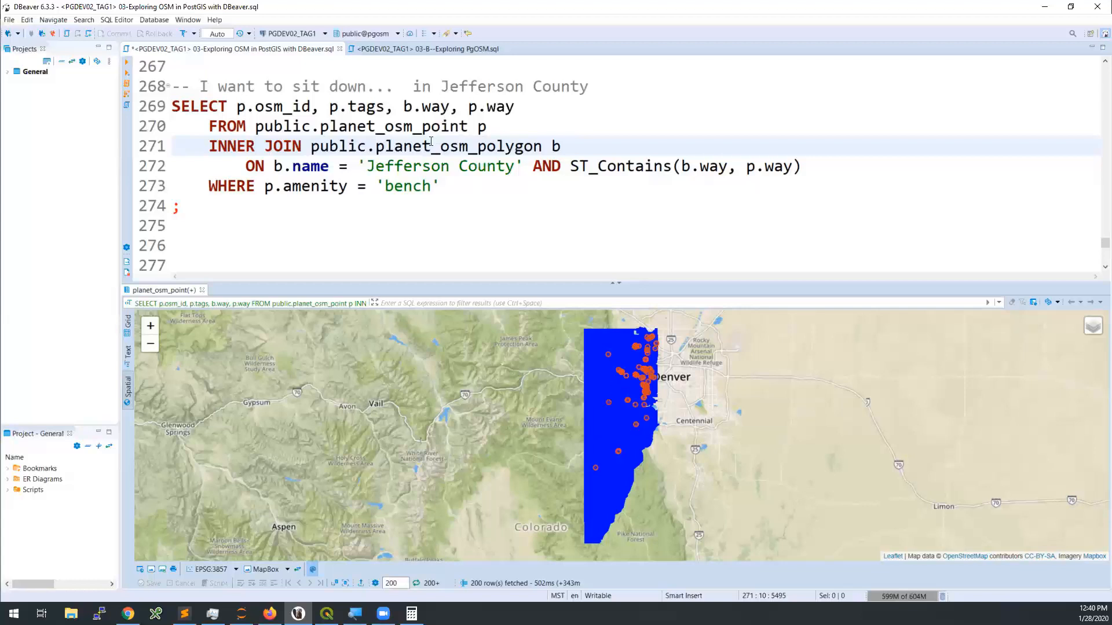
Examine the "Near trees" query's Jefferson County join, its tree join, and the arguments of ST_DWithin with the distance 10.
{"action": "left_click", "coordinate": [404, 147]}
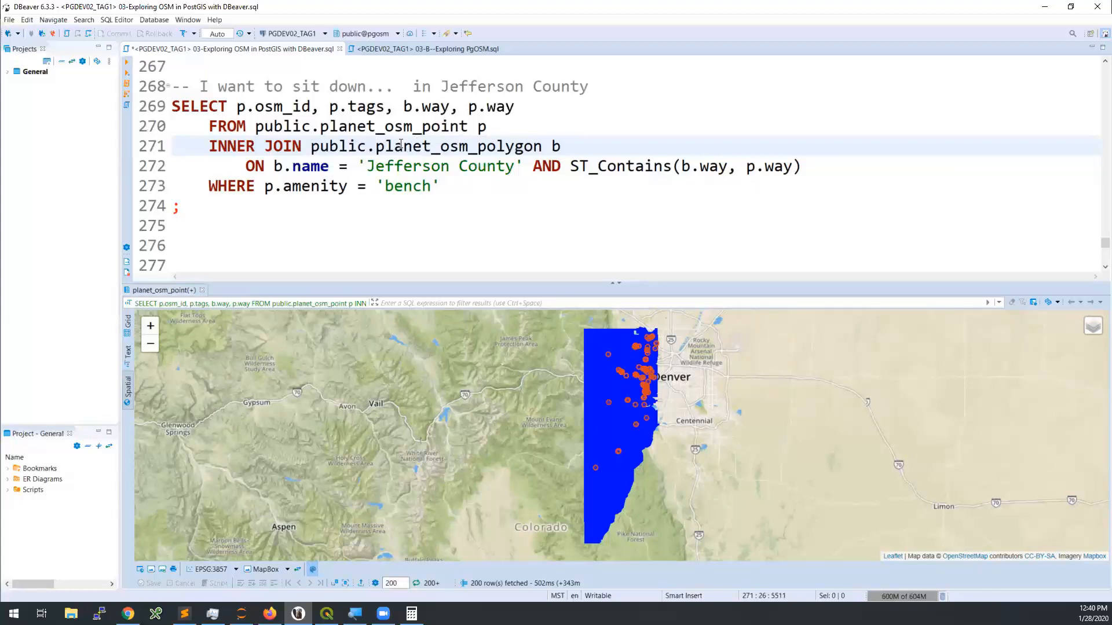
{"action": "scroll", "coordinate": [400, 145], "scroll_direction": "down", "scroll_amount": 4}
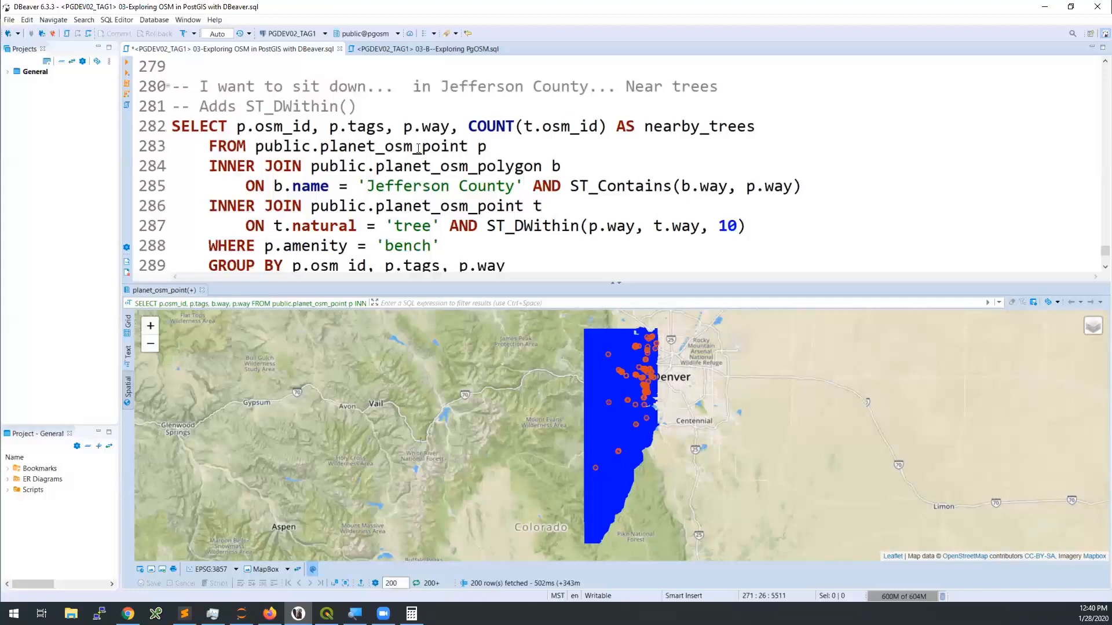
{"action": "scroll", "coordinate": [416, 146], "scroll_direction": "down", "scroll_amount": 1}
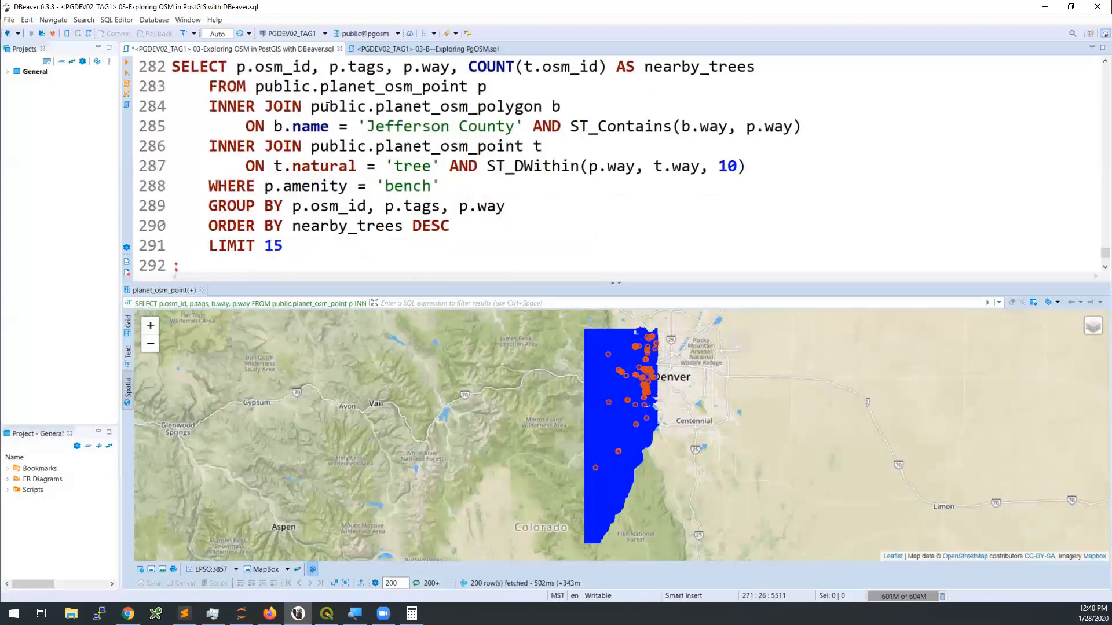
{"action": "double_click", "coordinate": [368, 88]}
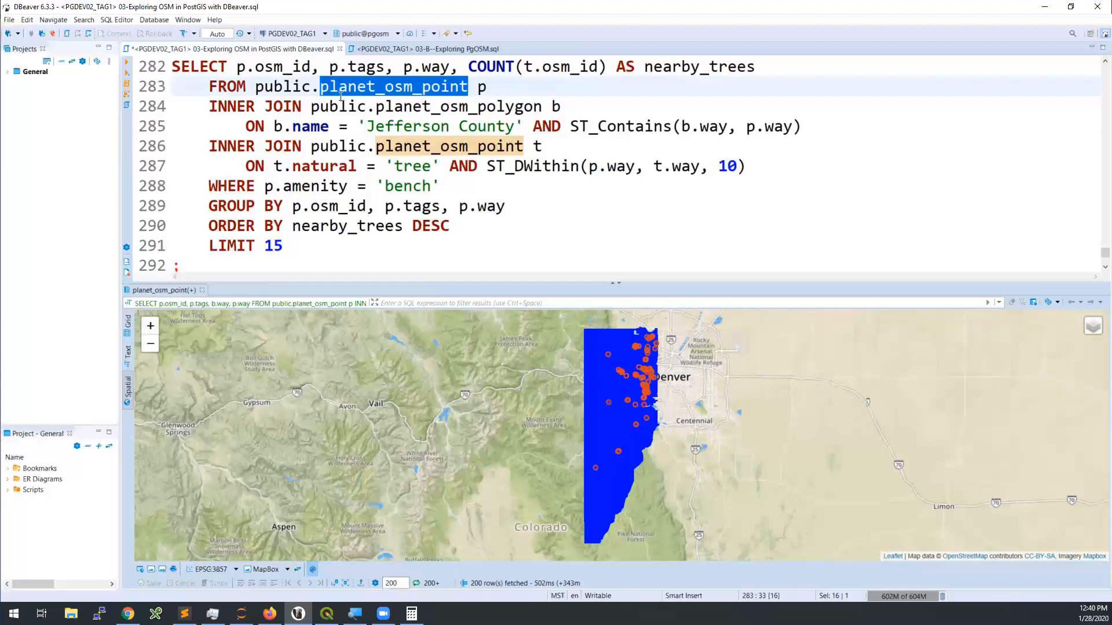
{"action": "left_click_drag", "start_coordinate": [329, 105], "coordinate": [825, 126]}
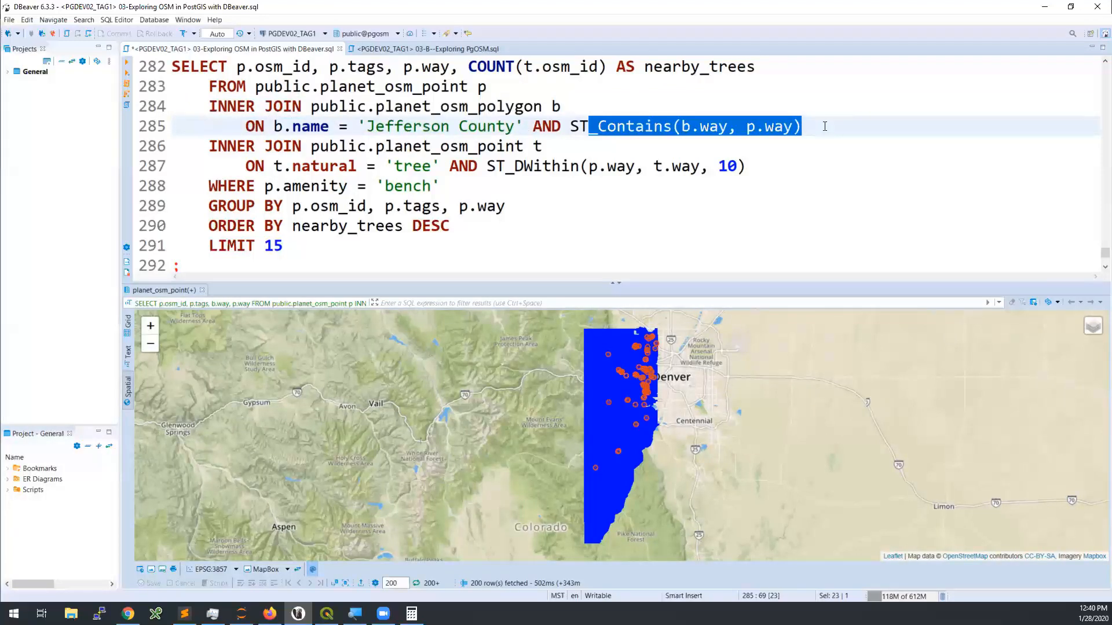
{"action": "double_click", "coordinate": [428, 145]}
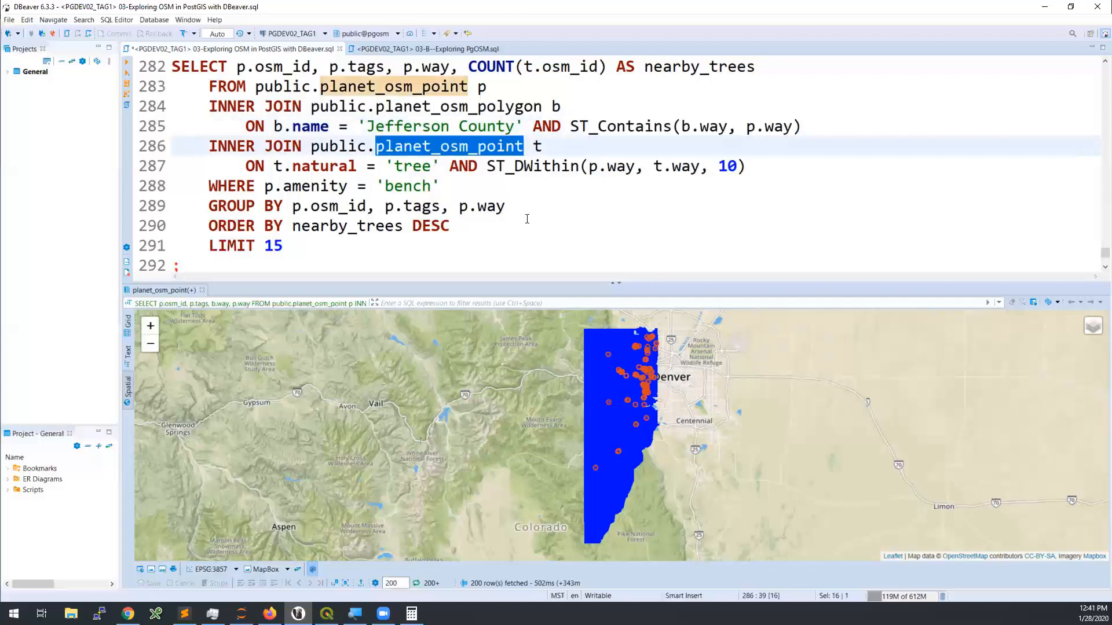
{"action": "left_click_drag", "start_coordinate": [276, 168], "coordinate": [442, 168]}
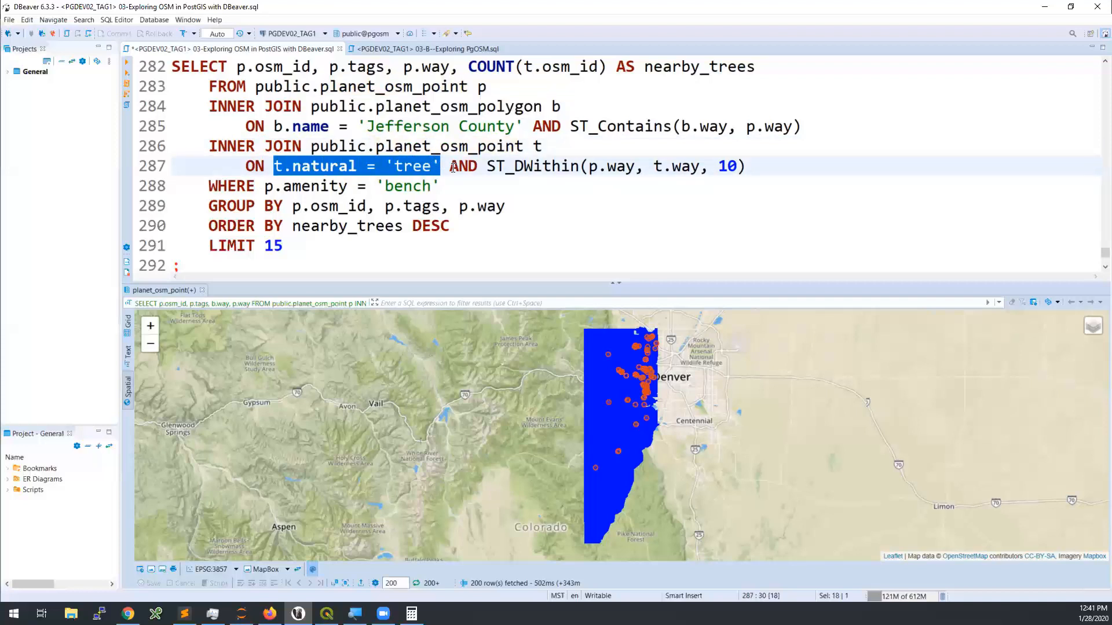
{"action": "left_click", "coordinate": [490, 167]}
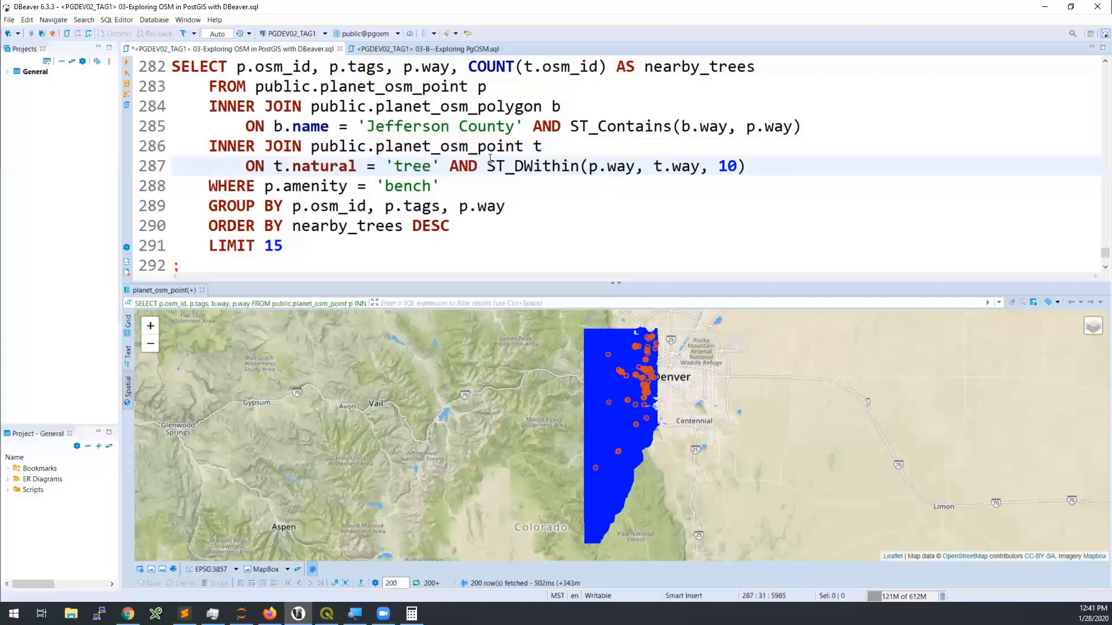
{"action": "double_click", "coordinate": [514, 167]}
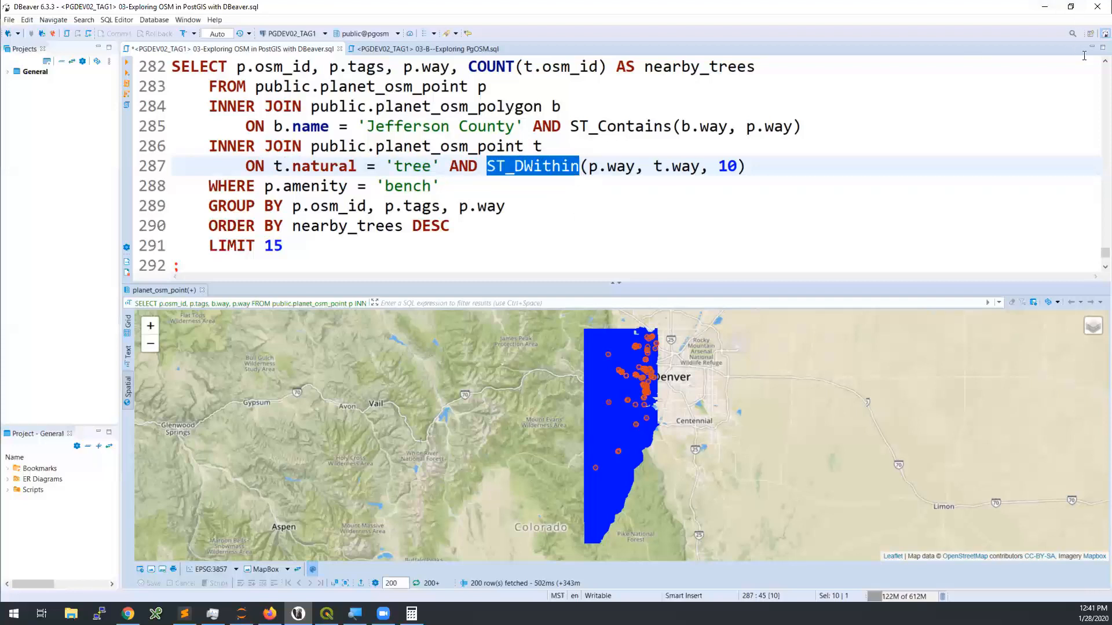
{"action": "scroll", "coordinate": [1096, 68], "scroll_direction": "up", "scroll_amount": 1}
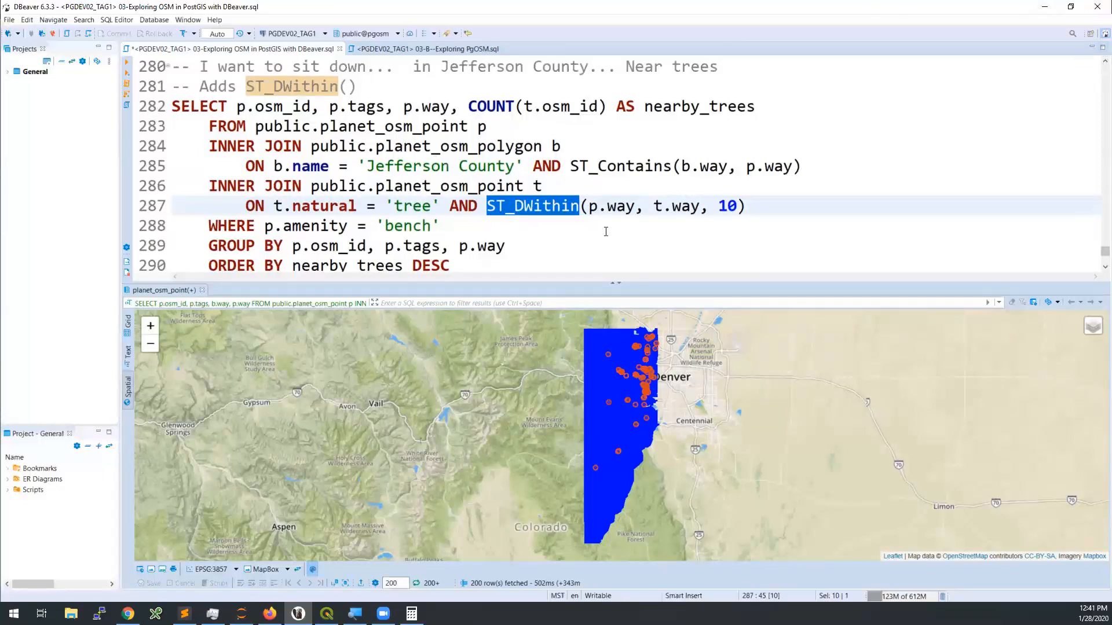
{"action": "left_click_drag", "start_coordinate": [655, 207], "coordinate": [737, 206]}
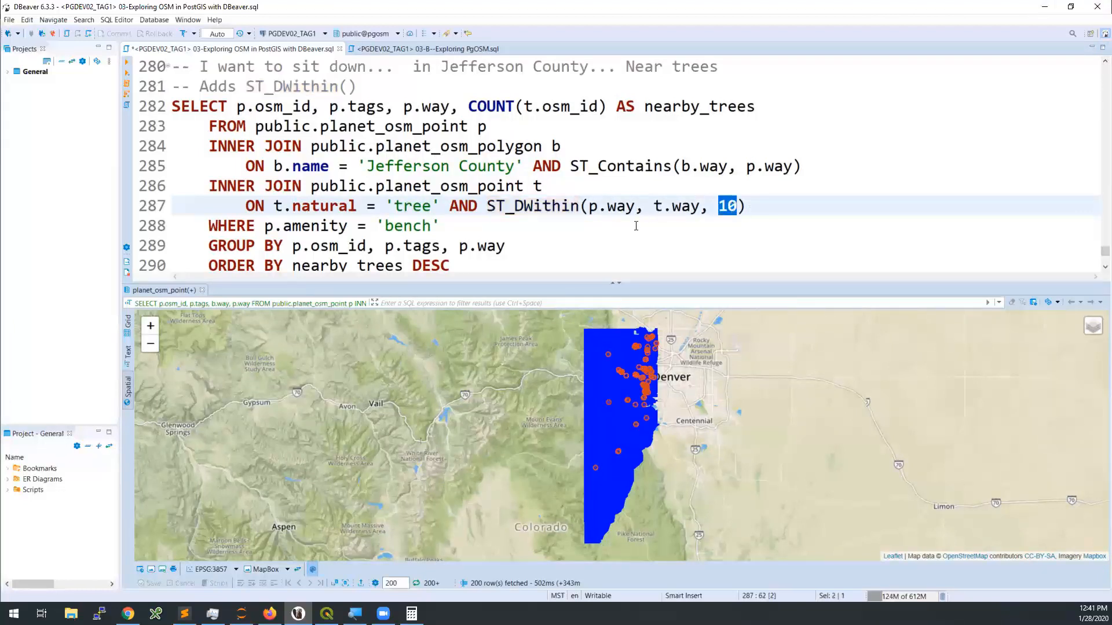
{"action": "left_click_drag", "start_coordinate": [590, 206], "coordinate": [635, 206]}
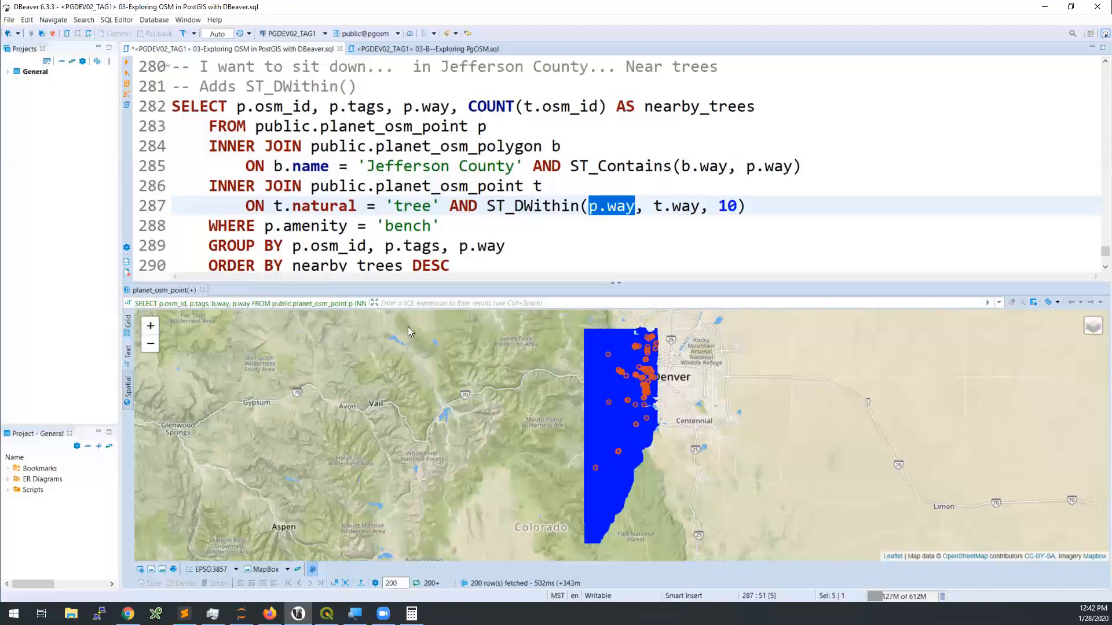
{"action": "left_click_drag", "start_coordinate": [747, 206], "coordinate": [496, 204]}
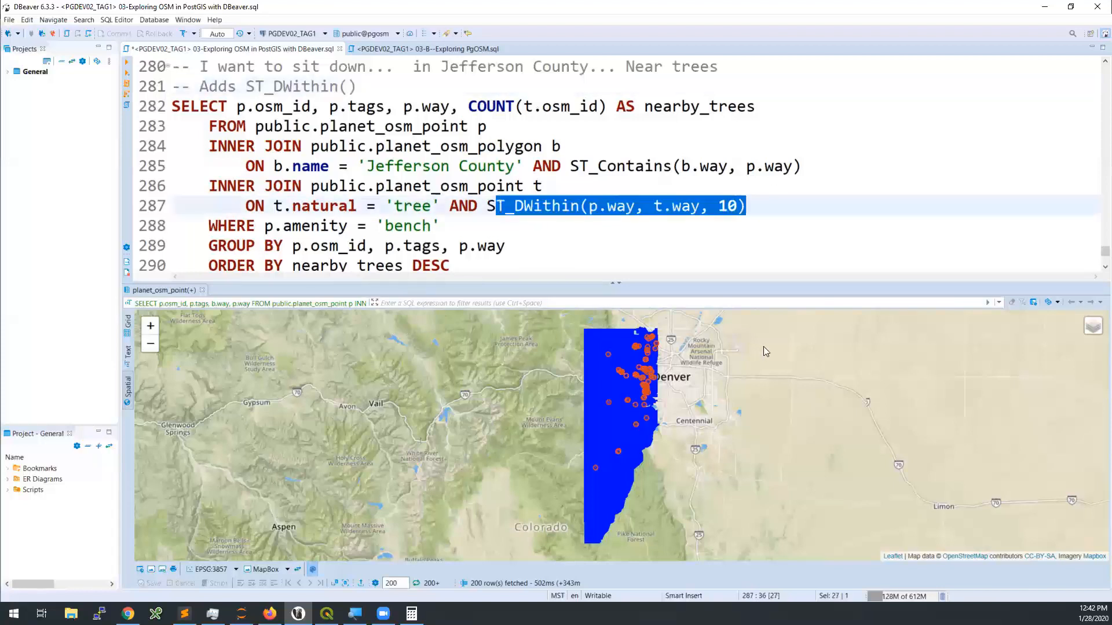
Run the "Near trees" bench query and review its COUNT of tree osm_id values and the nearby_trees sort order.
{"action": "left_click", "coordinate": [399, 168]}
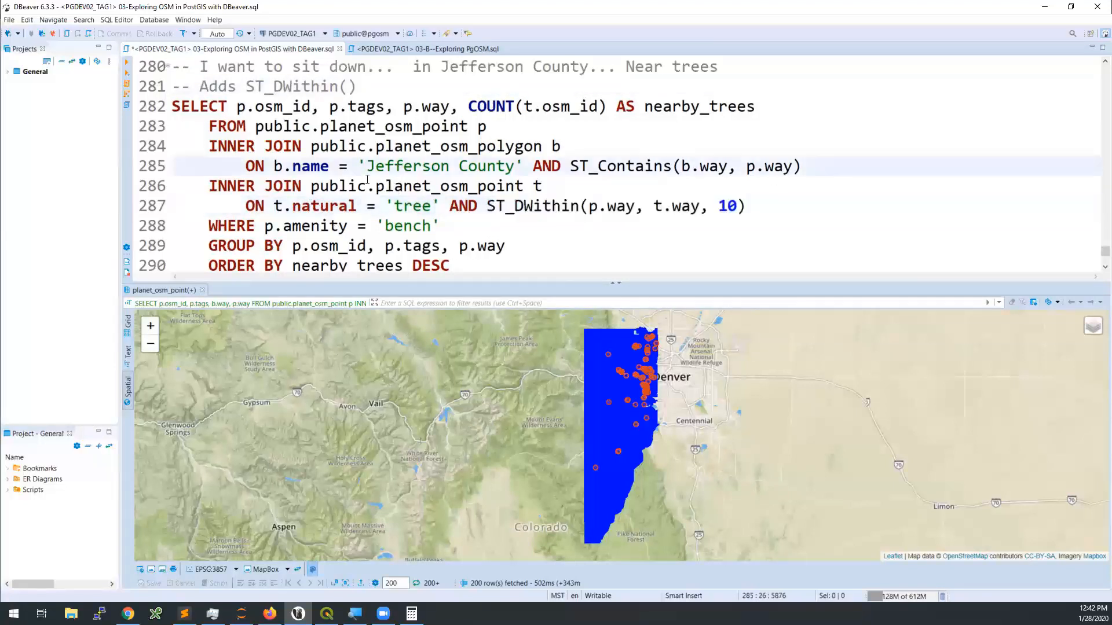
{"action": "left_click", "coordinate": [332, 191]}
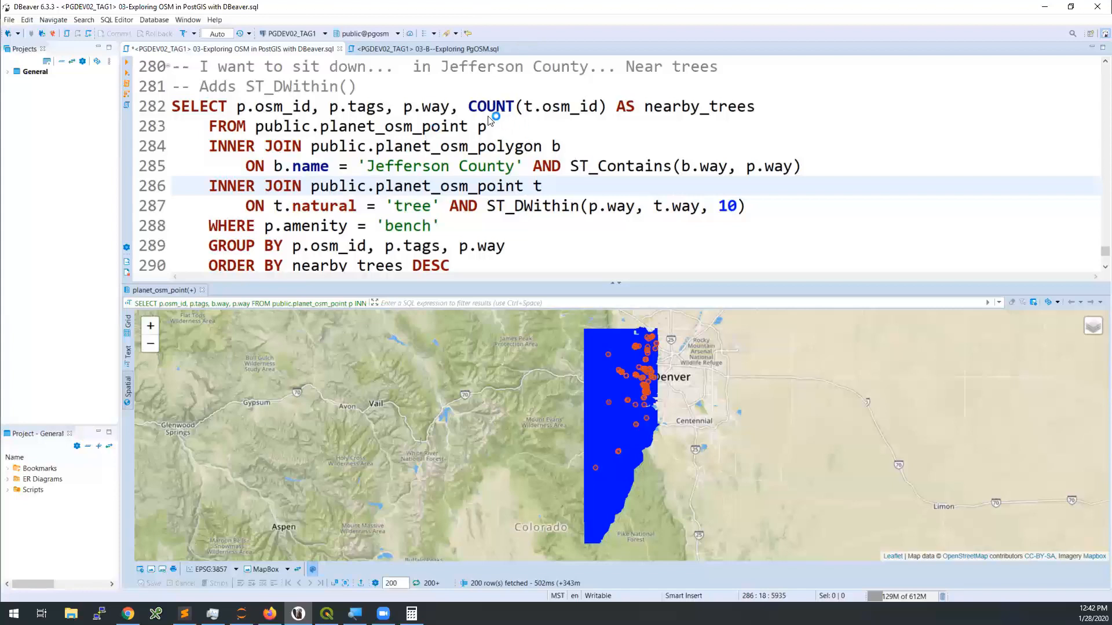
{"action": "left_click_drag", "start_coordinate": [469, 107], "coordinate": [598, 107]}
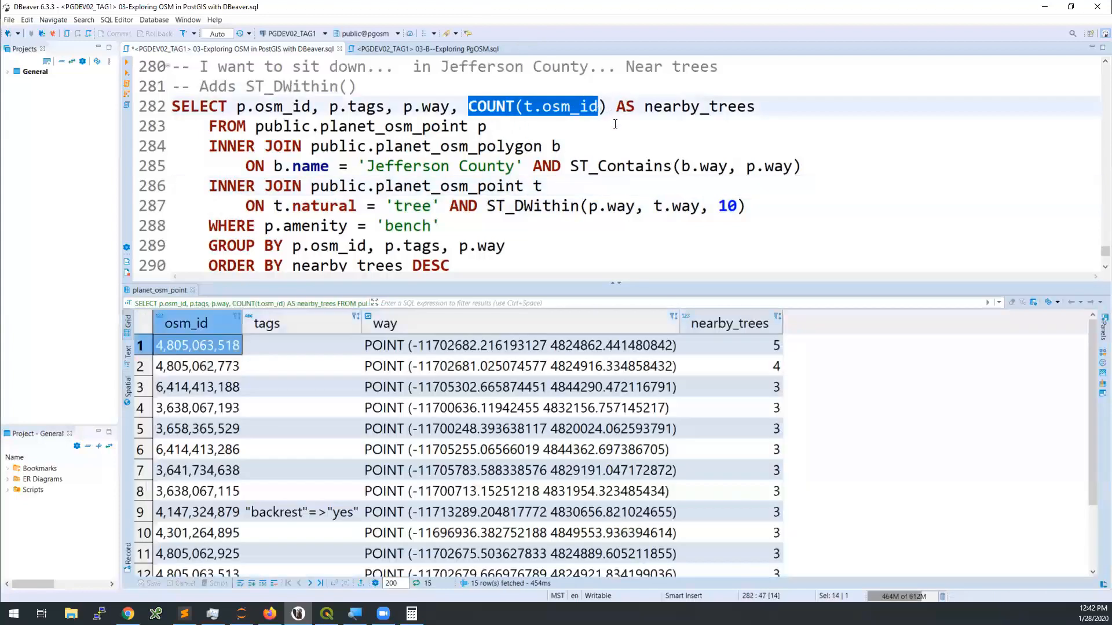
{"action": "double_click", "coordinate": [546, 106]}
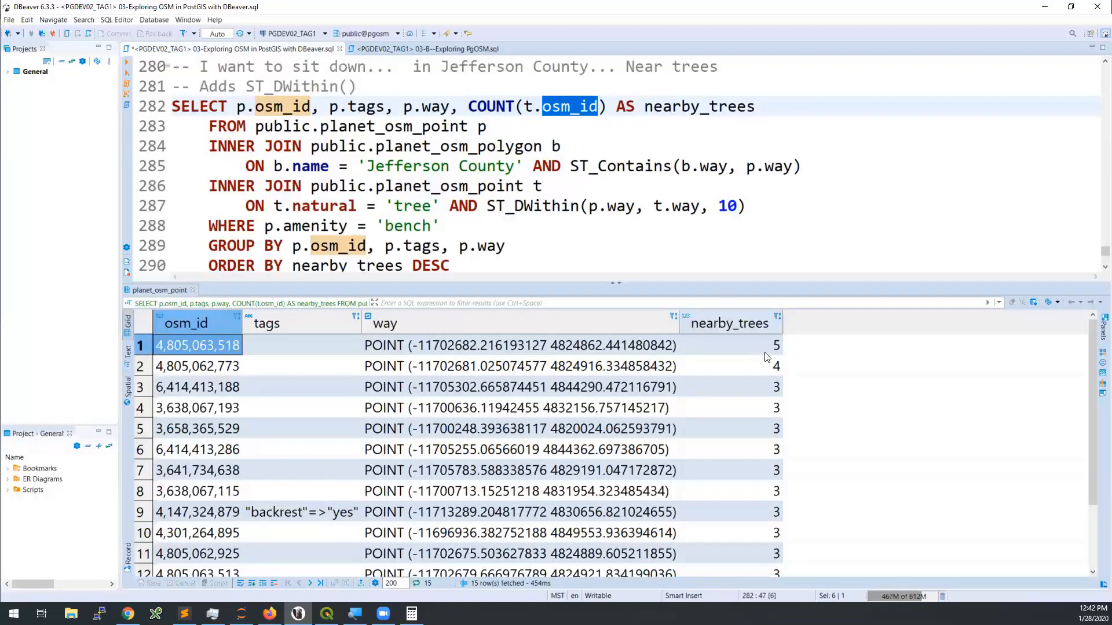
{"action": "scroll", "coordinate": [360, 197], "scroll_direction": "down", "scroll_amount": 1}
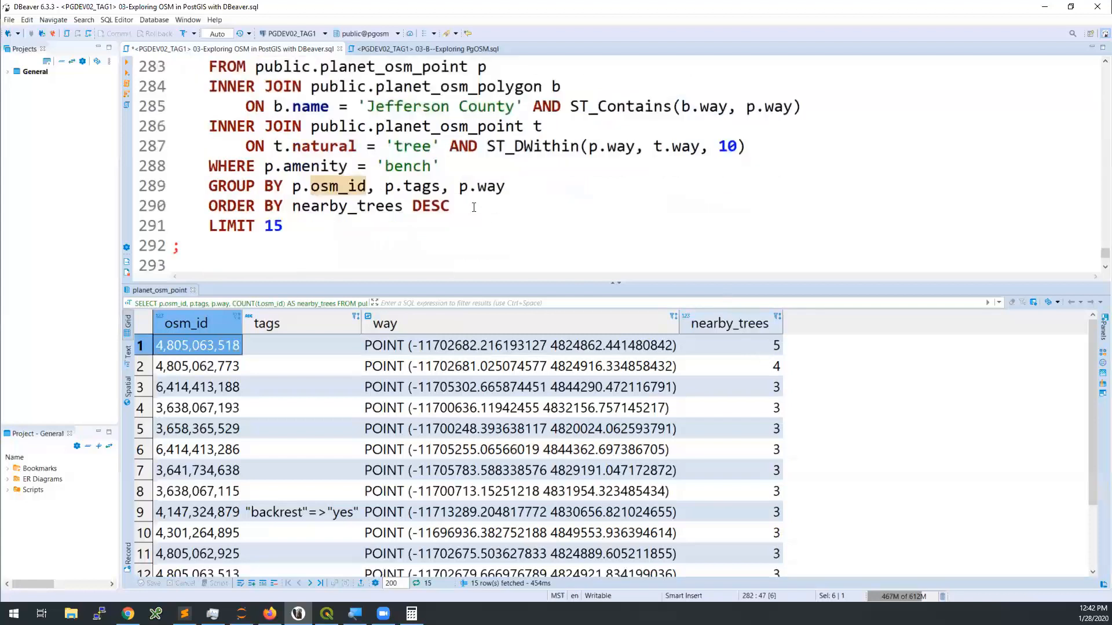
{"action": "double_click", "coordinate": [361, 205]}
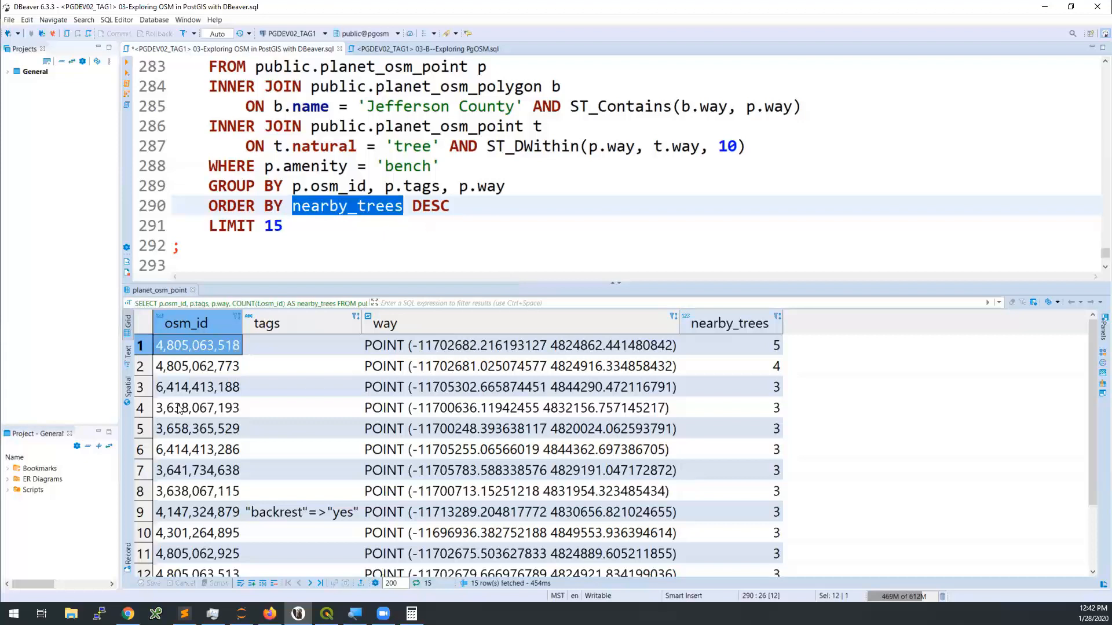
Show the benches near trees on the spatial map, inspect the details of the bench by Parfet Park in Golden, and close them.
{"action": "left_click", "coordinate": [128, 395]}
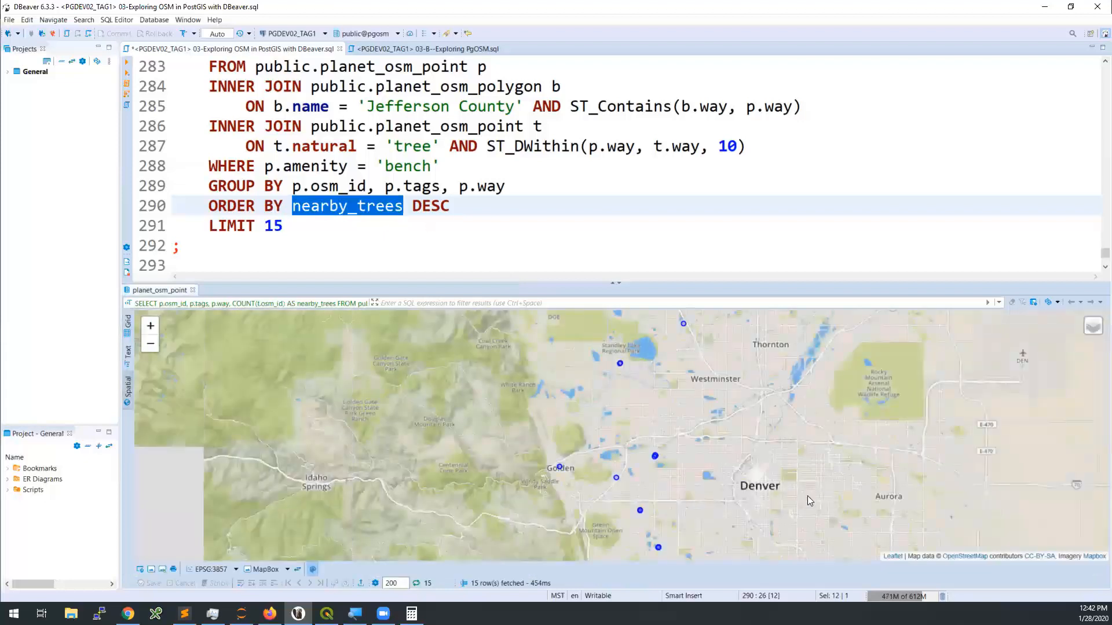
{"action": "left_click_drag", "start_coordinate": [722, 433], "coordinate": [721, 452]}
{"action": "scroll", "coordinate": [715, 448], "scroll_direction": "down", "scroll_amount": 1}
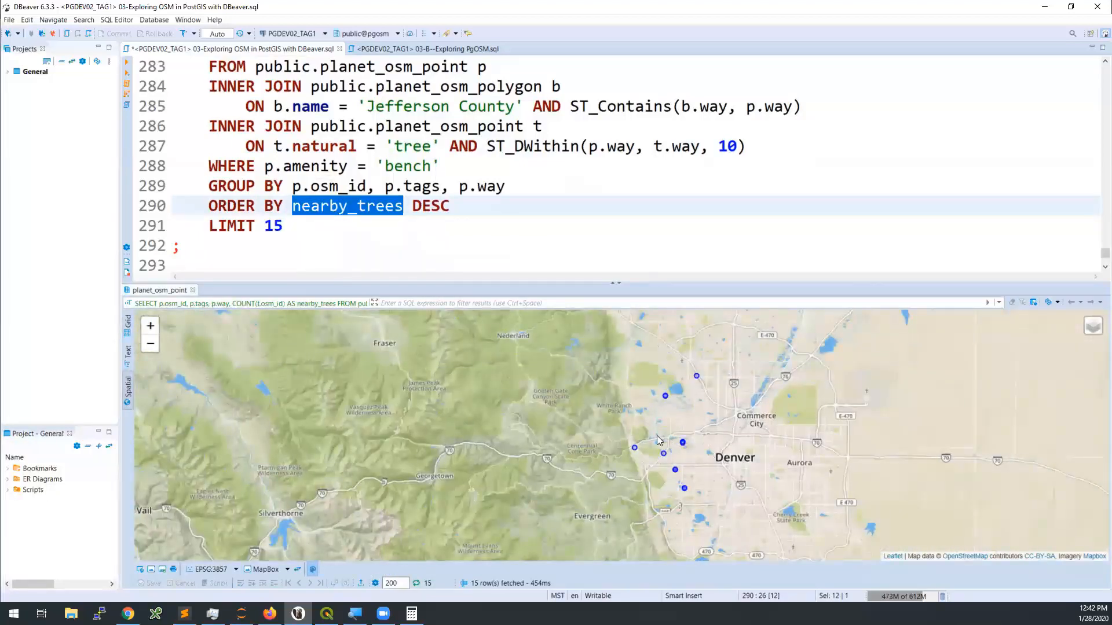
{"action": "scroll", "coordinate": [642, 445], "scroll_direction": "up", "scroll_amount": 1}
{"action": "scroll", "coordinate": [614, 466], "scroll_direction": "up", "scroll_amount": 4}
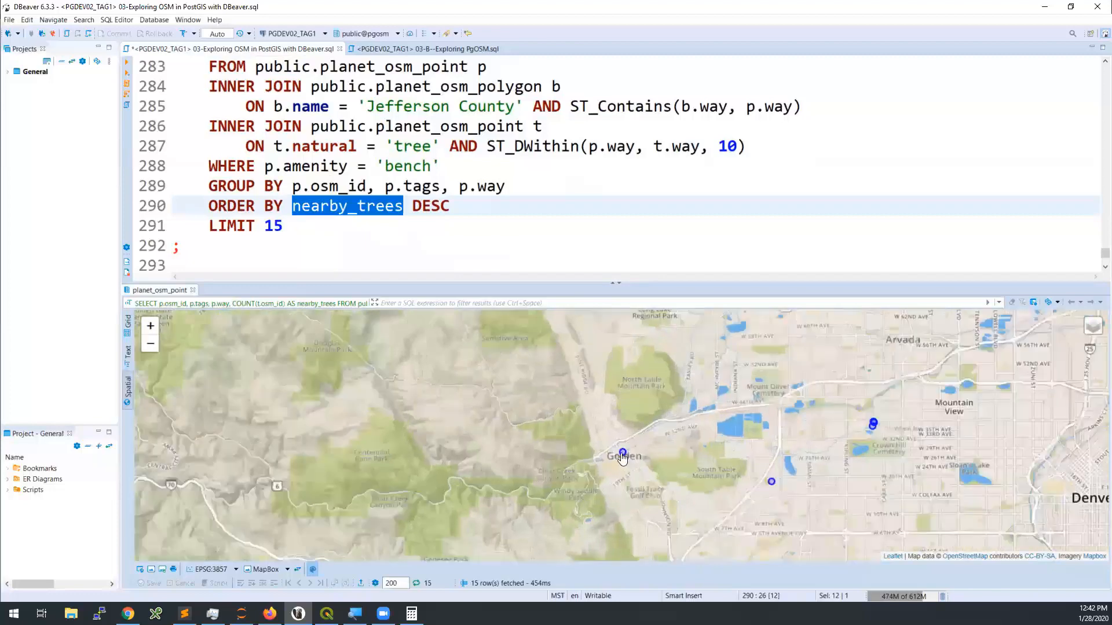
{"action": "scroll", "coordinate": [620, 438], "scroll_direction": "up", "scroll_amount": 1}
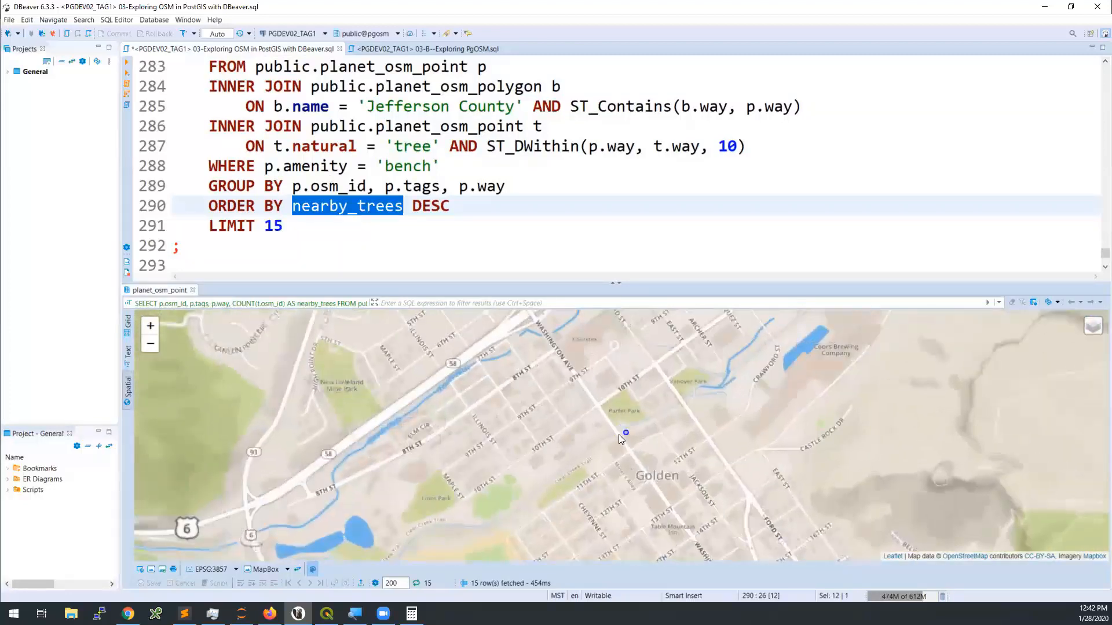
{"action": "scroll", "coordinate": [619, 434], "scroll_direction": "up", "scroll_amount": 2}
{"action": "left_click", "coordinate": [647, 420]}
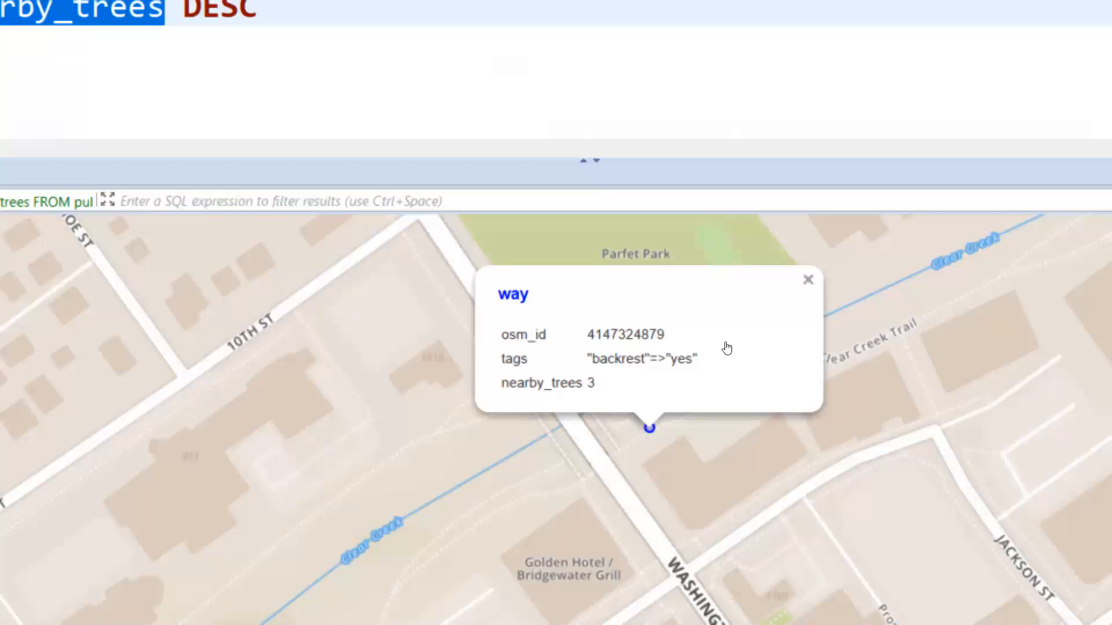
{"action": "left_click", "coordinate": [808, 279]}
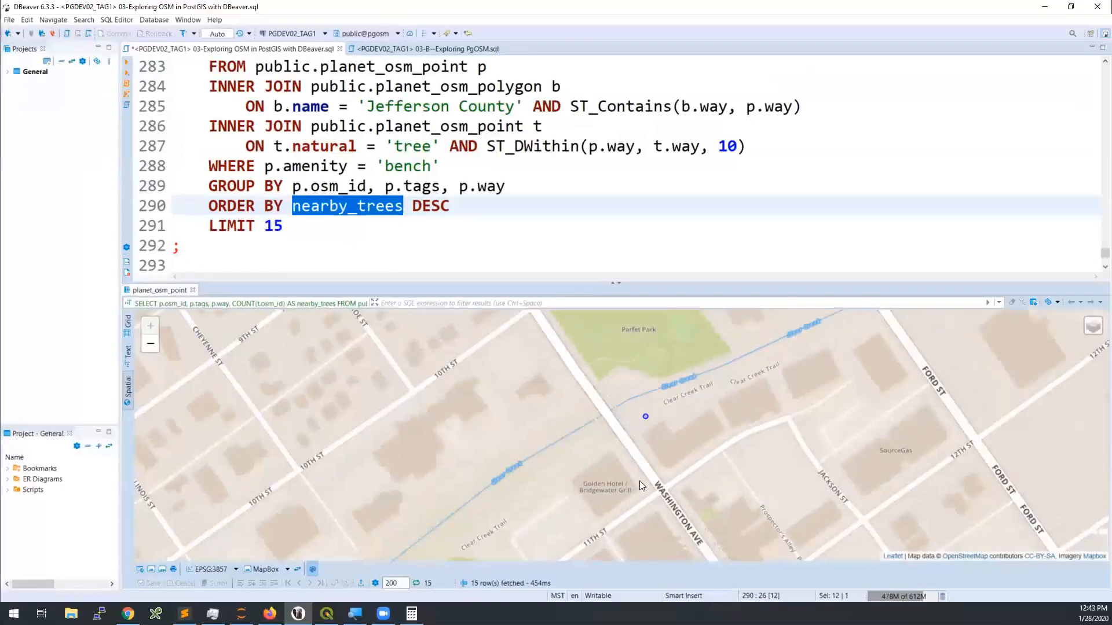
Change the spatial map's base layer to OpenStreetMap and examine the surroundings of the bench near Parfet Park in Golden.
{"action": "left_click", "coordinate": [287, 571]}
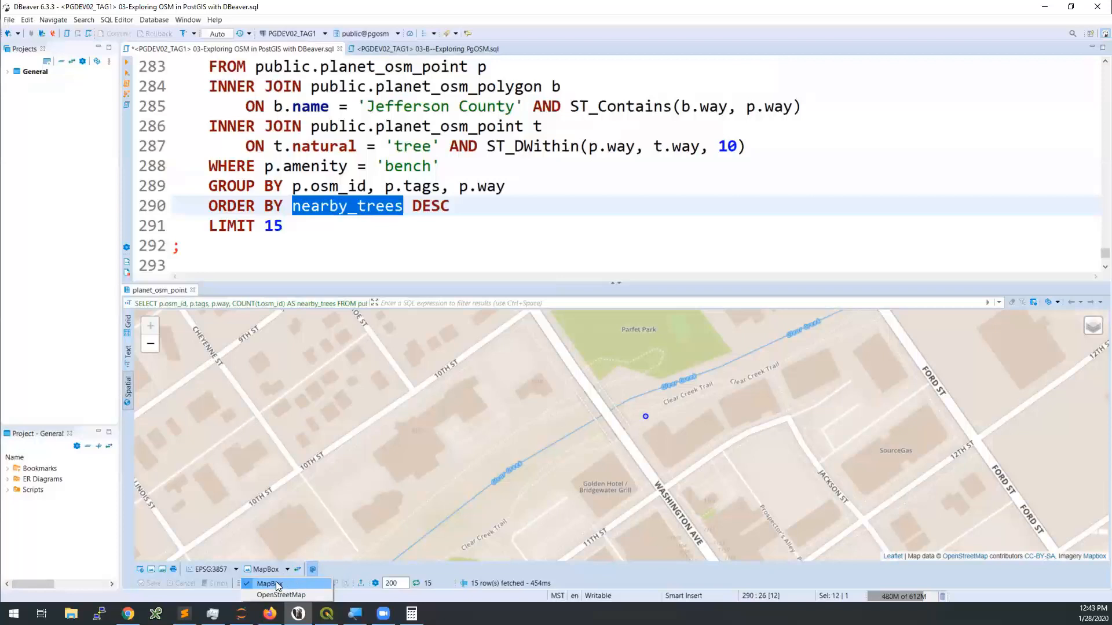
{"action": "left_click", "coordinate": [313, 595]}
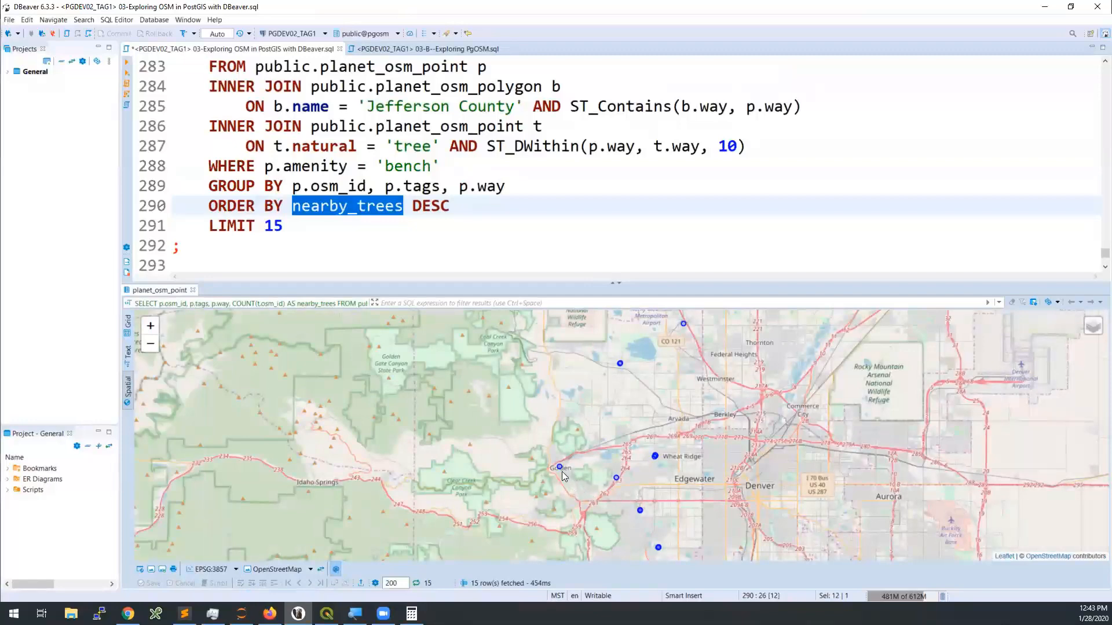
{"action": "scroll", "coordinate": [558, 469], "scroll_direction": "up", "scroll_amount": 4}
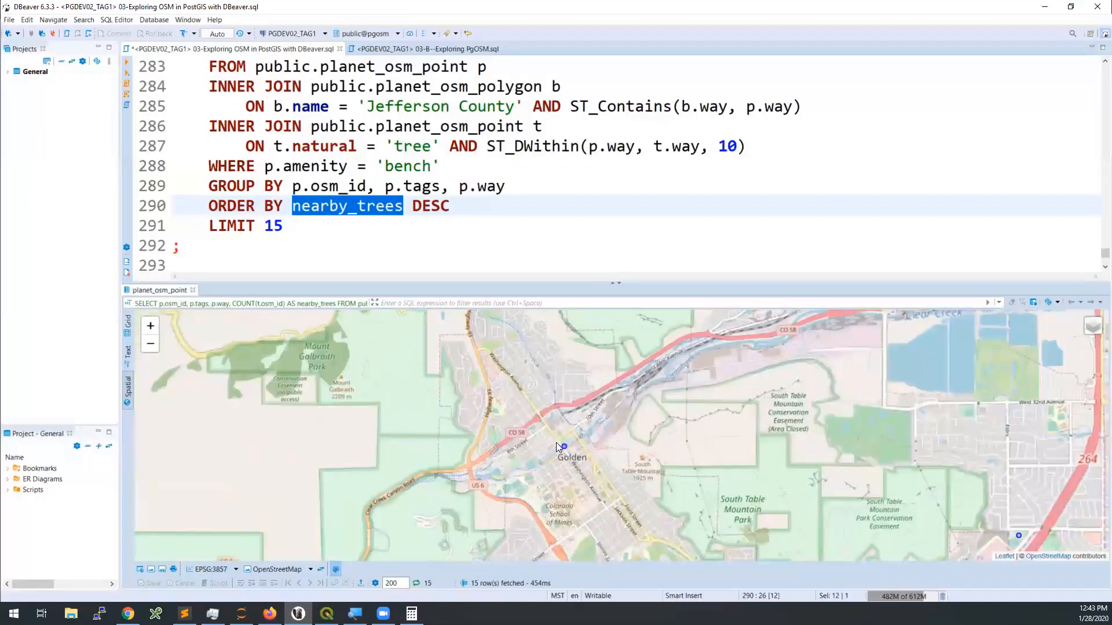
{"action": "scroll", "coordinate": [557, 443], "scroll_direction": "up", "scroll_amount": 4}
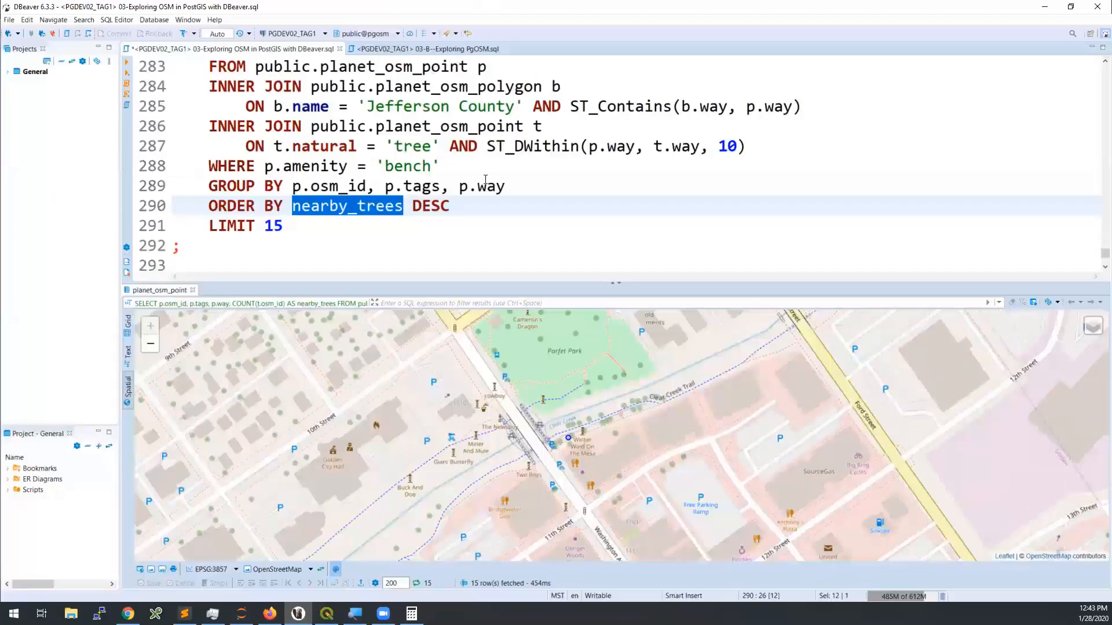
Review the "Near trees" query once more, switch to the presentation in the browser and advance to the "QGIS Pros for GIS" slide.
{"action": "left_click", "coordinate": [488, 187]}
{"action": "scroll", "coordinate": [489, 174], "scroll_direction": "up", "scroll_amount": 1}
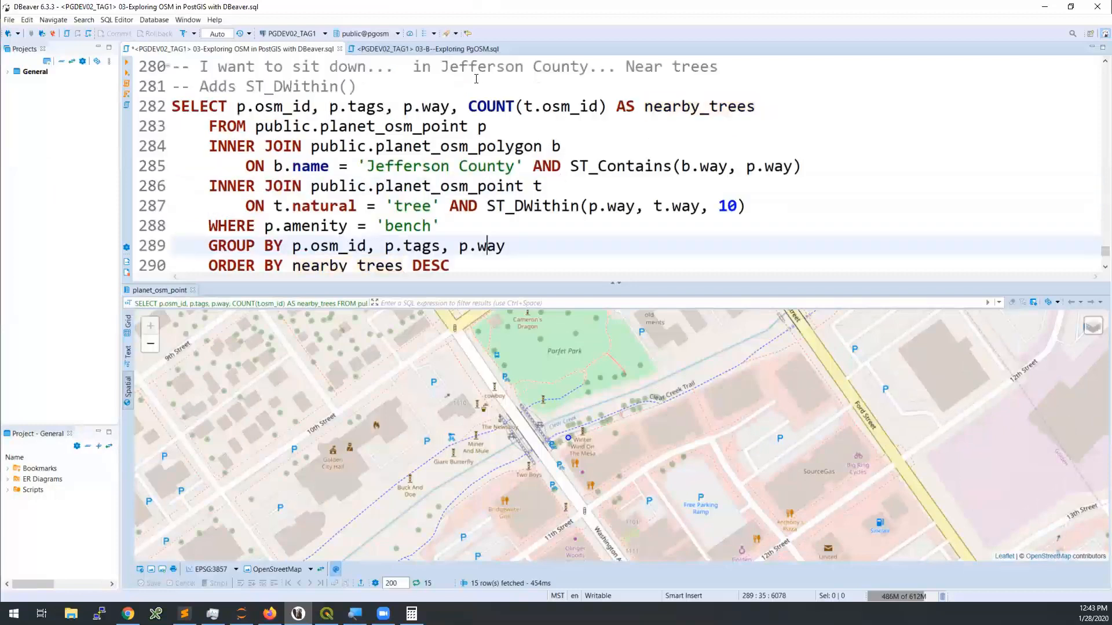
{"action": "scroll", "coordinate": [365, 115], "scroll_direction": "down", "scroll_amount": 3}
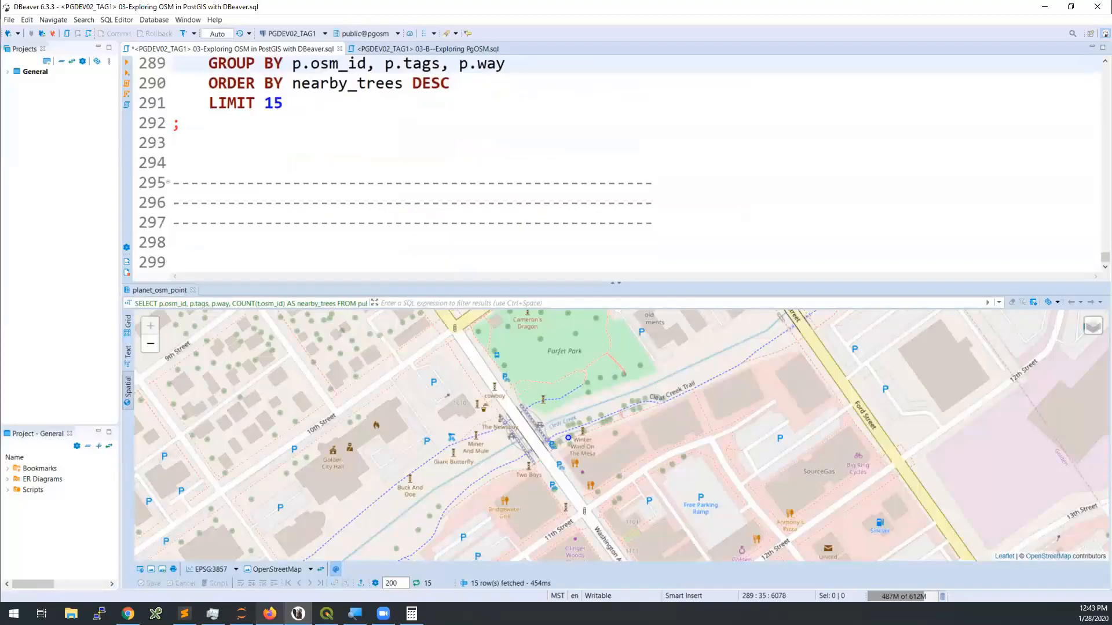
{"action": "left_click", "coordinate": [270, 613]}
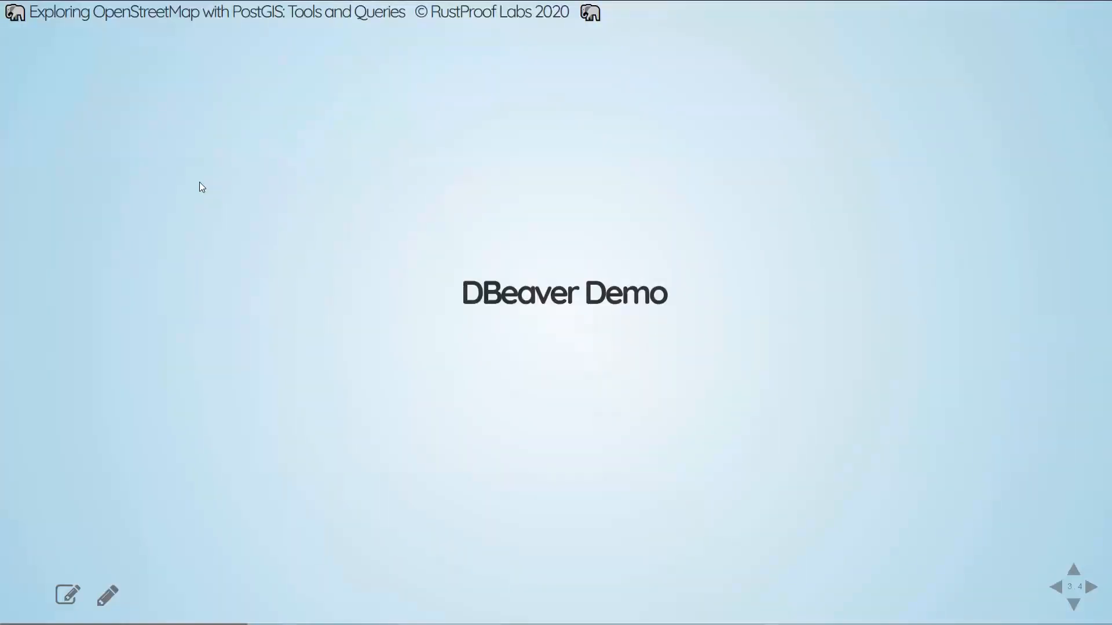
{"action": "key", "text": "Down"}
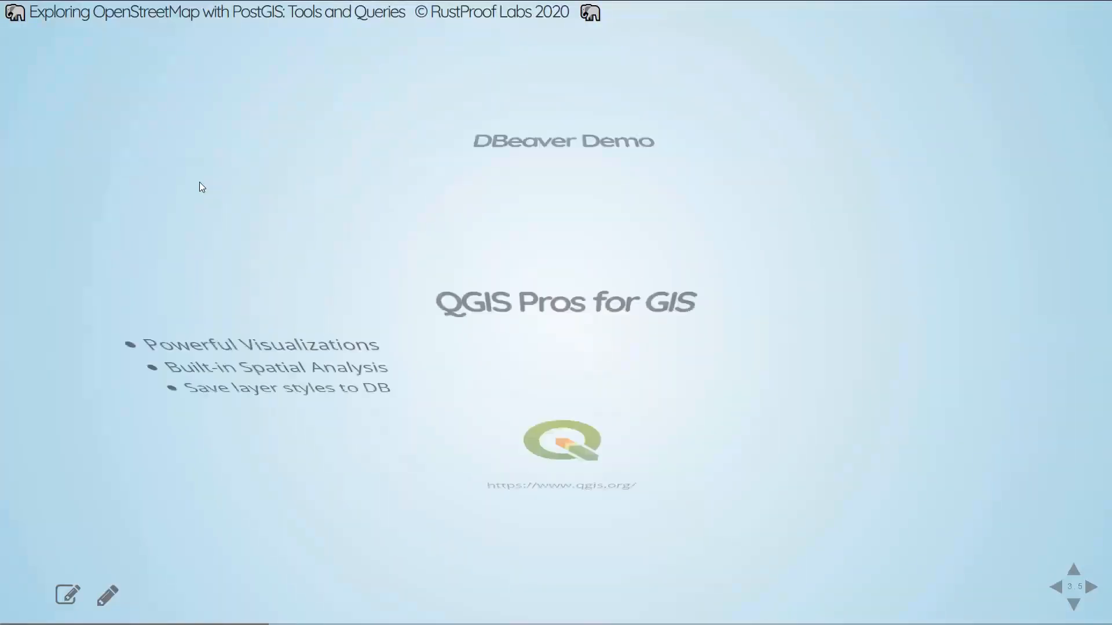
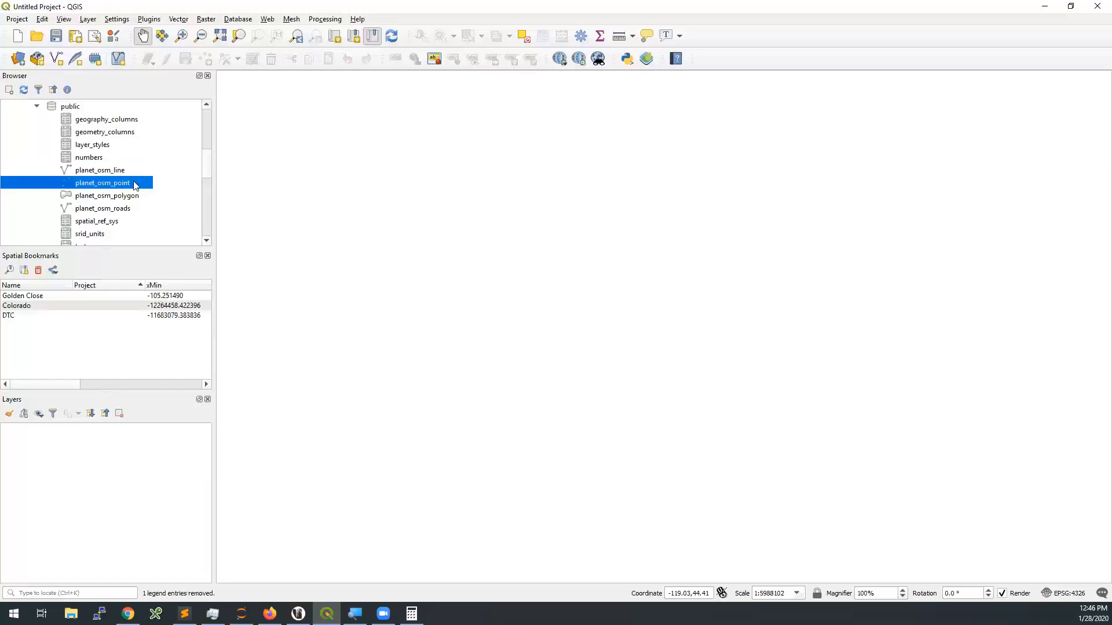
In QGIS, add the public schema's planet_osm_point table to the project as a layer and look over its points.
{"action": "left_click_drag", "start_coordinate": [135, 184], "coordinate": [144, 499]}
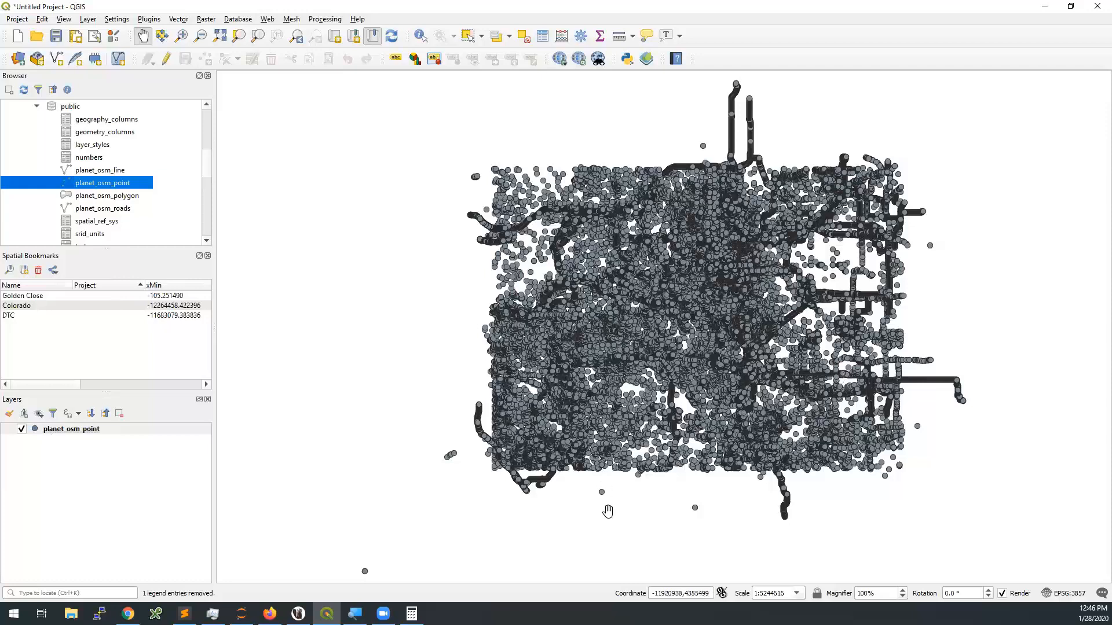
{"action": "left_click_drag", "start_coordinate": [809, 523], "coordinate": [700, 526]}
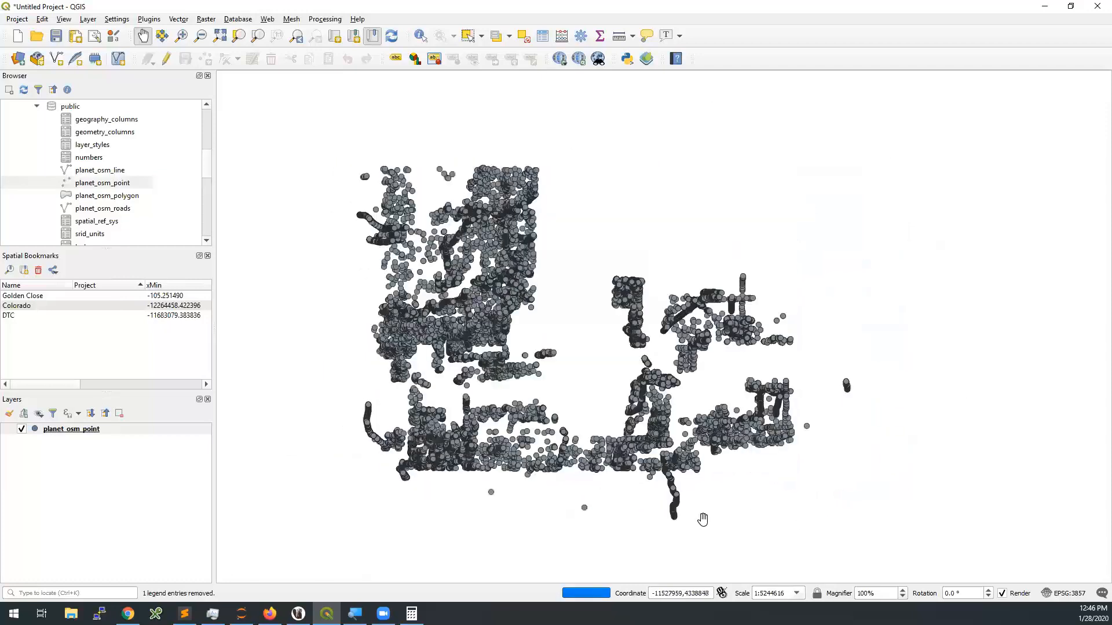
Add the OSM Standard basemap from QuickMapServices beneath the point layer.
{"action": "left_click", "coordinate": [267, 19]}
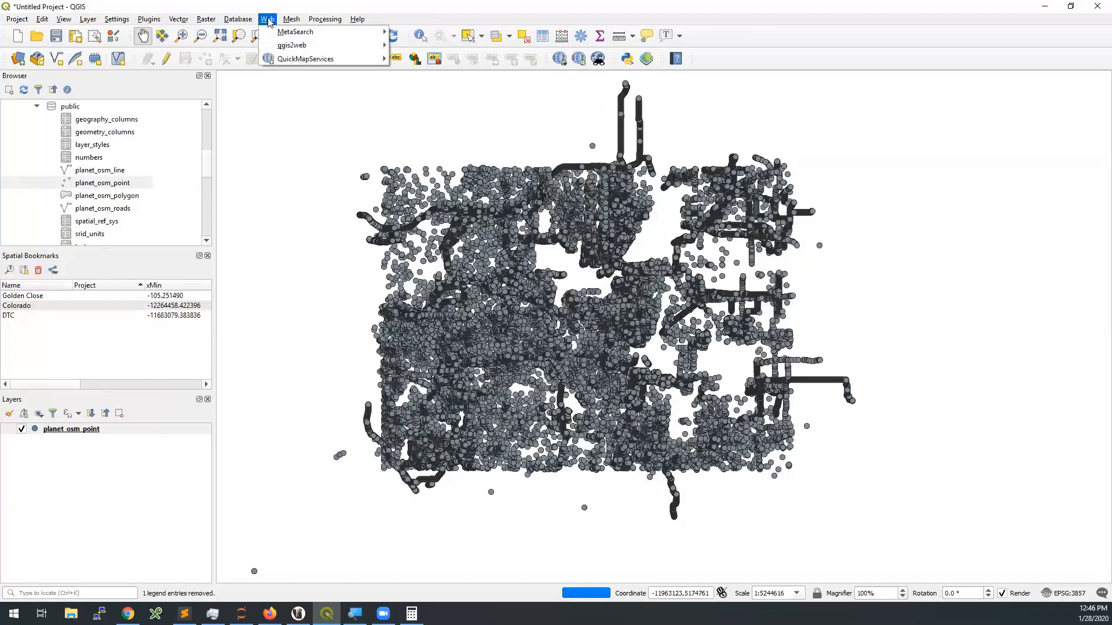
{"action": "mouse_move", "coordinate": [326, 60]}
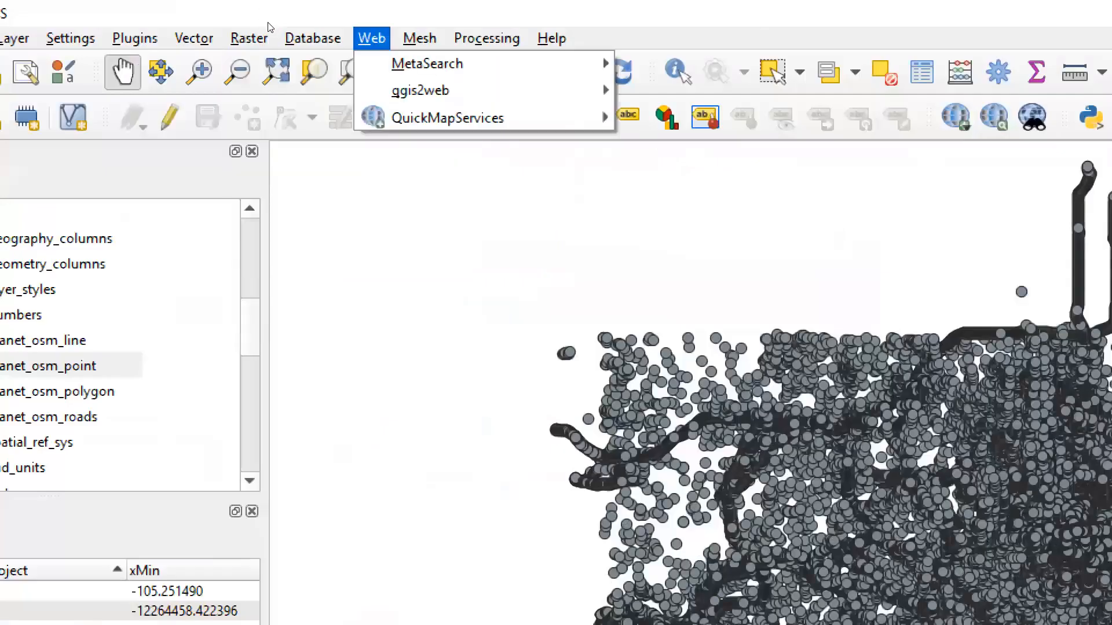
{"action": "mouse_move", "coordinate": [282, 59]}
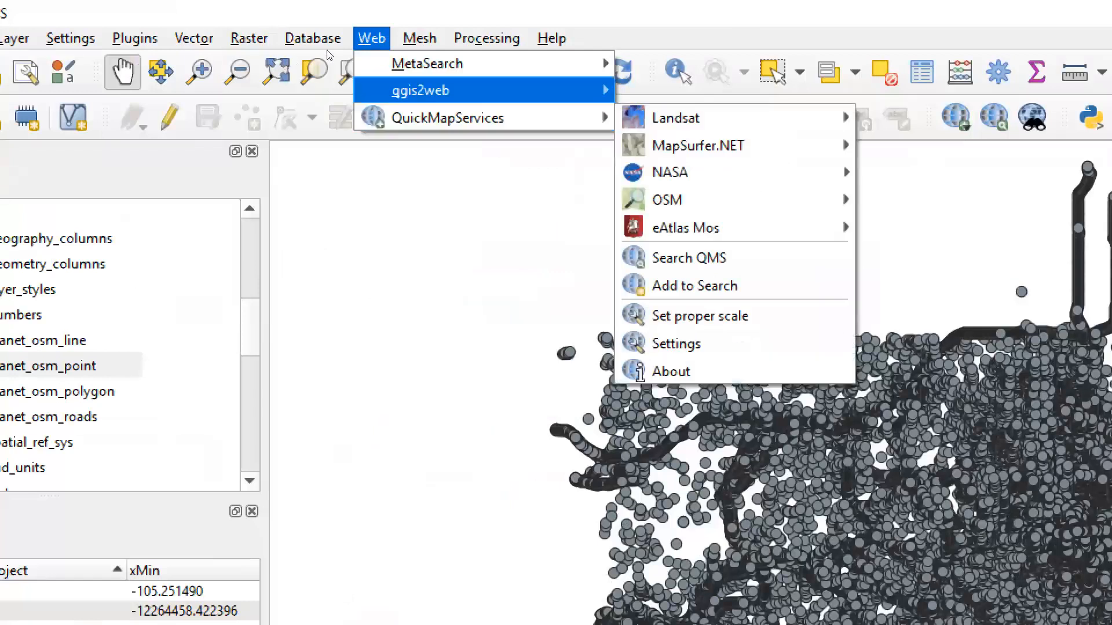
{"action": "key", "text": "Right"}
{"action": "key", "text": "Down"}
{"action": "key", "text": "Down"}
{"action": "key", "text": "Down"}
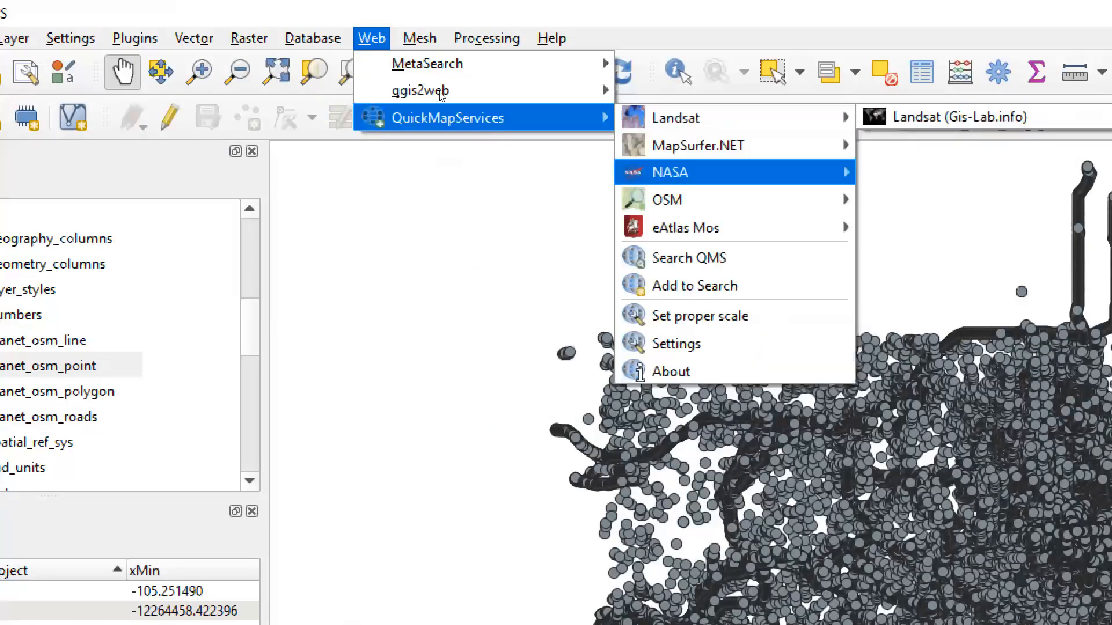
{"action": "key", "text": "Right"}
{"action": "key", "text": "Down"}
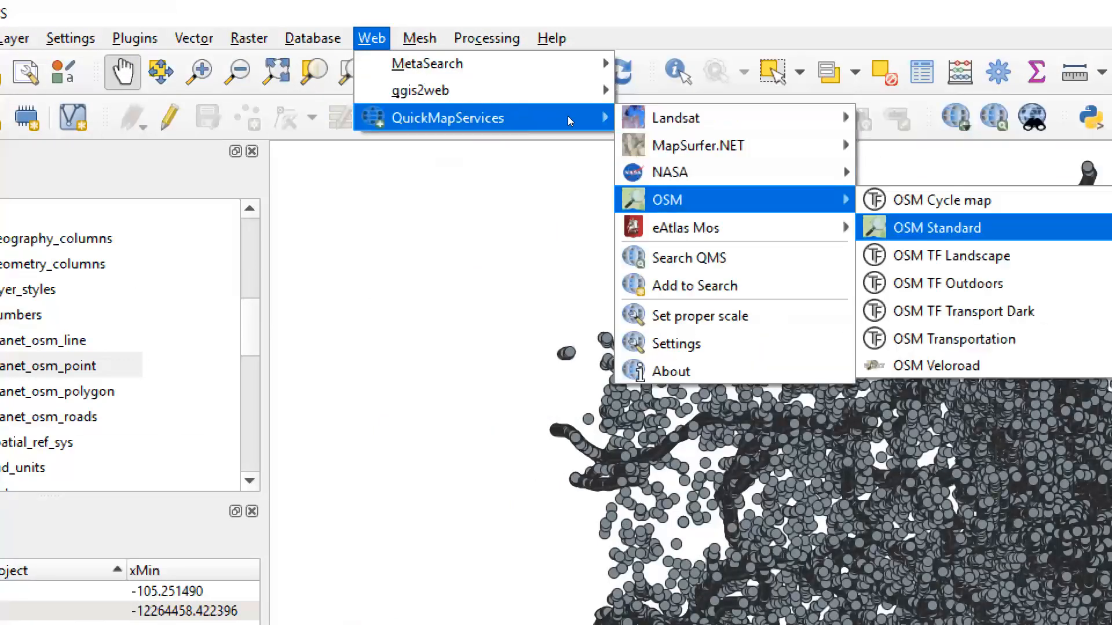
{"action": "key", "text": "Return"}
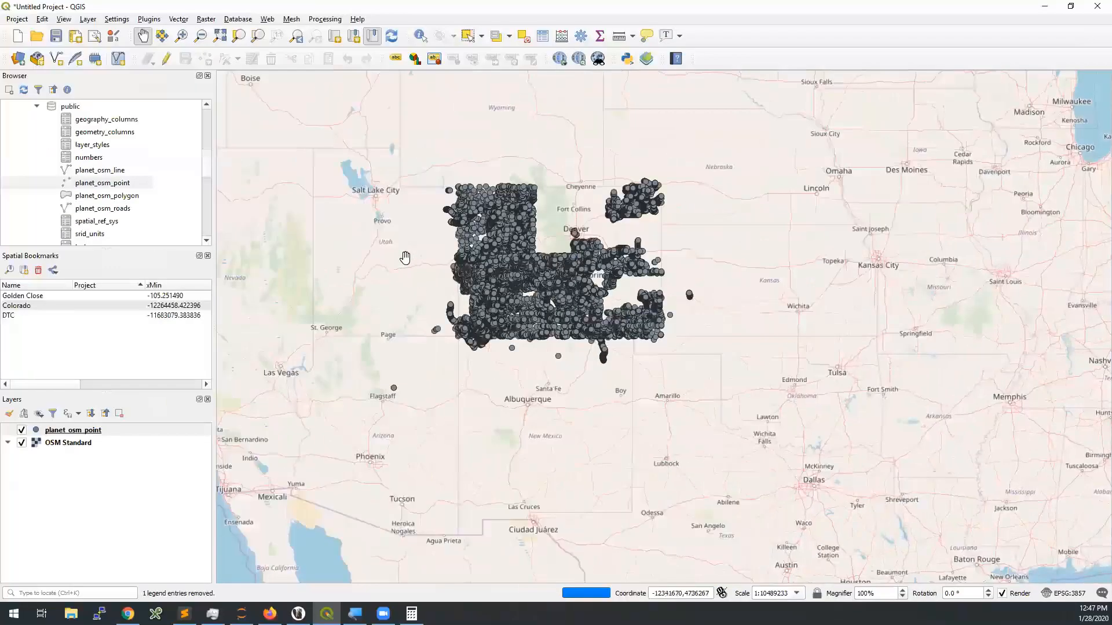
{"action": "scroll", "coordinate": [529, 253], "scroll_direction": "up", "scroll_amount": 1}
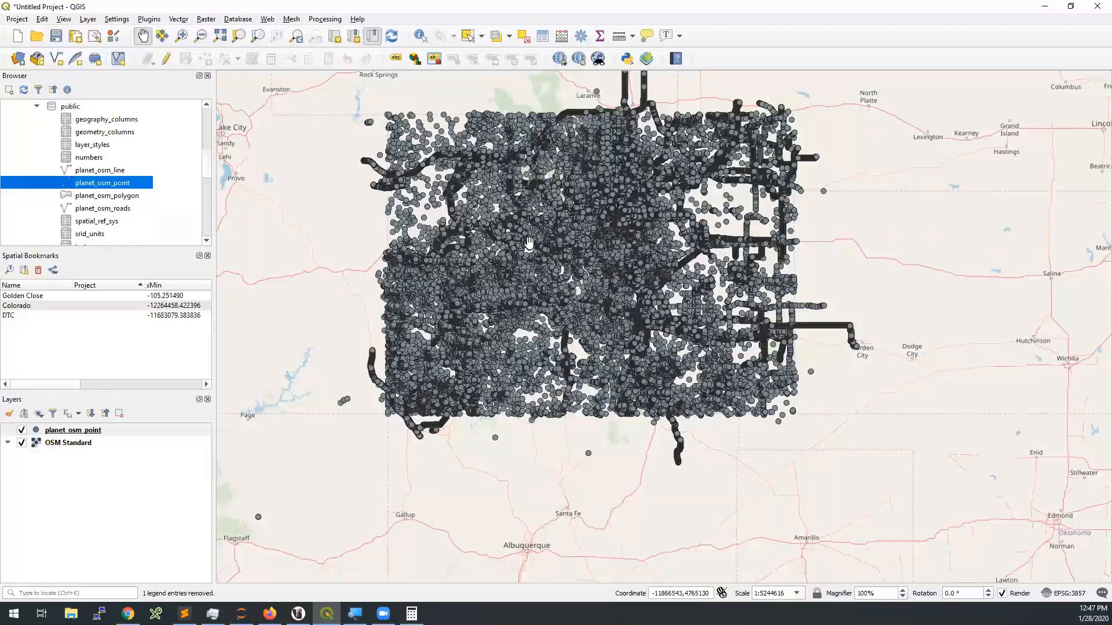
Look through the fields for a planet_osm_point layer filter, enter the expression "WHERE highway is not null" and test it.
{"action": "right_click", "coordinate": [121, 435]}
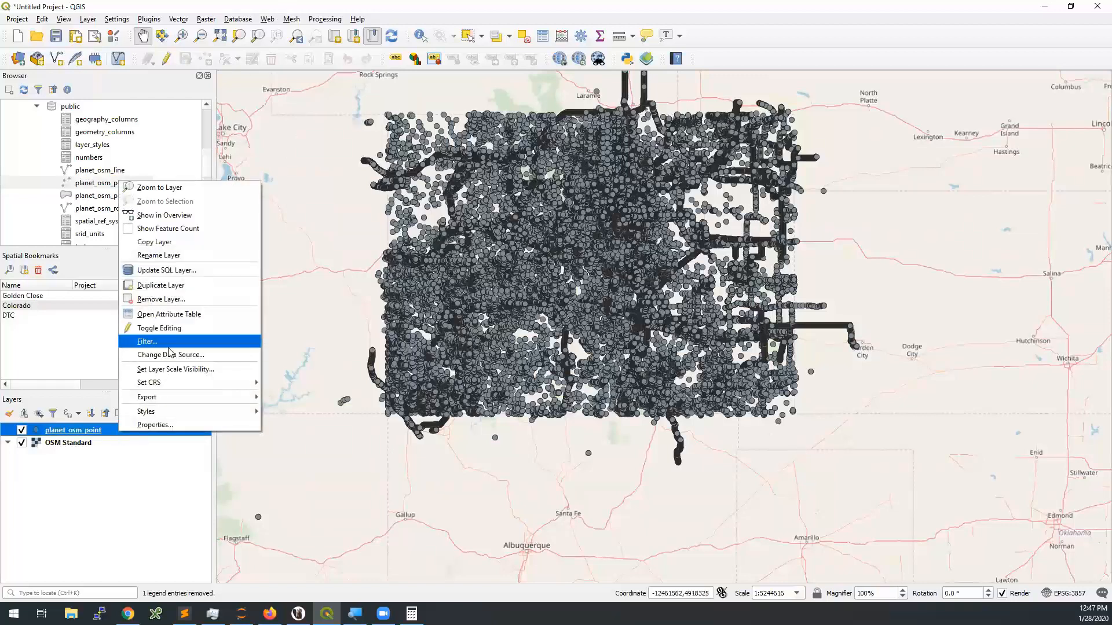
{"action": "left_click", "coordinate": [229, 343]}
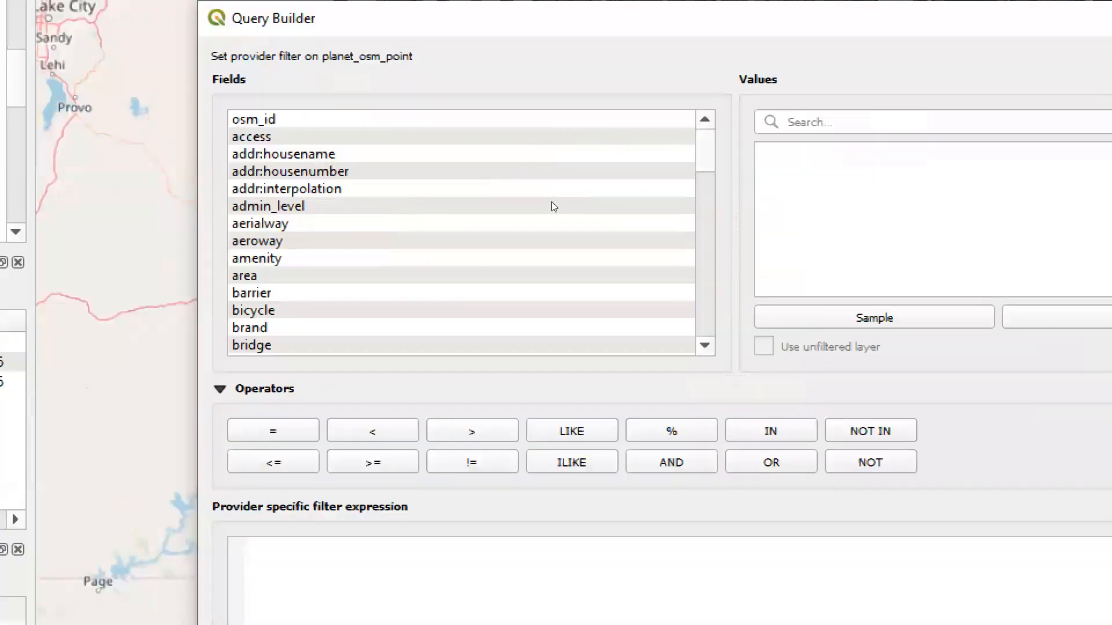
{"action": "scroll", "coordinate": [553, 207], "scroll_direction": "down", "scroll_amount": 4}
{"action": "scroll", "coordinate": [550, 228], "scroll_direction": "down", "scroll_amount": 3}
{"action": "scroll", "coordinate": [547, 230], "scroll_direction": "up", "scroll_amount": 1}
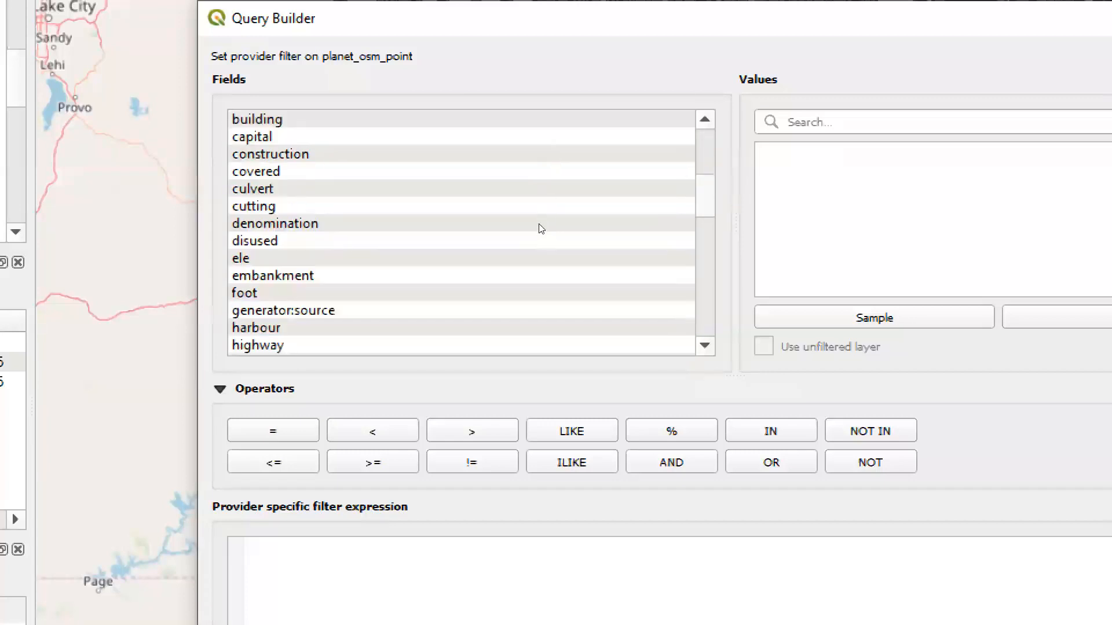
{"action": "scroll", "coordinate": [421, 233], "scroll_direction": "down", "scroll_amount": 2}
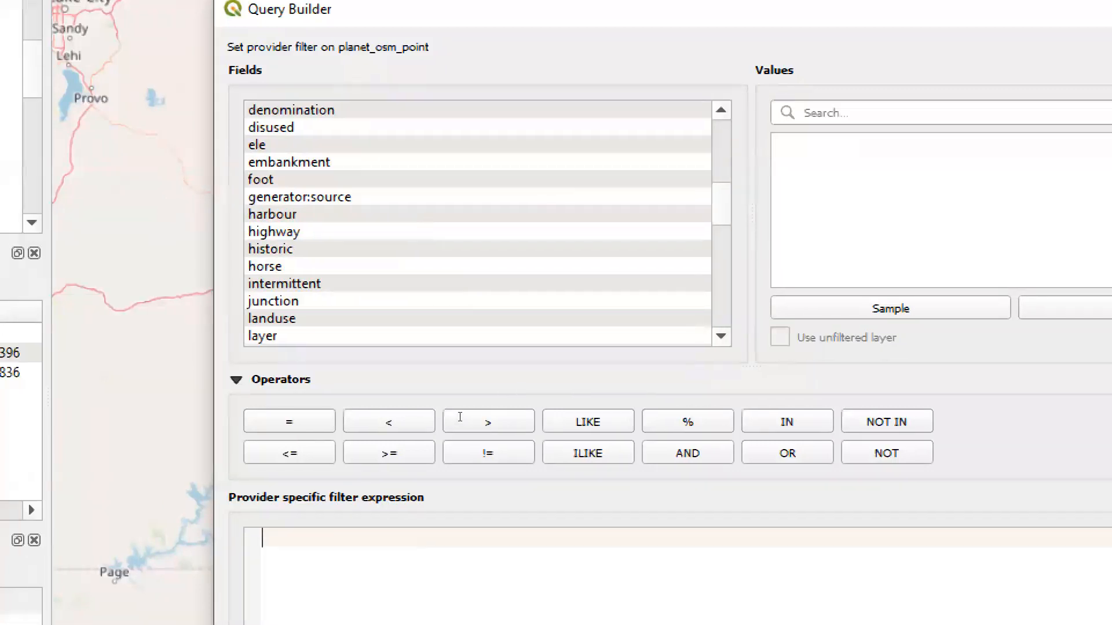
{"action": "type", "text": "WHERE highway is not null"}
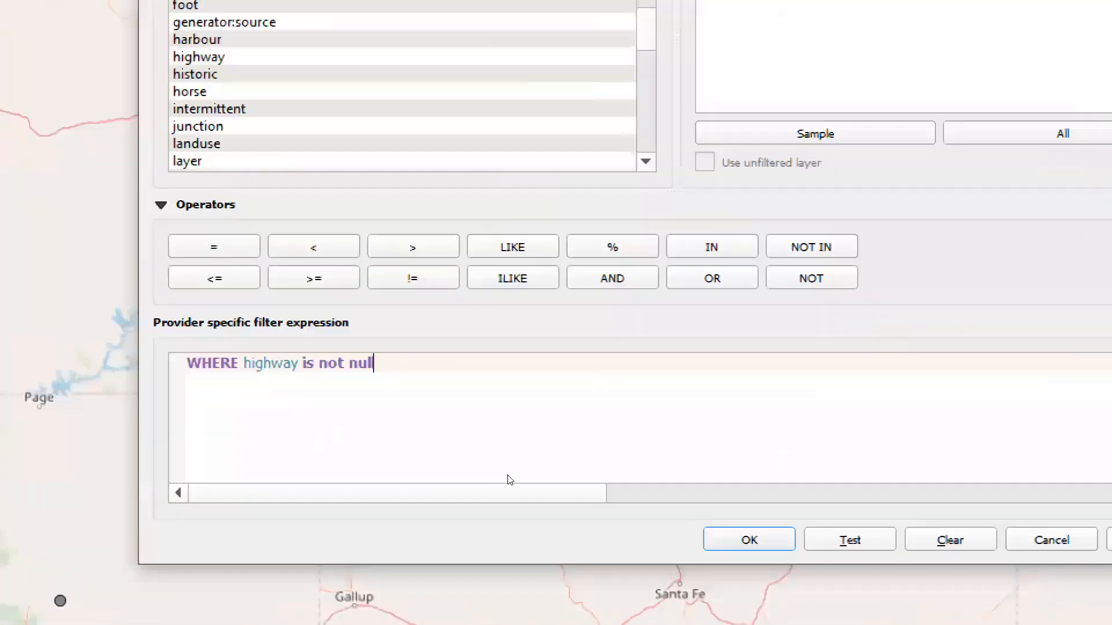
{"action": "key", "text": "alt+t"}
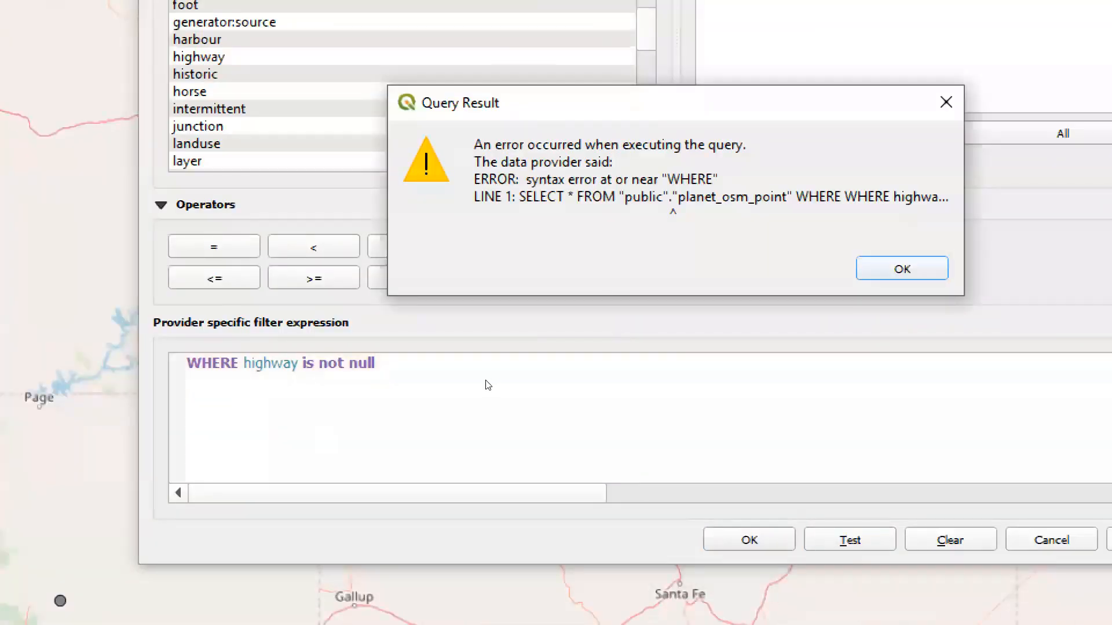
Remove the WHERE keyword from the filter expression, apply "highway is not null" to planet_osm_point and check the layer's filter indicator.
{"action": "key", "text": "Return"}
{"action": "left_click", "coordinate": [334, 395]}
{"action": "key", "text": "Home"}
{"action": "key", "text": "shift+Right"}
{"action": "key", "text": "shift+Right"}
{"action": "key", "text": "shift+Right"}
{"action": "key", "text": "shift+Right"}
{"action": "key", "text": "shift+Right"}
{"action": "key", "text": "Delete"}
{"action": "key", "text": "Delete"}
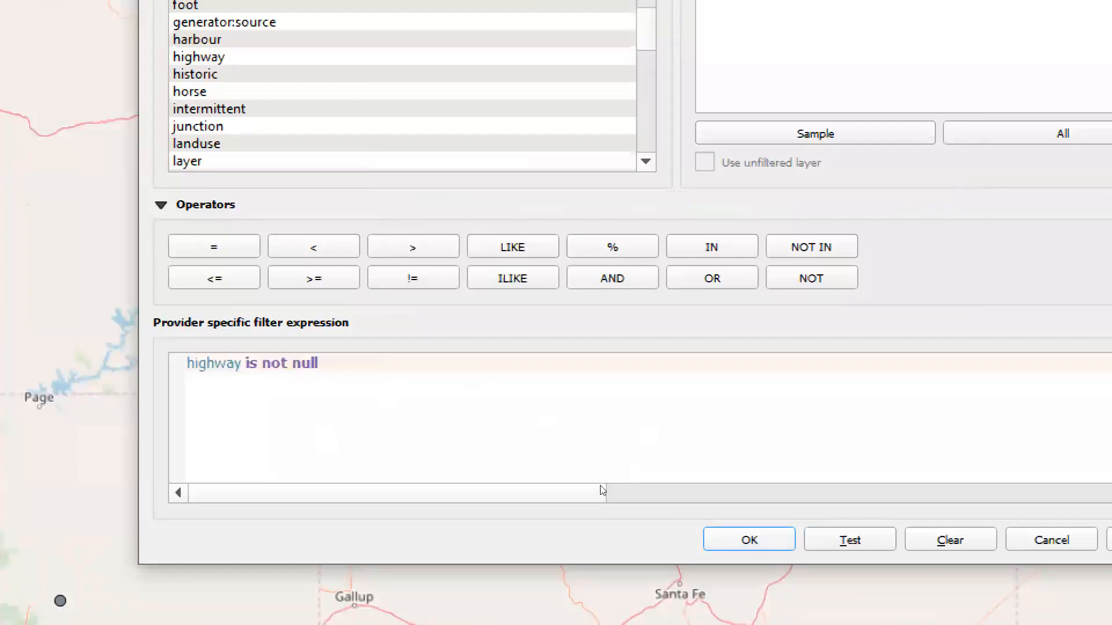
{"action": "key", "text": "Return"}
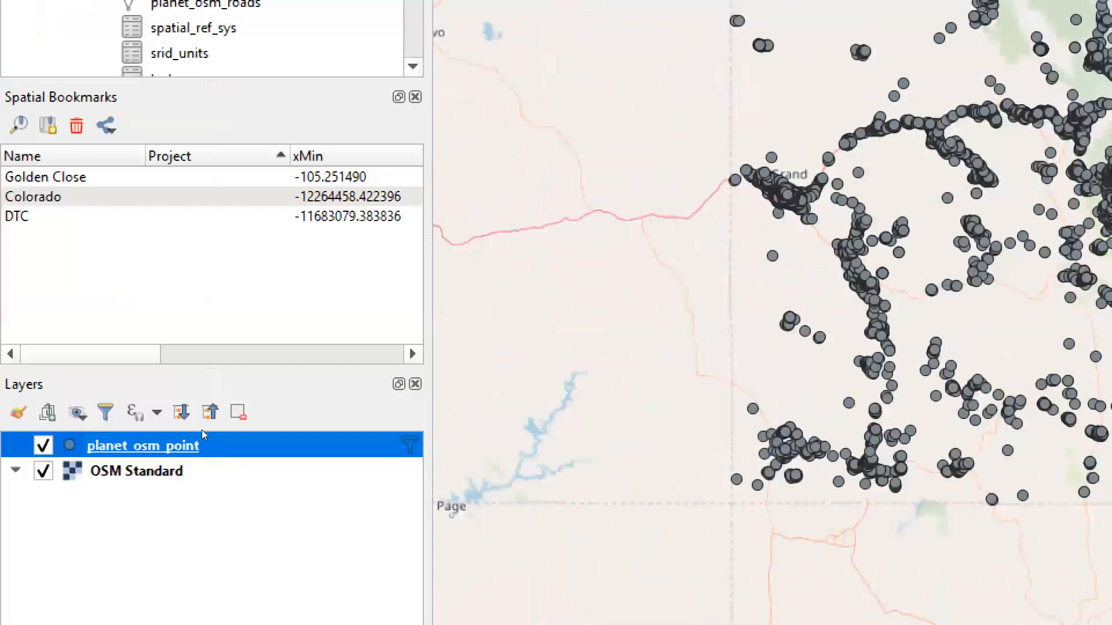
{"action": "mouse_move", "coordinate": [205, 427]}
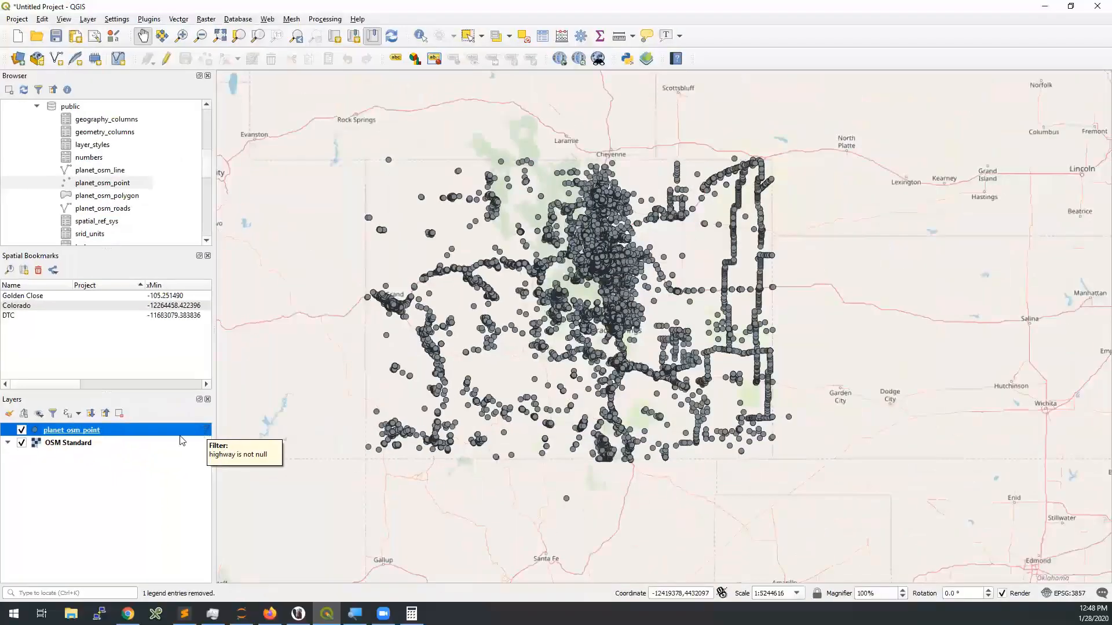
Remove the filtered planet_osm_point layer from the project.
{"action": "right_click", "coordinate": [164, 431]}
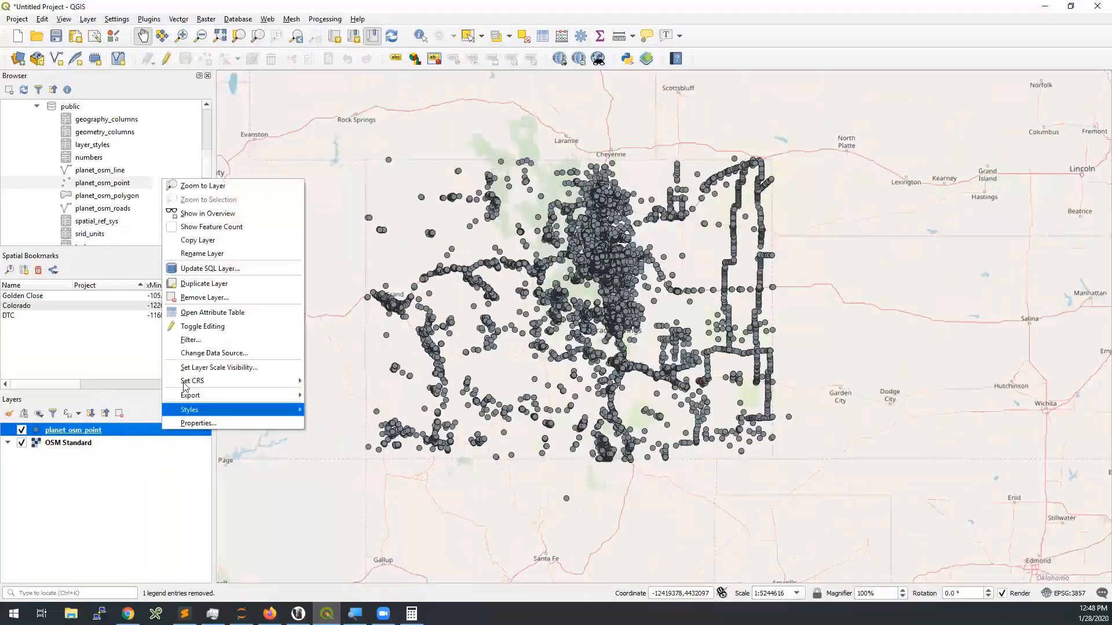
{"action": "left_click", "coordinate": [193, 298]}
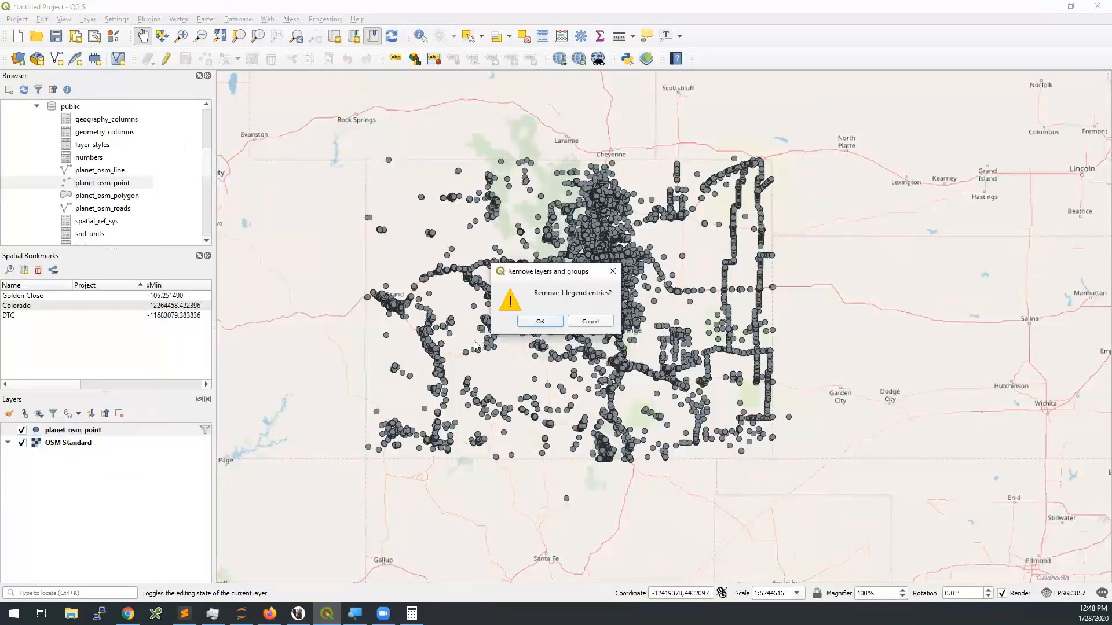
{"action": "key", "text": "Escape"}
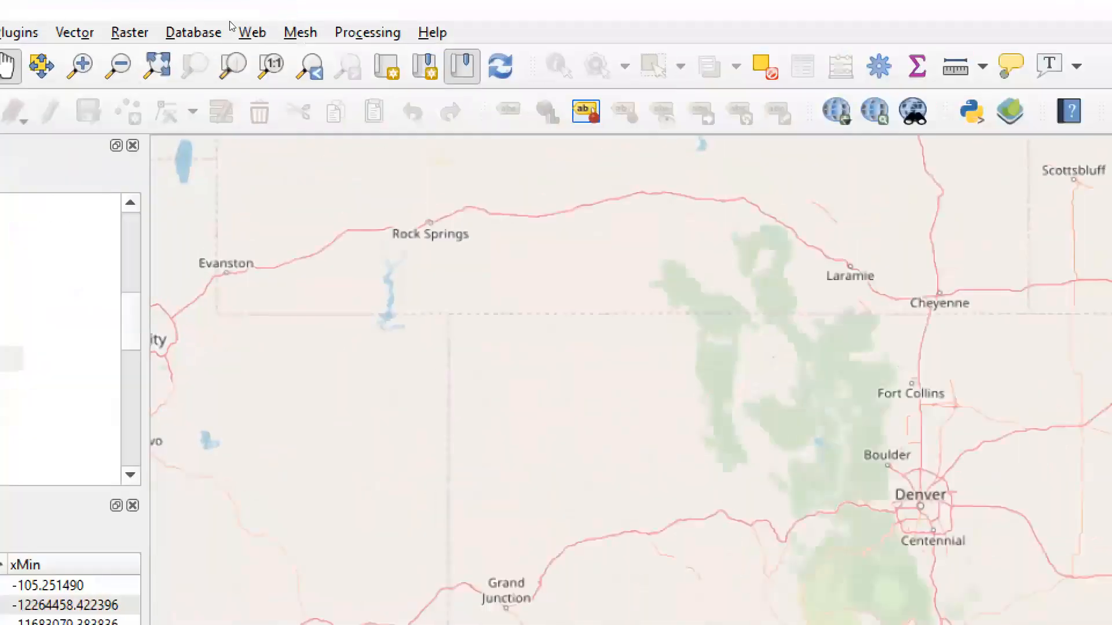
Open DB Manager, expand the PostGIS connections and connect to the pgdev02 TAG1 database.
{"action": "left_click", "coordinate": [251, 17]}
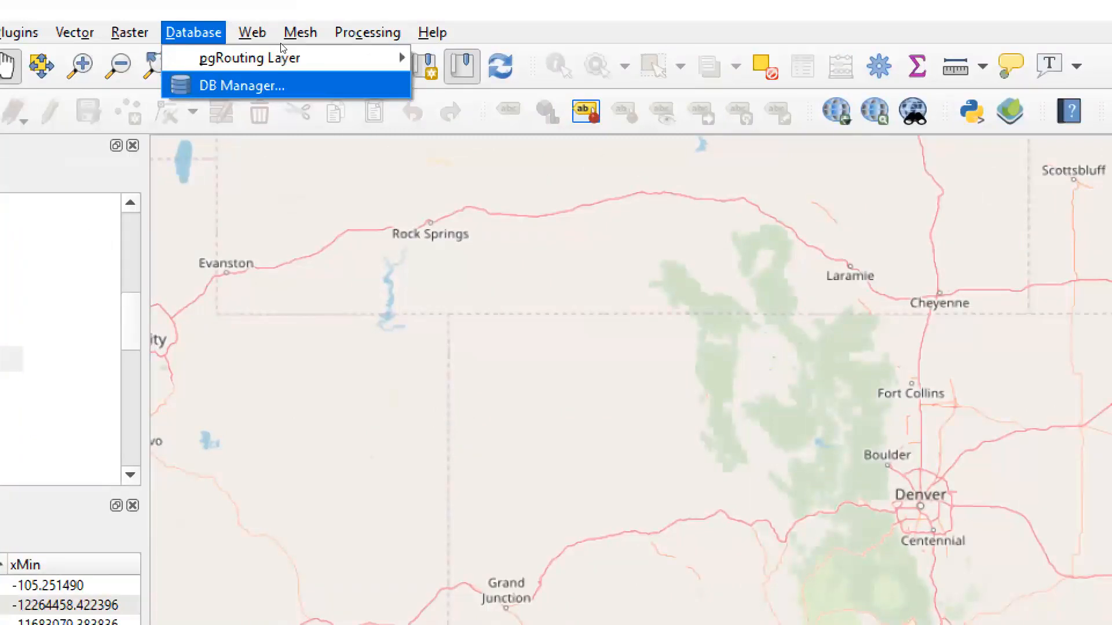
{"action": "left_click", "coordinate": [255, 86]}
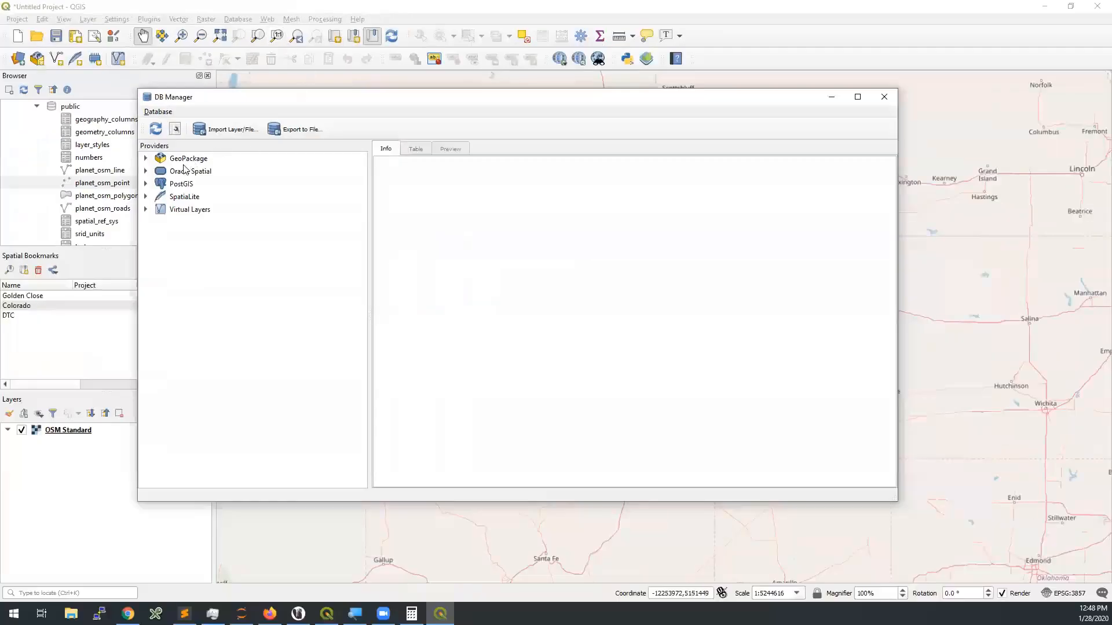
{"action": "left_click", "coordinate": [161, 184]}
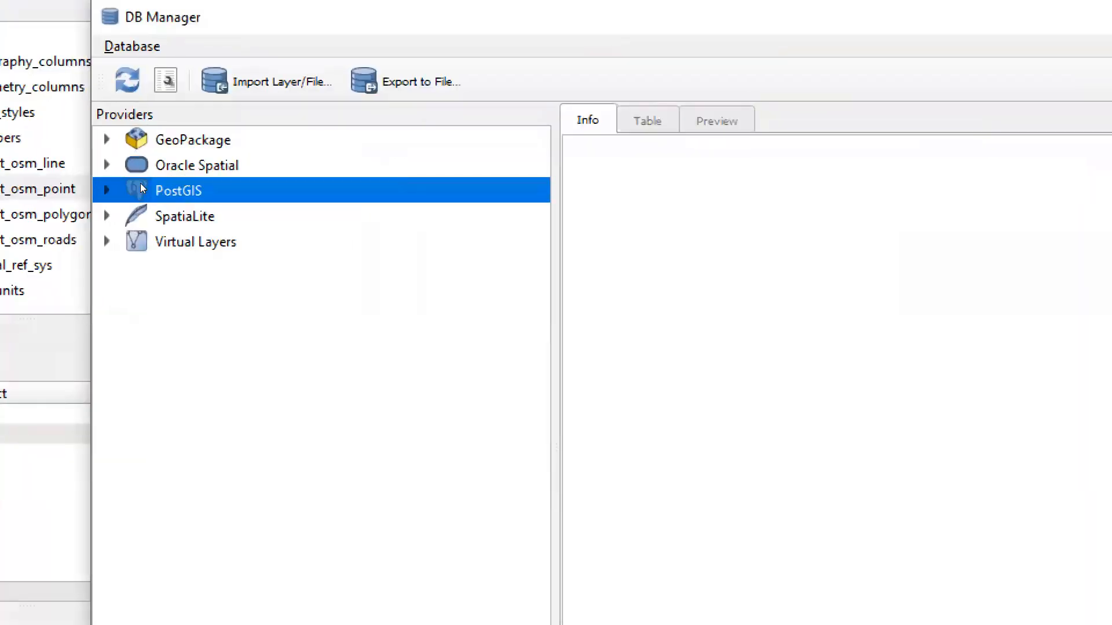
{"action": "double_click", "coordinate": [141, 190]}
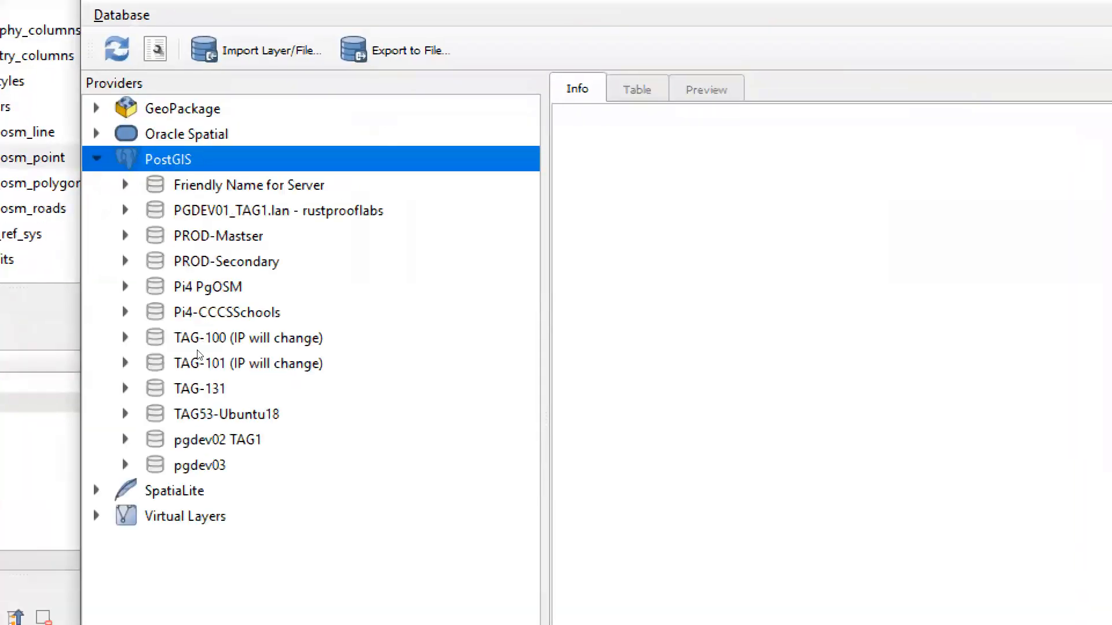
{"action": "left_click", "coordinate": [217, 440]}
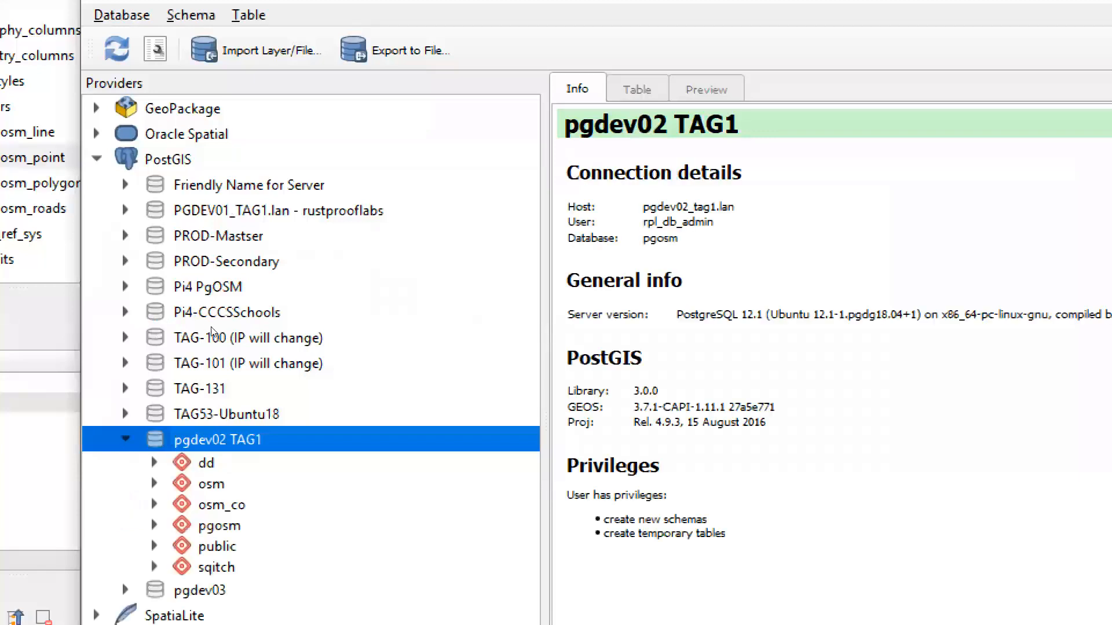
Open a new SQL query window for the public schema of the pgdev02 TAG1 connection.
{"action": "left_click", "coordinate": [217, 547]}
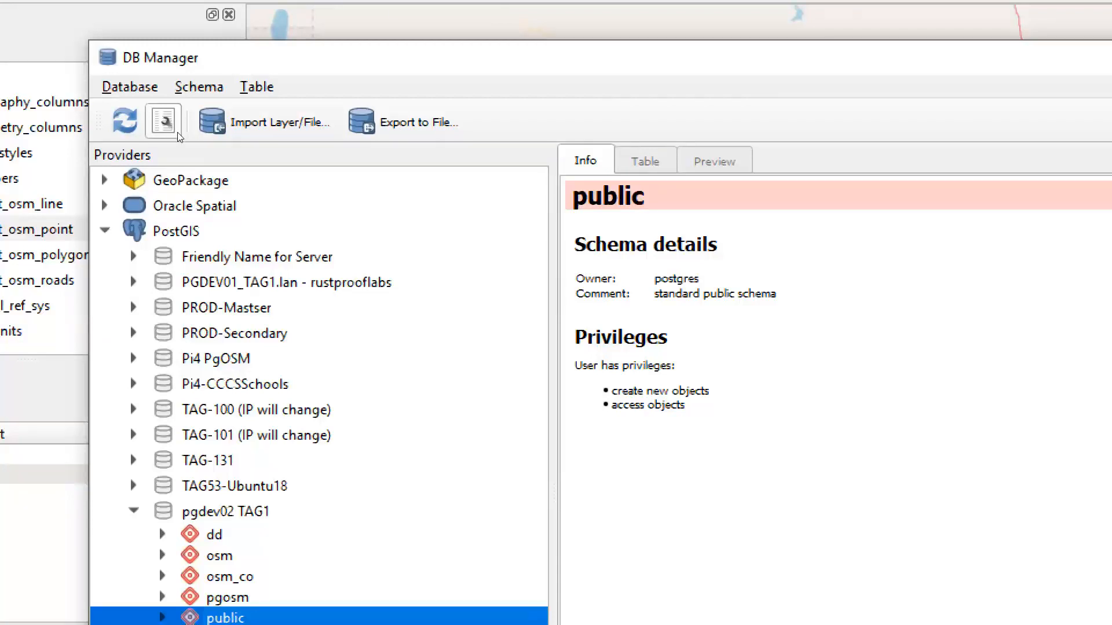
{"action": "left_click", "coordinate": [174, 132]}
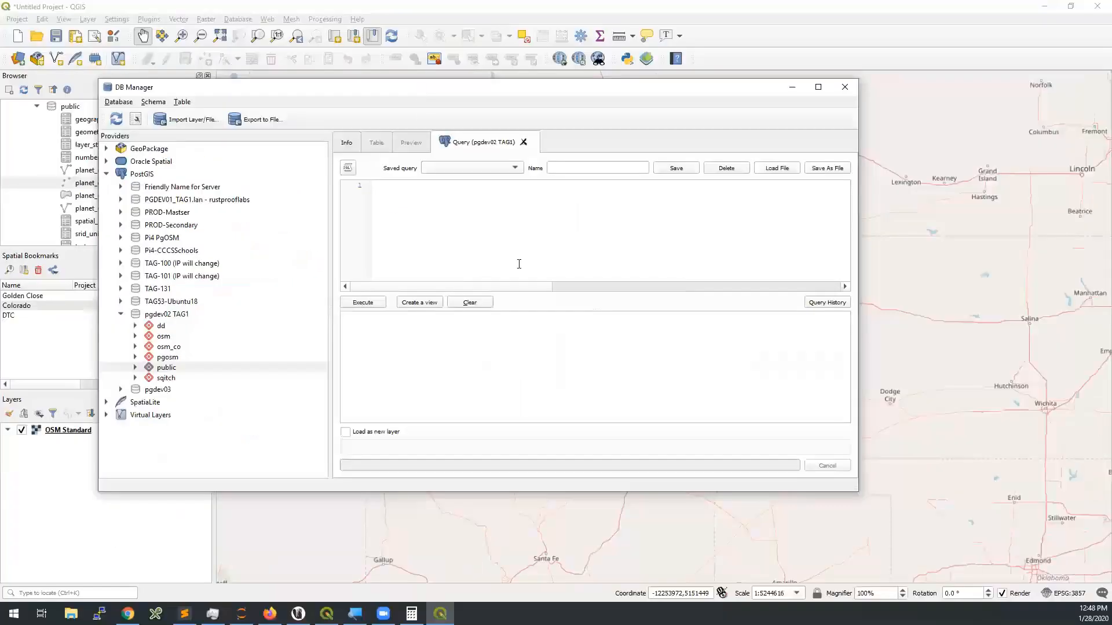
{"action": "left_click", "coordinate": [893, 352]}
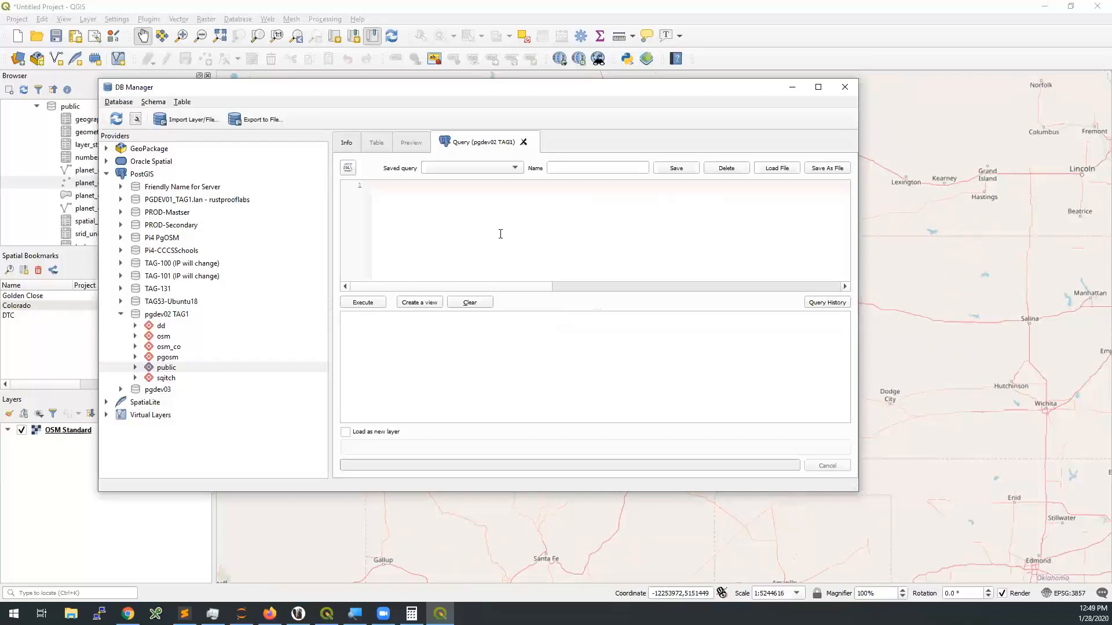
Write the query "SELECT * FROM public.planet_osm_point WHERE highway is not null".
{"action": "type", "text": "SELECT * FROM public.planet"}
{"action": "key", "text": "Down"}
{"action": "key", "text": "Return"}
{"action": "key", "text": "Return"}
{"action": "type", "text": "WHERE high"}
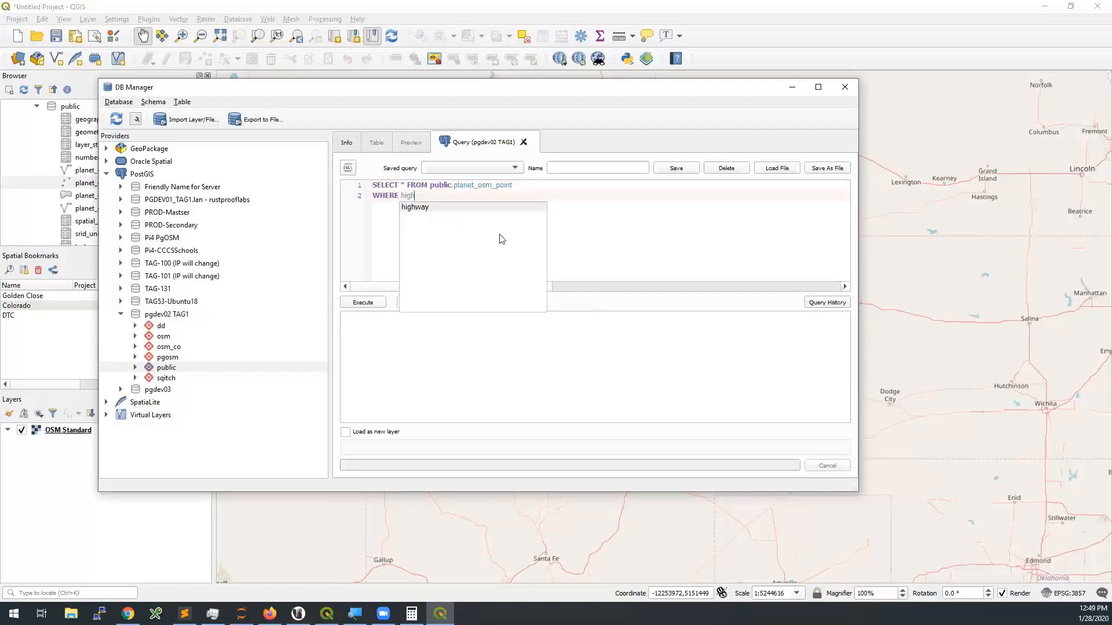
{"action": "key", "text": "Return"}
{"action": "type", "text": "is not nul"}
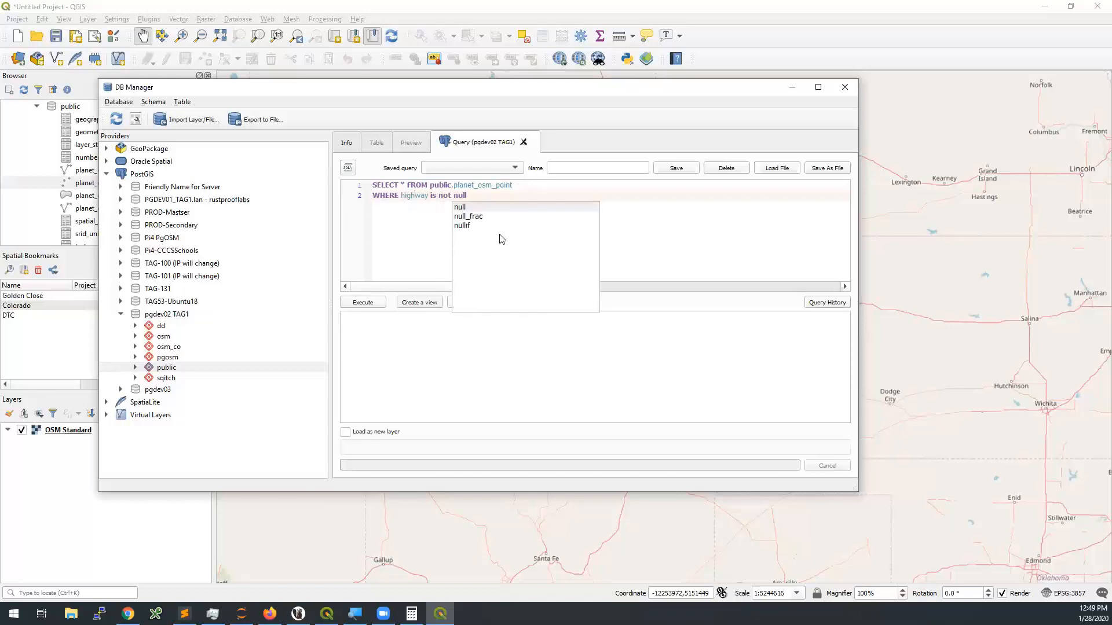
{"action": "key", "text": "Escape"}
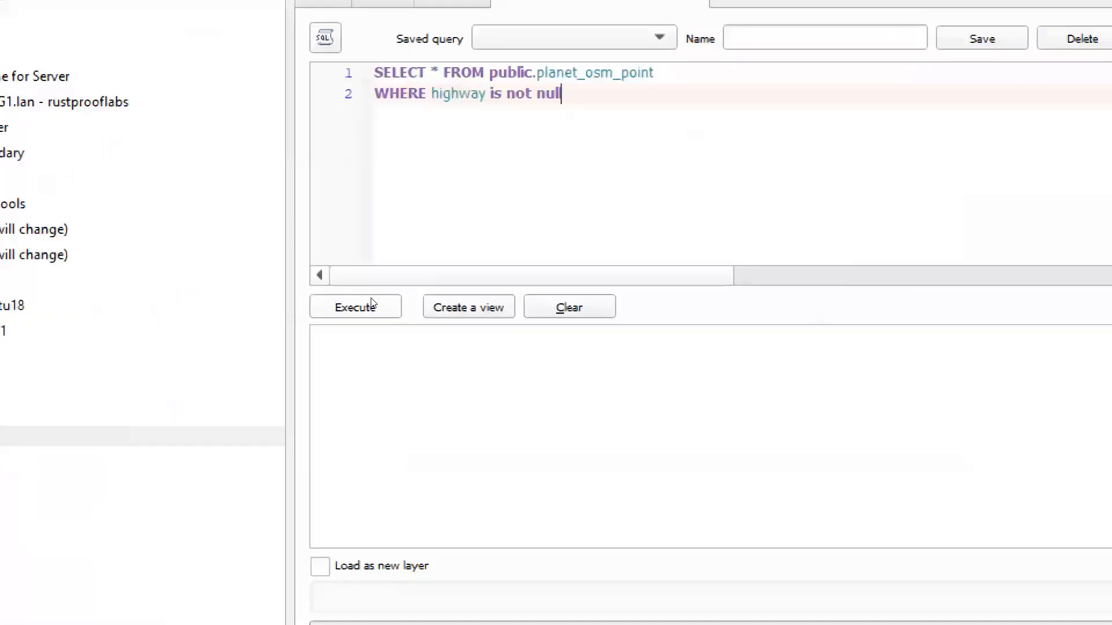
Execute the query on planet_osm_point and look through the columns of its result.
{"action": "left_click", "coordinate": [370, 301]}
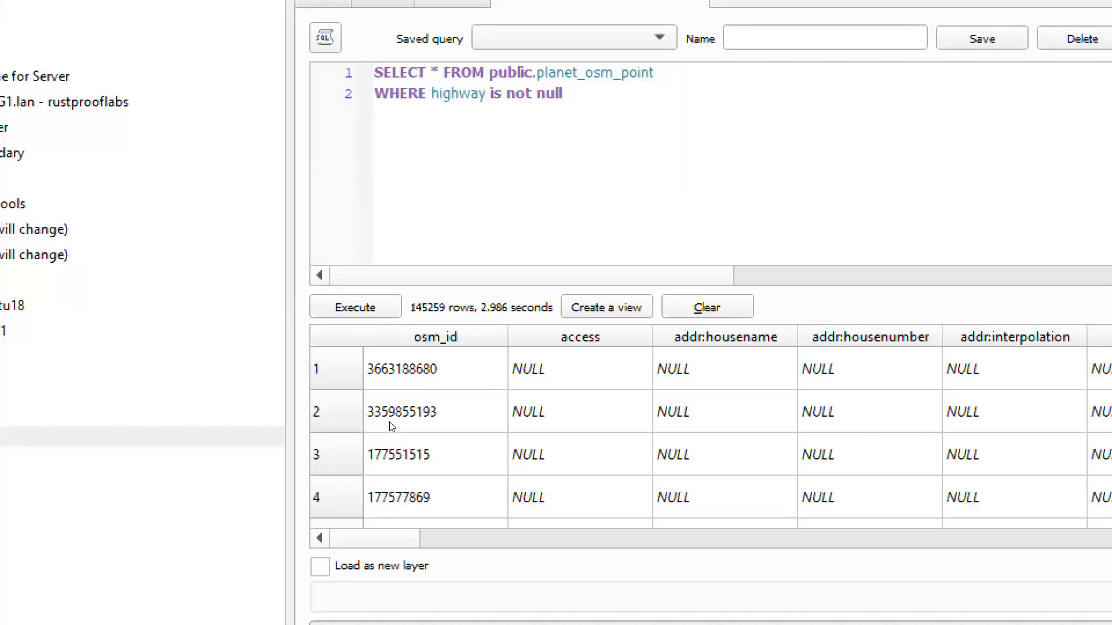
{"action": "scroll", "coordinate": [392, 428], "scroll_direction": "right", "scroll_amount": 3}
{"action": "scroll", "coordinate": [405, 427], "scroll_direction": "right", "scroll_amount": 5}
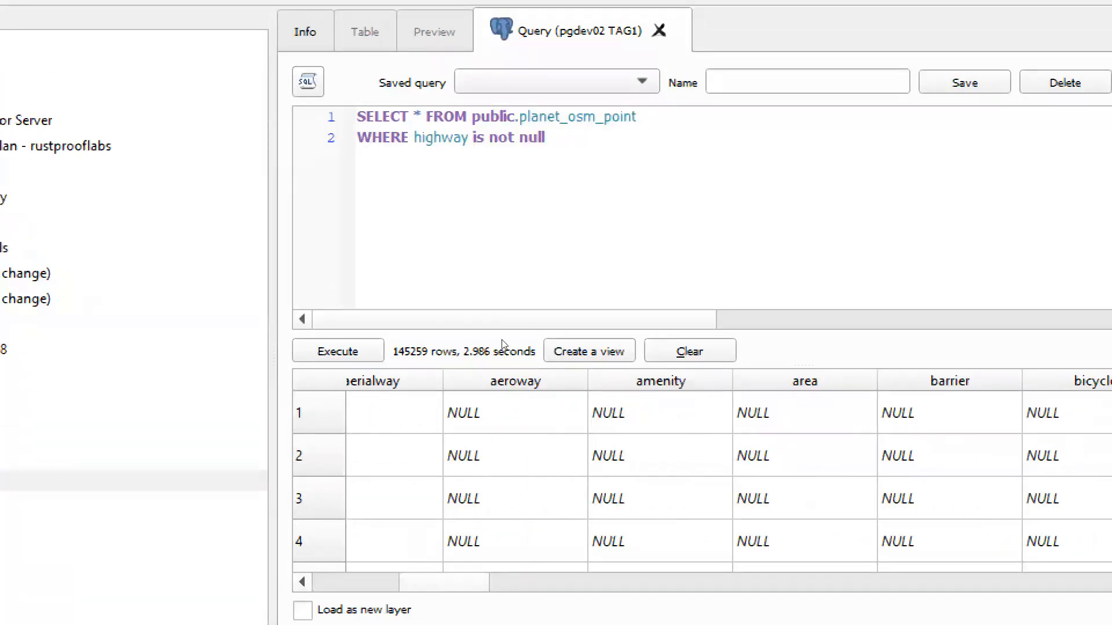
{"action": "scroll", "coordinate": [430, 424], "scroll_direction": "right", "scroll_amount": 4}
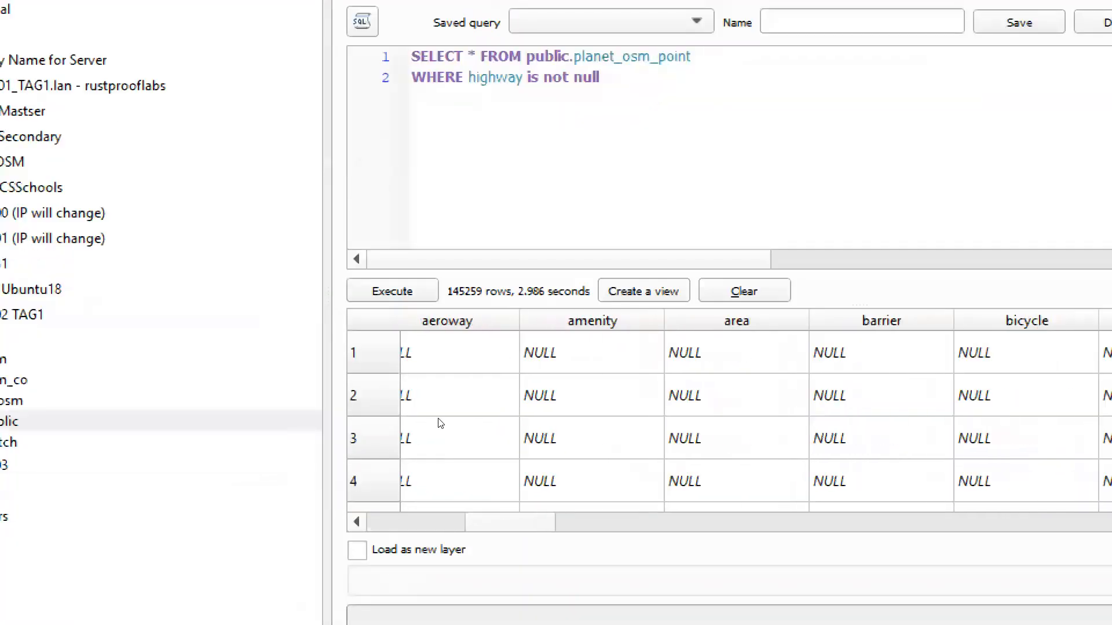
{"action": "scroll", "coordinate": [449, 422], "scroll_direction": "right", "scroll_amount": 3}
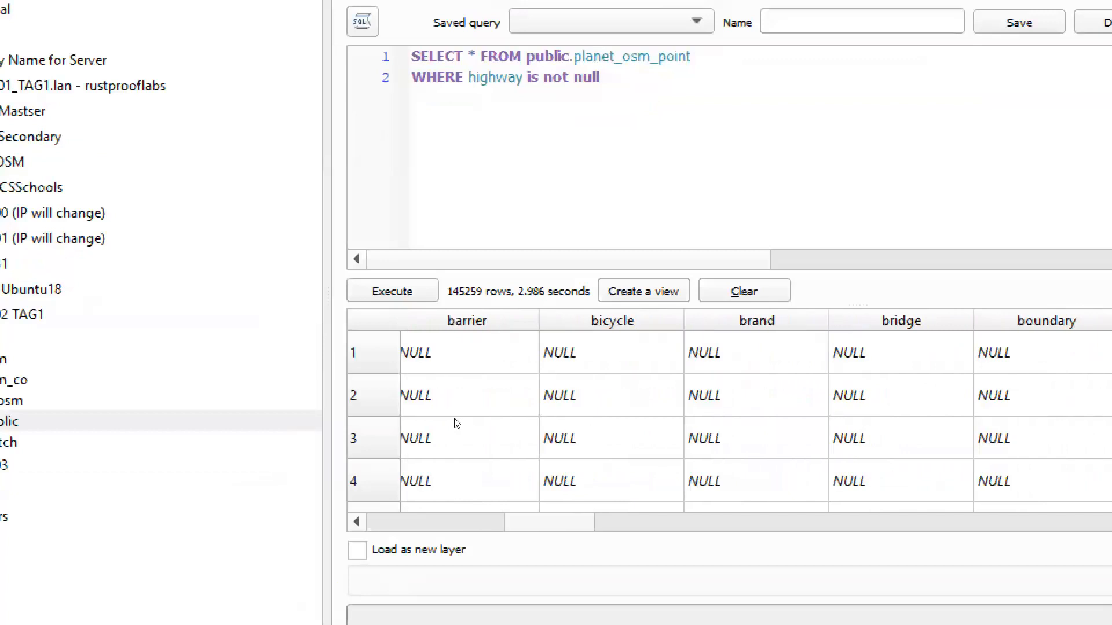
{"action": "scroll", "coordinate": [462, 423], "scroll_direction": "right", "scroll_amount": 1}
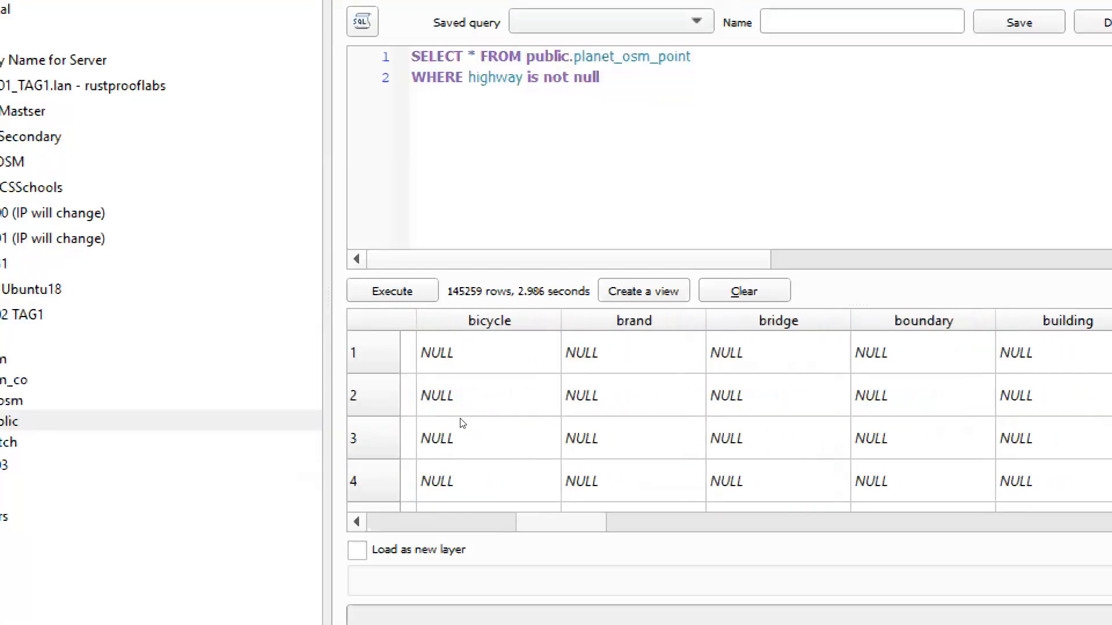
{"action": "scroll", "coordinate": [467, 423], "scroll_direction": "right", "scroll_amount": 4}
{"action": "scroll", "coordinate": [480, 422], "scroll_direction": "right", "scroll_amount": 1}
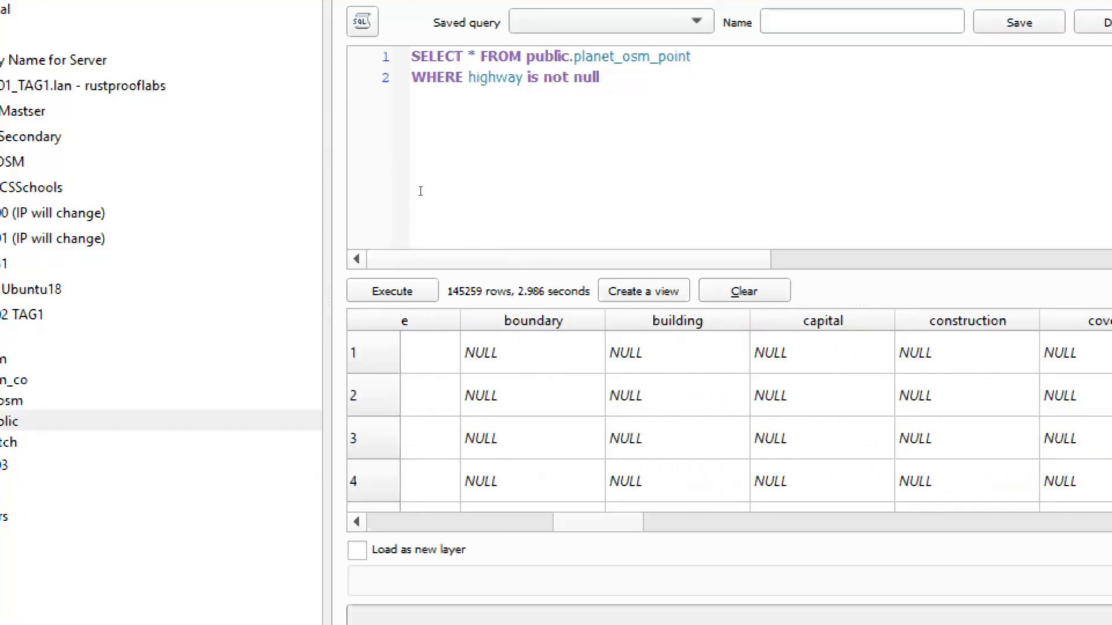
Replace the asterisk in the SELECT list with the columns osm_id, highway, way.
{"action": "left_click", "coordinate": [456, 189]}
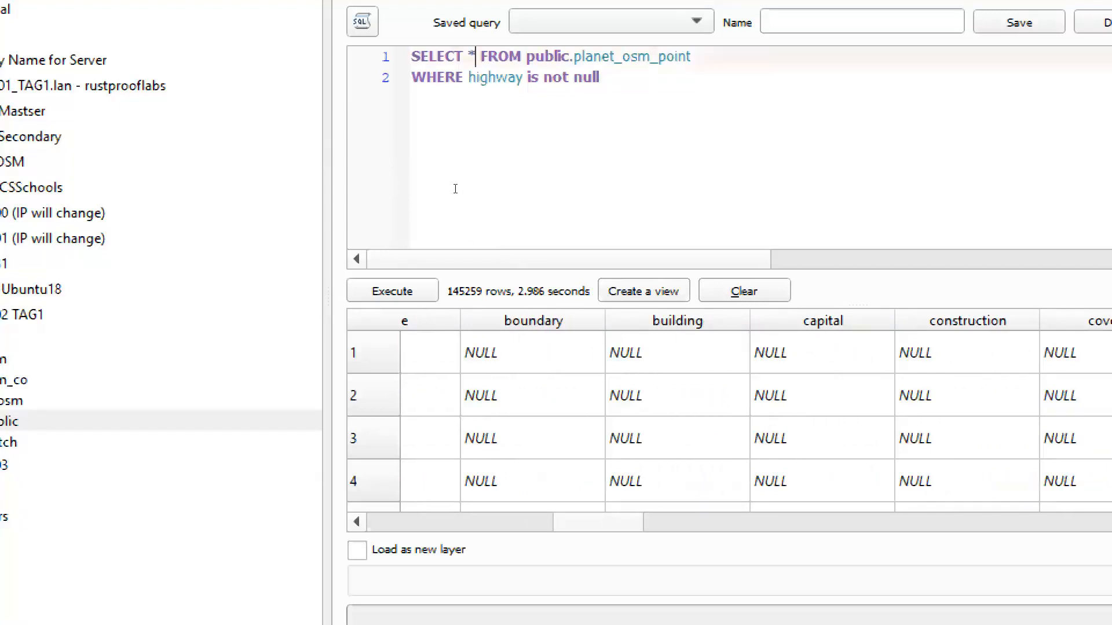
{"action": "key", "text": "BackSpace"}
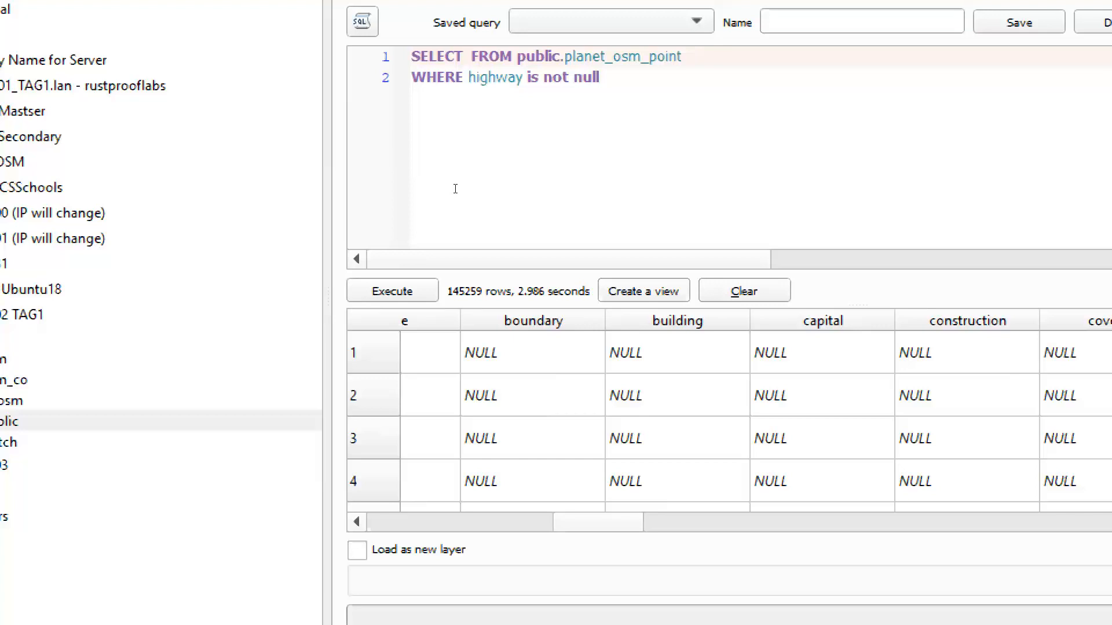
{"action": "type", "text": "osm_id, "}
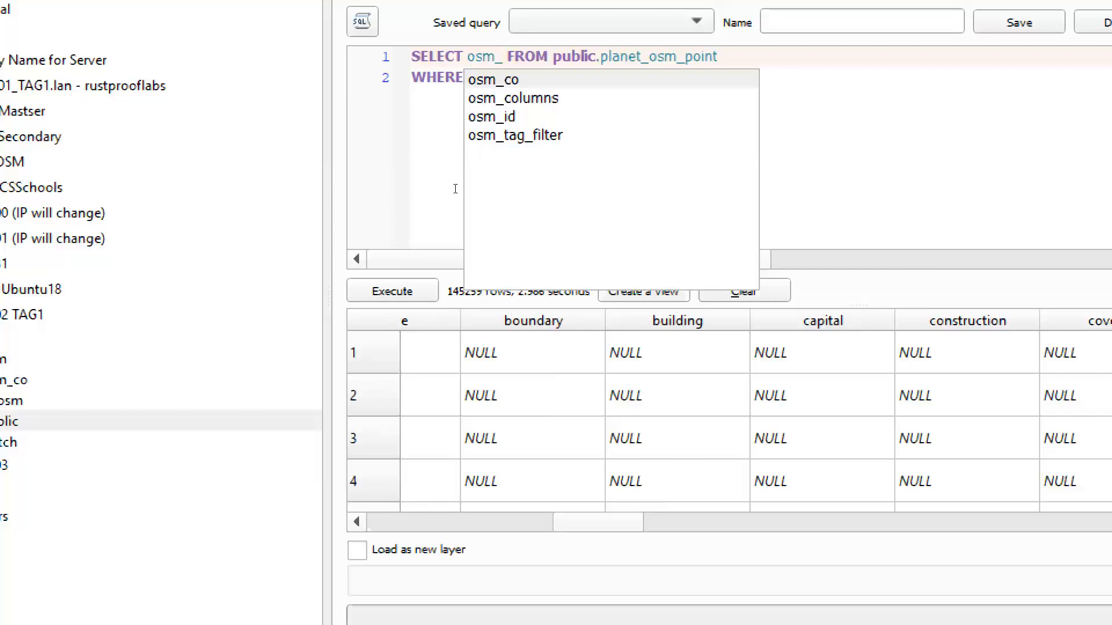
{"action": "type", "text": "highway"}
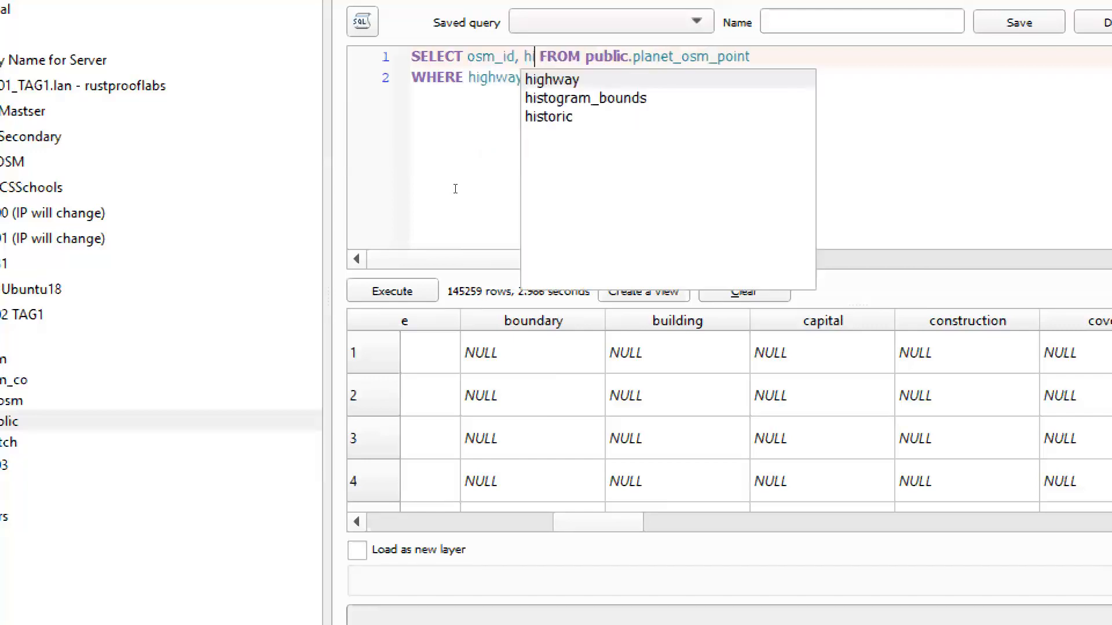
{"action": "type", "text": ", way"}
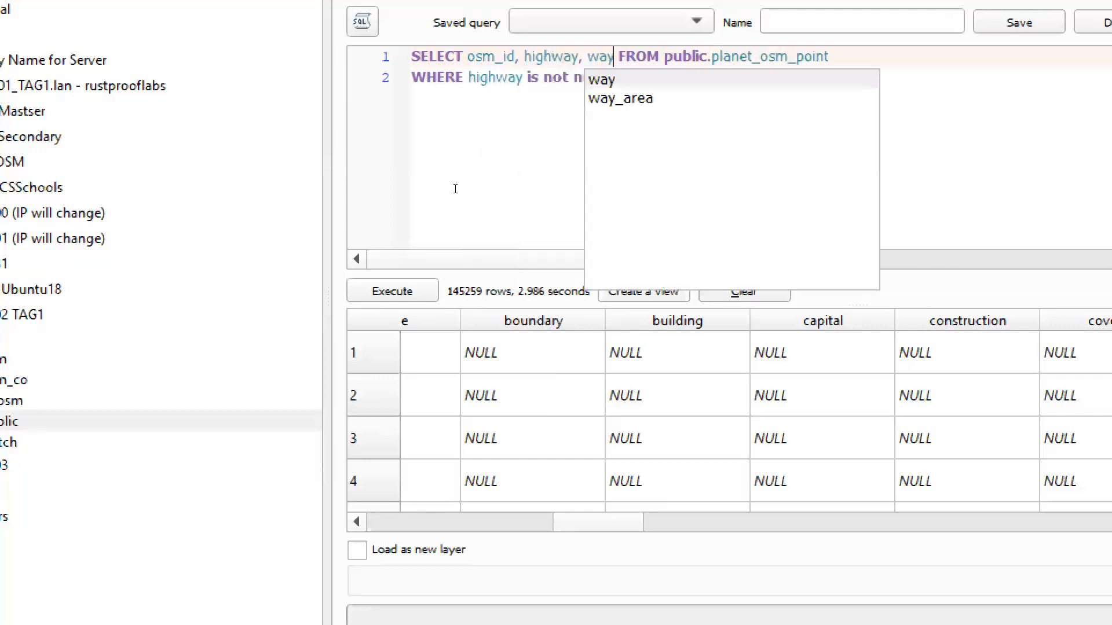
{"action": "key", "text": "Escape"}
Review the column names in the SELECT list and execute the revised query.
{"action": "key", "text": "Down"}
{"action": "key", "text": "ctrl+Left"}
{"action": "key", "text": "ctrl+Left"}
{"action": "key", "text": "ctrl+Left"}
{"action": "key", "text": "ctrl+Left"}
{"action": "key", "text": "Up"}
{"action": "key", "text": "ctrl+shift+Right"}
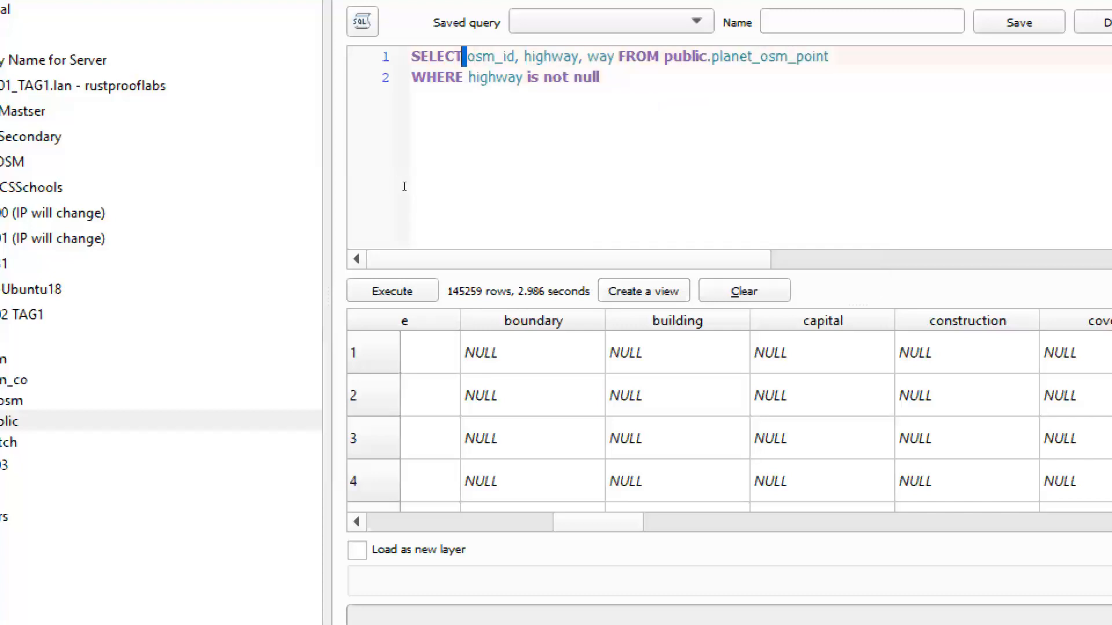
{"action": "double_click", "coordinate": [551, 56]}
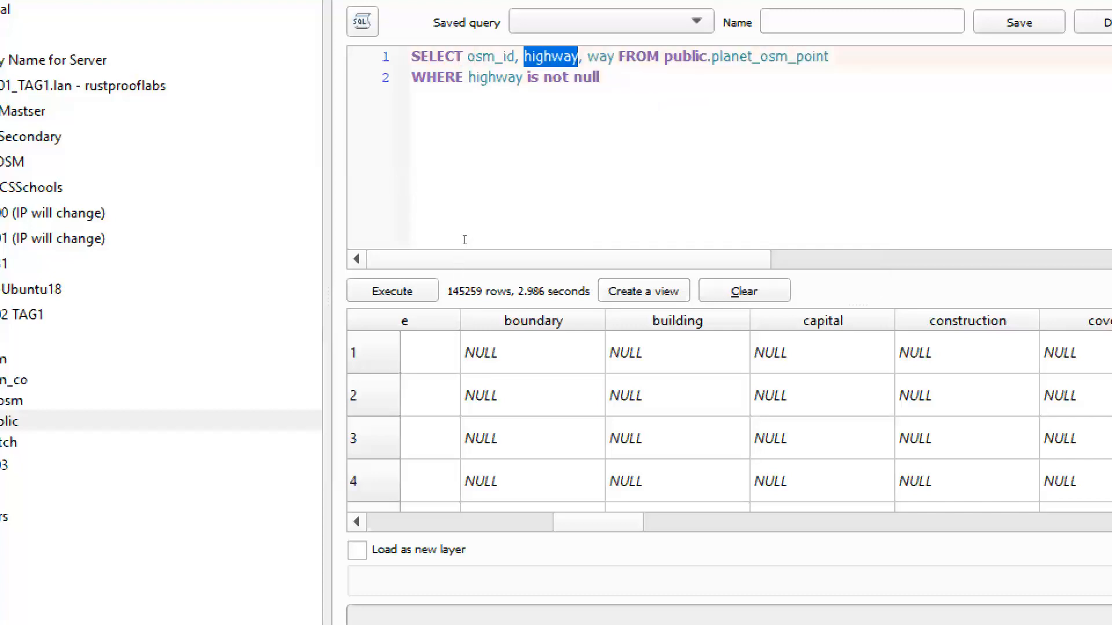
{"action": "key", "text": "ctrl+Right"}
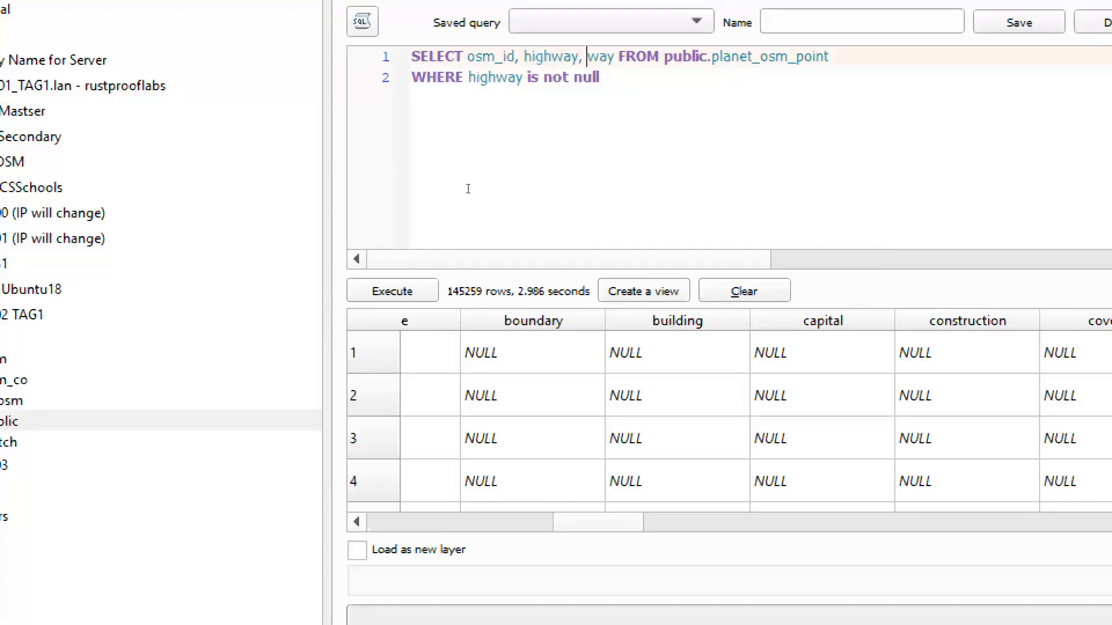
{"action": "left_click", "coordinate": [361, 300]}
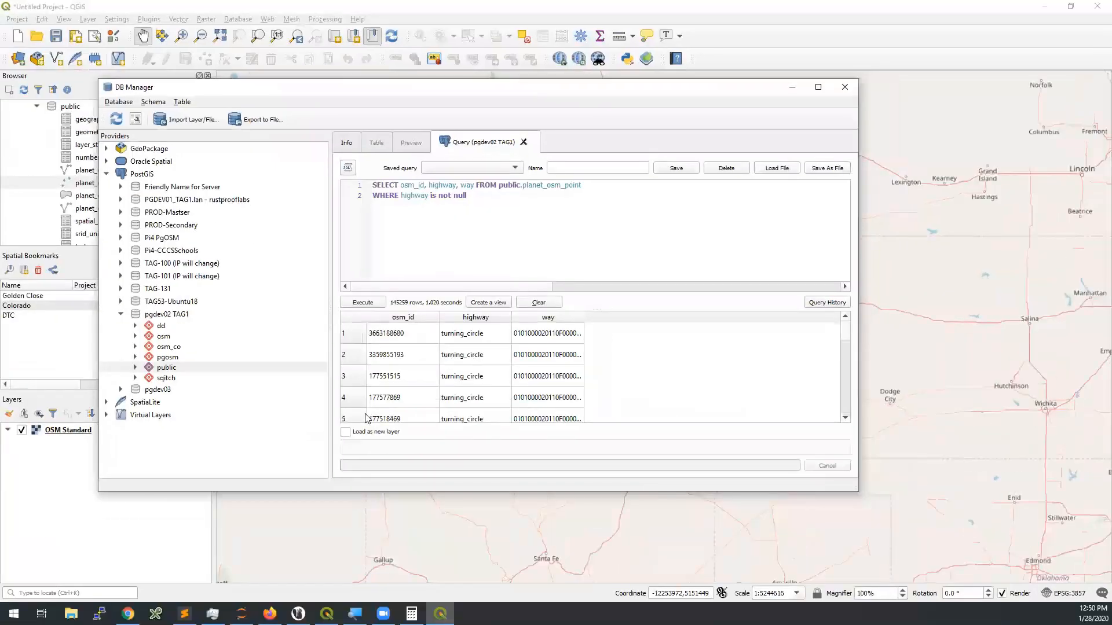
Load the query result as a new layer named highway_point, with osm_id as the unique column and way as the geometry column.
{"action": "left_click", "coordinate": [346, 432]}
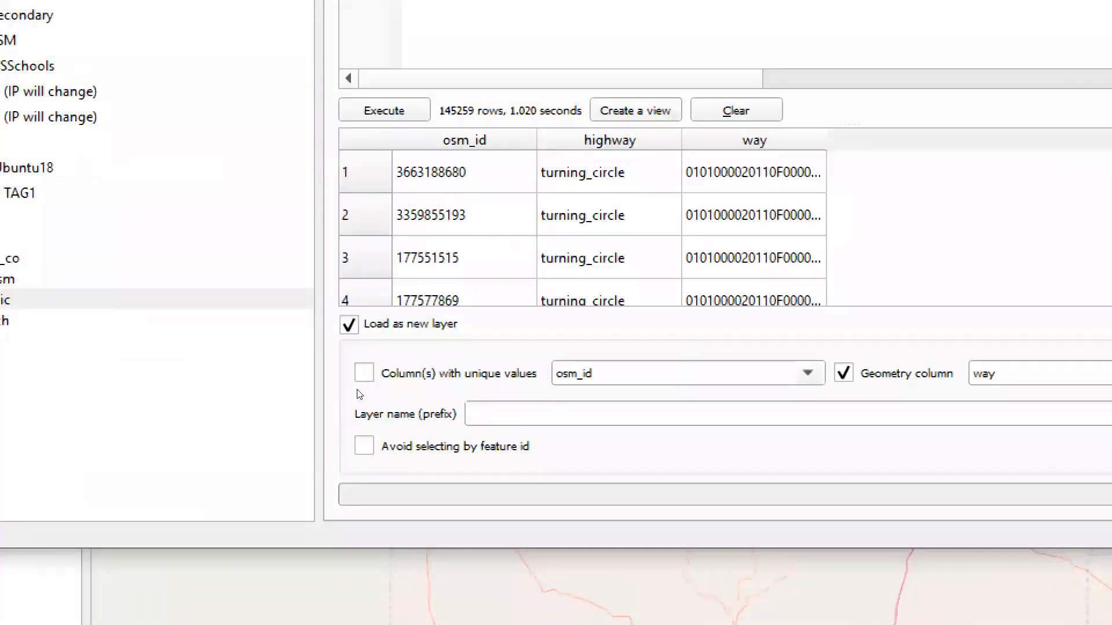
{"action": "left_click", "coordinate": [363, 373]}
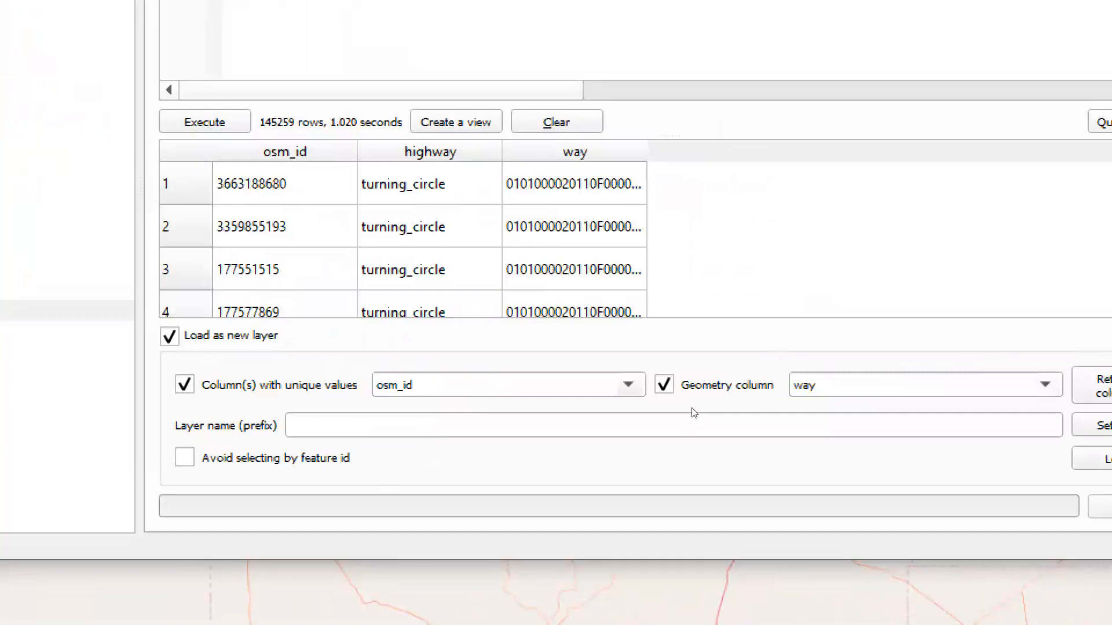
{"action": "left_click", "coordinate": [424, 424]}
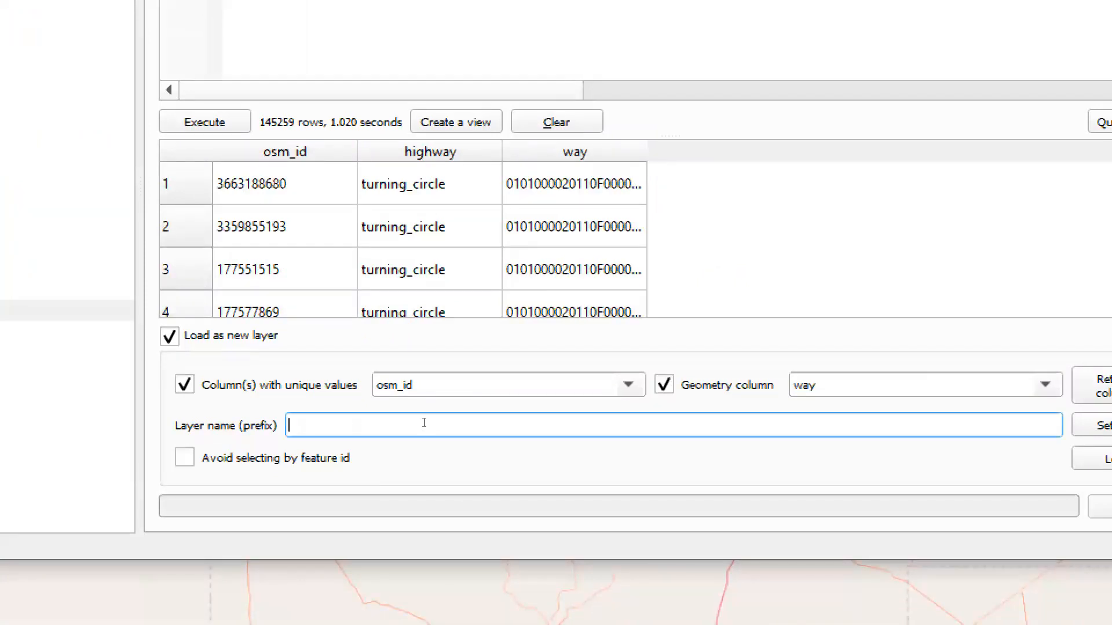
{"action": "type", "text": "highway_point"}
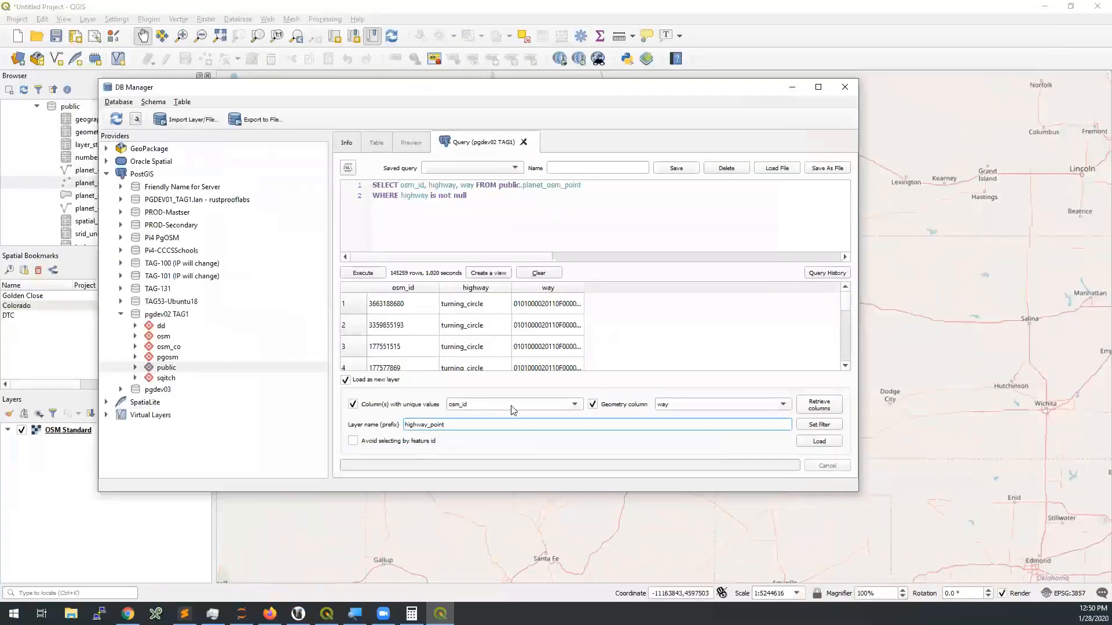
{"action": "left_click", "coordinate": [833, 445]}
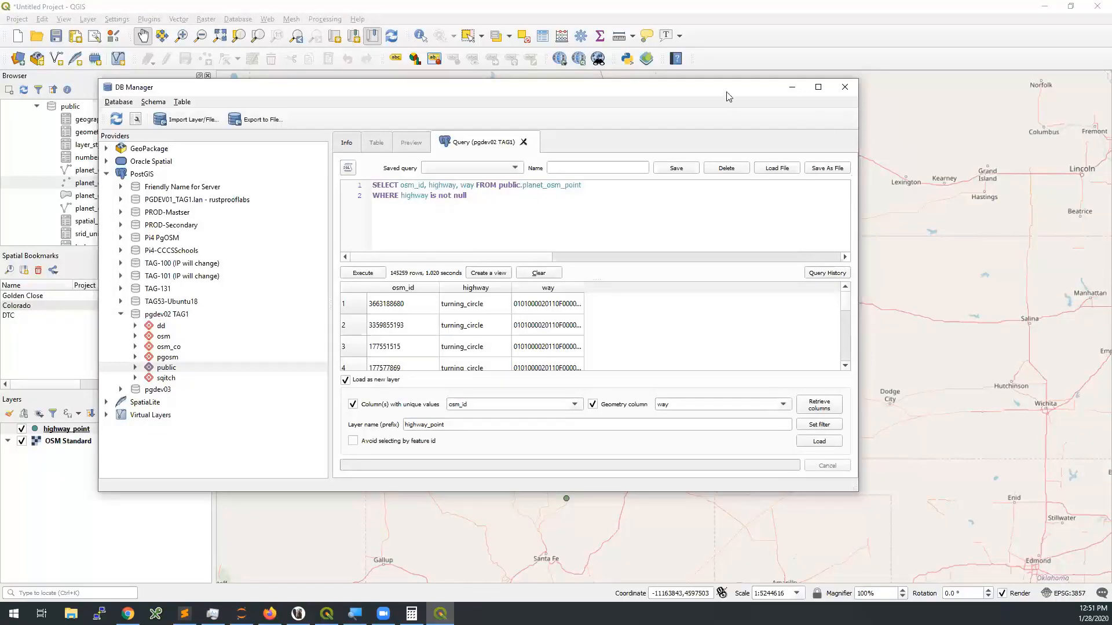
Load the same query result into the project a second time and close DB Manager.
{"action": "left_click_drag", "start_coordinate": [732, 96], "coordinate": [774, 95]}
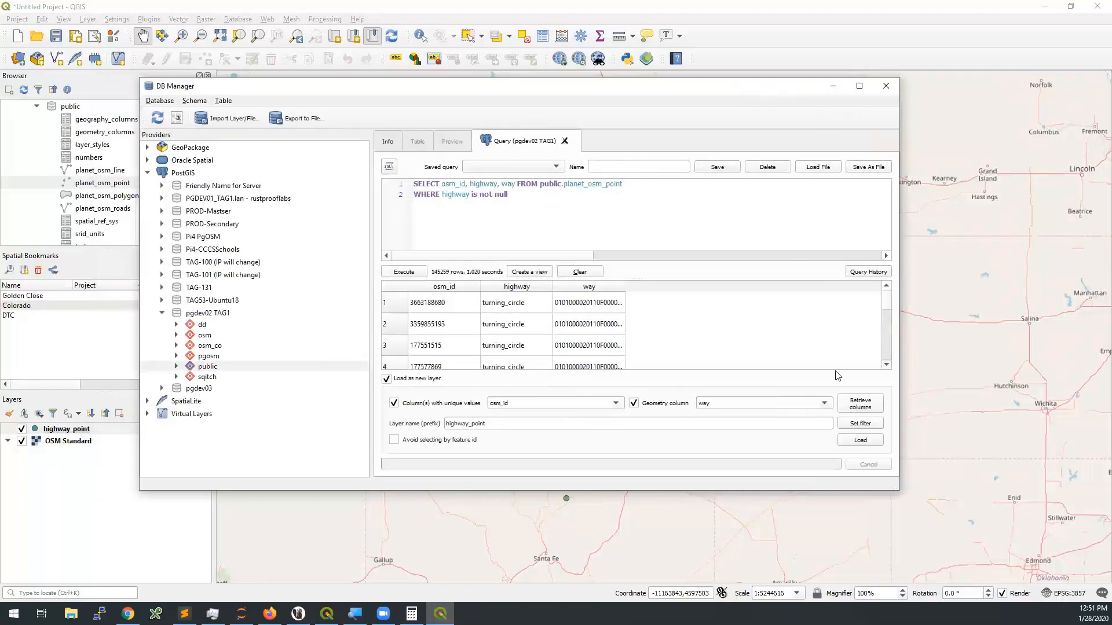
{"action": "left_click", "coordinate": [851, 441]}
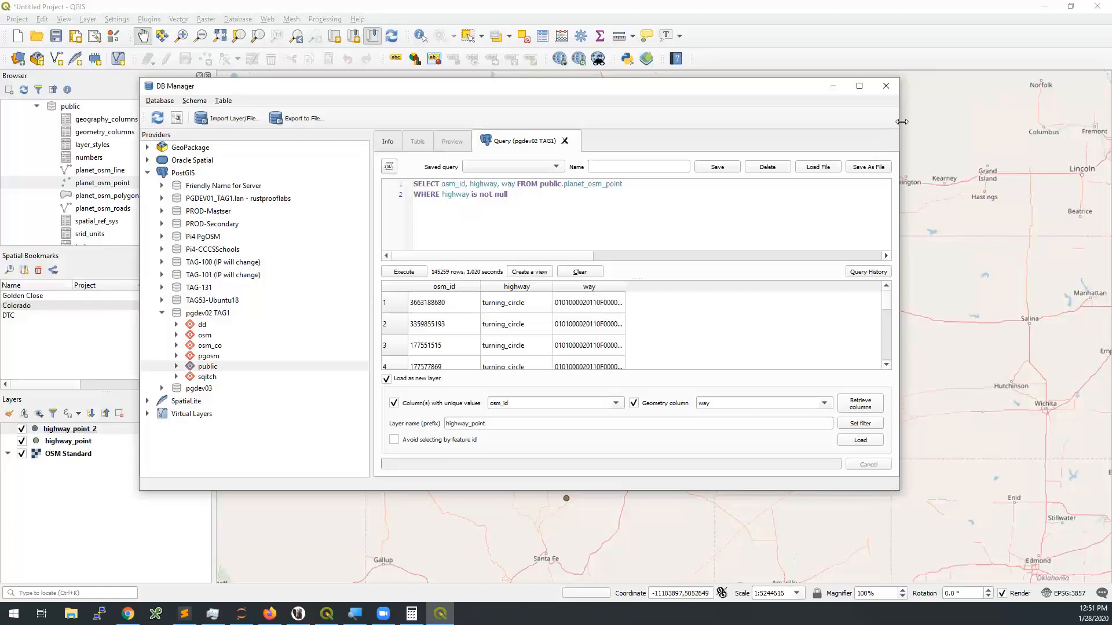
{"action": "left_click", "coordinate": [887, 87]}
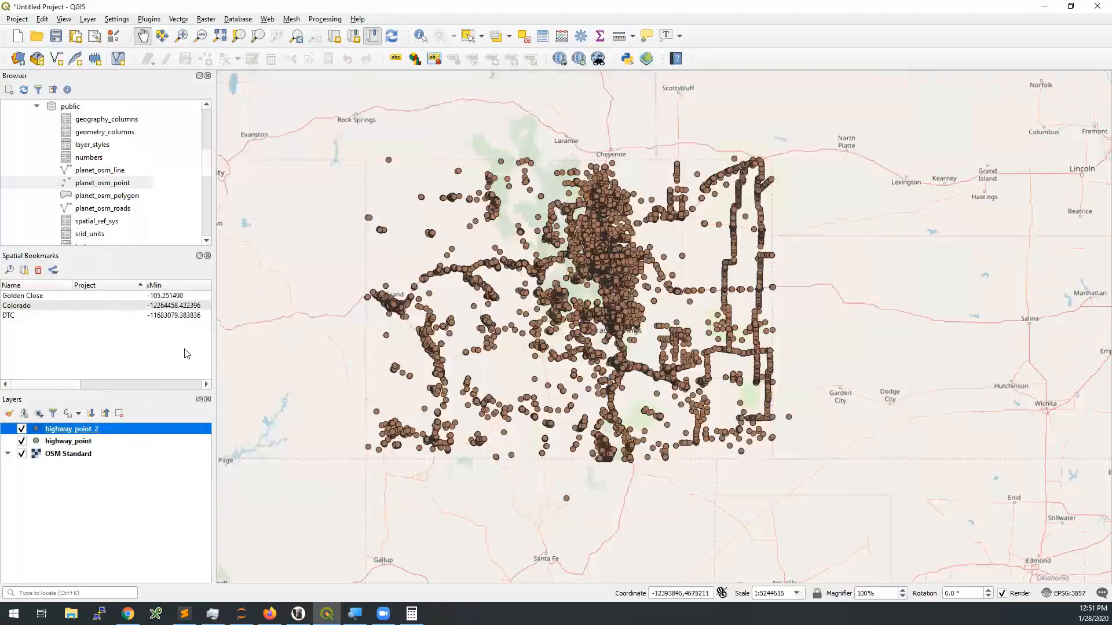
Remove the duplicate layer highway_point_2 from the project.
{"action": "right_click", "coordinate": [108, 434]}
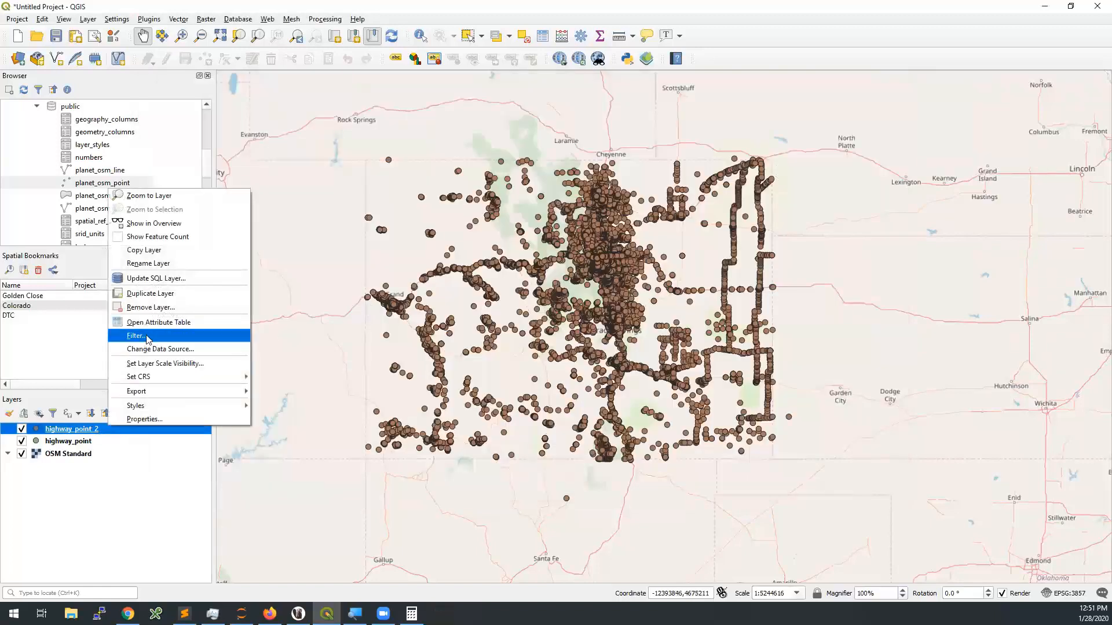
{"action": "left_click", "coordinate": [149, 304]}
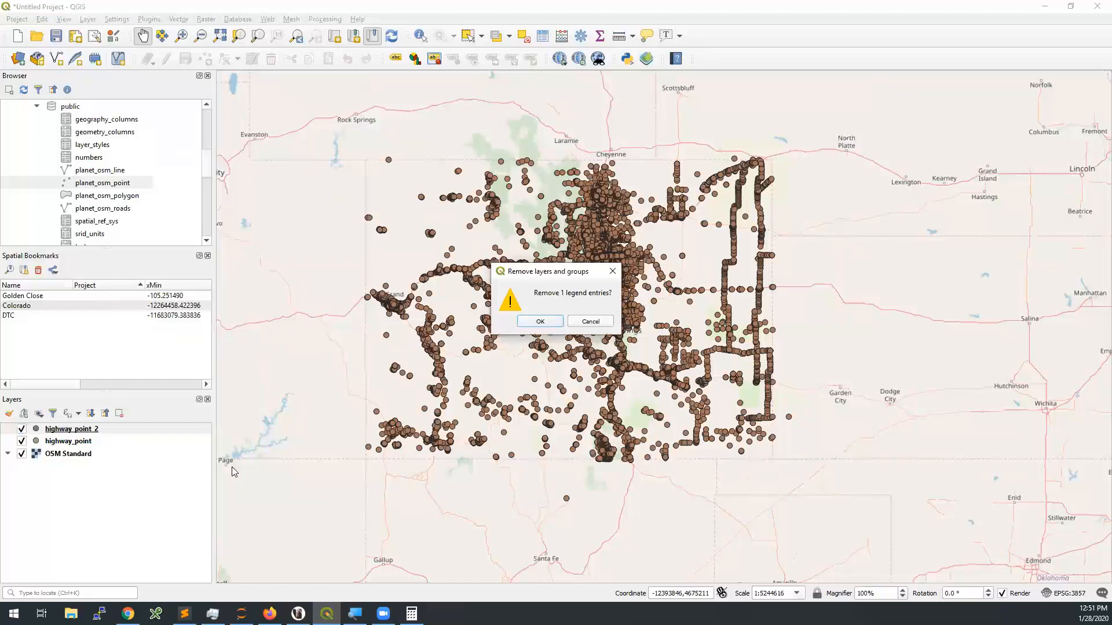
{"action": "left_click", "coordinate": [534, 322]}
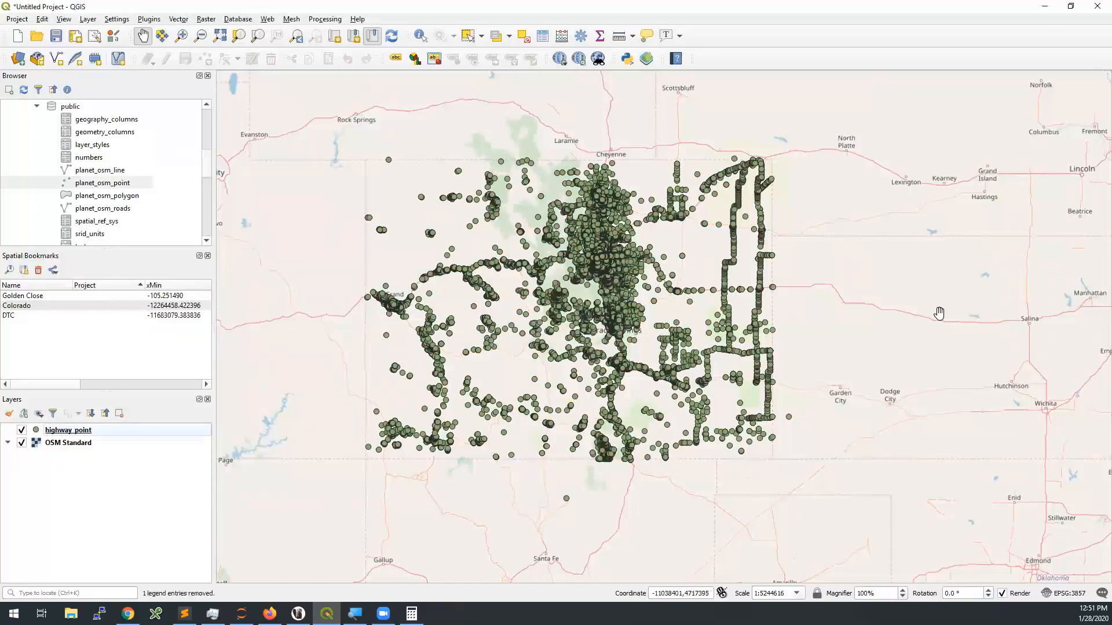
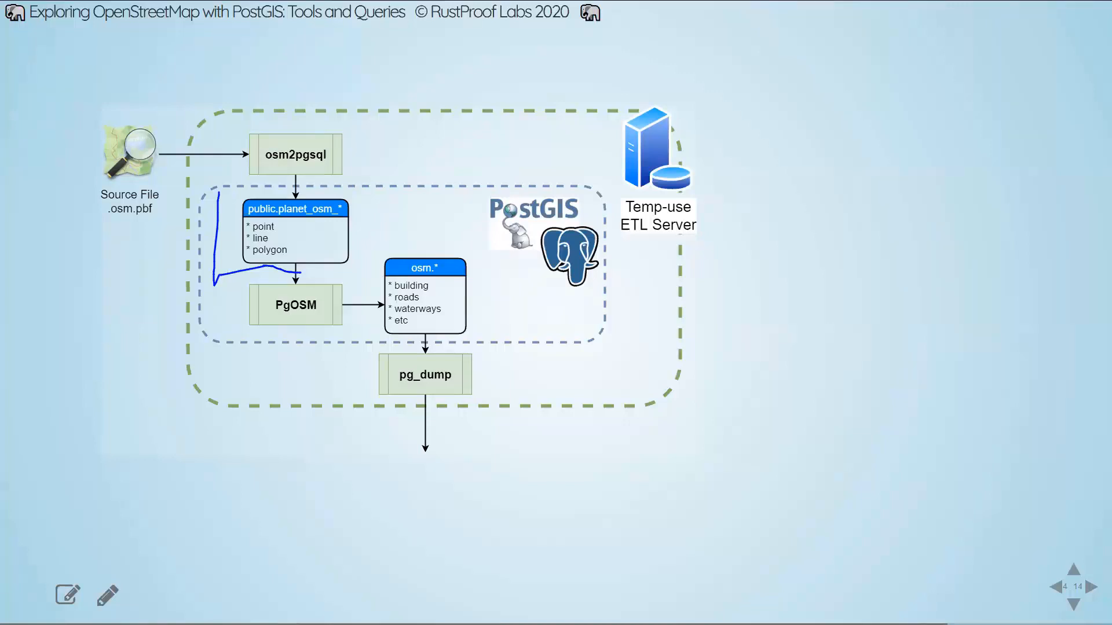
{"action": "key", "text": "Down"}
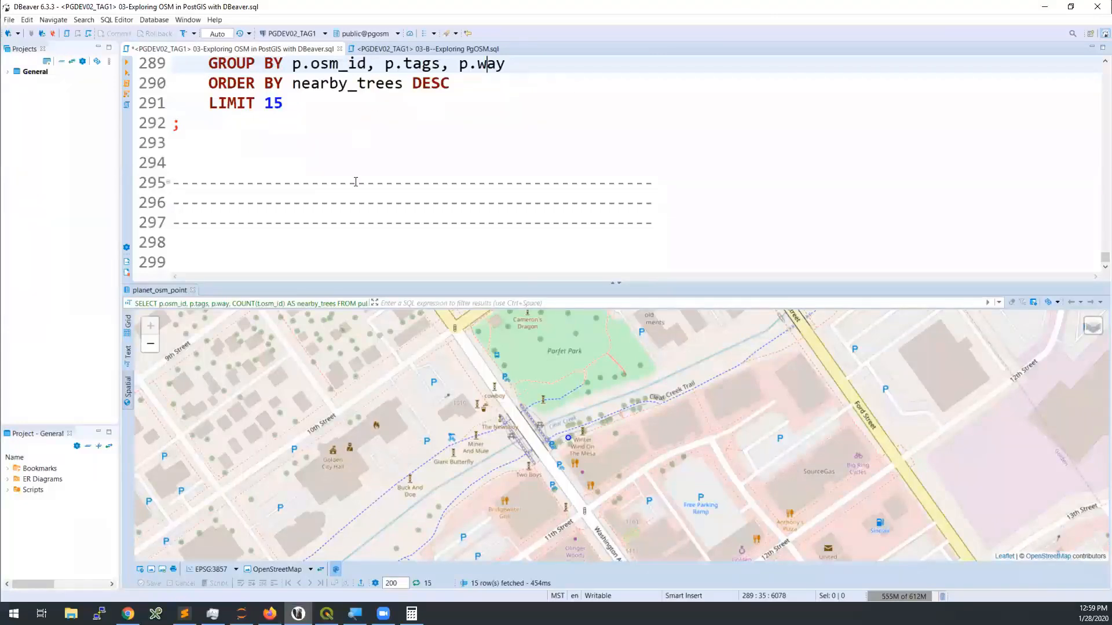
{"action": "left_click", "coordinate": [359, 182]}
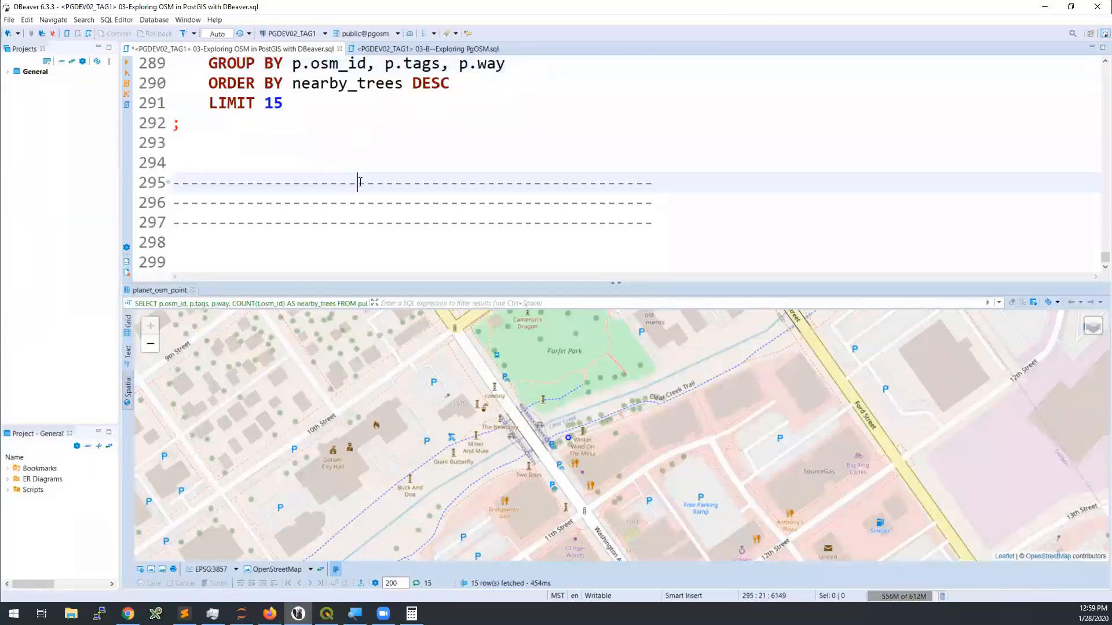
Switch to the 03-B Exploring PgOSM script and execute the query comparing planet_osm_polygon with building_polygon and landuse_polygon.
{"action": "left_click", "coordinate": [369, 50]}
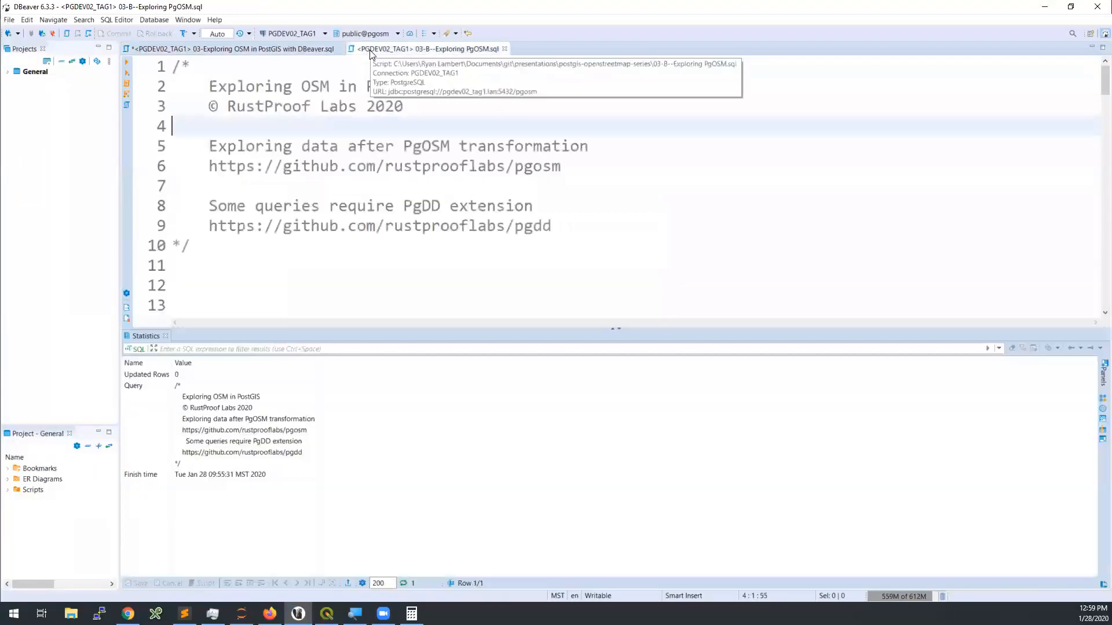
{"action": "left_click", "coordinate": [355, 167]}
{"action": "scroll", "coordinate": [355, 165], "scroll_direction": "down", "scroll_amount": 3}
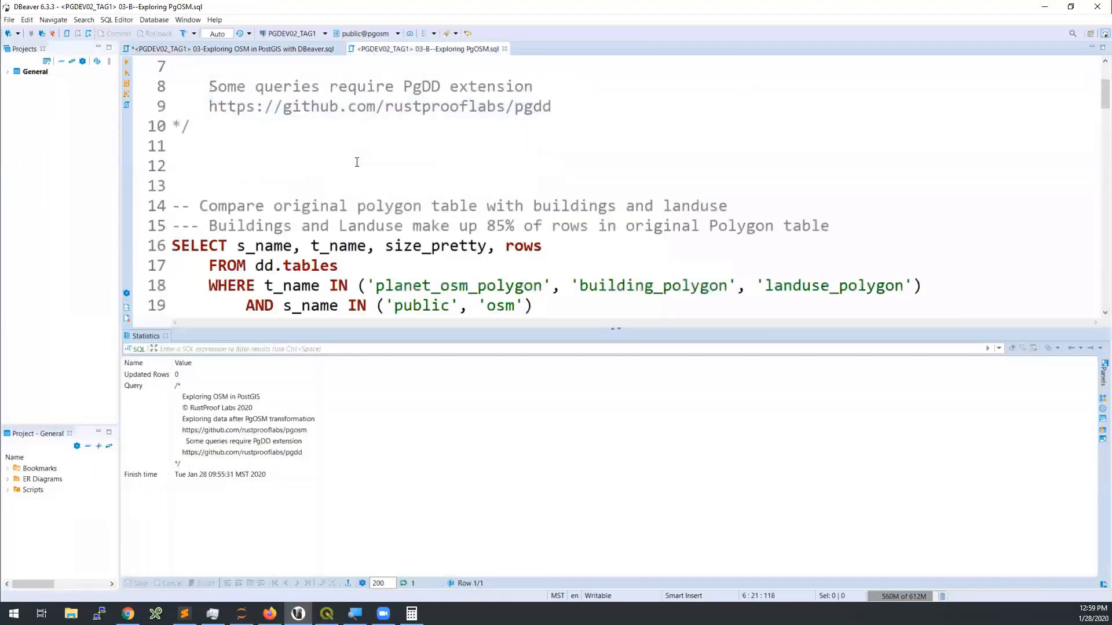
{"action": "scroll", "coordinate": [352, 163], "scroll_direction": "down", "scroll_amount": 1}
{"action": "left_click", "coordinate": [300, 157]}
{"action": "key", "text": "ctrl+Return"}
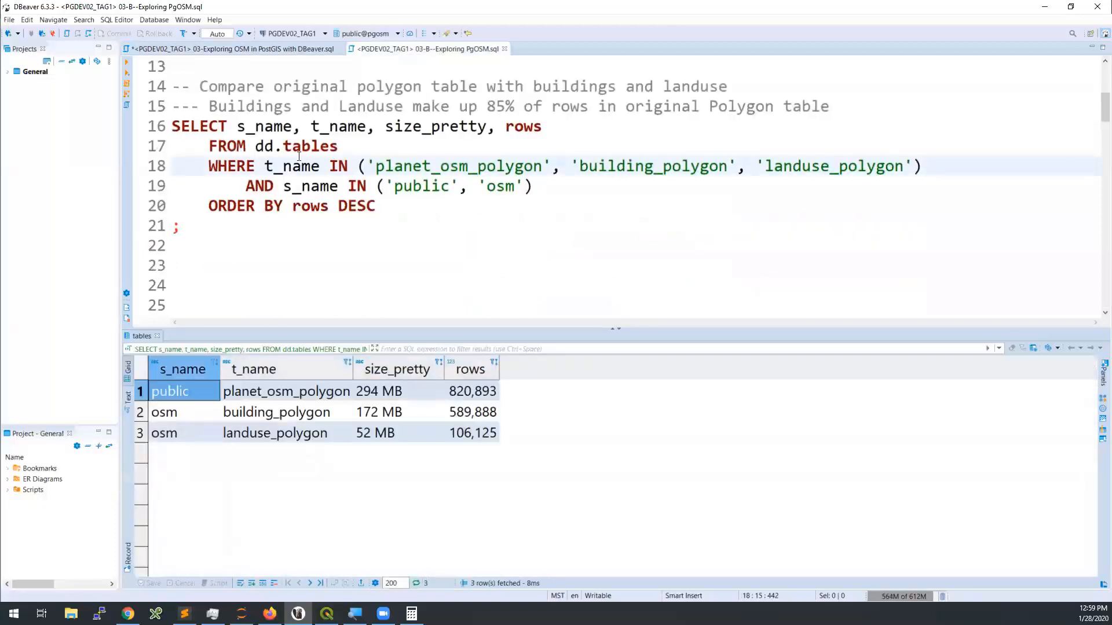
Compare the row counts of planet_osm_polygon, building_polygon and landuse_polygon in the results.
{"action": "left_click", "coordinate": [310, 391]}
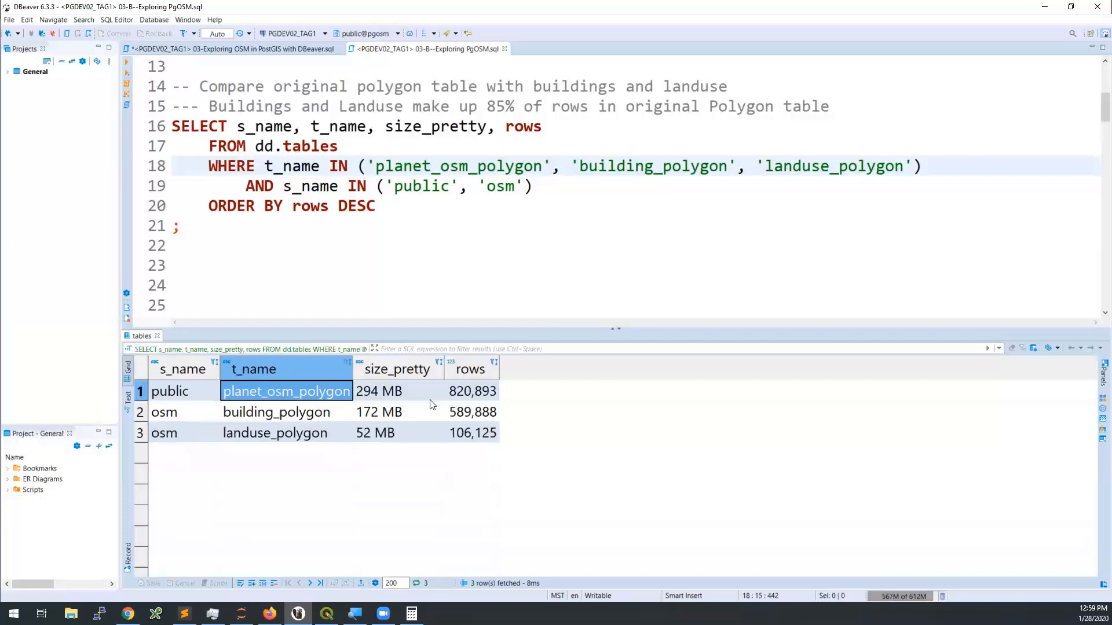
{"action": "left_click", "coordinate": [455, 394]}
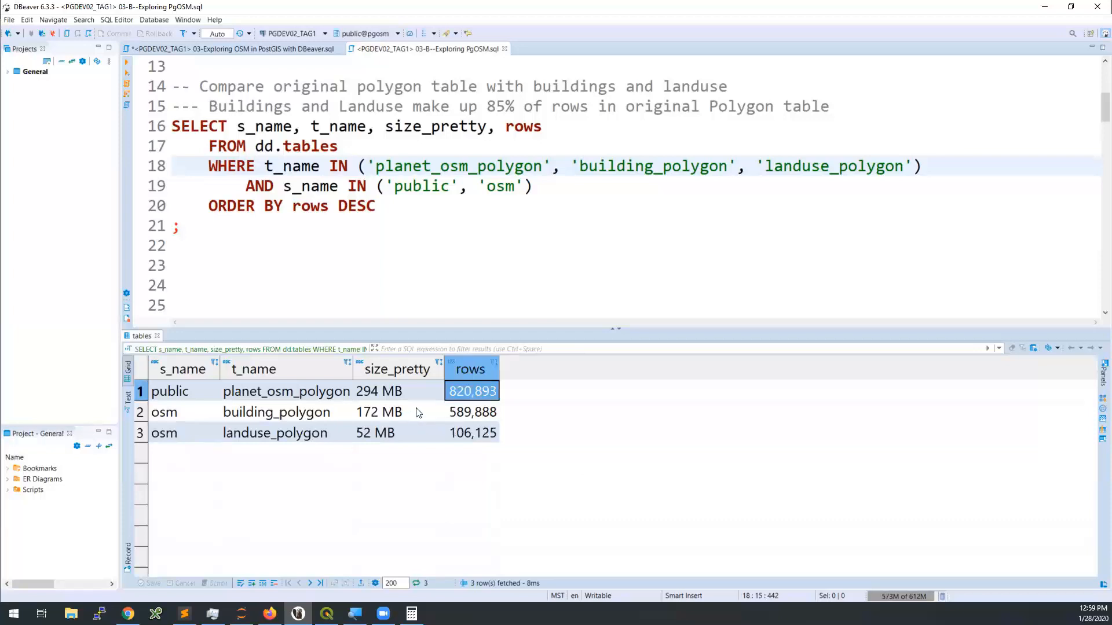
{"action": "left_click", "coordinate": [295, 414]}
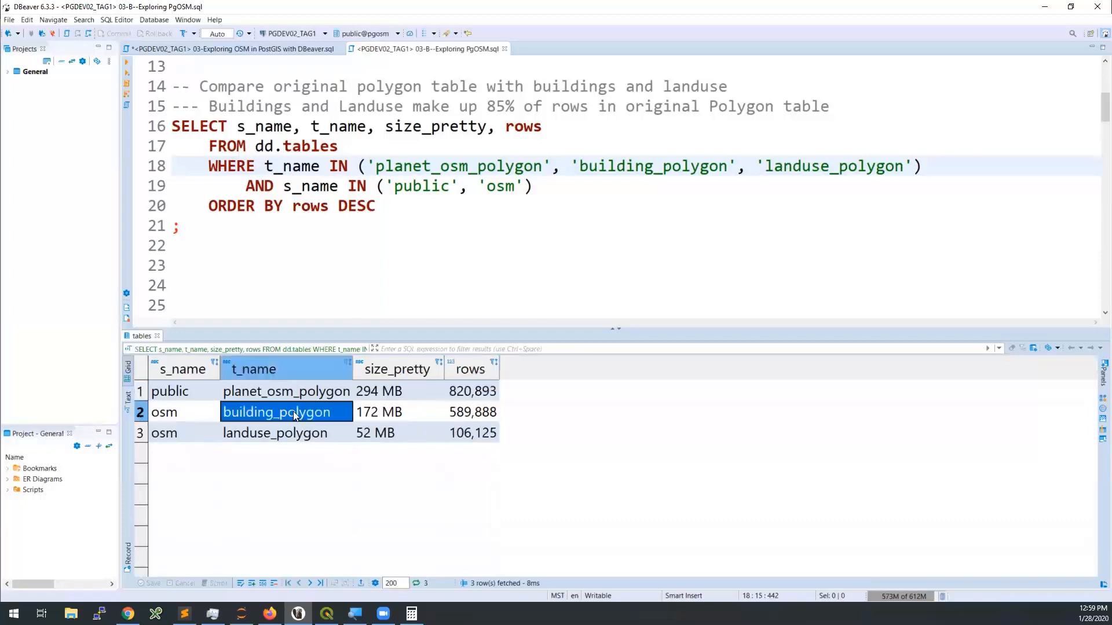
{"action": "left_click", "coordinate": [468, 415]}
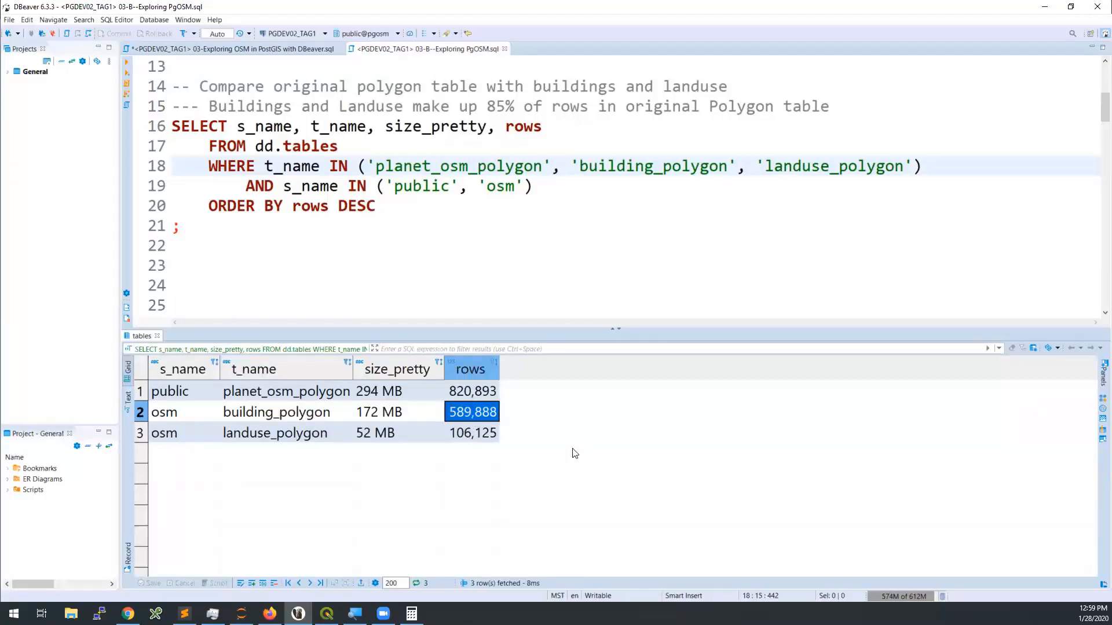
{"action": "left_click", "coordinate": [495, 439]}
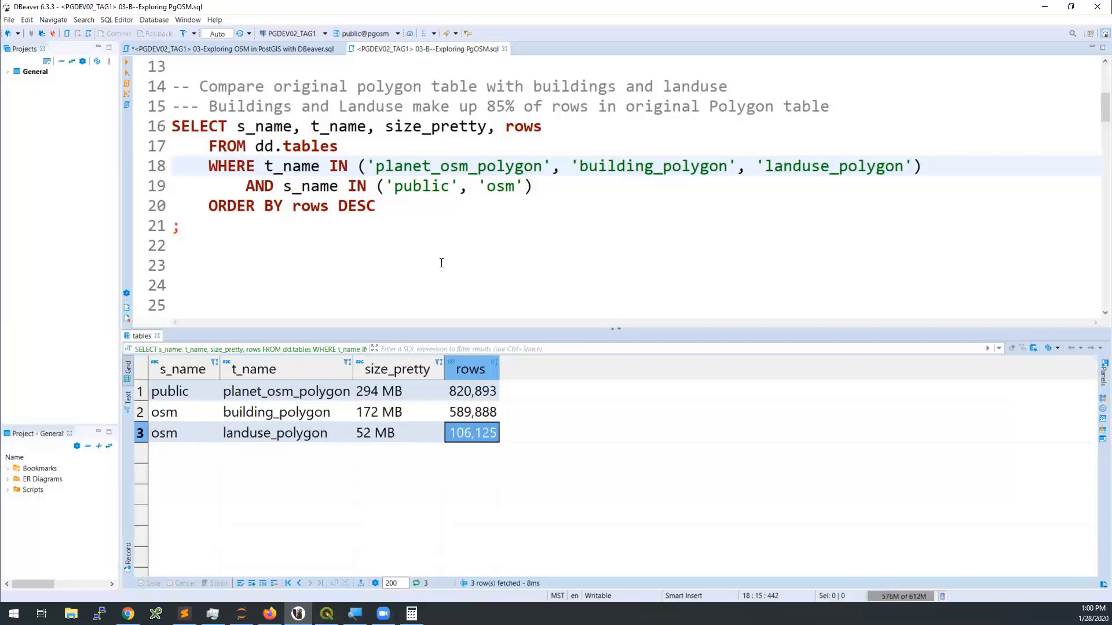
Execute the query for the row count of the remaining polygon tables in the osm schema.
{"action": "scroll", "coordinate": [438, 248], "scroll_direction": "down", "scroll_amount": 2}
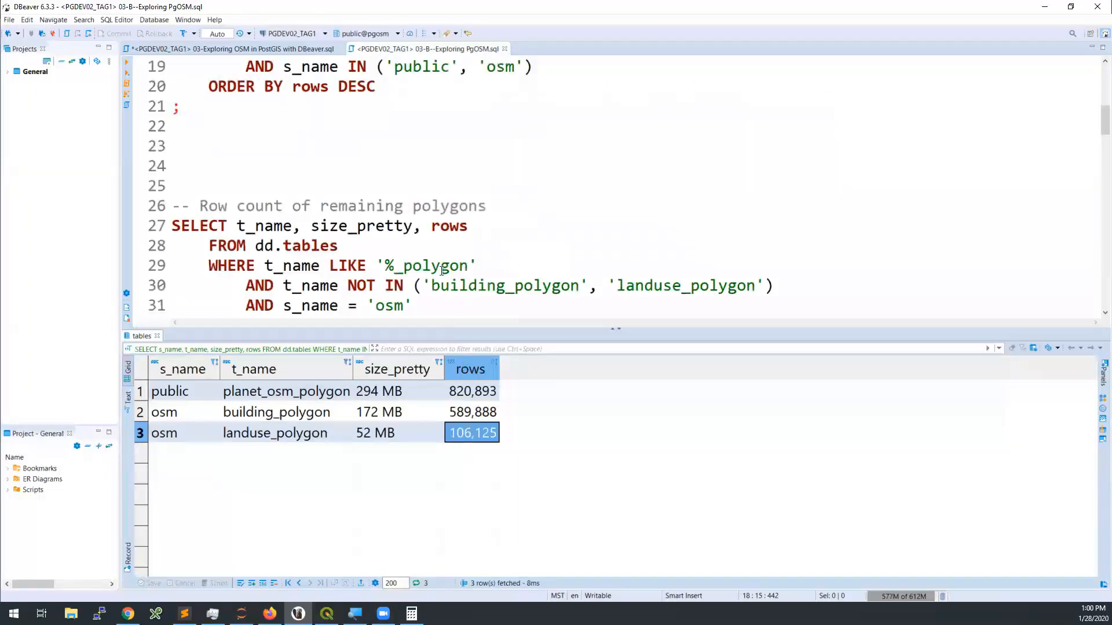
{"action": "scroll", "coordinate": [421, 257], "scroll_direction": "down", "scroll_amount": 2}
{"action": "scroll", "coordinate": [406, 244], "scroll_direction": "up", "scroll_amount": 1}
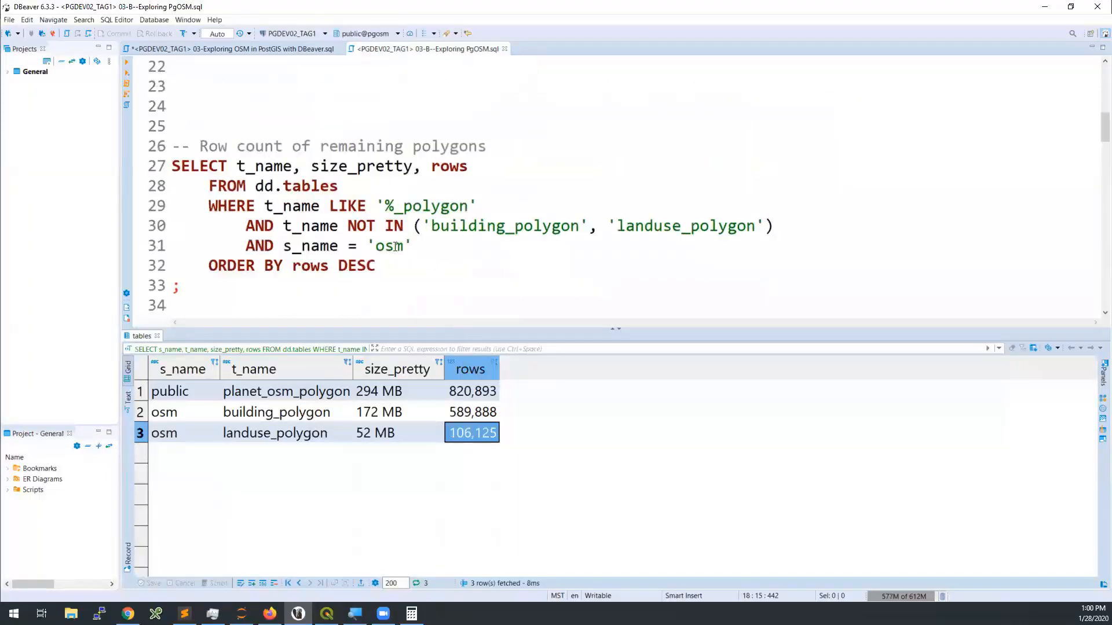
{"action": "left_click", "coordinate": [395, 246]}
{"action": "key", "text": "ctrl+Return"}
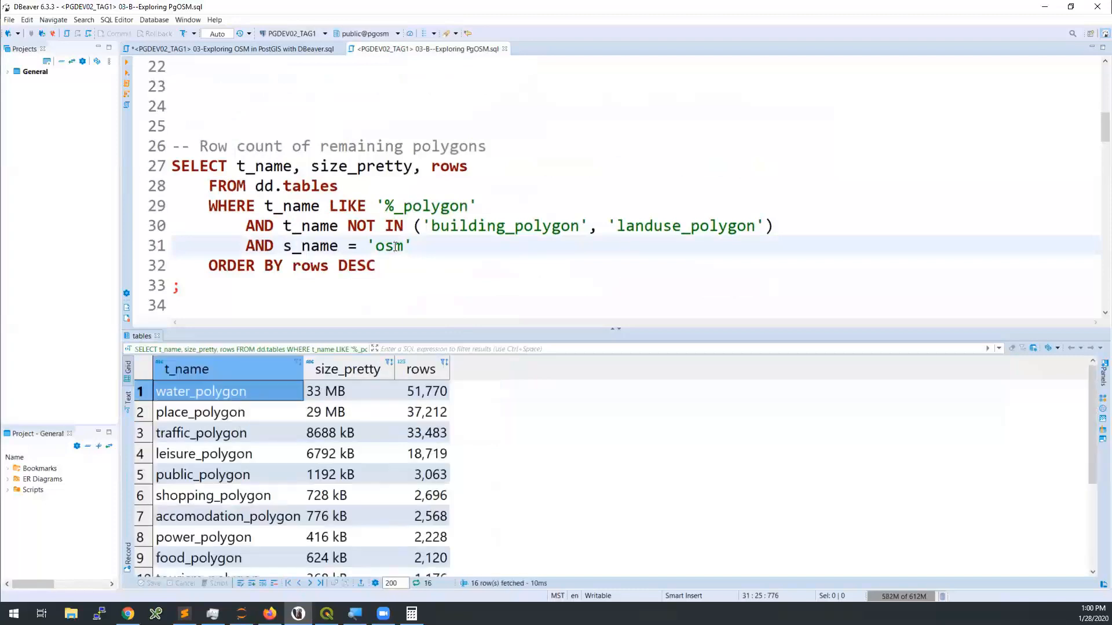
Examine the row counts of the remaining polygon tables, including the water, traffic, leisure and food polygons.
{"action": "left_click", "coordinate": [405, 388]}
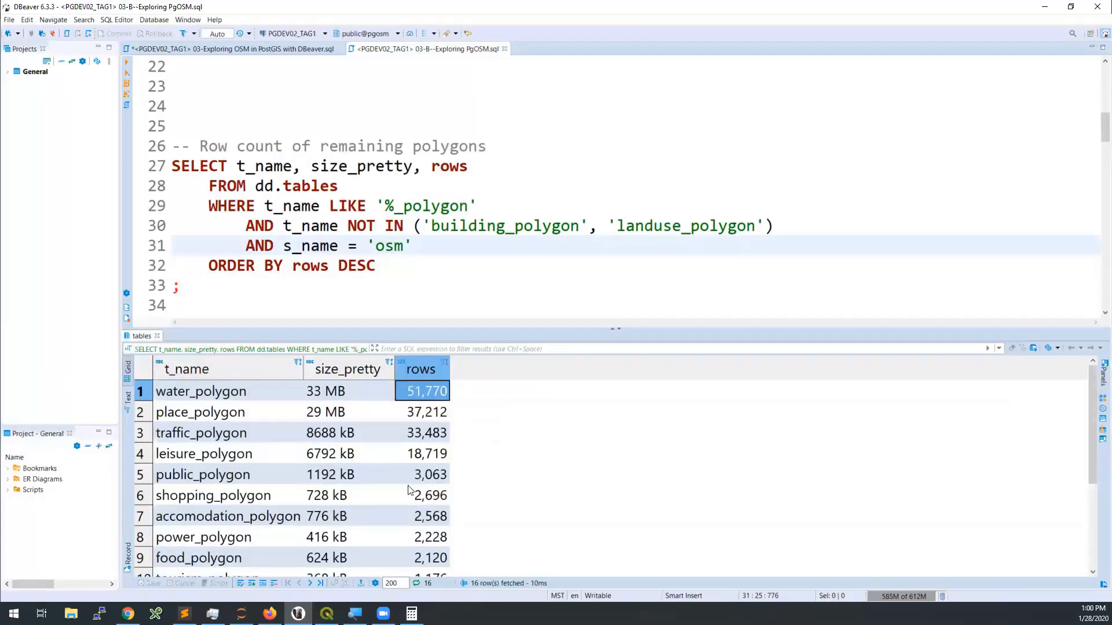
{"action": "left_click", "coordinate": [408, 437]}
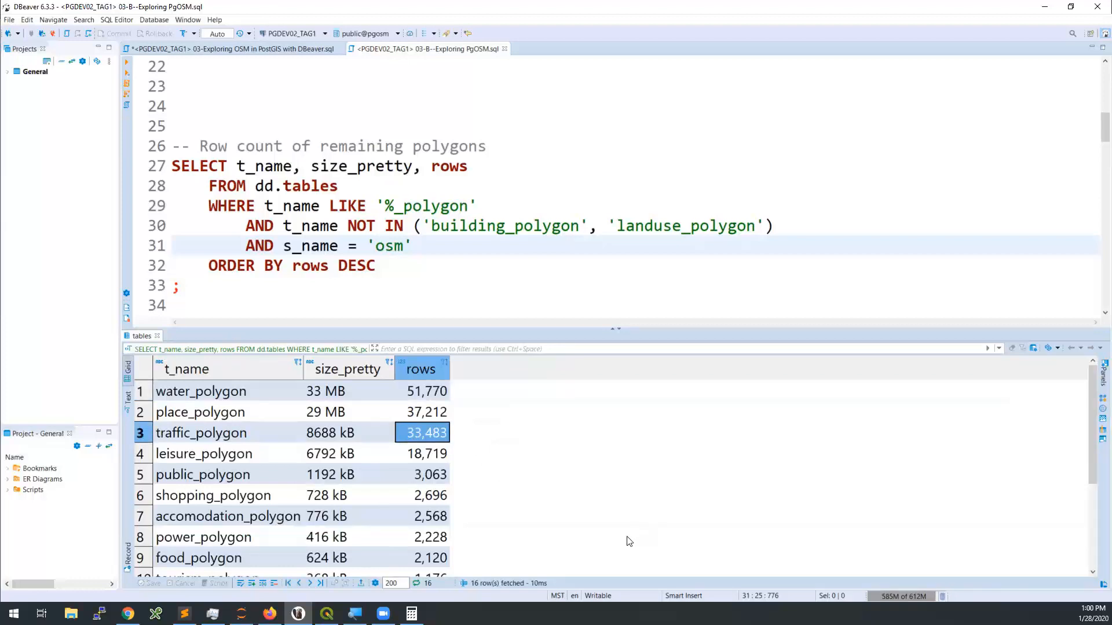
{"action": "left_click", "coordinate": [441, 461]}
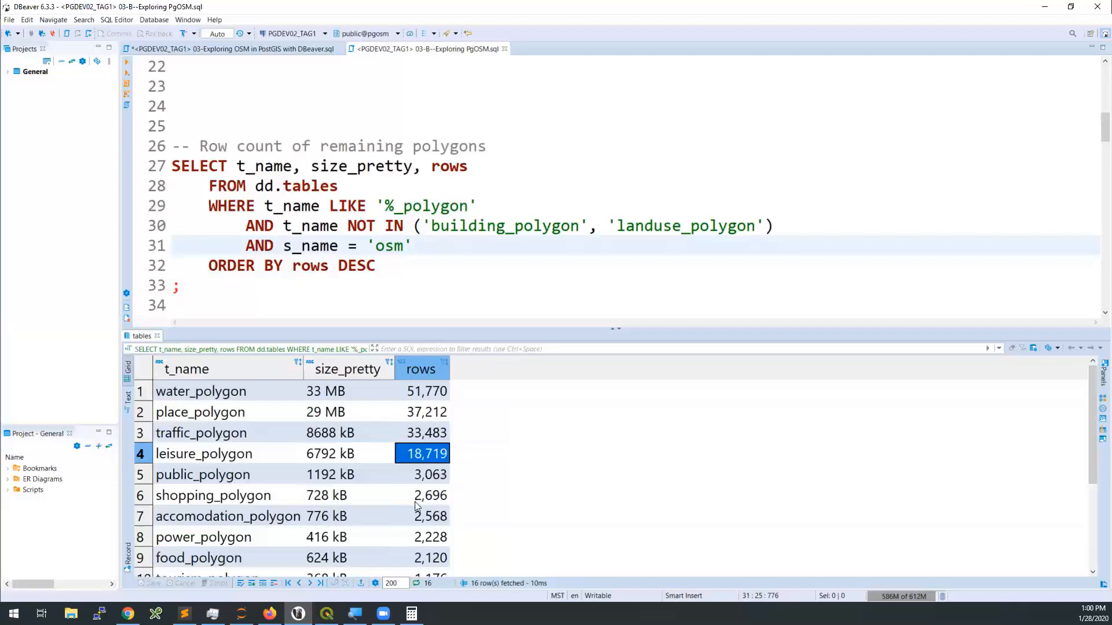
{"action": "scroll", "coordinate": [414, 507], "scroll_direction": "down", "scroll_amount": 2}
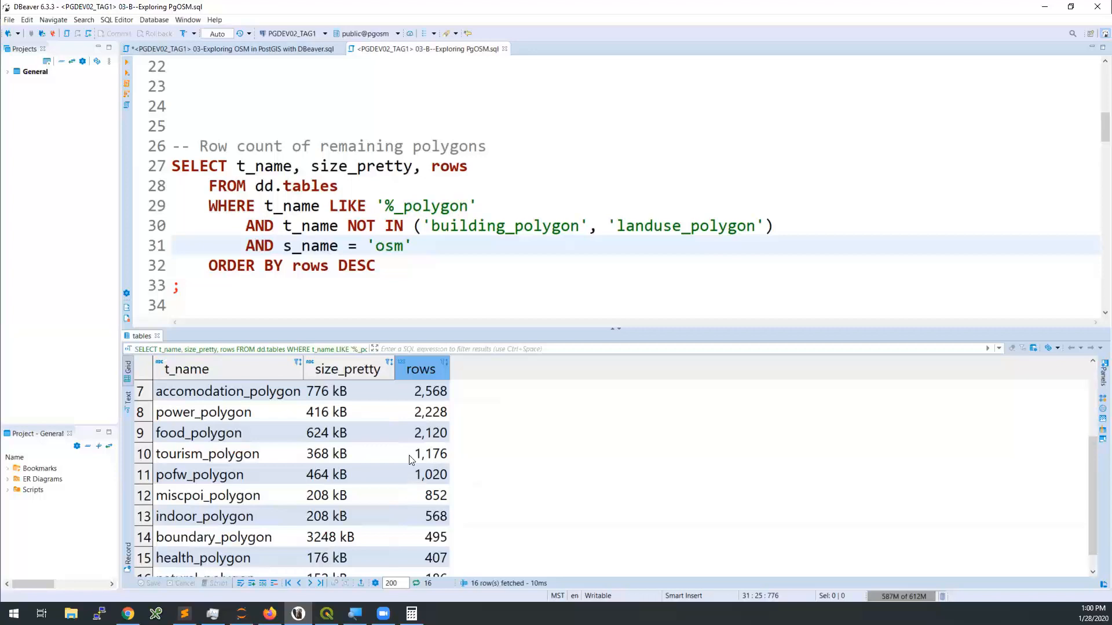
{"action": "left_click", "coordinate": [415, 439]}
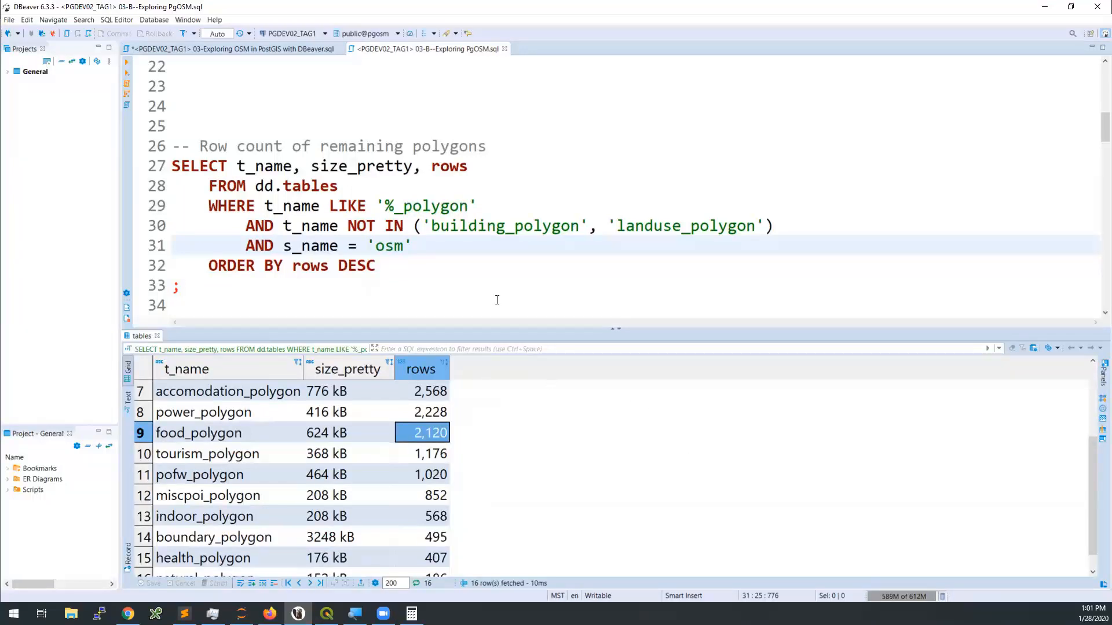
Execute the query counting columns by table in the osm schema after the transformations.
{"action": "scroll", "coordinate": [496, 268], "scroll_direction": "down", "scroll_amount": 4}
{"action": "scroll", "coordinate": [478, 257], "scroll_direction": "down", "scroll_amount": 1}
{"action": "left_click", "coordinate": [347, 198]}
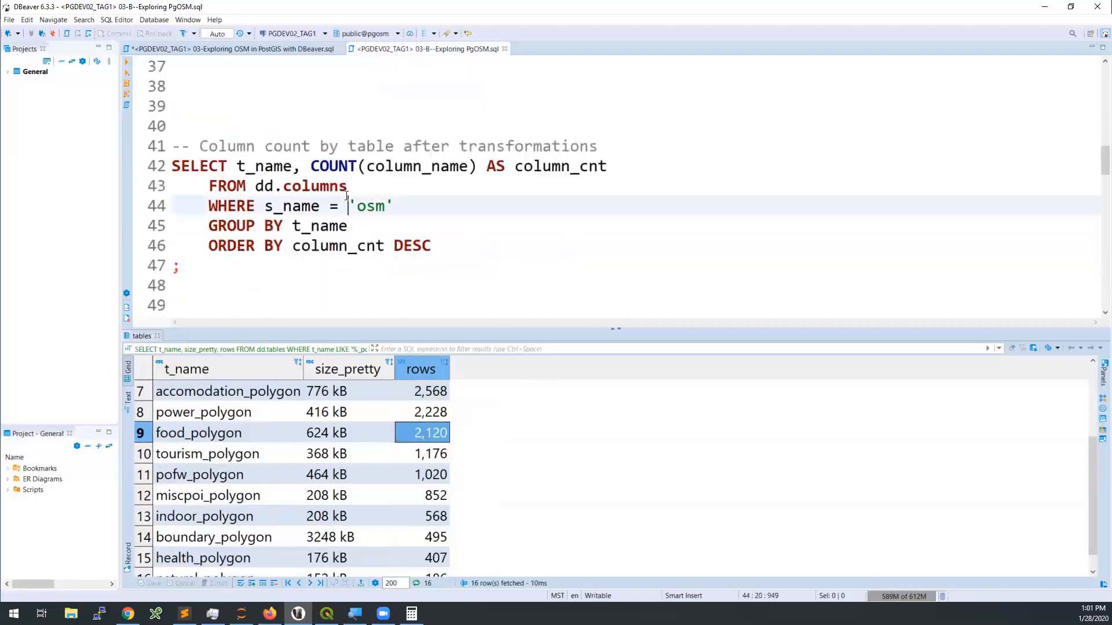
{"action": "key", "text": "ctrl+Return"}
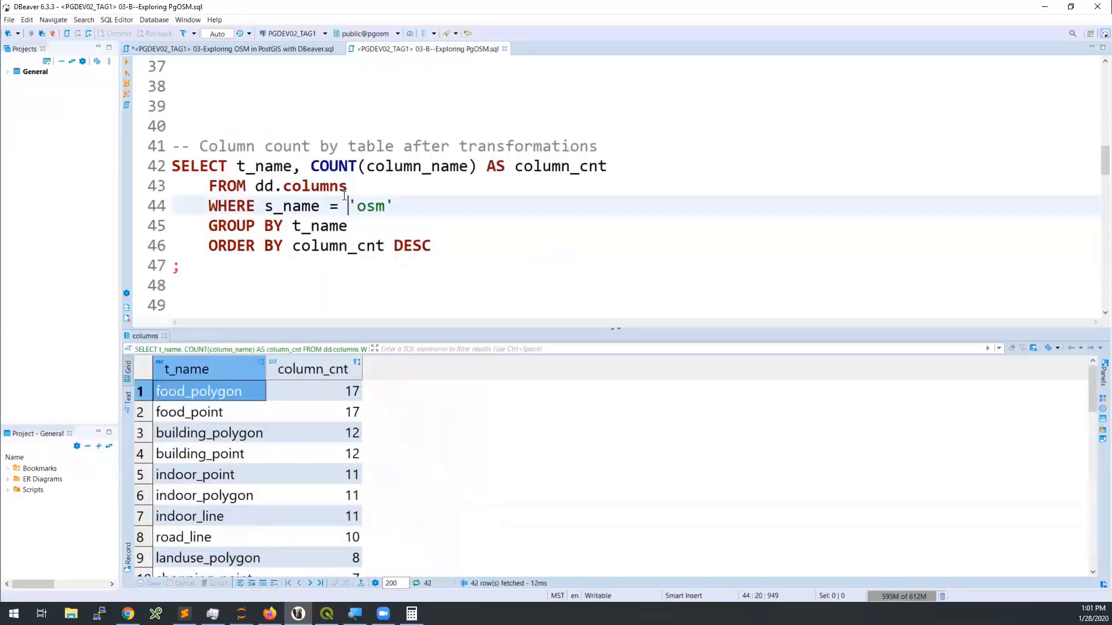
Review the column counts per table, from food_polygon down to the tables with the fewest columns.
{"action": "scroll", "coordinate": [347, 197], "scroll_direction": "down", "scroll_amount": 1}
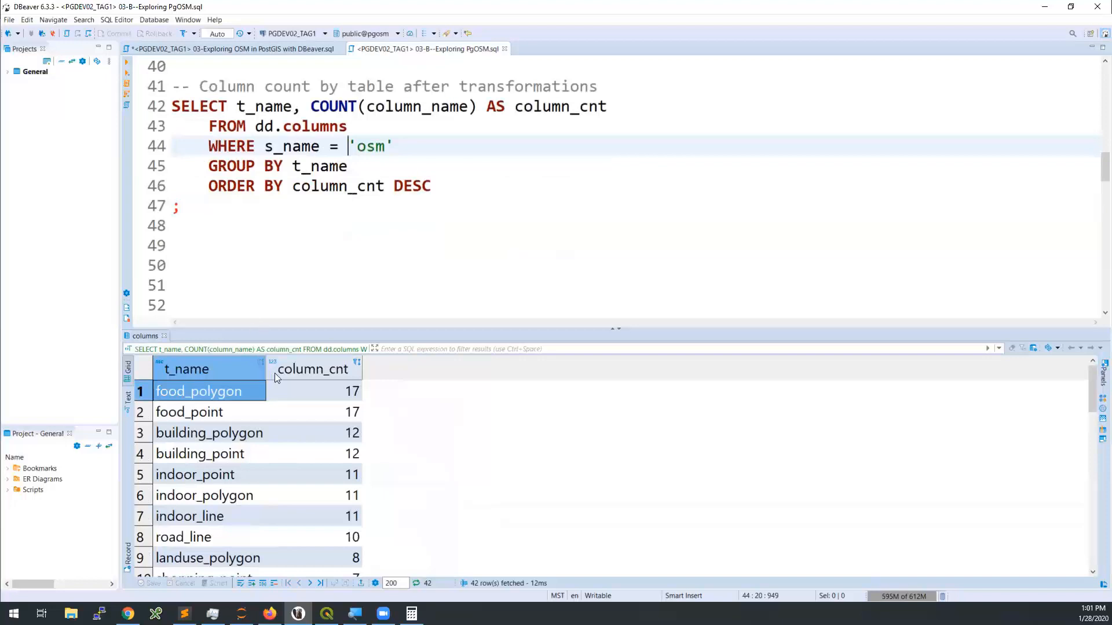
{"action": "left_click", "coordinate": [359, 392]}
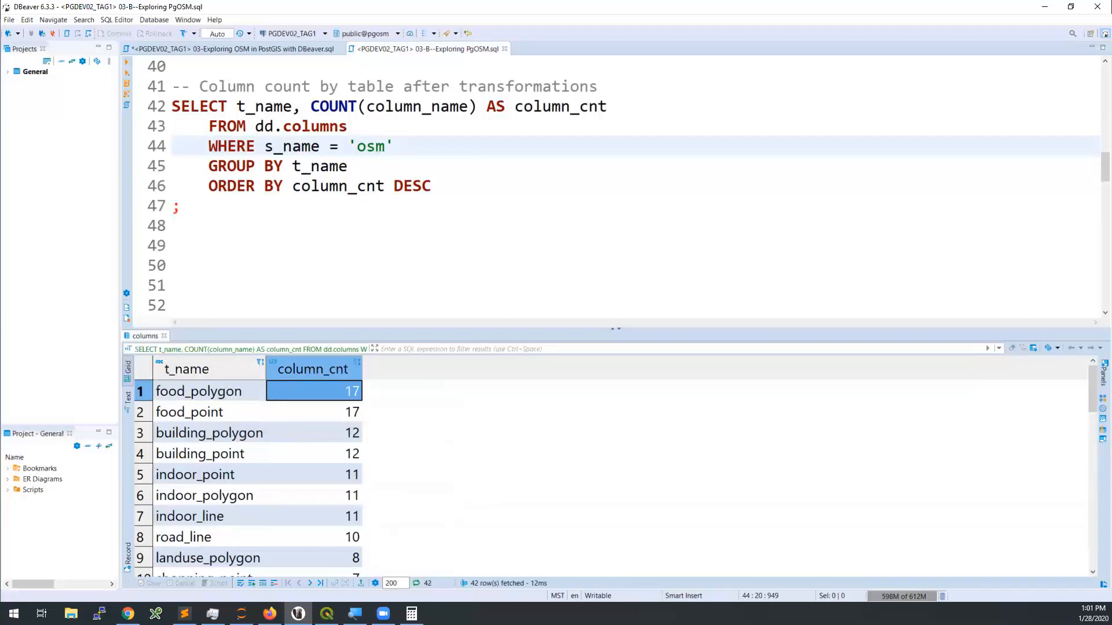
{"action": "scroll", "coordinate": [397, 504], "scroll_direction": "down", "scroll_amount": 4}
{"action": "scroll", "coordinate": [397, 493], "scroll_direction": "down", "scroll_amount": 6}
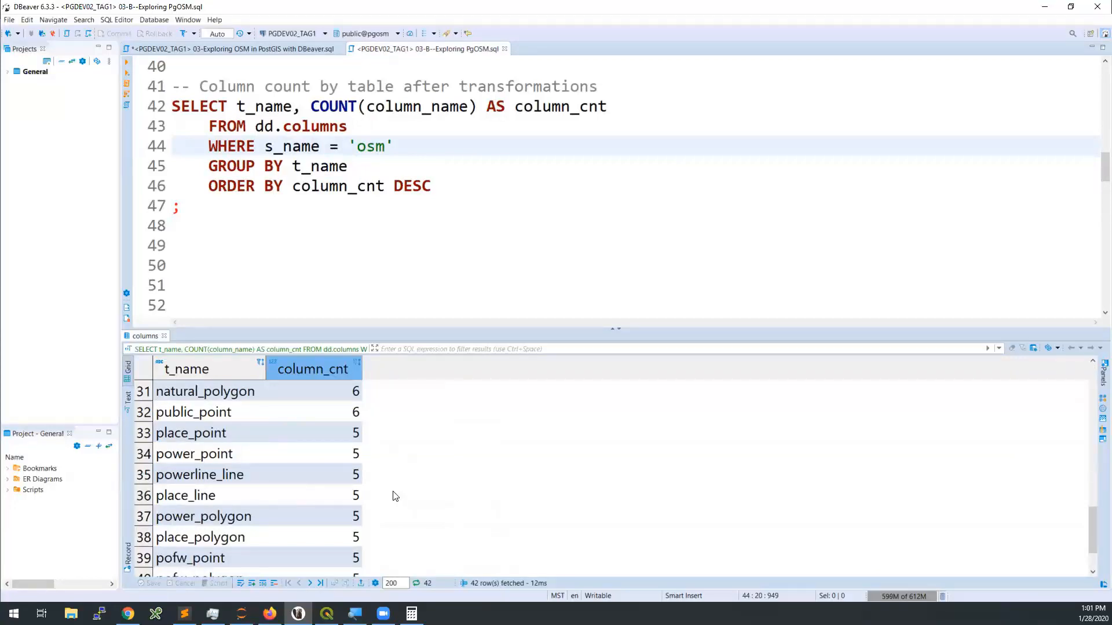
Execute the simplified column names query on osm.building_polygon and review the housenumber and height columns in its SELECT list.
{"action": "left_click", "coordinate": [283, 284]}
{"action": "scroll", "coordinate": [276, 257], "scroll_direction": "down", "scroll_amount": 2}
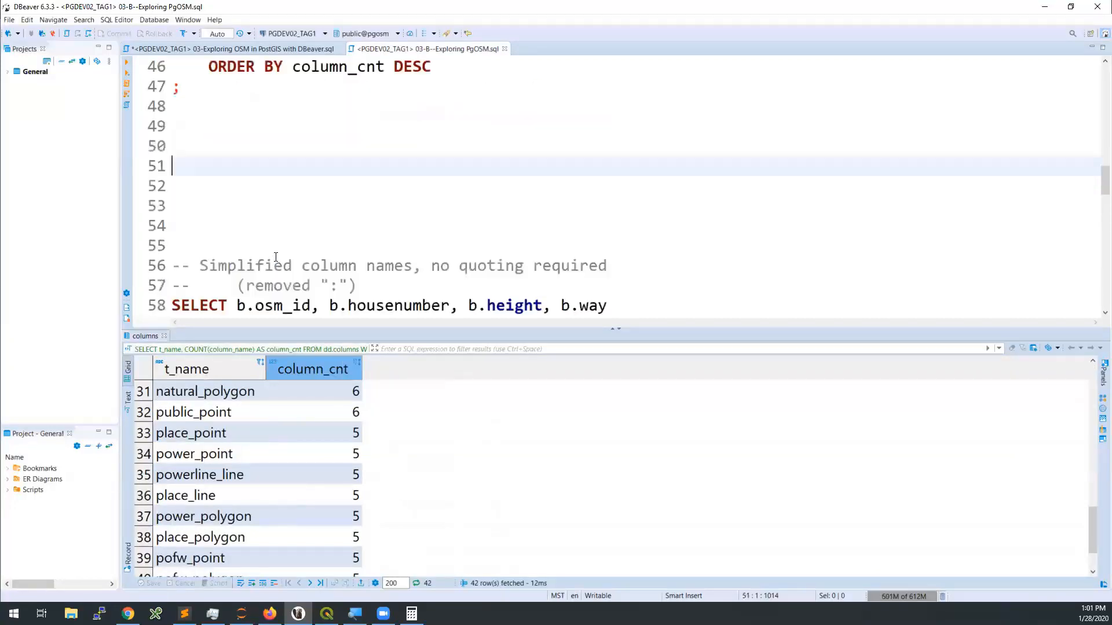
{"action": "scroll", "coordinate": [276, 257], "scroll_direction": "down", "scroll_amount": 2}
{"action": "left_click", "coordinate": [285, 199]}
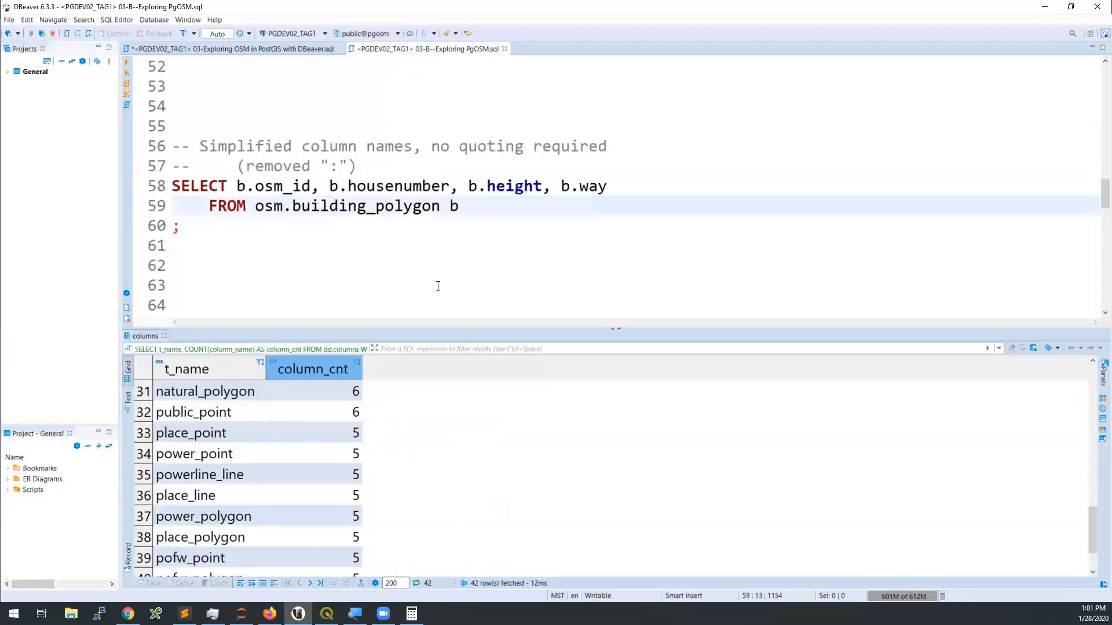
{"action": "key", "text": "Return"}
{"action": "key", "text": "ctrl+z"}
{"action": "key", "text": "ctrl+Return"}
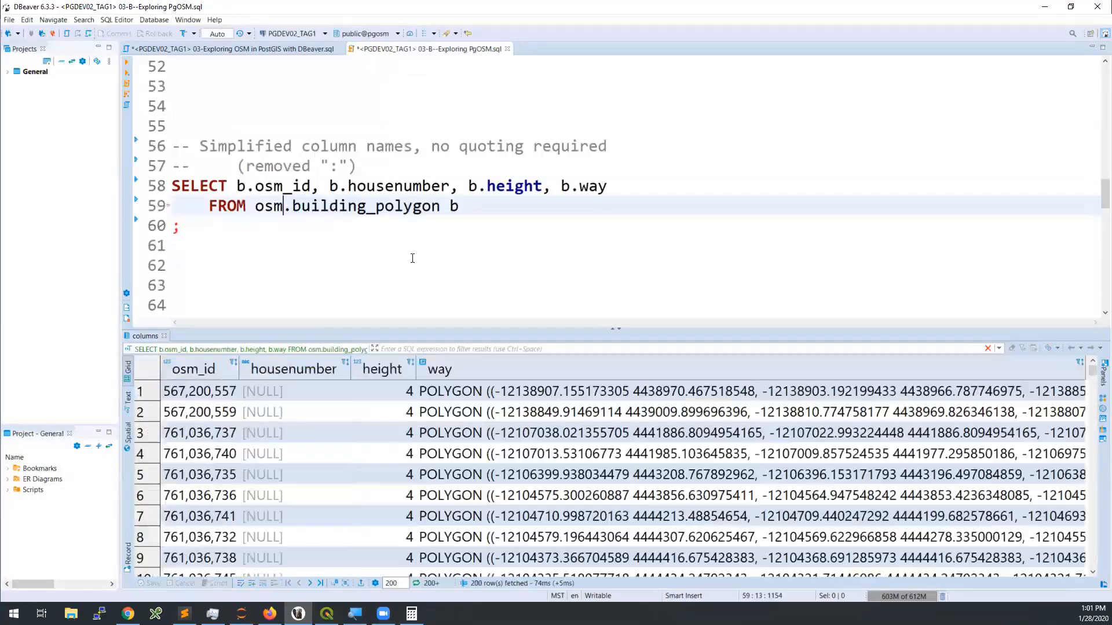
{"action": "left_click", "coordinate": [376, 185]}
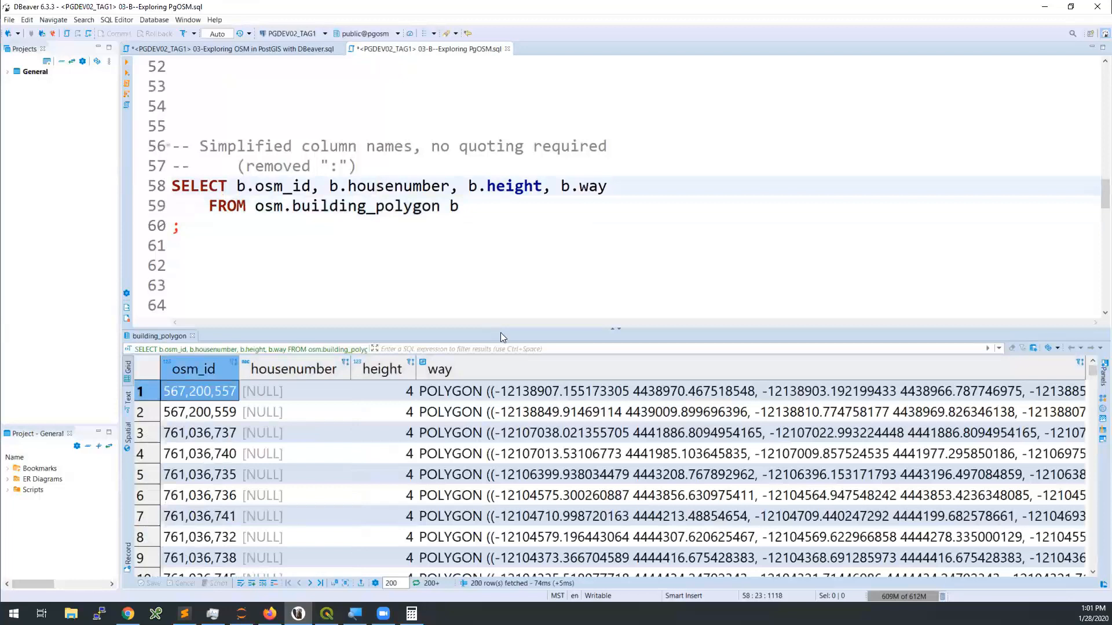
{"action": "double_click", "coordinate": [511, 187]}
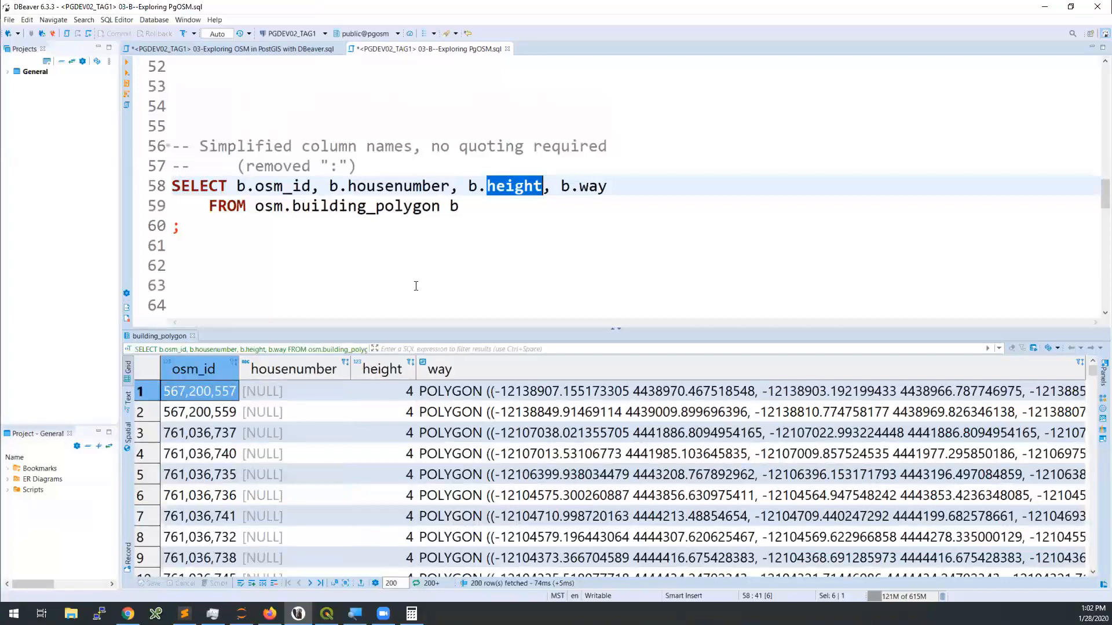
Enlarge the editor area and execute the EXPLAIN (ANALYZE) query for Jefferson County benches near trees on the public.planet_osm tables.
{"action": "left_click", "coordinate": [374, 257]}
{"action": "scroll", "coordinate": [359, 246], "scroll_direction": "down", "scroll_amount": 5}
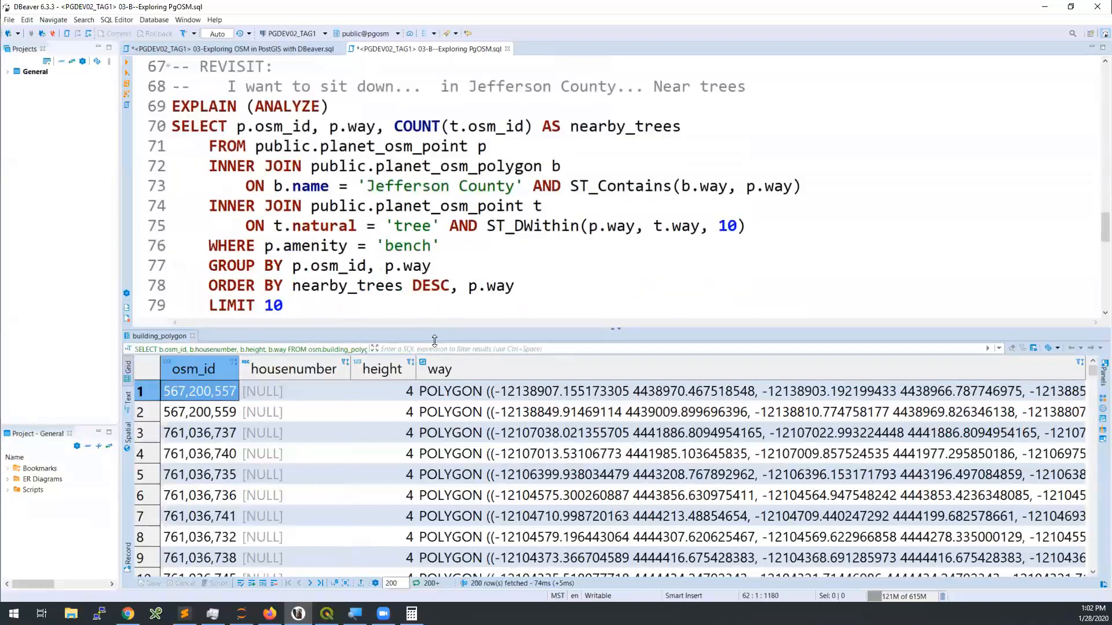
{"action": "left_click_drag", "start_coordinate": [438, 328], "coordinate": [435, 354]}
{"action": "left_click", "coordinate": [362, 207]}
{"action": "left_click", "coordinate": [350, 167]}
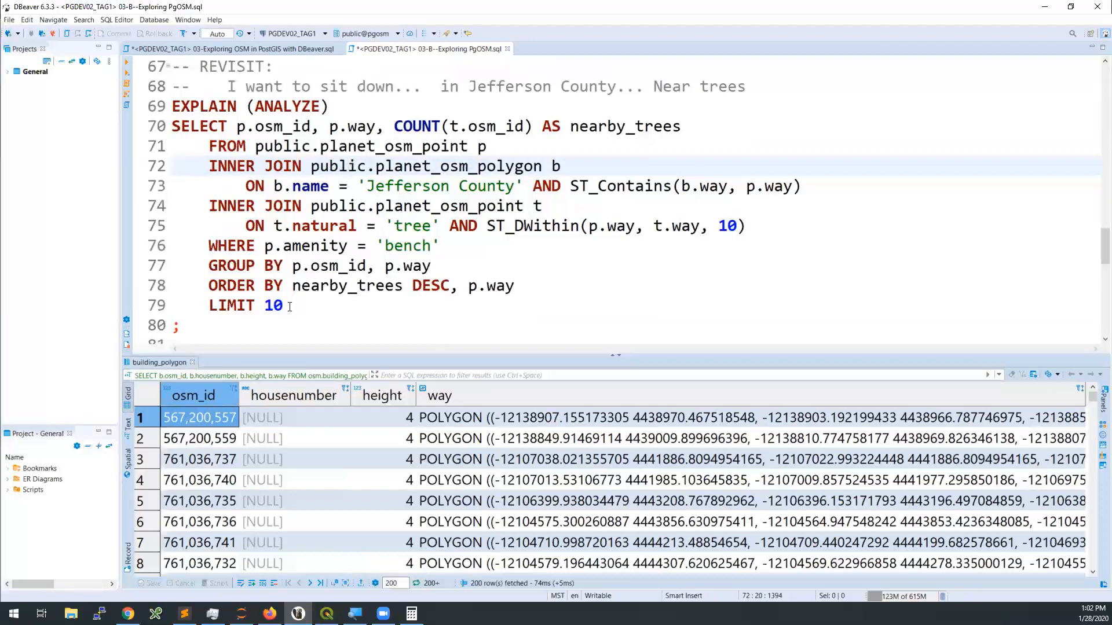
{"action": "left_click_drag", "start_coordinate": [329, 107], "coordinate": [172, 107]}
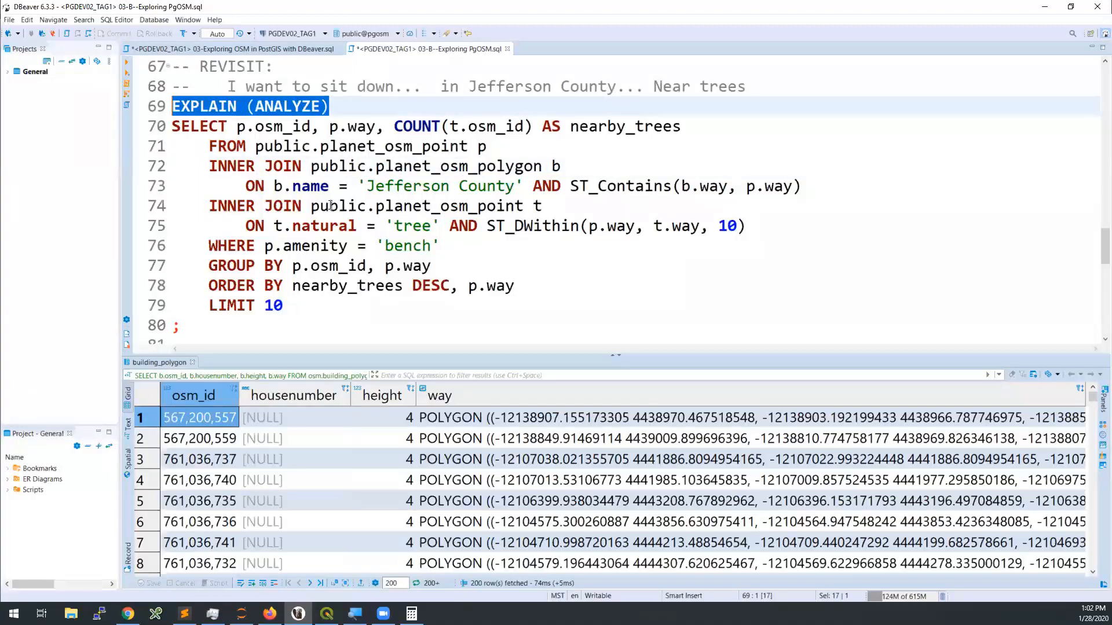
{"action": "left_click", "coordinate": [315, 174]}
{"action": "key", "text": "ctrl+Return"}
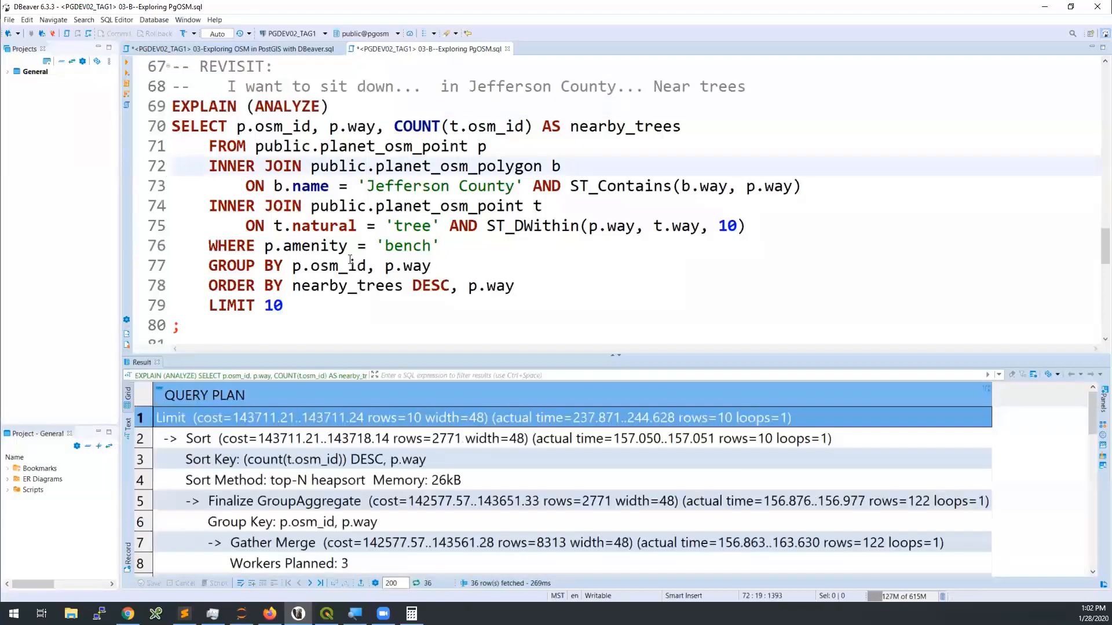
Review the query plan of the public.planet_osm query, including its planned workers, worker sort methods and execution time.
{"action": "scroll", "coordinate": [382, 501], "scroll_direction": "down", "scroll_amount": 5}
{"action": "scroll", "coordinate": [383, 499], "scroll_direction": "up", "scroll_amount": 2}
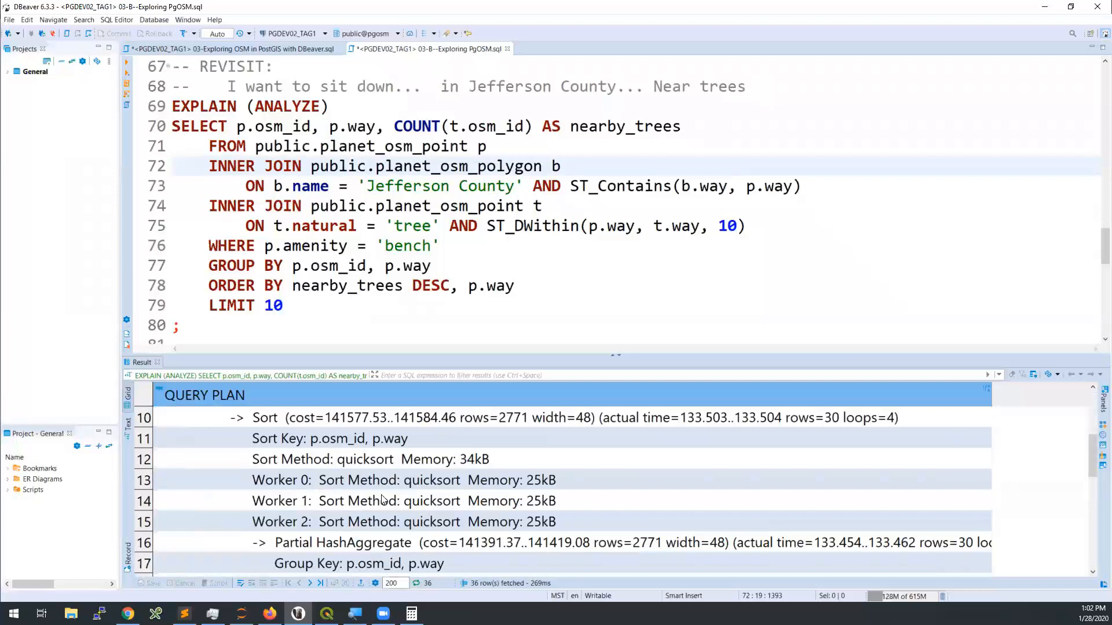
{"action": "scroll", "coordinate": [381, 495], "scroll_direction": "up", "scroll_amount": 1}
{"action": "left_click", "coordinate": [319, 445]}
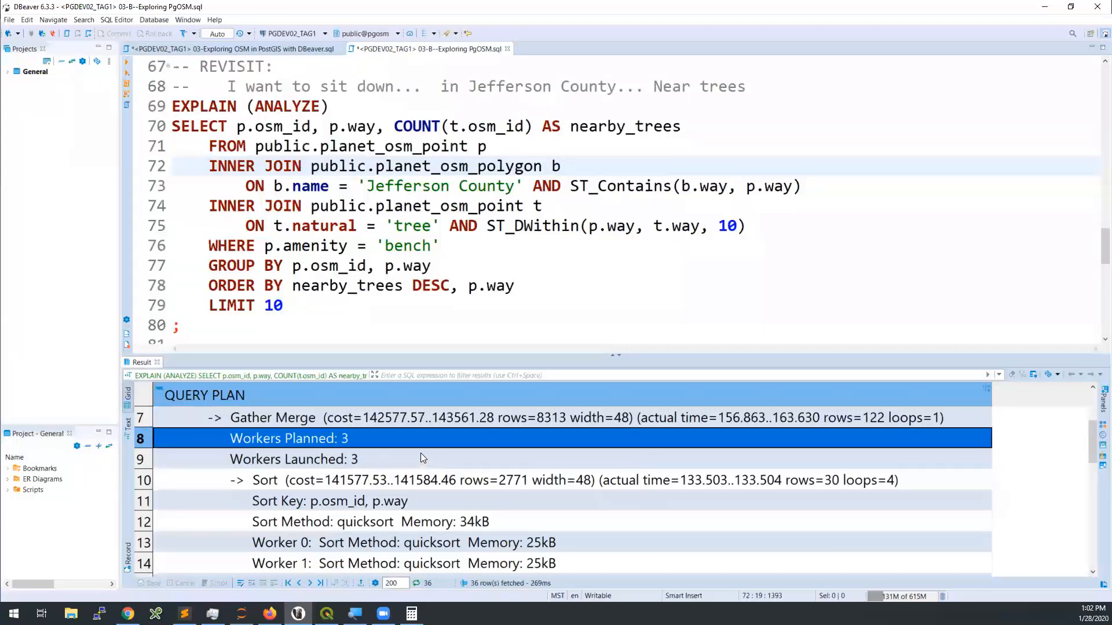
{"action": "scroll", "coordinate": [446, 488], "scroll_direction": "down", "scroll_amount": 4}
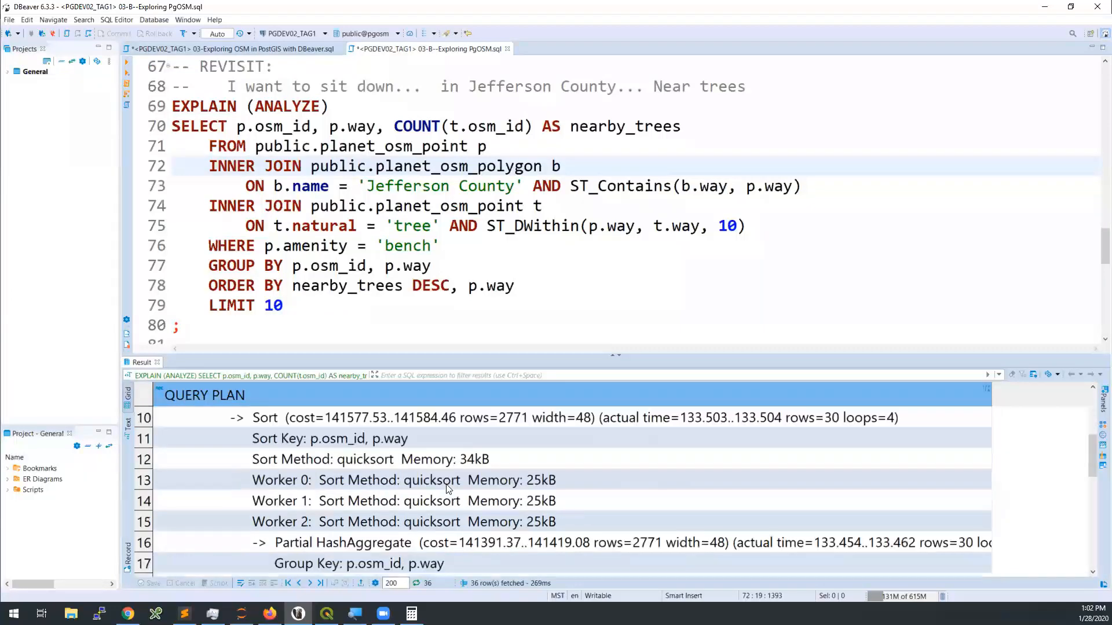
{"action": "scroll", "coordinate": [446, 488], "scroll_direction": "down", "scroll_amount": 3}
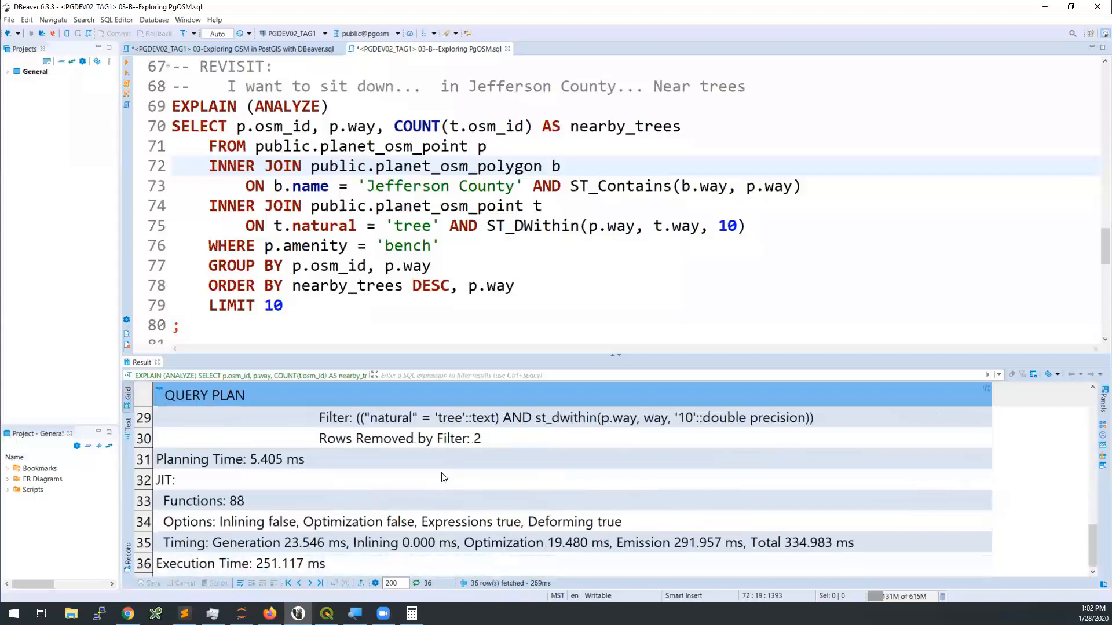
{"action": "left_click", "coordinate": [355, 563]}
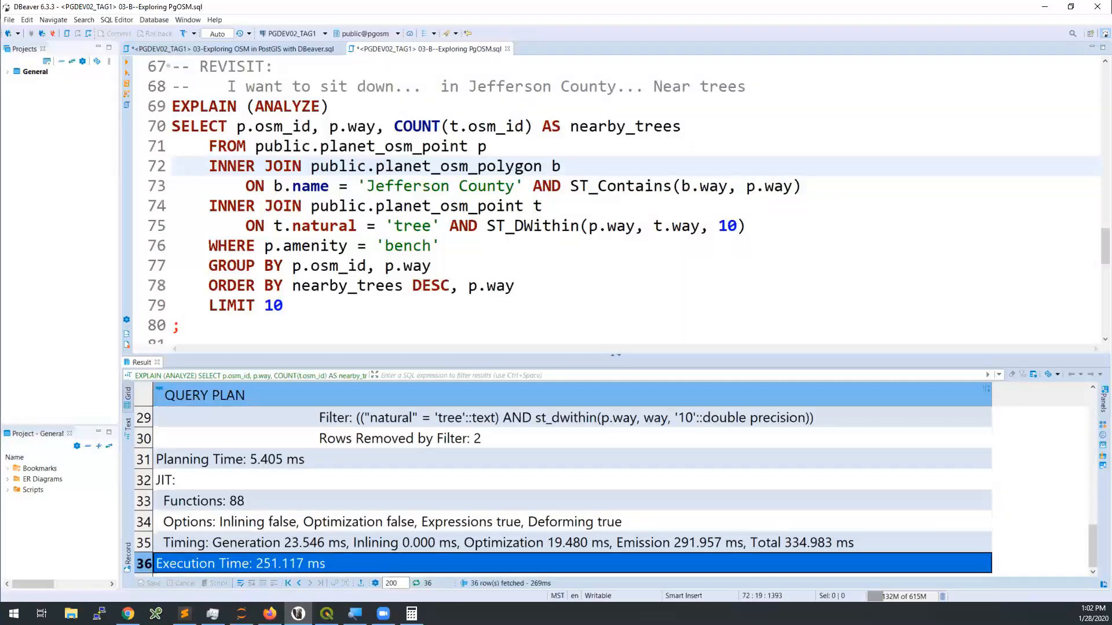
Re-execute the EXPLAIN (ANALYZE) query on the public.planet_osm tables several times to check how consistent its execution time is.
{"action": "left_click", "coordinate": [358, 167]}
{"action": "key", "text": "ctrl+Return"}
{"action": "key", "text": "ctrl+Return"}
{"action": "key", "text": "ctrl+Return"}
{"action": "key", "text": "ctrl+Return"}
{"action": "key", "text": "ctrl+Return"}
{"action": "key", "text": "ctrl+Return"}
{"action": "key", "text": "ctrl+Return"}
{"action": "key", "text": "ctrl+Return"}
{"action": "key", "text": "ctrl+Return"}
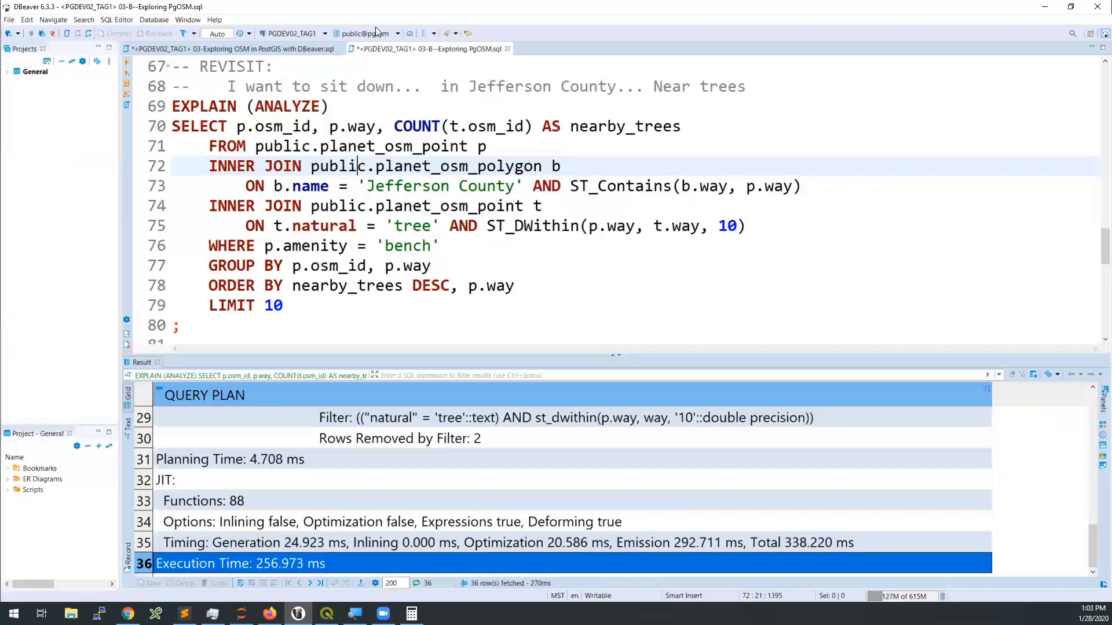
Review the PgOSM version of the bench query, checking osm.miscpoi_point, osm.boundary_polygon, the Jefferson County condition and the osm.natural_point tree join.
{"action": "scroll", "coordinate": [407, 160], "scroll_direction": "down", "scroll_amount": 4}
{"action": "scroll", "coordinate": [408, 160], "scroll_direction": "down", "scroll_amount": 2}
{"action": "left_click", "coordinate": [365, 206]}
{"action": "left_click", "coordinate": [406, 305]}
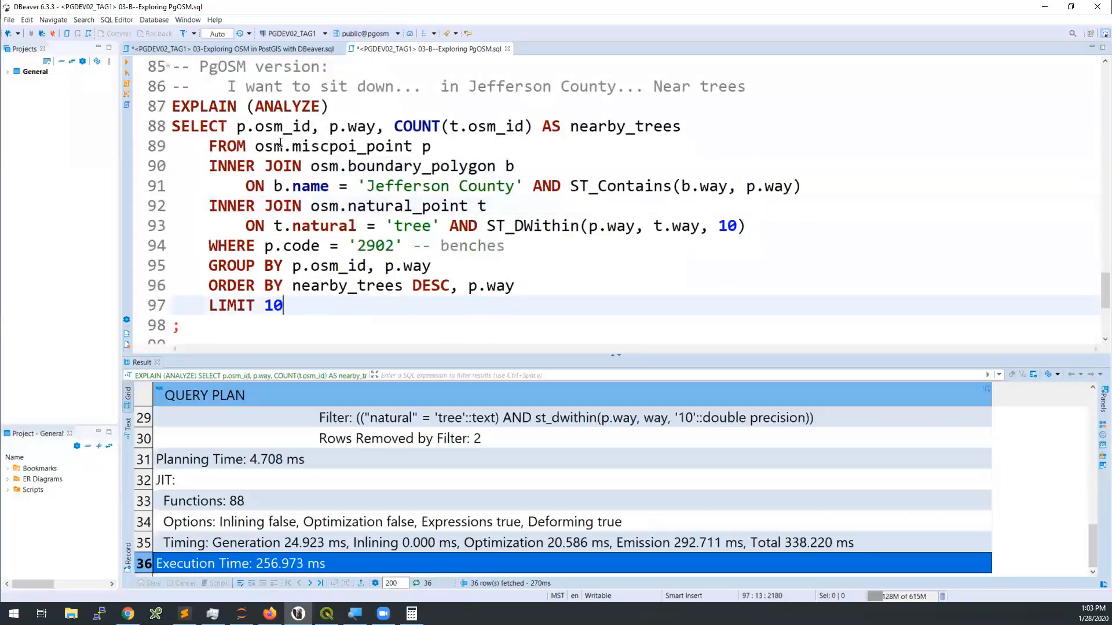
{"action": "left_click_drag", "start_coordinate": [255, 147], "coordinate": [409, 150]}
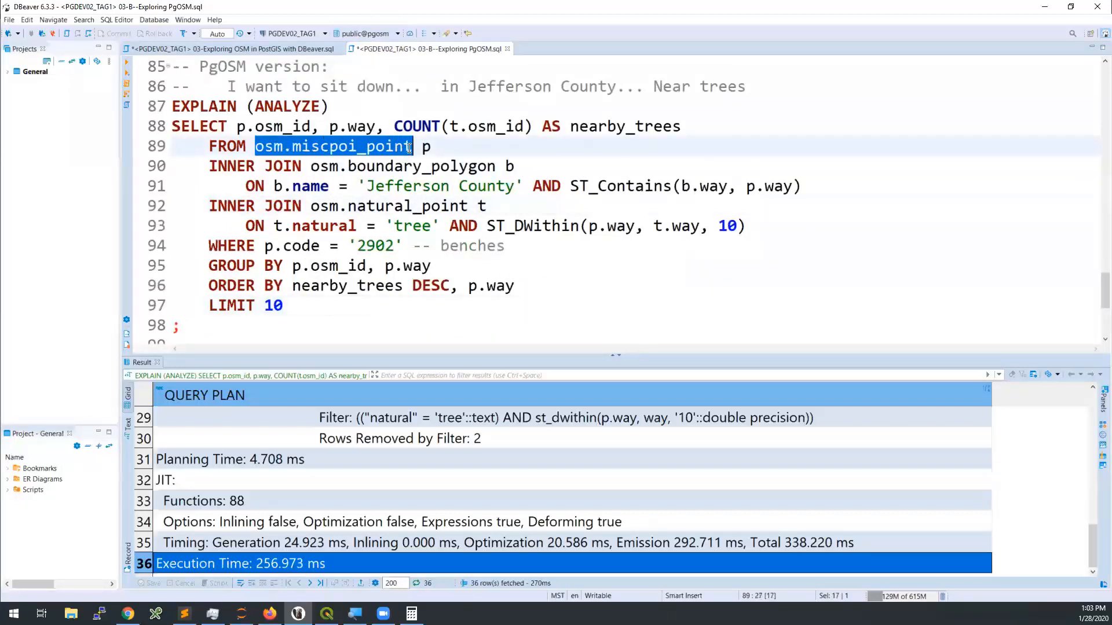
{"action": "double_click", "coordinate": [274, 147]}
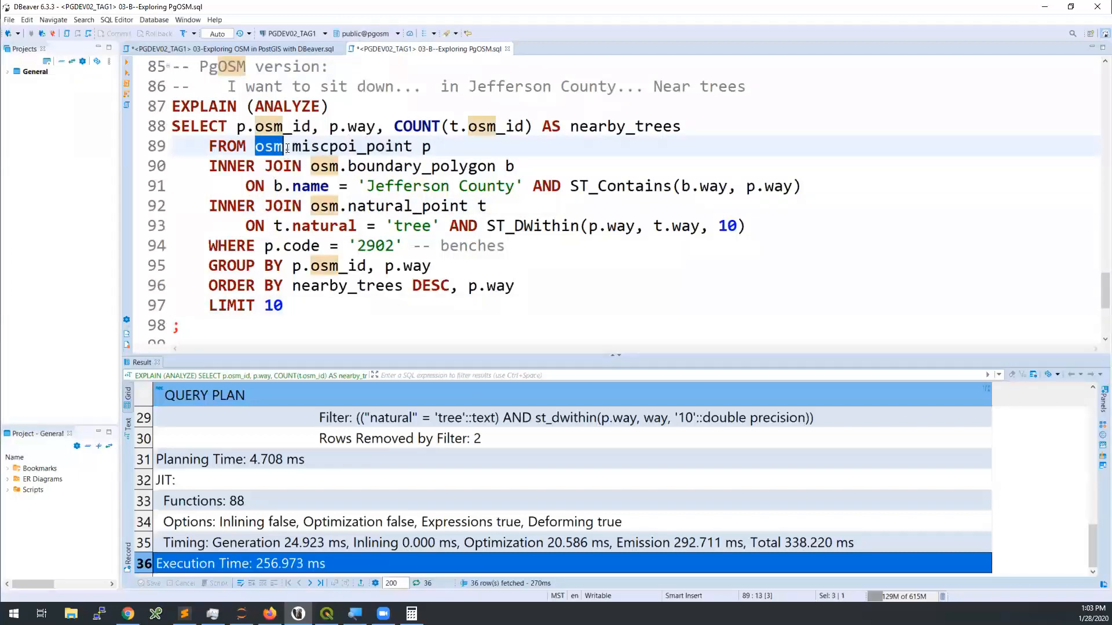
{"action": "double_click", "coordinate": [385, 147]}
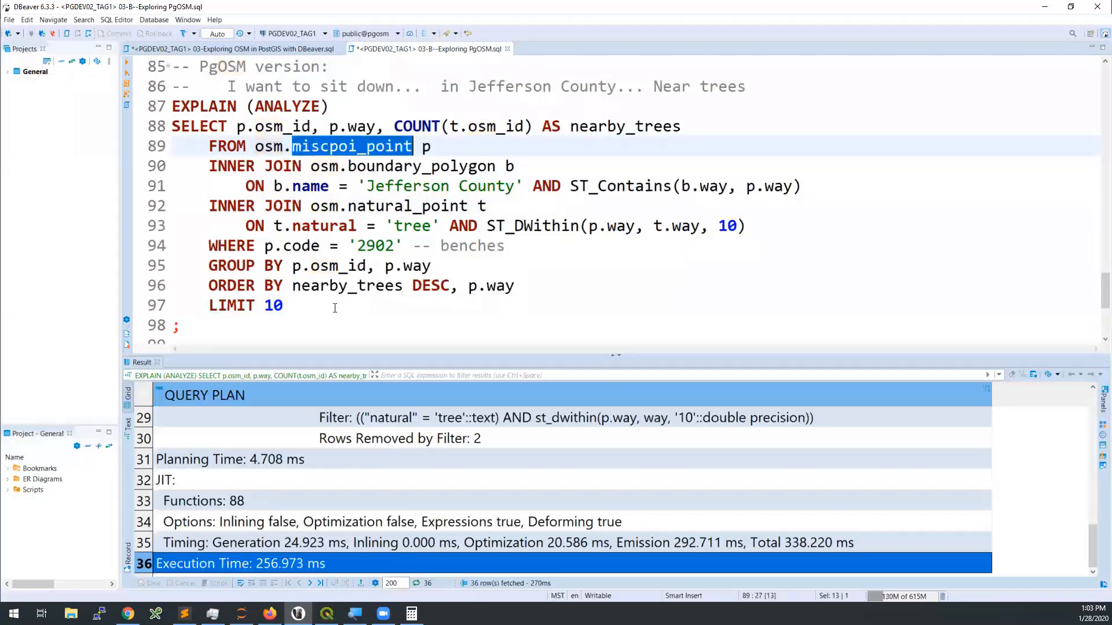
{"action": "double_click", "coordinate": [373, 168]}
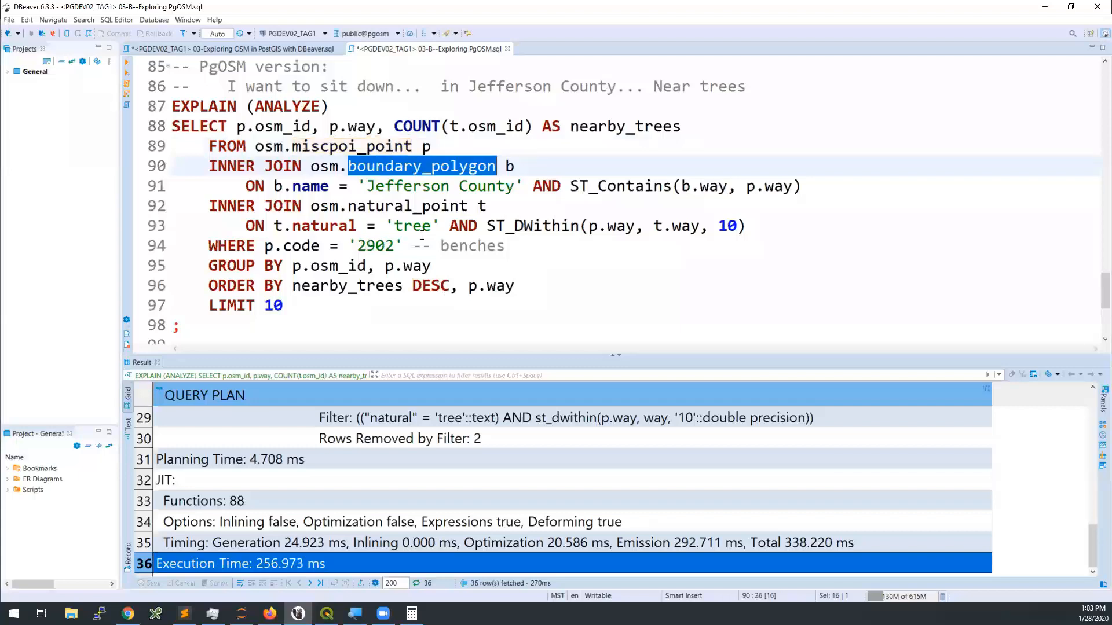
{"action": "left_click_drag", "start_coordinate": [319, 186], "coordinate": [510, 189]}
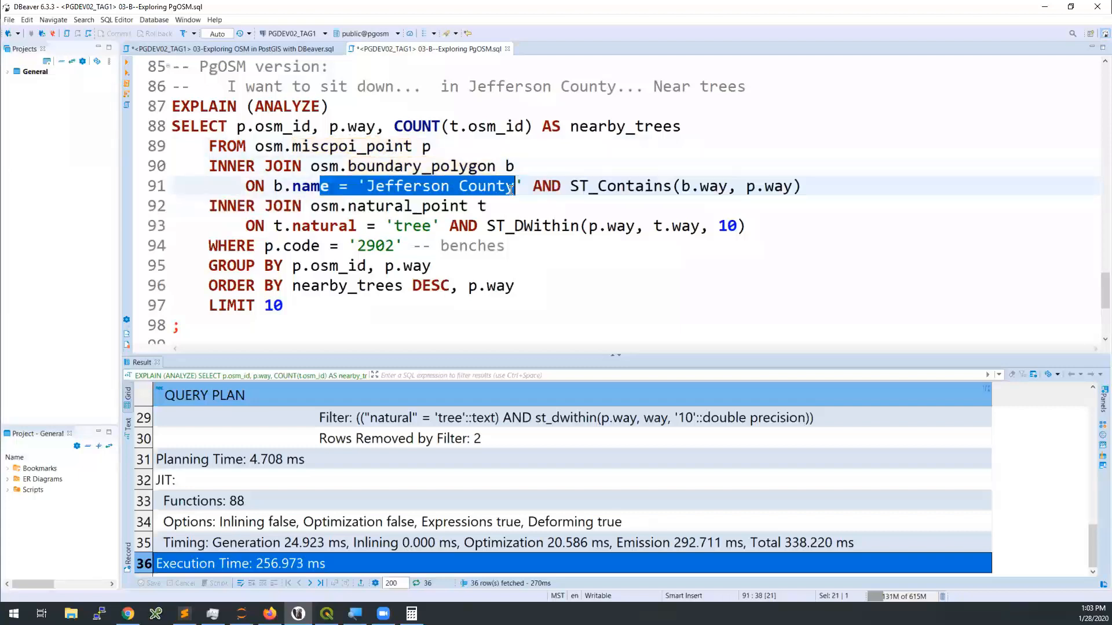
{"action": "left_click_drag", "start_coordinate": [357, 206], "coordinate": [422, 226]}
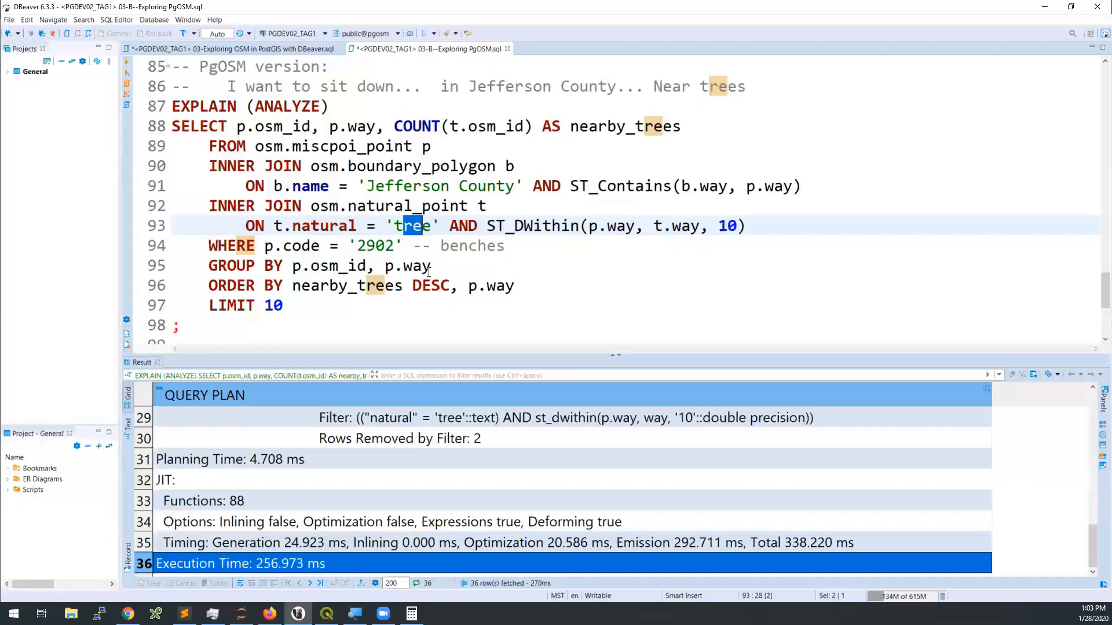
Execute the PgOSM version of the EXPLAIN (ANALYZE) bench query repeatedly to compare its execution time with the original's.
{"action": "left_click", "coordinate": [355, 213]}
{"action": "key", "text": "ctrl+Return"}
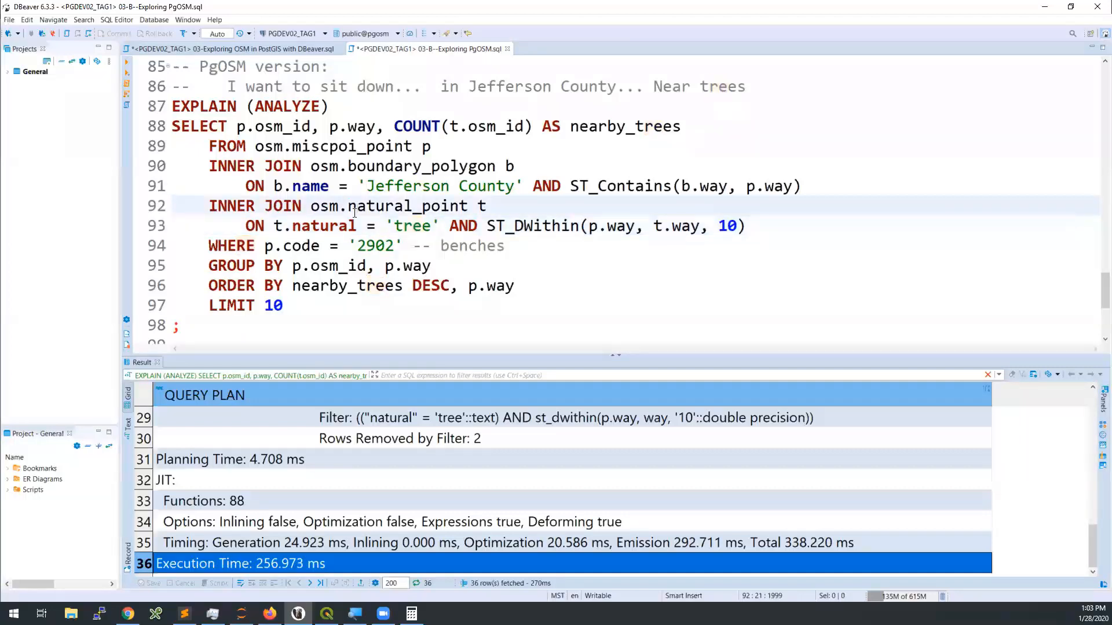
{"action": "left_click", "coordinate": [319, 562]}
{"action": "left_click", "coordinate": [478, 168]}
{"action": "key", "text": "ctrl+Return"}
{"action": "key", "text": "ctrl+Return"}
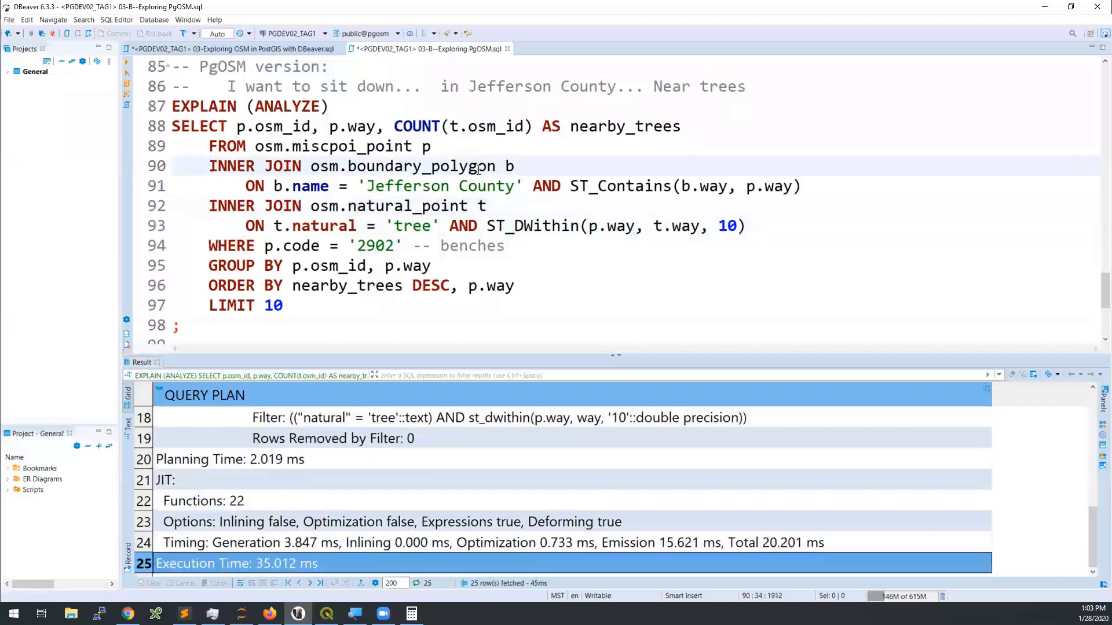
{"action": "key", "text": "ctrl+Return"}
{"action": "key", "text": "ctrl+Return"}
{"action": "key", "text": "ctrl+Return"}
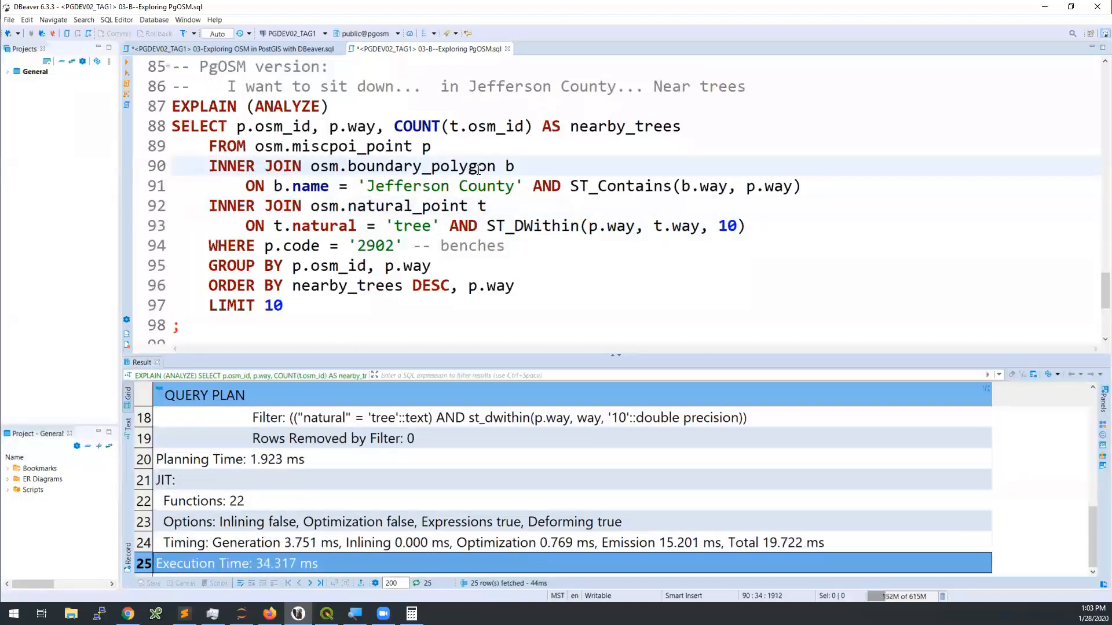
{"action": "key", "text": "ctrl+Return"}
{"action": "key", "text": "ctrl+Return"}
{"action": "key", "text": "ctrl+Return"}
{"action": "key", "text": "ctrl+Return"}
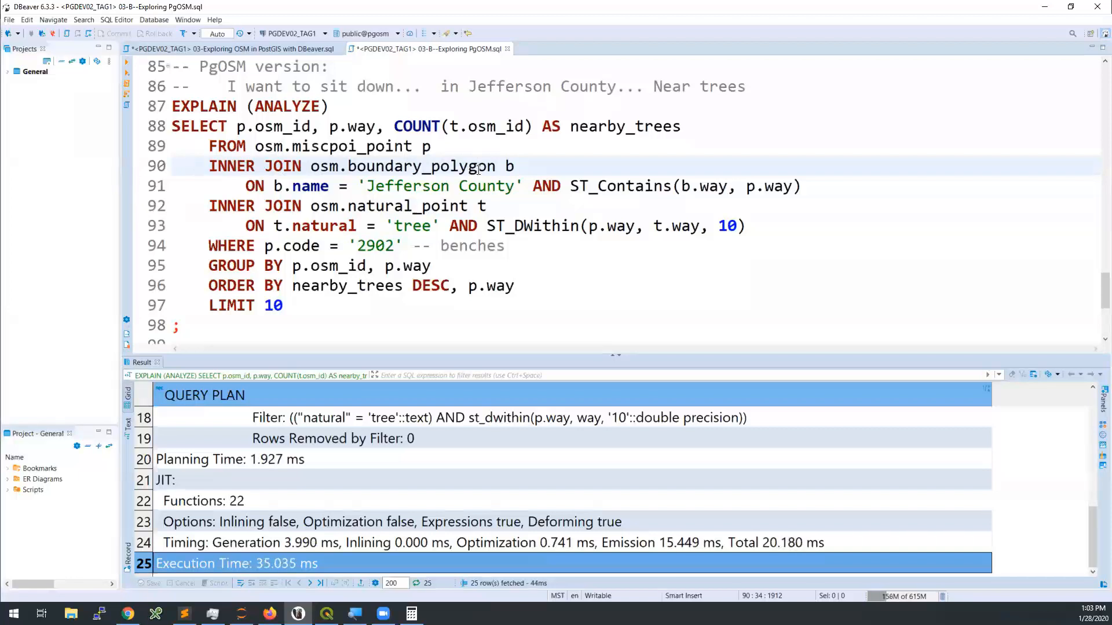
{"action": "key", "text": "ctrl+Return"}
{"action": "key", "text": "ctrl+Return"}
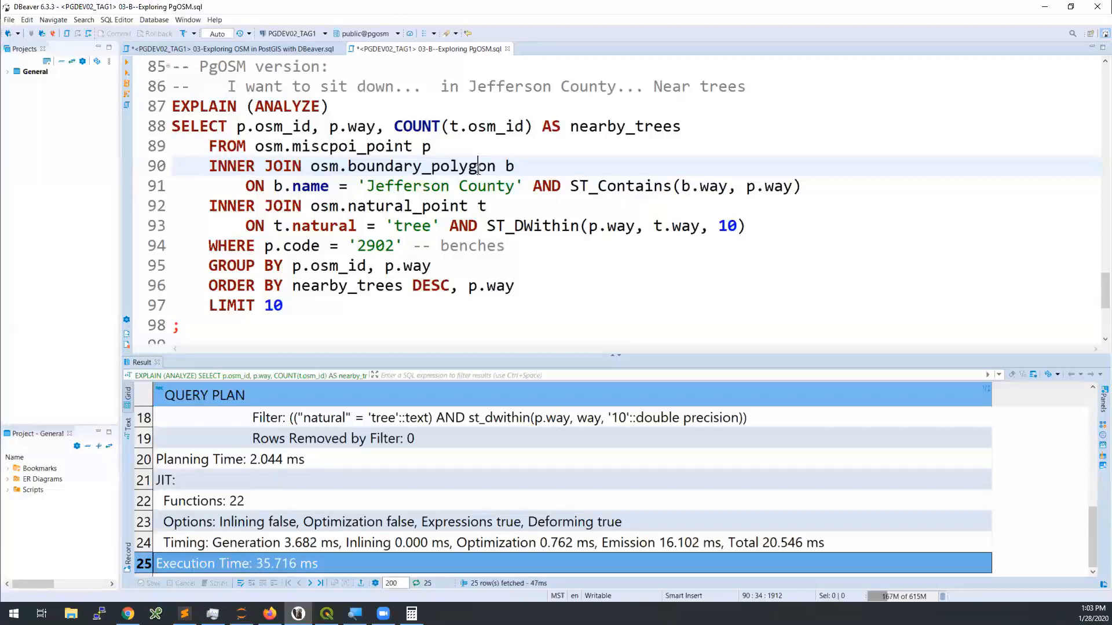
Re-examine the osm.miscpoi_point and osm.natural_point table references in the PgOSM query.
{"action": "left_click_drag", "start_coordinate": [301, 146], "coordinate": [395, 145]}
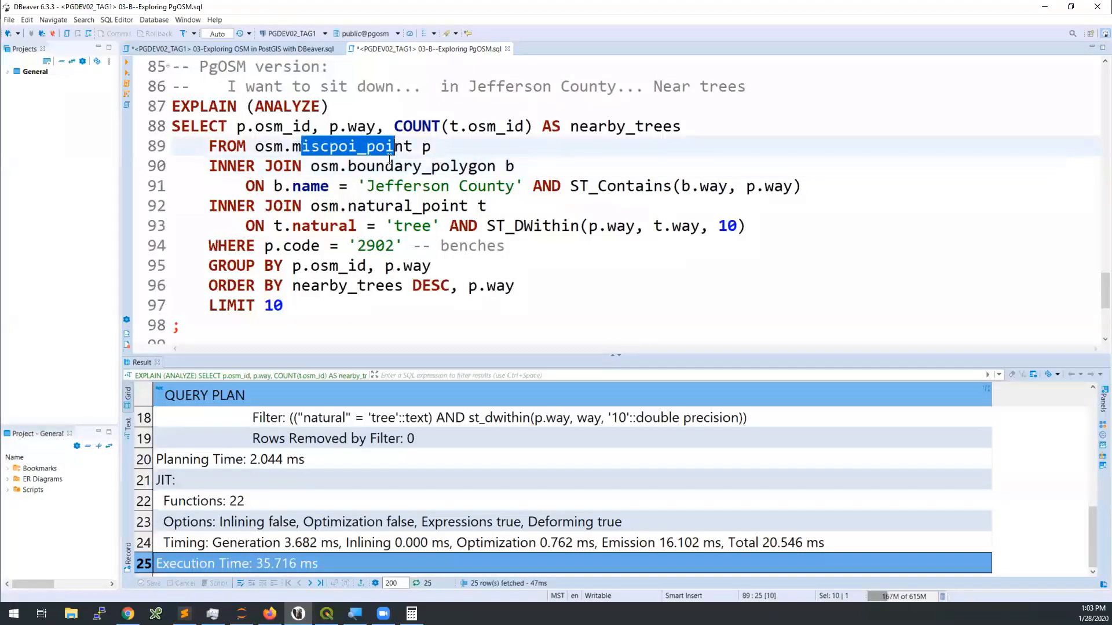
{"action": "left_click_drag", "start_coordinate": [329, 206], "coordinate": [375, 205]}
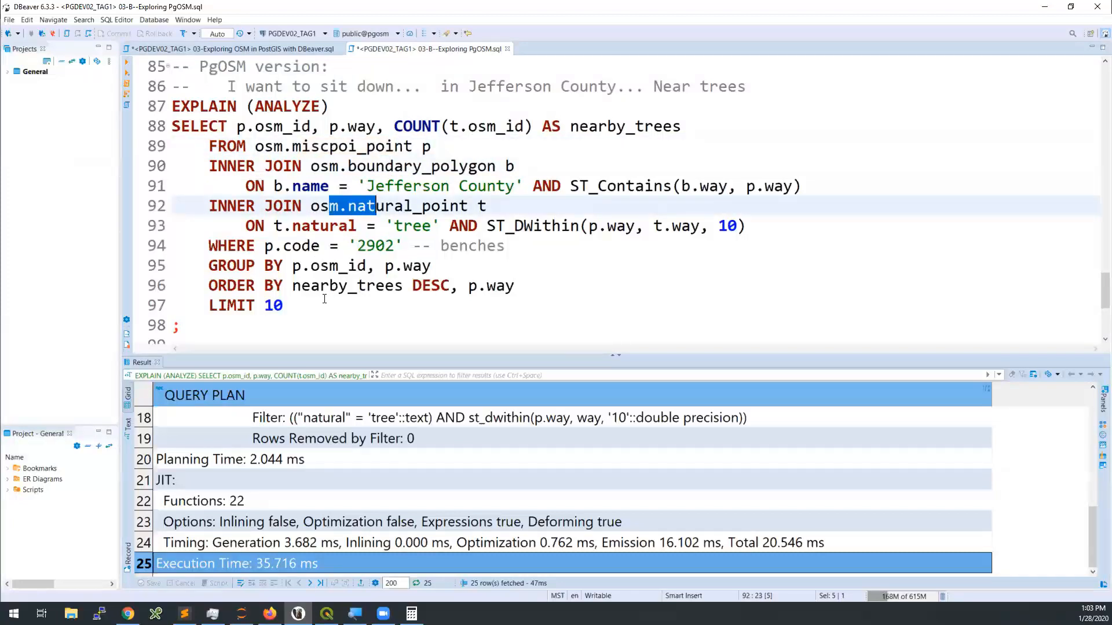
{"action": "scroll", "coordinate": [394, 306], "scroll_direction": "down", "scroll_amount": 2}
{"action": "scroll", "coordinate": [378, 294], "scroll_direction": "up", "scroll_amount": 2}
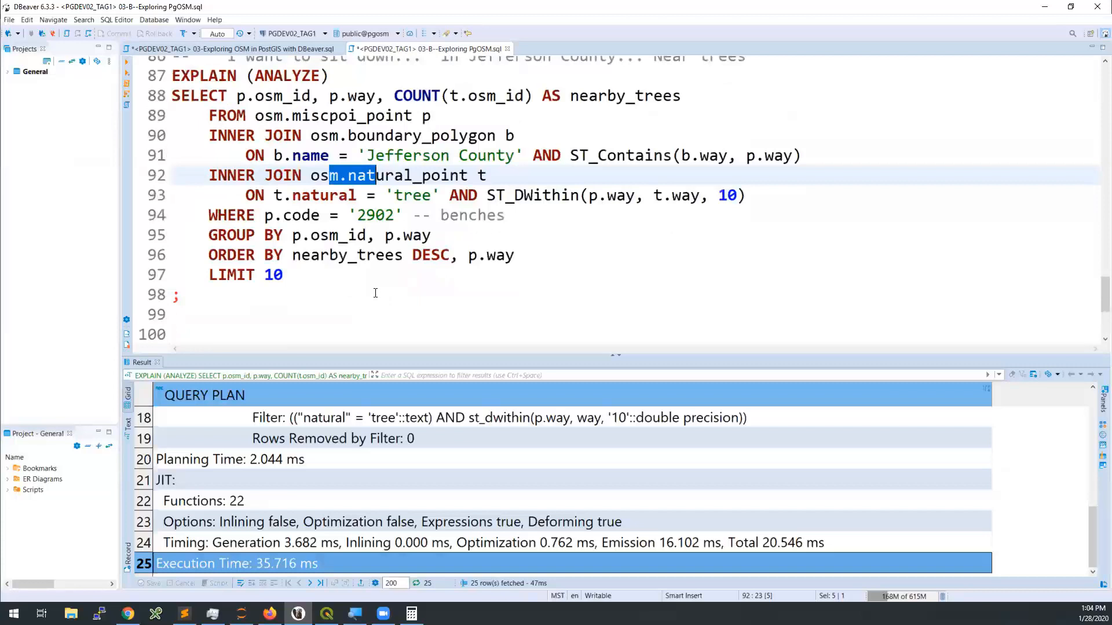
{"action": "left_click", "coordinate": [374, 237]}
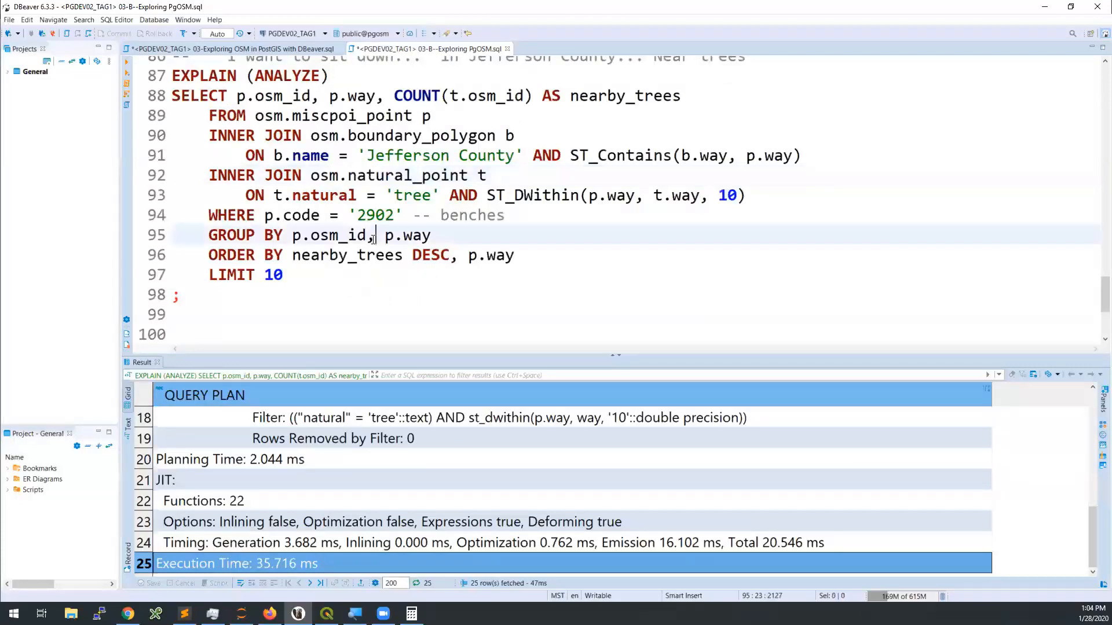
Switch to QGIS and remove the highway_point layer from the project.
{"action": "left_click", "coordinate": [326, 615]}
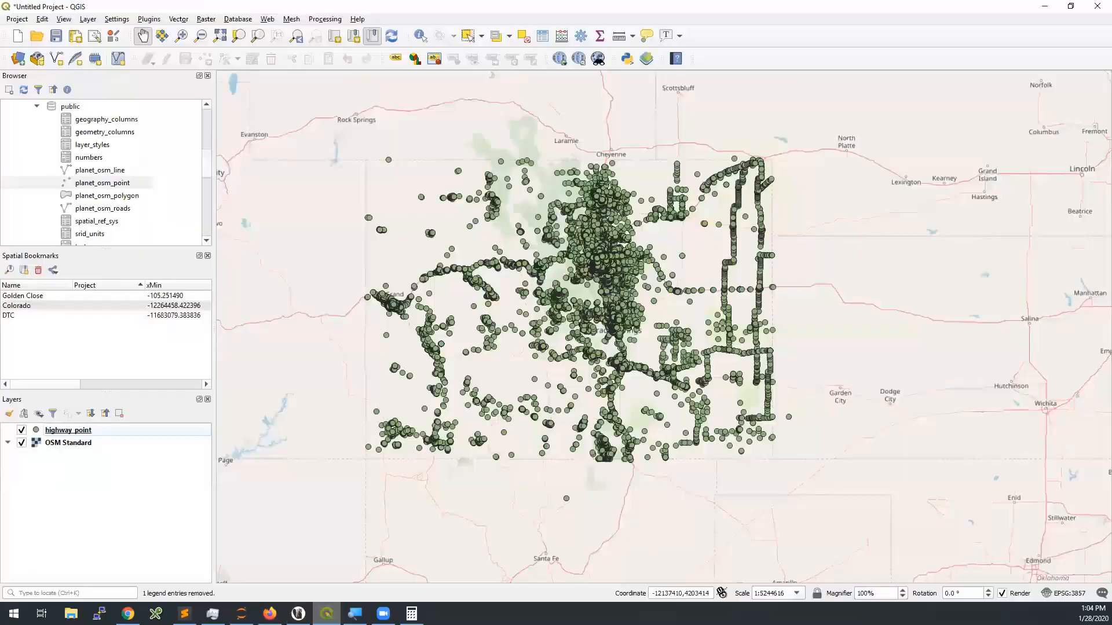
{"action": "left_click", "coordinate": [155, 432]}
{"action": "right_click", "coordinate": [154, 431]}
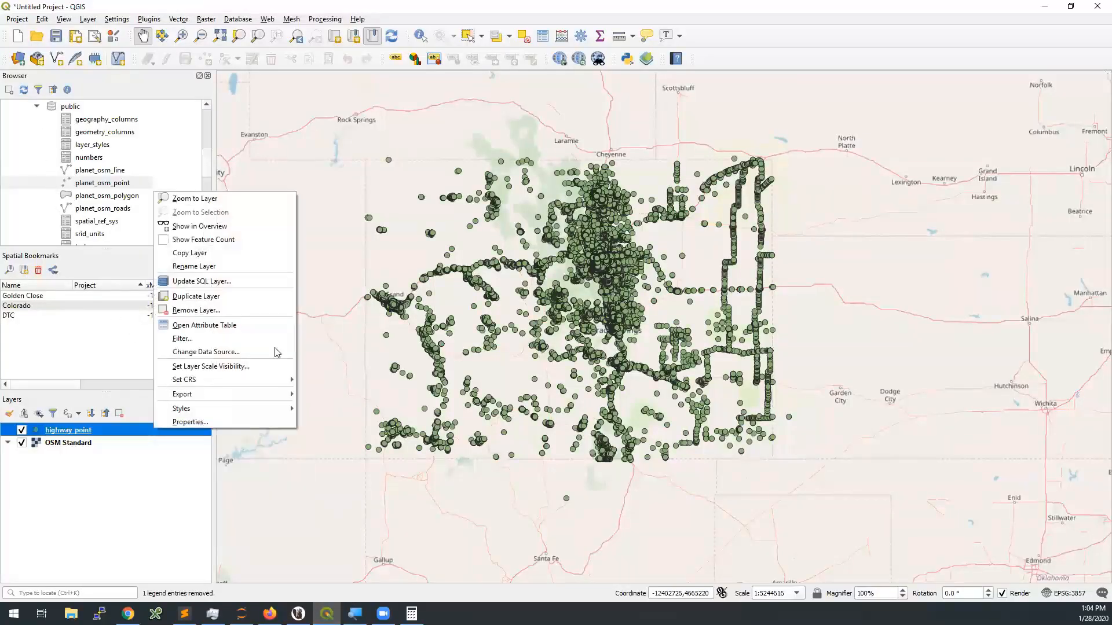
{"action": "left_click", "coordinate": [233, 309]}
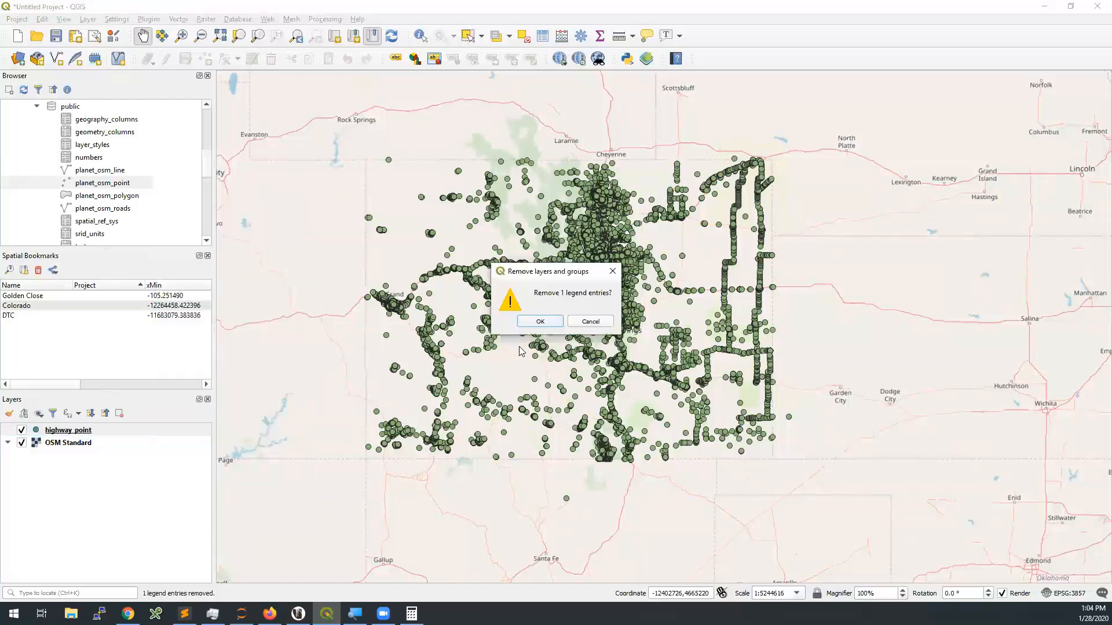
{"action": "left_click", "coordinate": [539, 324]}
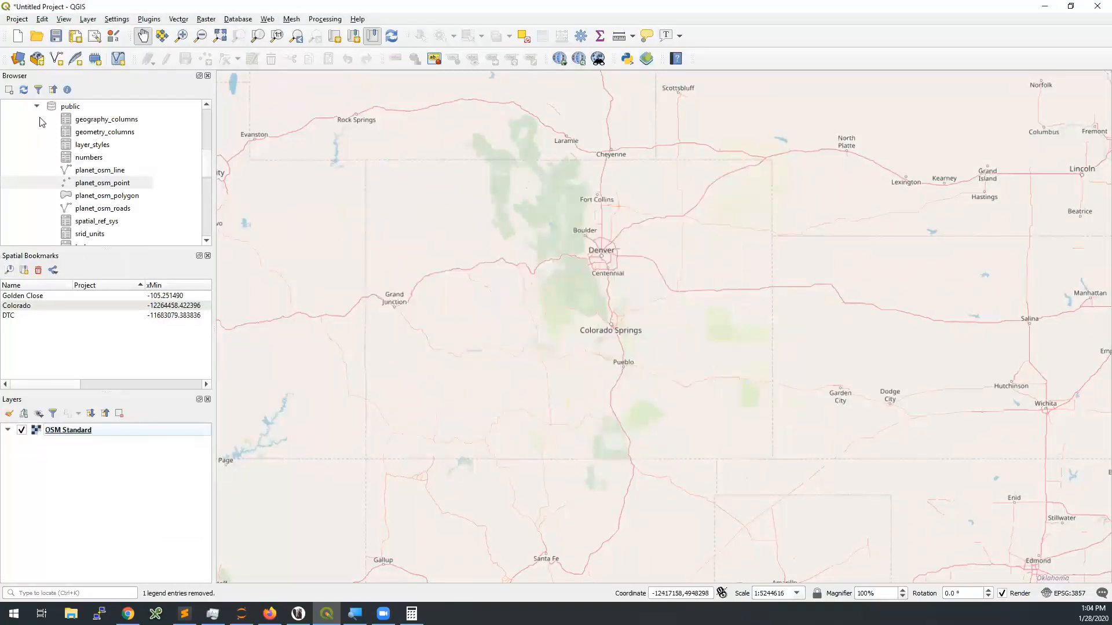
Collapse the public schema, expand the osm schema and browse its tables, such as accomodation_point and food_point.
{"action": "left_click", "coordinate": [66, 107]}
{"action": "left_click", "coordinate": [36, 106]}
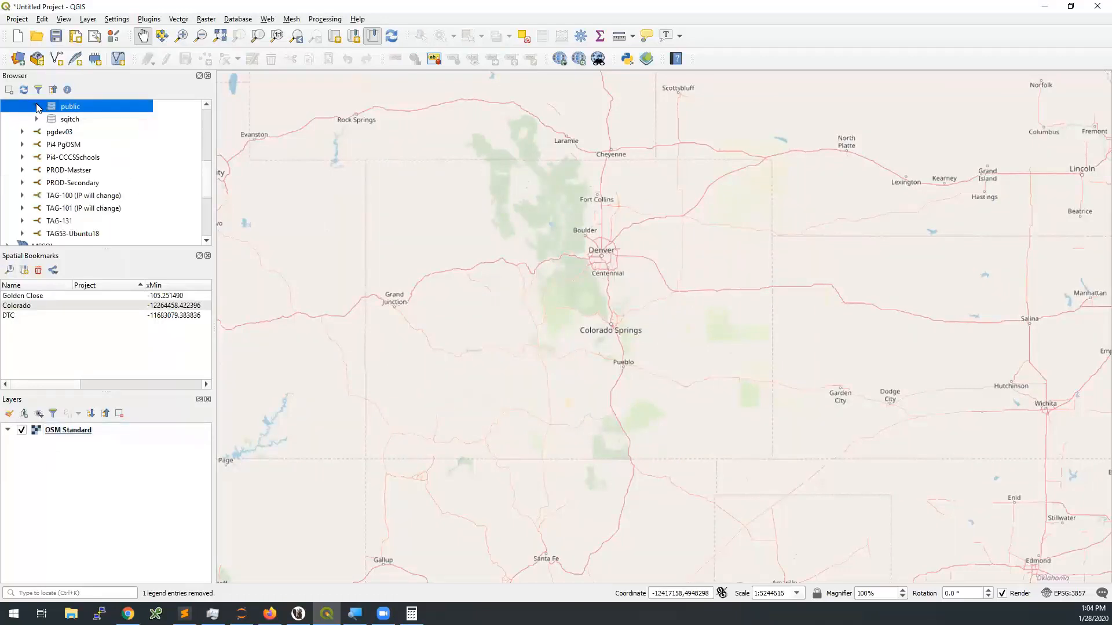
{"action": "scroll", "coordinate": [60, 130], "scroll_direction": "up", "scroll_amount": 1}
{"action": "left_click", "coordinate": [60, 109]}
{"action": "left_click", "coordinate": [37, 106]}
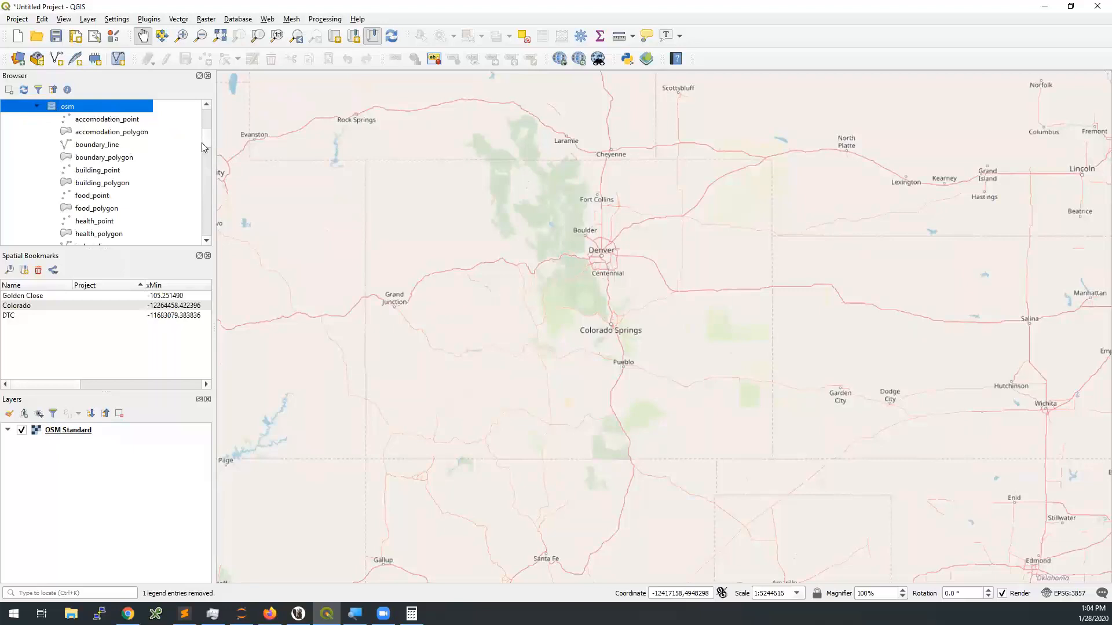
{"action": "left_click", "coordinate": [124, 120]}
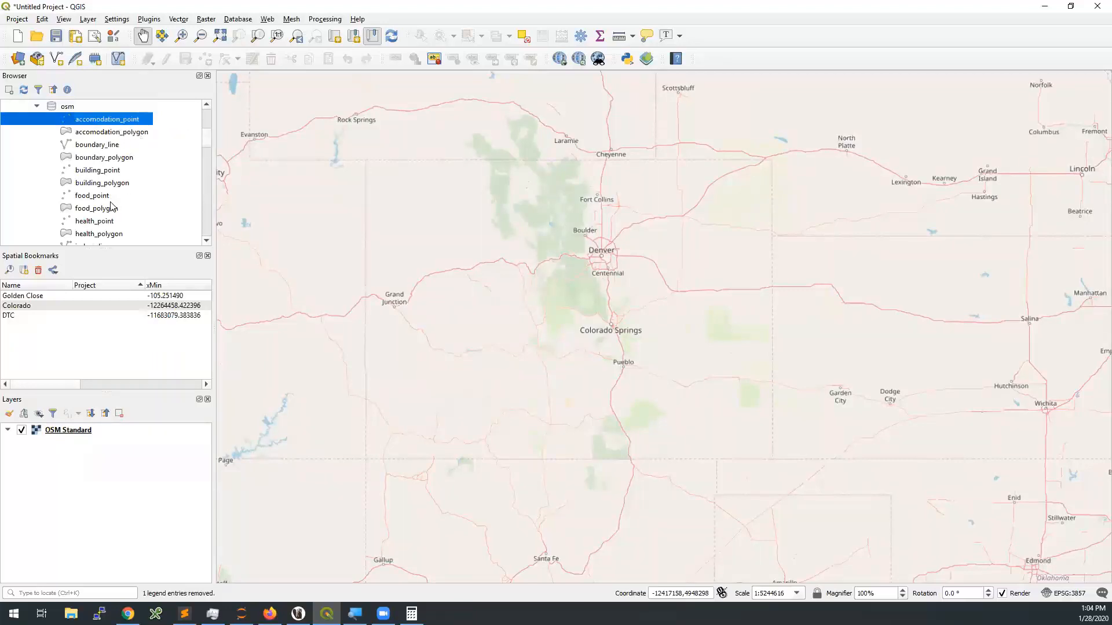
{"action": "scroll", "coordinate": [113, 200], "scroll_direction": "down", "scroll_amount": 1}
{"action": "left_click", "coordinate": [114, 159]}
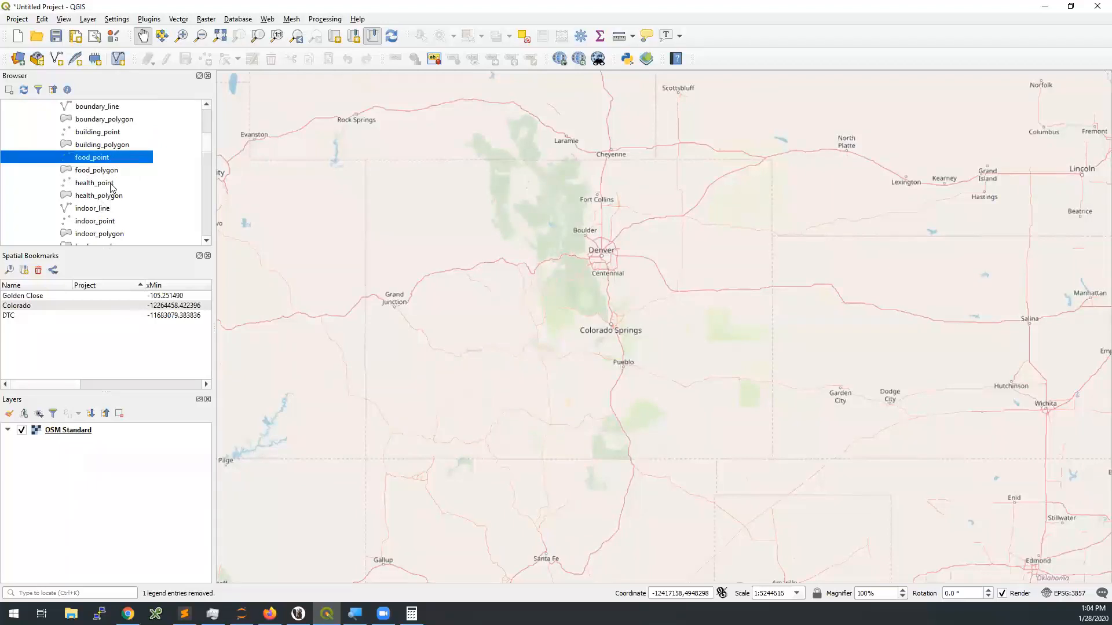
{"action": "scroll", "coordinate": [147, 208], "scroll_direction": "down", "scroll_amount": 1}
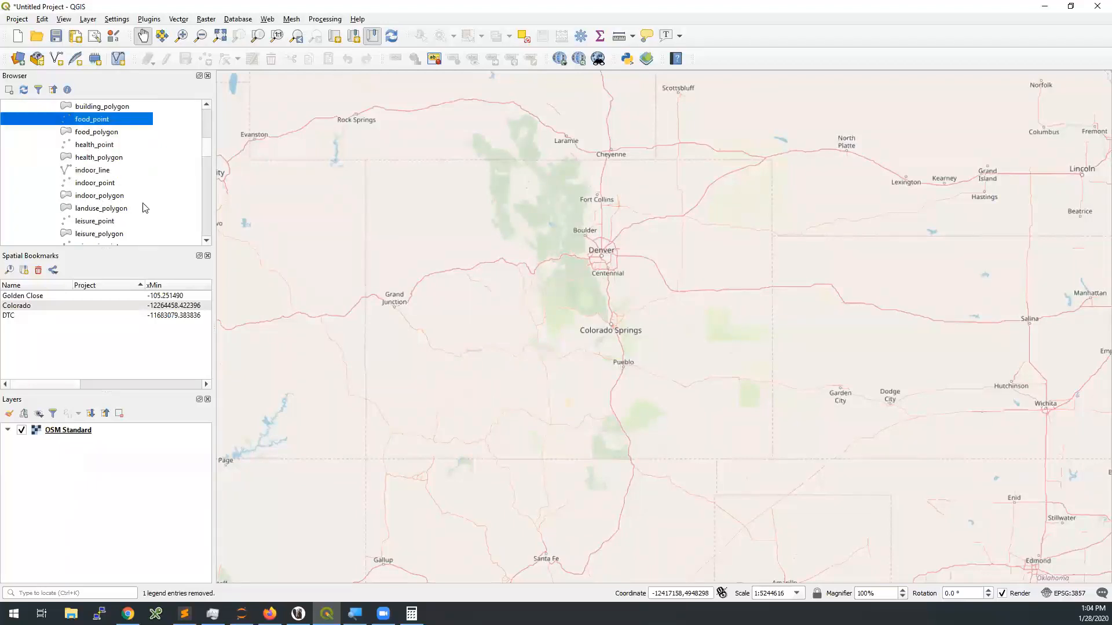
Zoom the map to the Golden Close bookmark and add the osm schema's road_line table as a layer.
{"action": "double_click", "coordinate": [64, 296]}
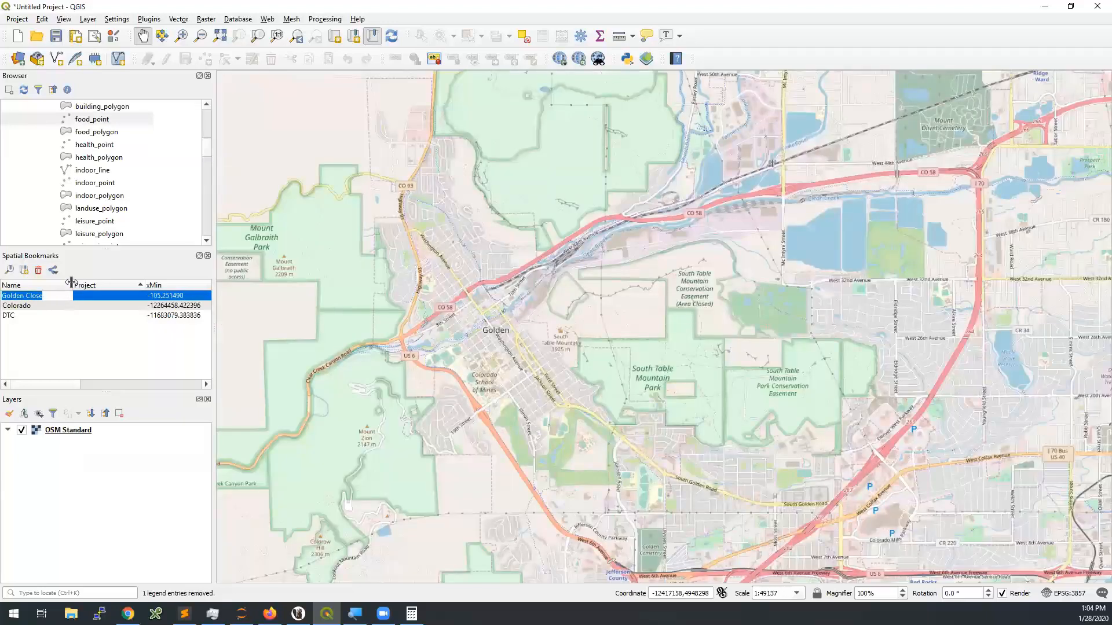
{"action": "left_click", "coordinate": [86, 534]}
{"action": "scroll", "coordinate": [115, 173], "scroll_direction": "down", "scroll_amount": 6}
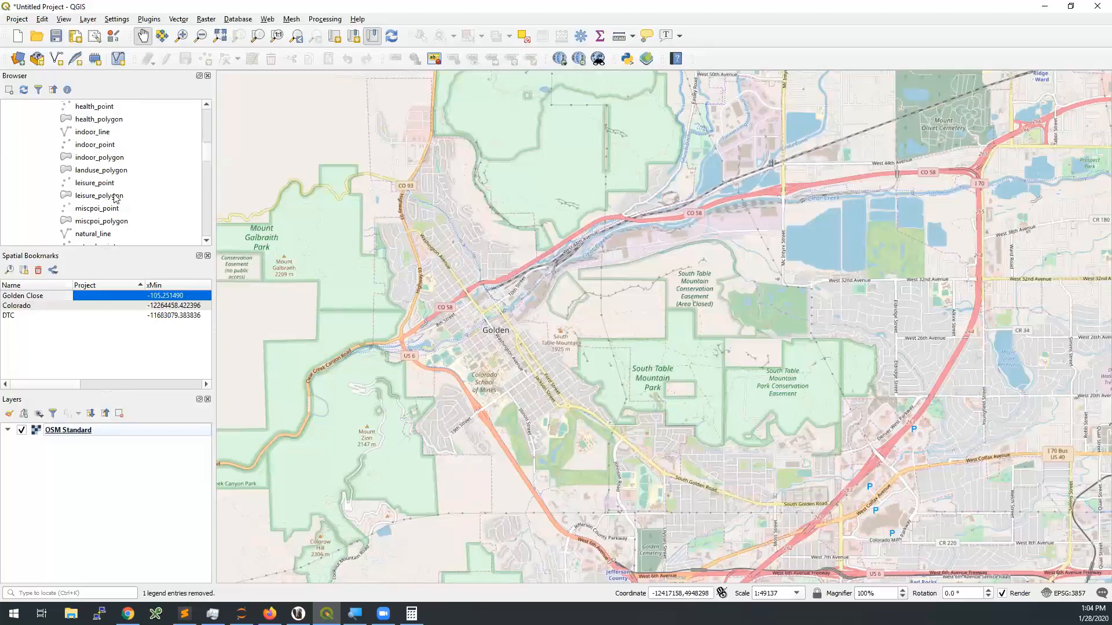
{"action": "scroll", "coordinate": [114, 193], "scroll_direction": "down", "scroll_amount": 1}
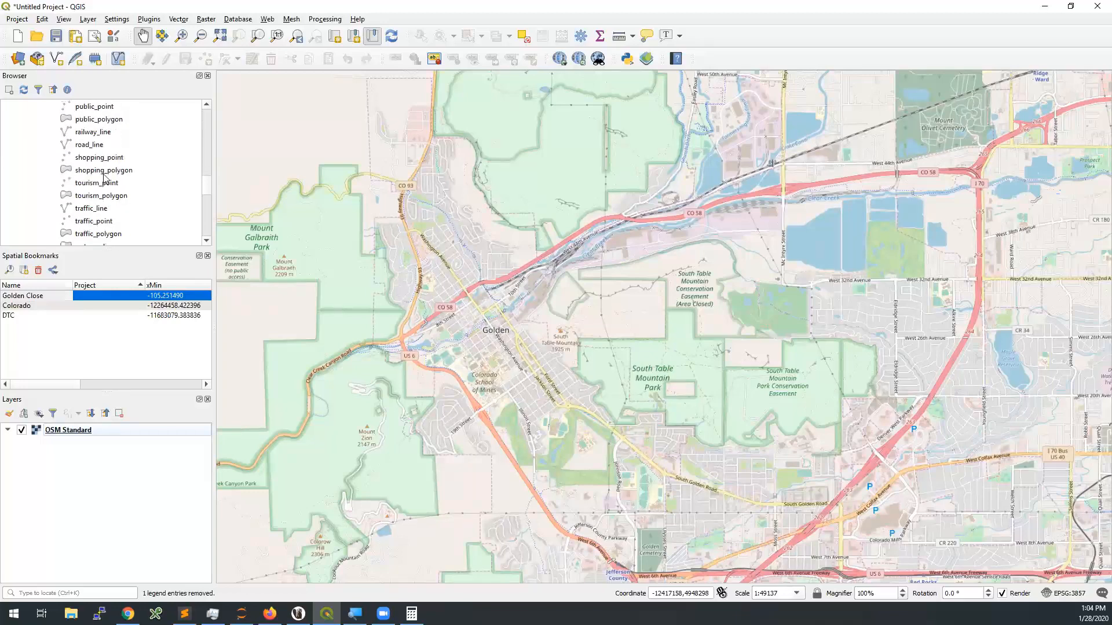
{"action": "left_click", "coordinate": [94, 145]}
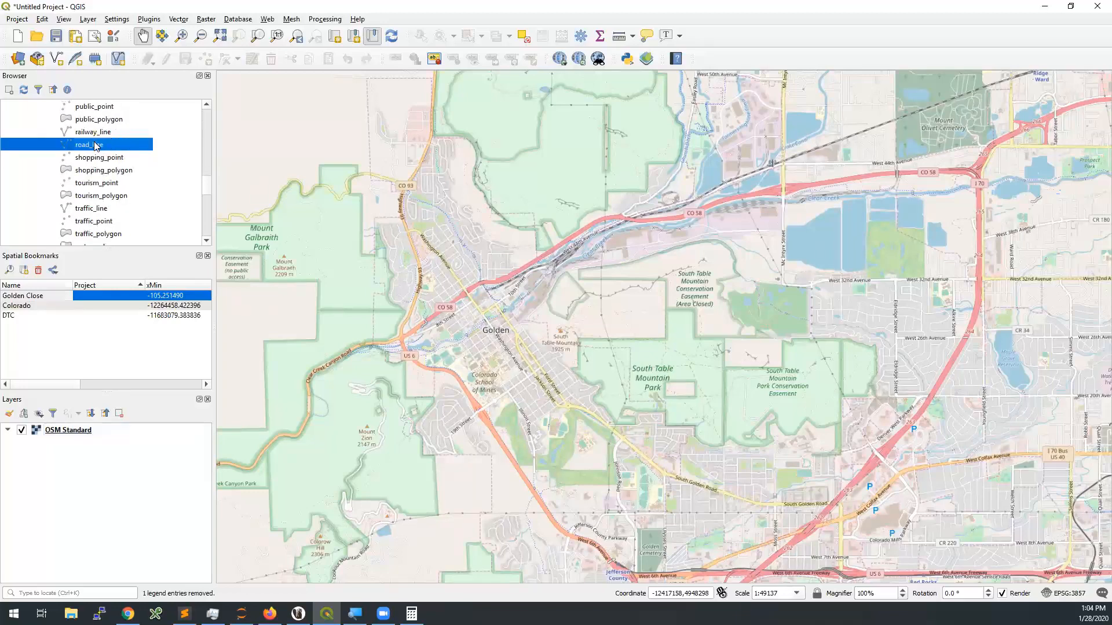
{"action": "mouse_move", "coordinate": [107, 147]}
{"action": "left_click_drag", "start_coordinate": [107, 147], "coordinate": [104, 484]}
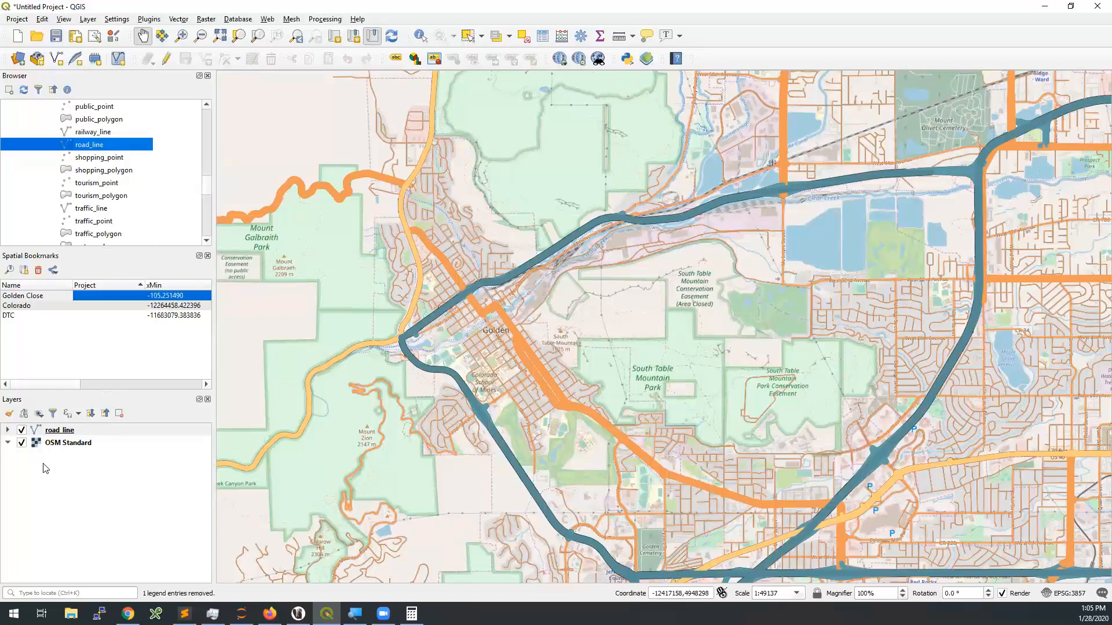
Open the road_line layer's symbology and examine the scale-based rules nested under path, motorway, motorway_link, primary, primary_link and secondary.
{"action": "double_click", "coordinate": [39, 433]}
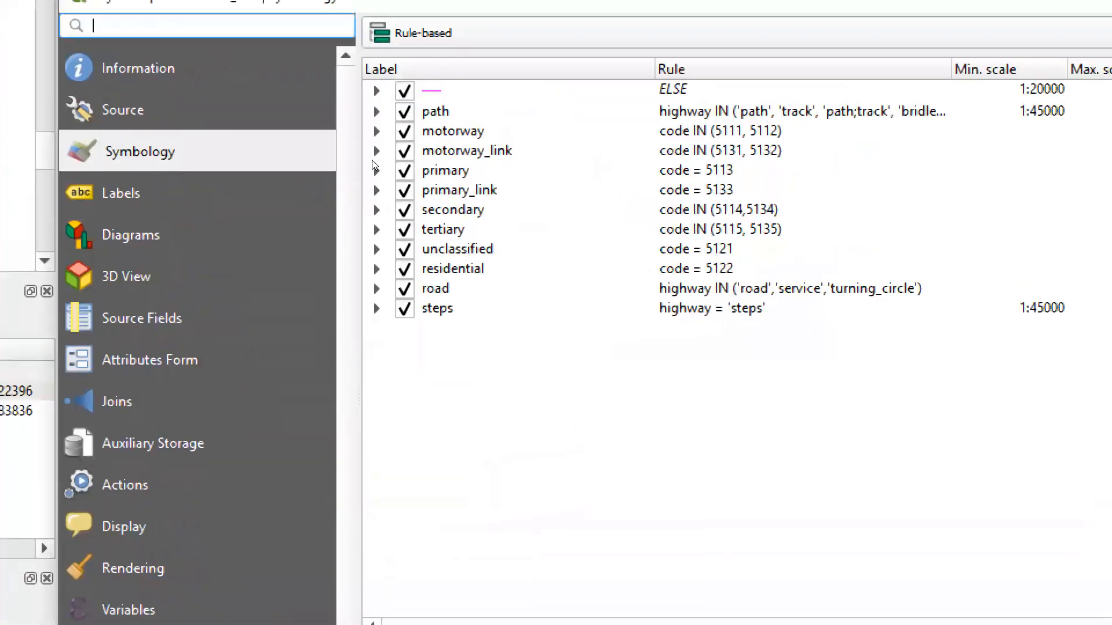
{"action": "left_click", "coordinate": [373, 65]}
{"action": "left_click", "coordinate": [376, 91]}
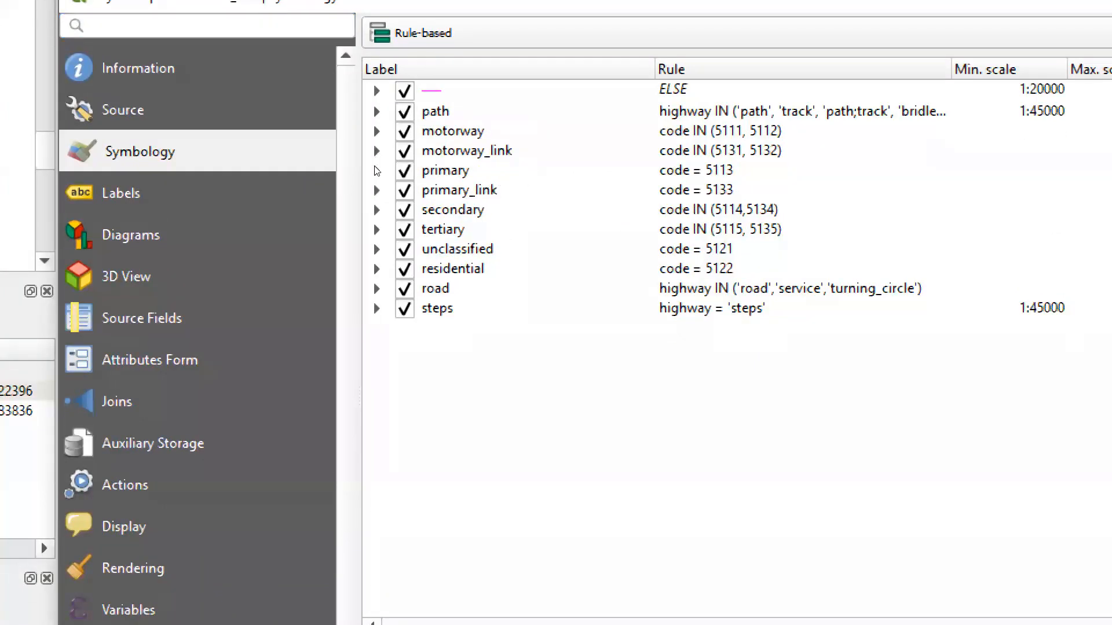
{"action": "left_click", "coordinate": [377, 112]}
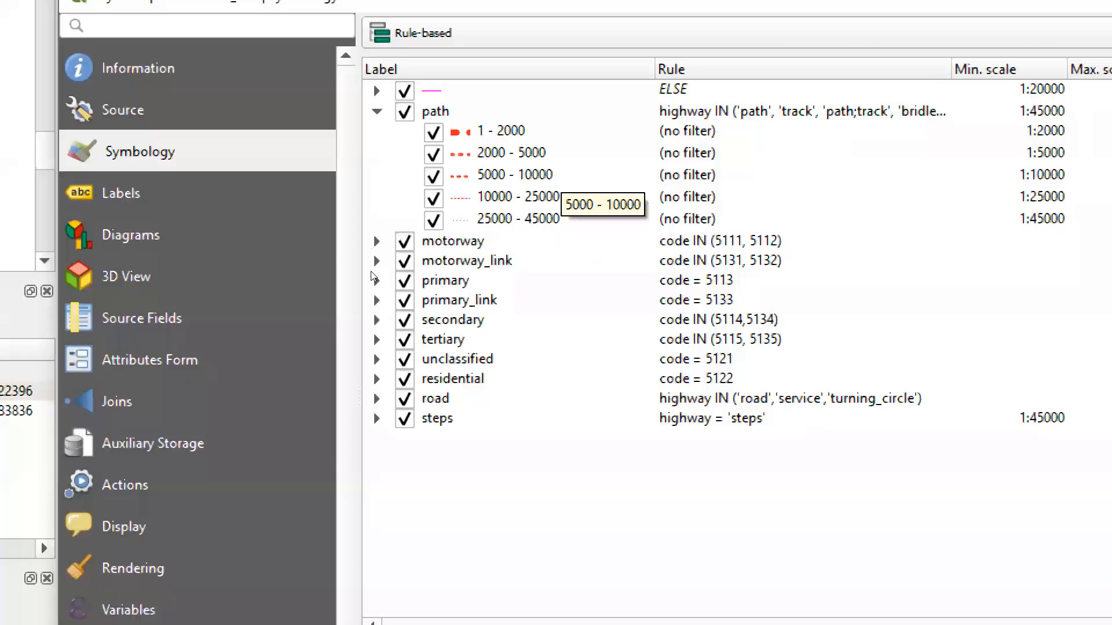
{"action": "left_click", "coordinate": [376, 319]}
{"action": "left_click", "coordinate": [376, 300]}
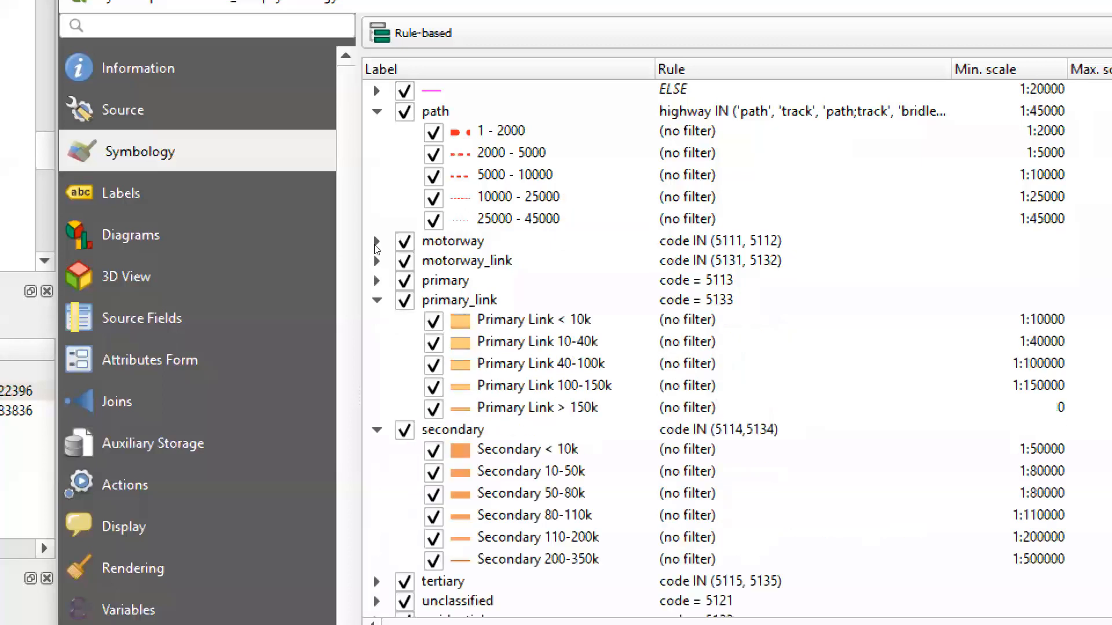
{"action": "left_click", "coordinate": [376, 280]}
{"action": "left_click", "coordinate": [377, 260]}
{"action": "left_click", "coordinate": [376, 241]}
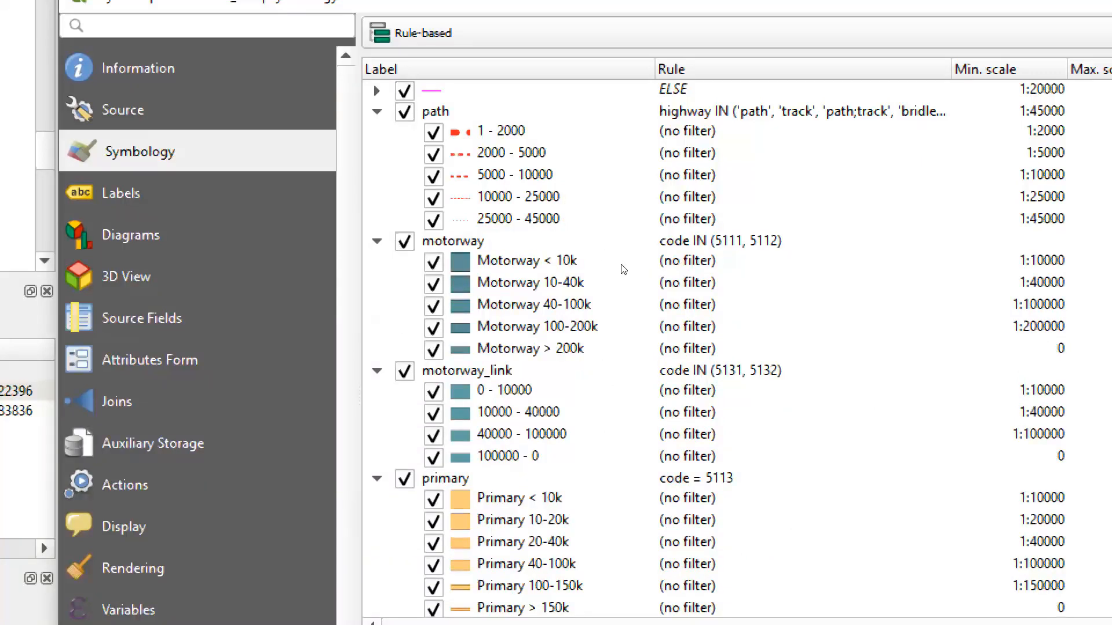
{"action": "scroll", "coordinate": [622, 267], "scroll_direction": "down", "scroll_amount": 4}
{"action": "scroll", "coordinate": [622, 267], "scroll_direction": "down", "scroll_amount": 2}
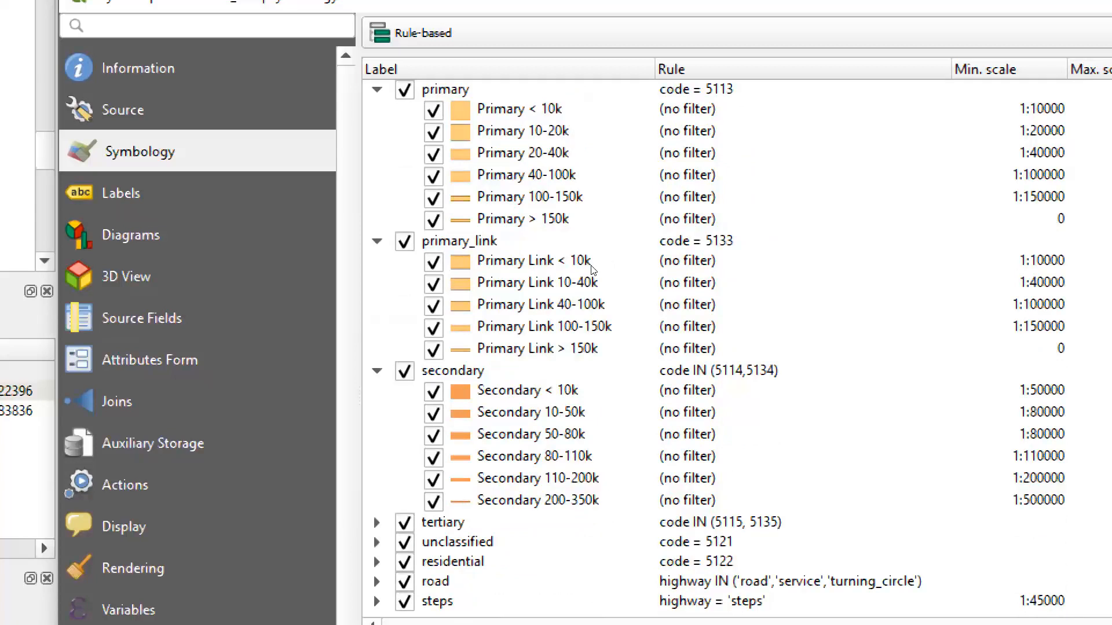
{"action": "scroll", "coordinate": [579, 268], "scroll_direction": "up", "scroll_amount": 5}
{"action": "scroll", "coordinate": [577, 268], "scroll_direction": "up", "scroll_amount": 1}
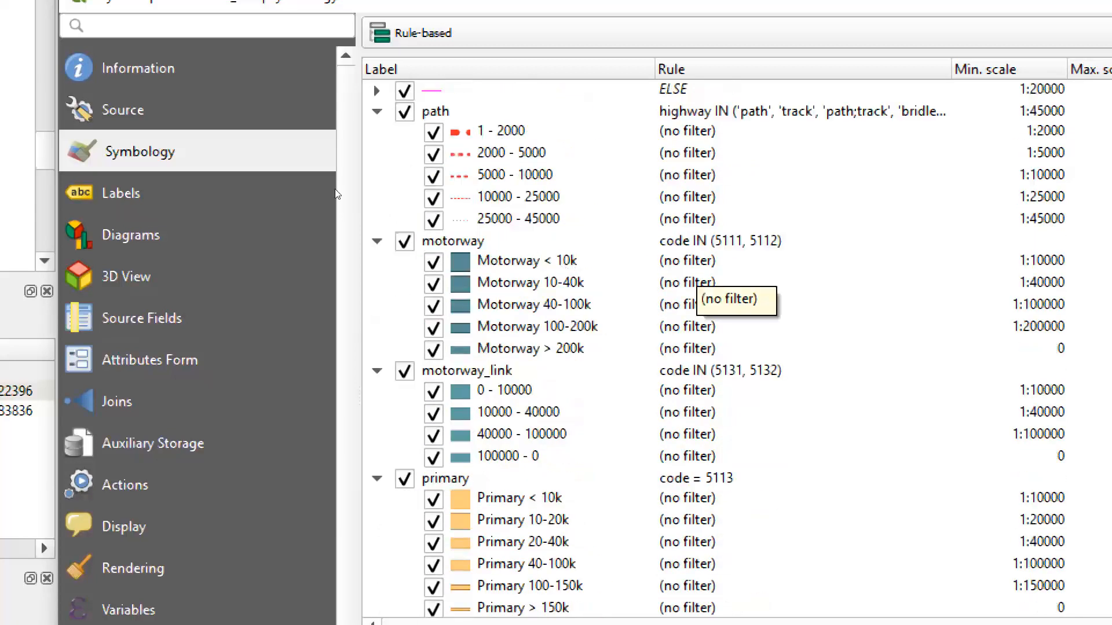
Collapse the expanded rule groups from path through secondary and close the road_line layer properties.
{"action": "left_click", "coordinate": [377, 112]}
{"action": "left_click", "coordinate": [377, 132]}
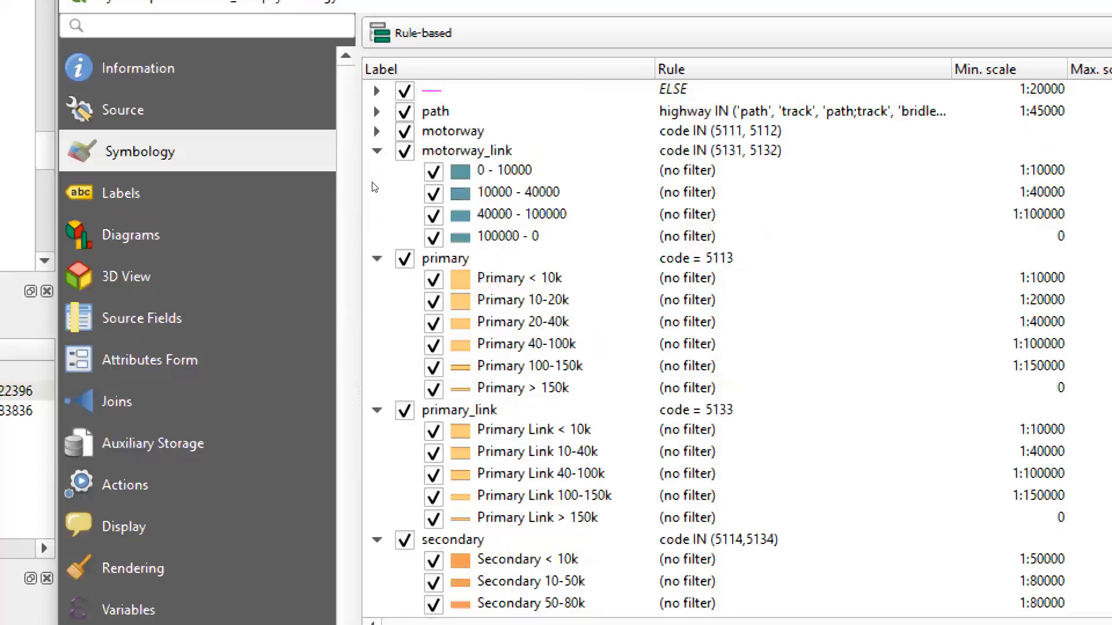
{"action": "left_click", "coordinate": [377, 151]}
{"action": "left_click", "coordinate": [377, 171]}
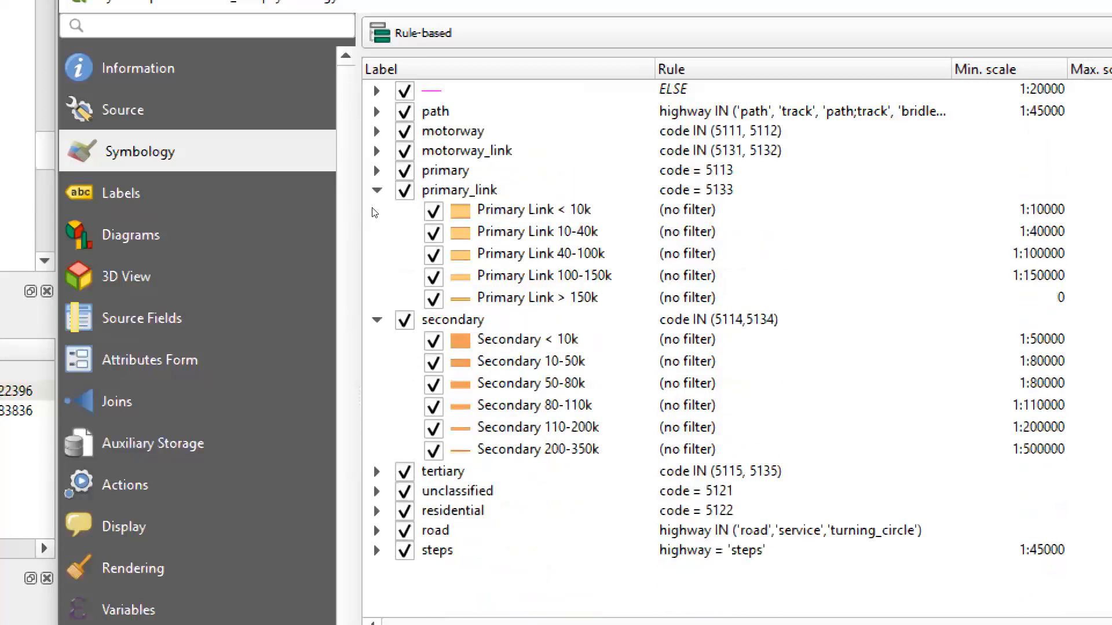
{"action": "left_click", "coordinate": [377, 191]}
{"action": "left_click", "coordinate": [377, 210]}
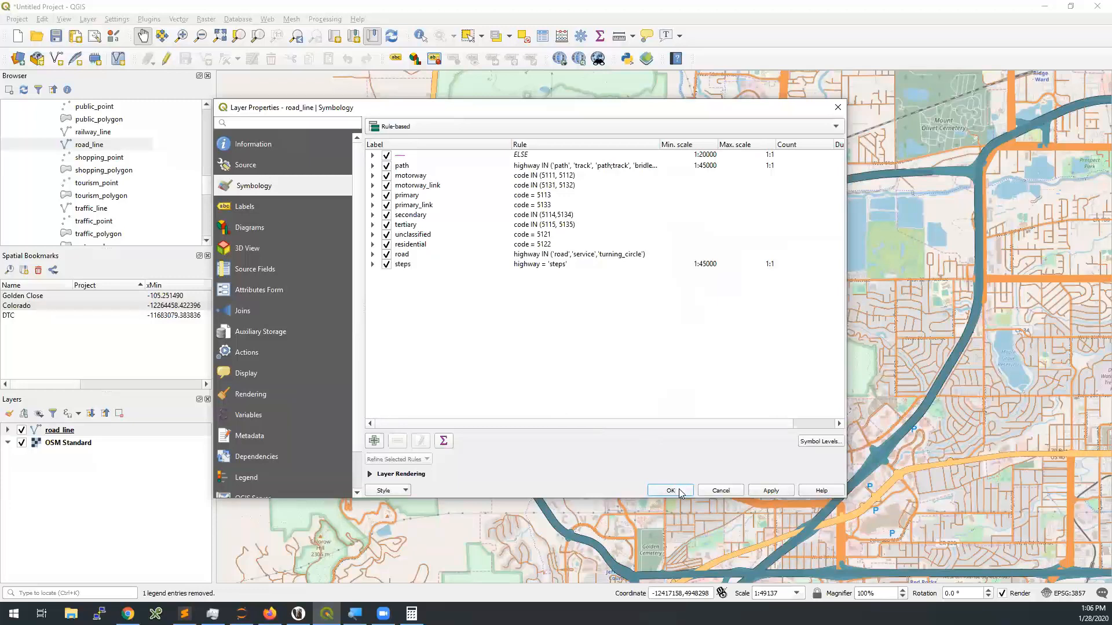
{"action": "left_click", "coordinate": [700, 493]}
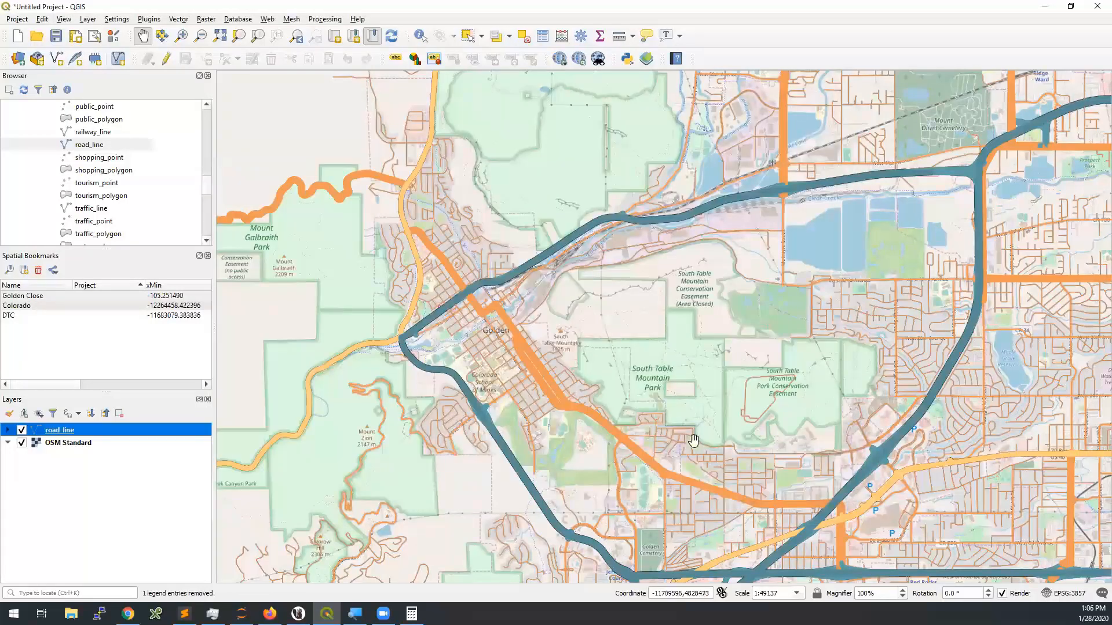
Add the osm schema's natural_point table as a layer and view its points around Golden at closer range.
{"action": "scroll", "coordinate": [104, 207], "scroll_direction": "up", "scroll_amount": 1}
{"action": "scroll", "coordinate": [105, 207], "scroll_direction": "up", "scroll_amount": 4}
{"action": "left_click_drag", "start_coordinate": [88, 209], "coordinate": [80, 481]}
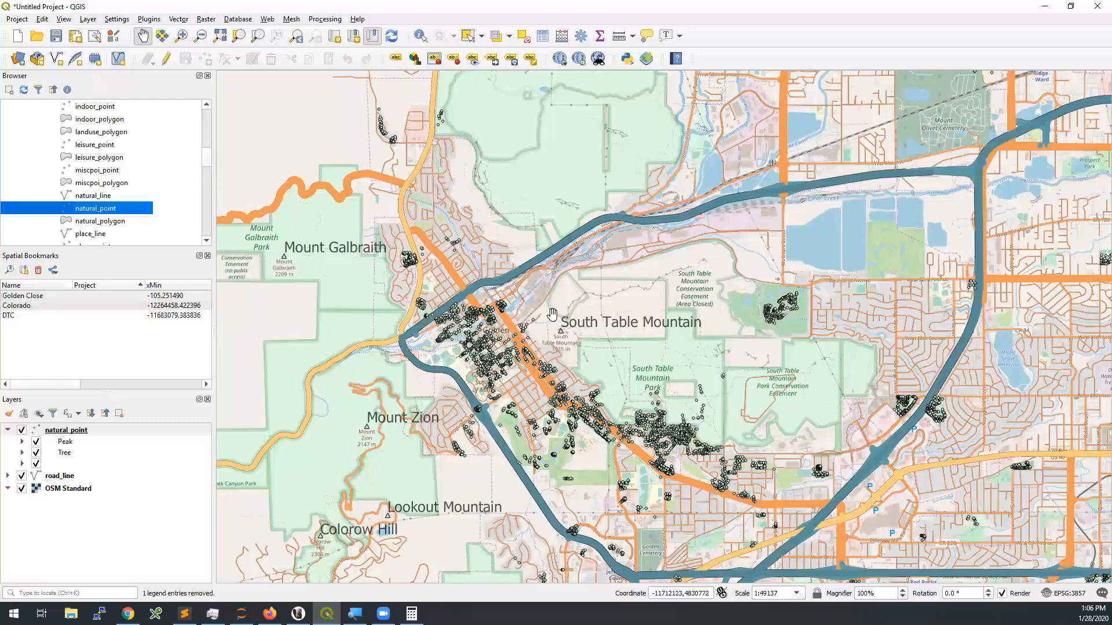
{"action": "scroll", "coordinate": [494, 314], "scroll_direction": "up", "scroll_amount": 1}
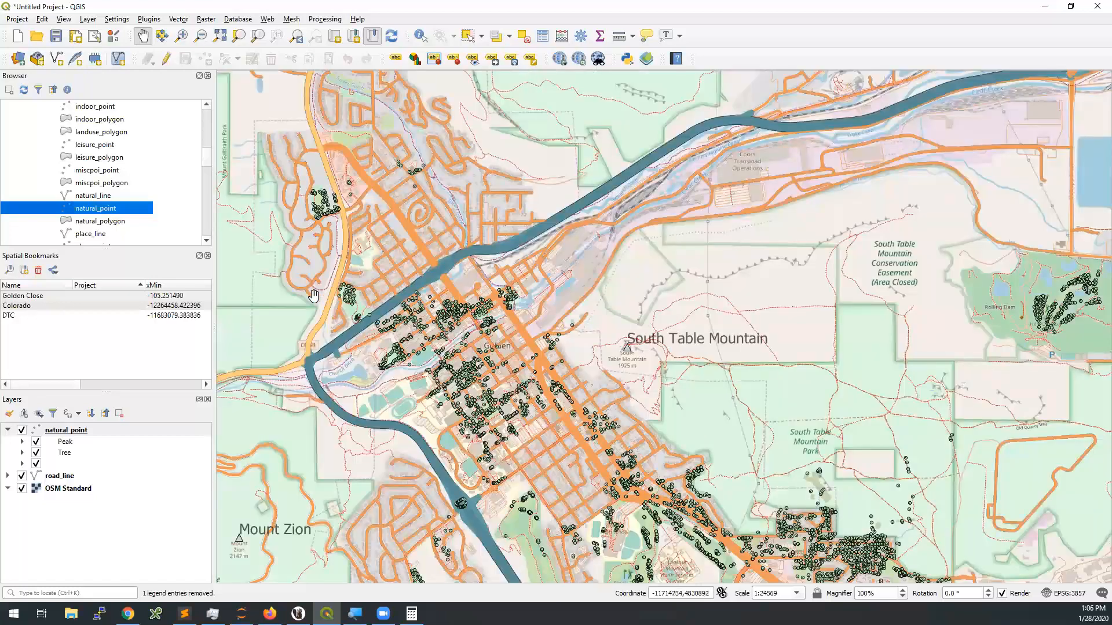
Add the natural_line table as a layer and hide the OSM Standard and natural_point layers.
{"action": "left_click_drag", "start_coordinate": [81, 196], "coordinate": [74, 528]}
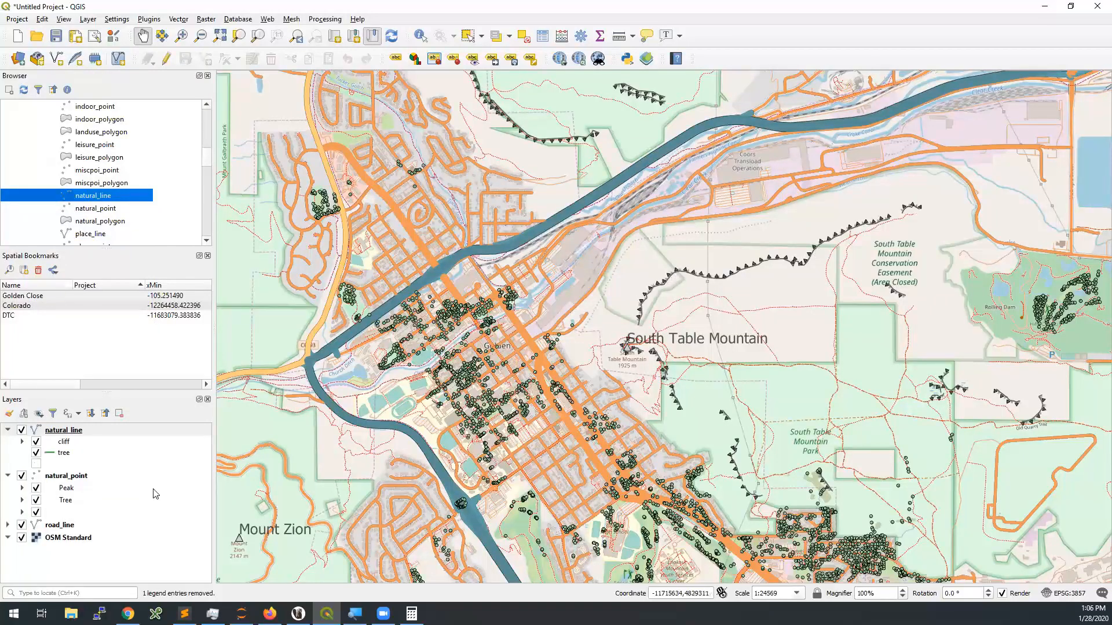
{"action": "left_click", "coordinate": [22, 538]}
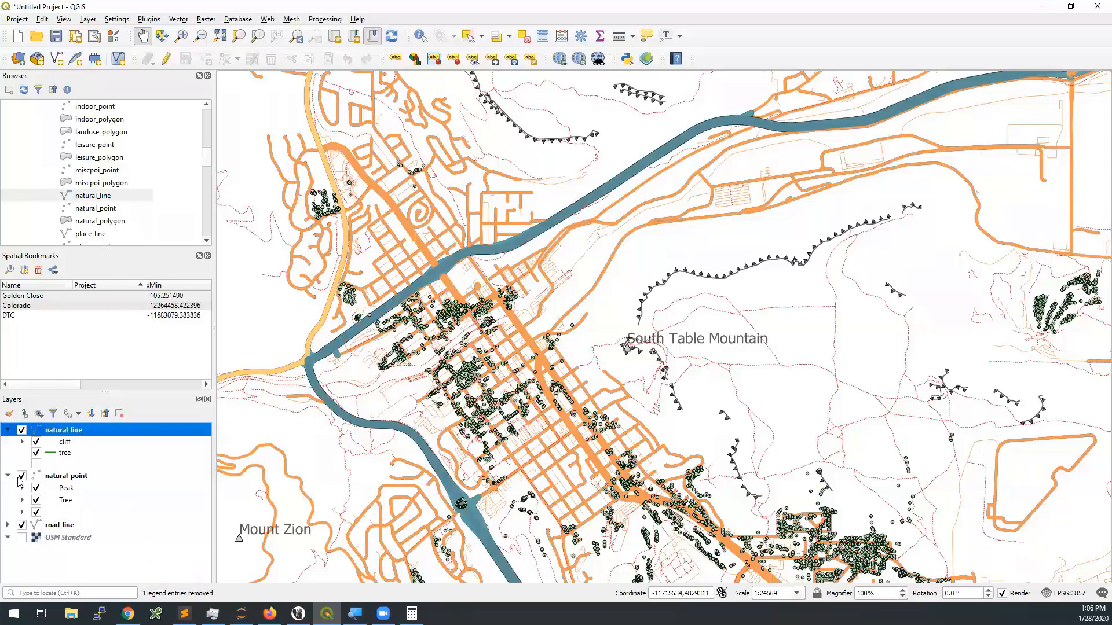
{"action": "left_click", "coordinate": [22, 477]}
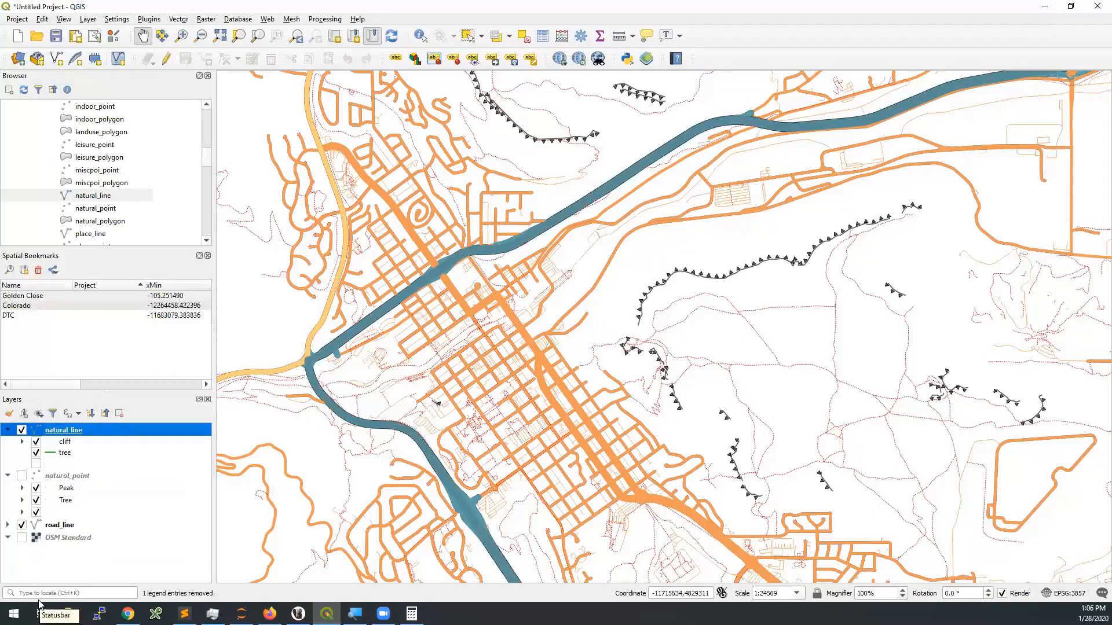
Switch to the slide presentation in Firefox and advance to the slide about more PostGIS functions to explore.
{"action": "left_click", "coordinate": [270, 614]}
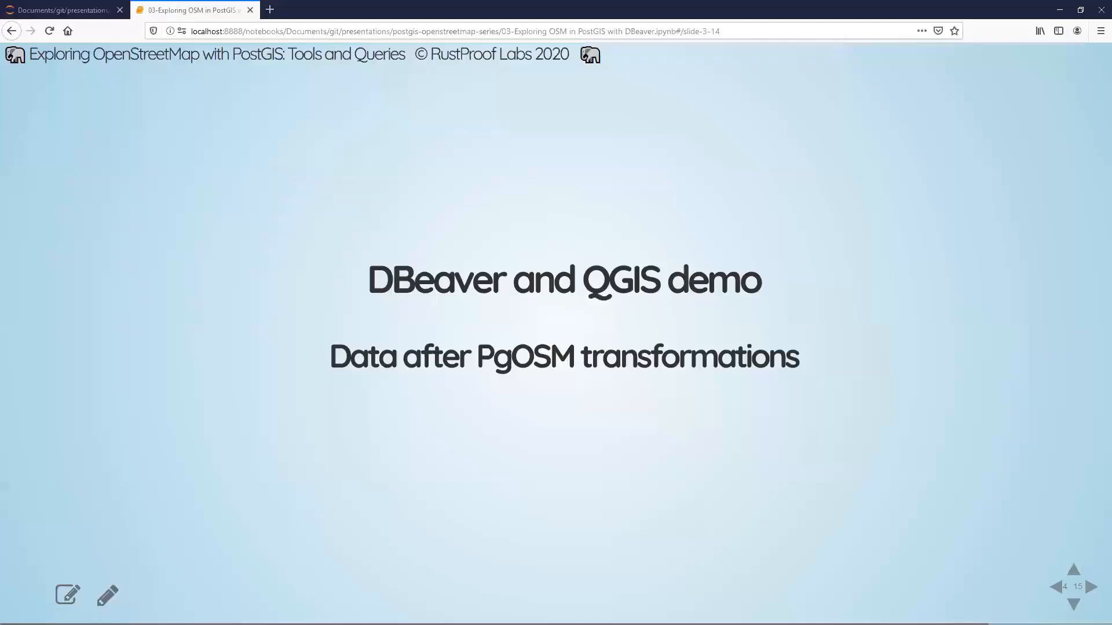
{"action": "key", "text": "Right"}
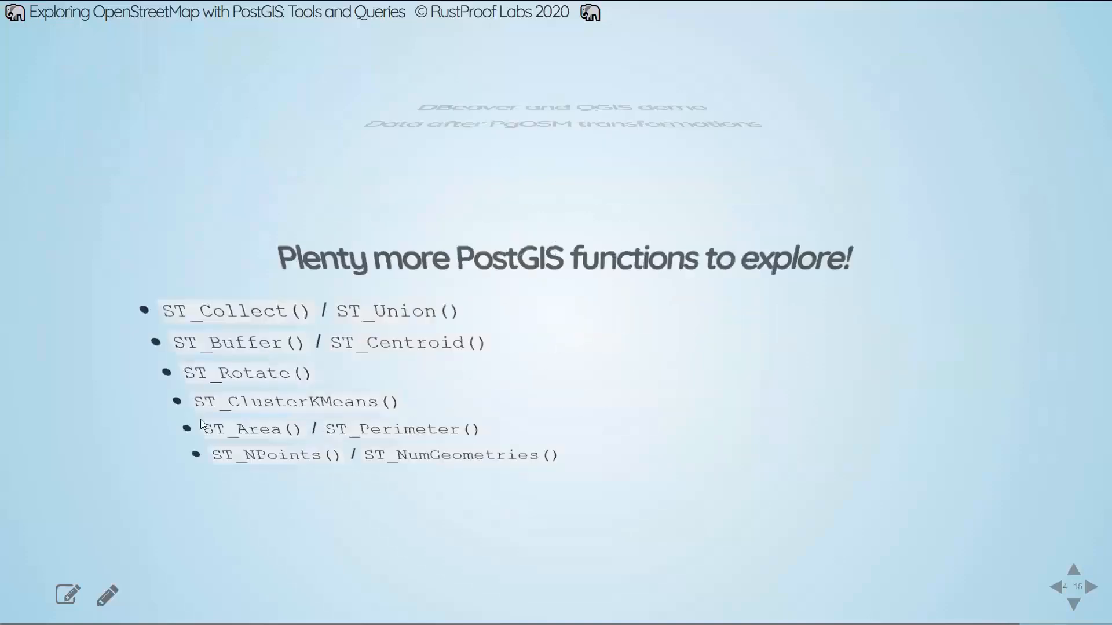